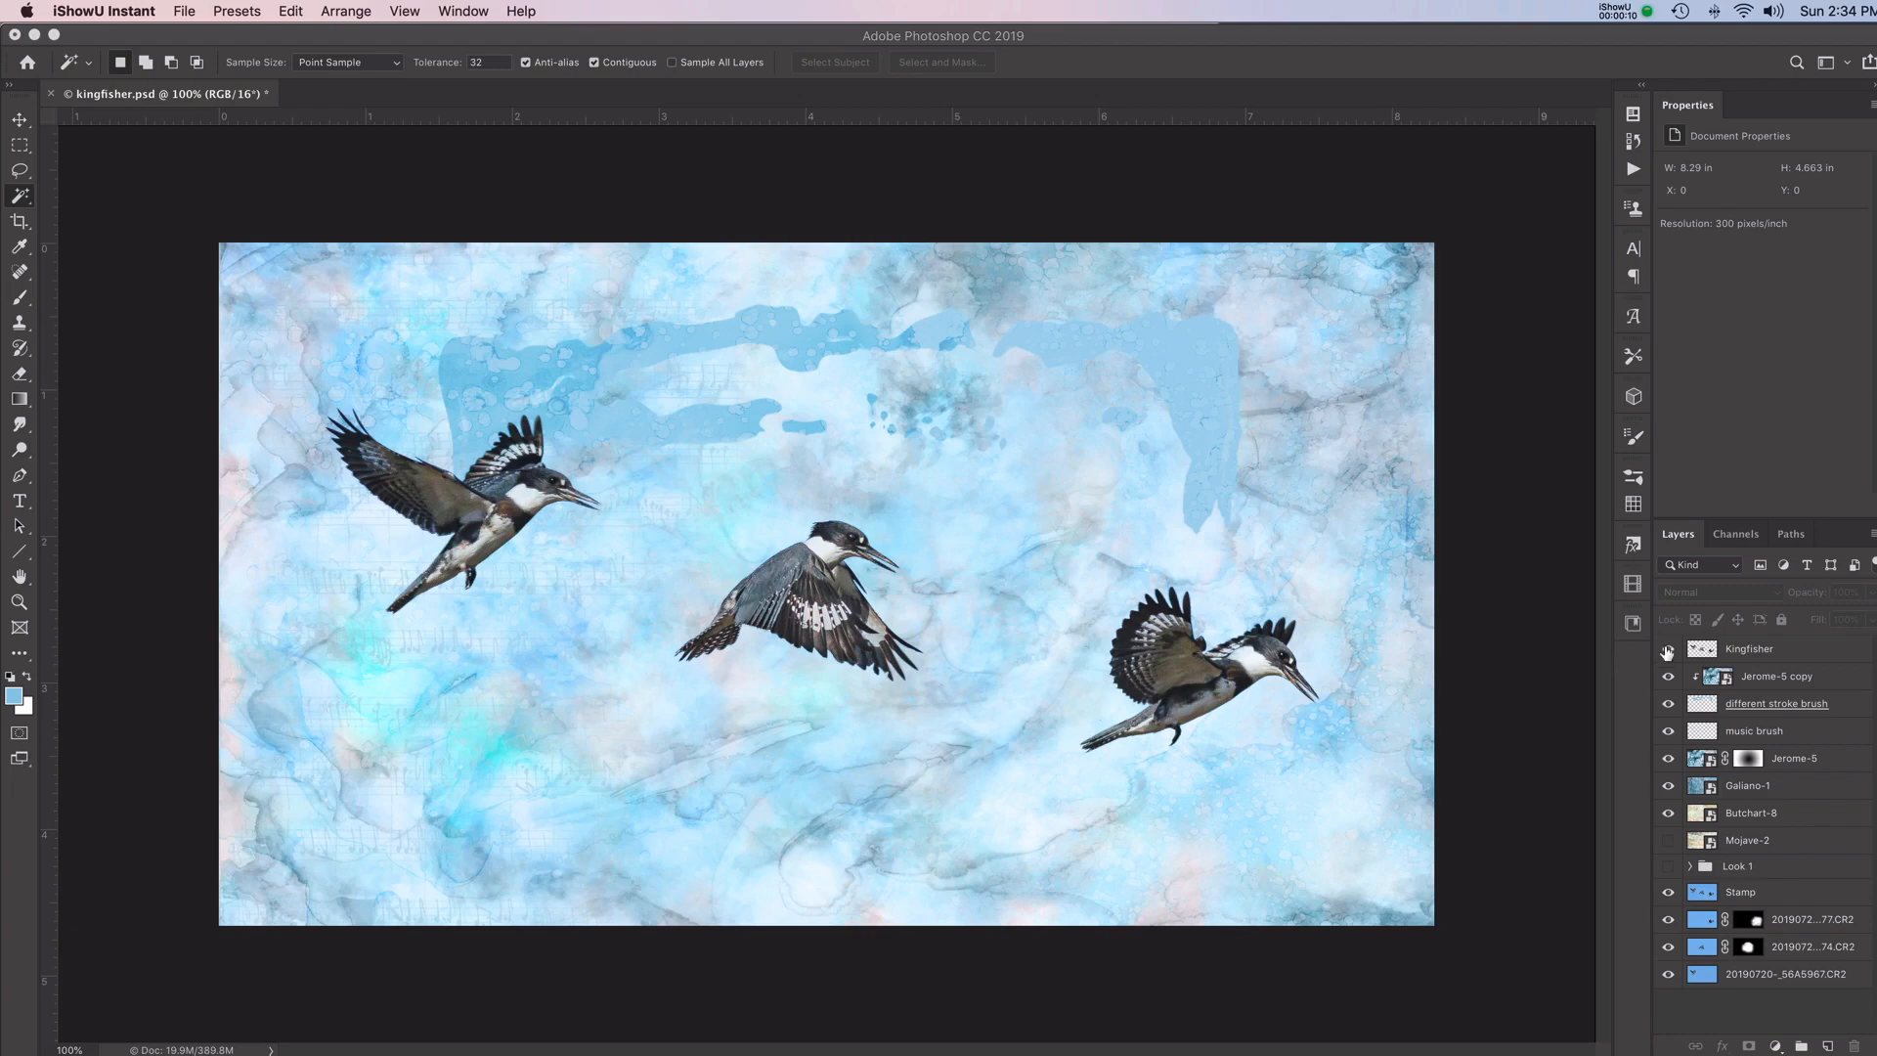
Hide every visible layer above the base photo 20190720-_56A5967.CR2, including the Stamp layer and both masked bird layers
{"action": "left_click_drag", "start_coordinate": [1668, 650], "coordinate": [1670, 810]}
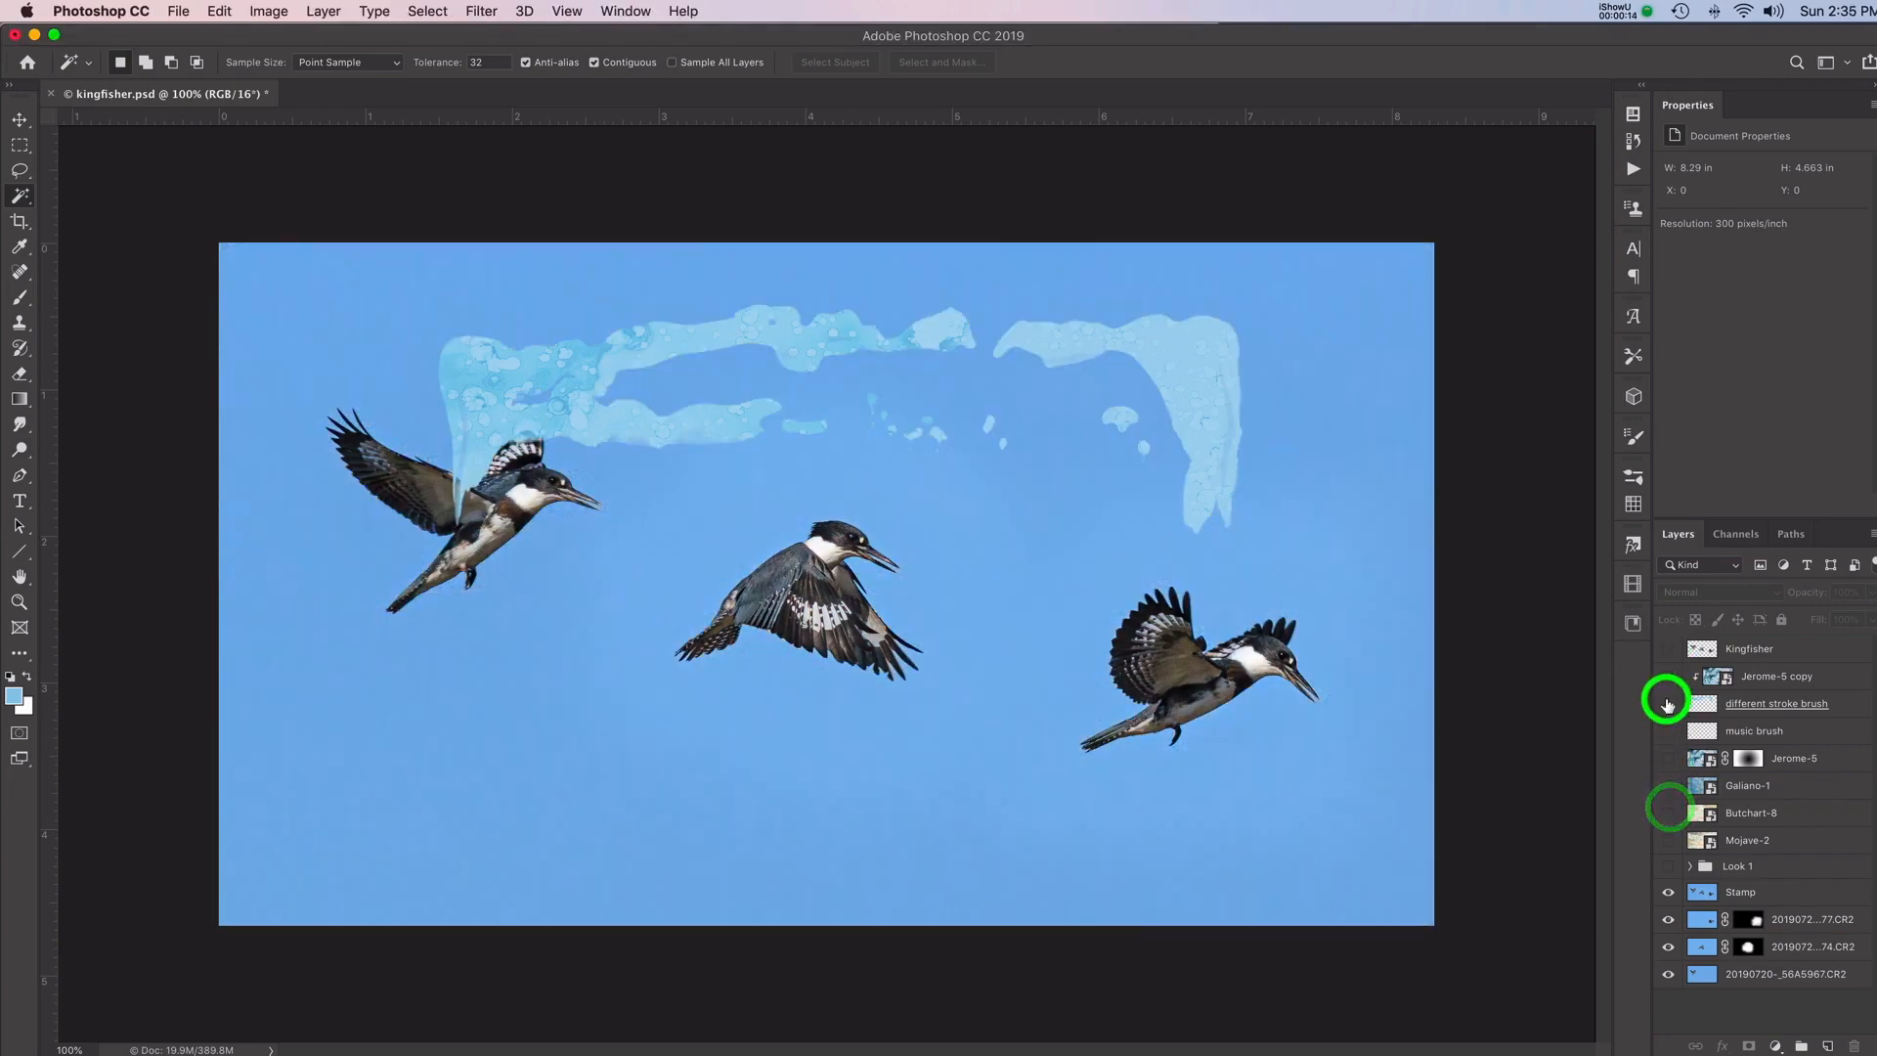
{"action": "left_click", "coordinate": [1668, 892]}
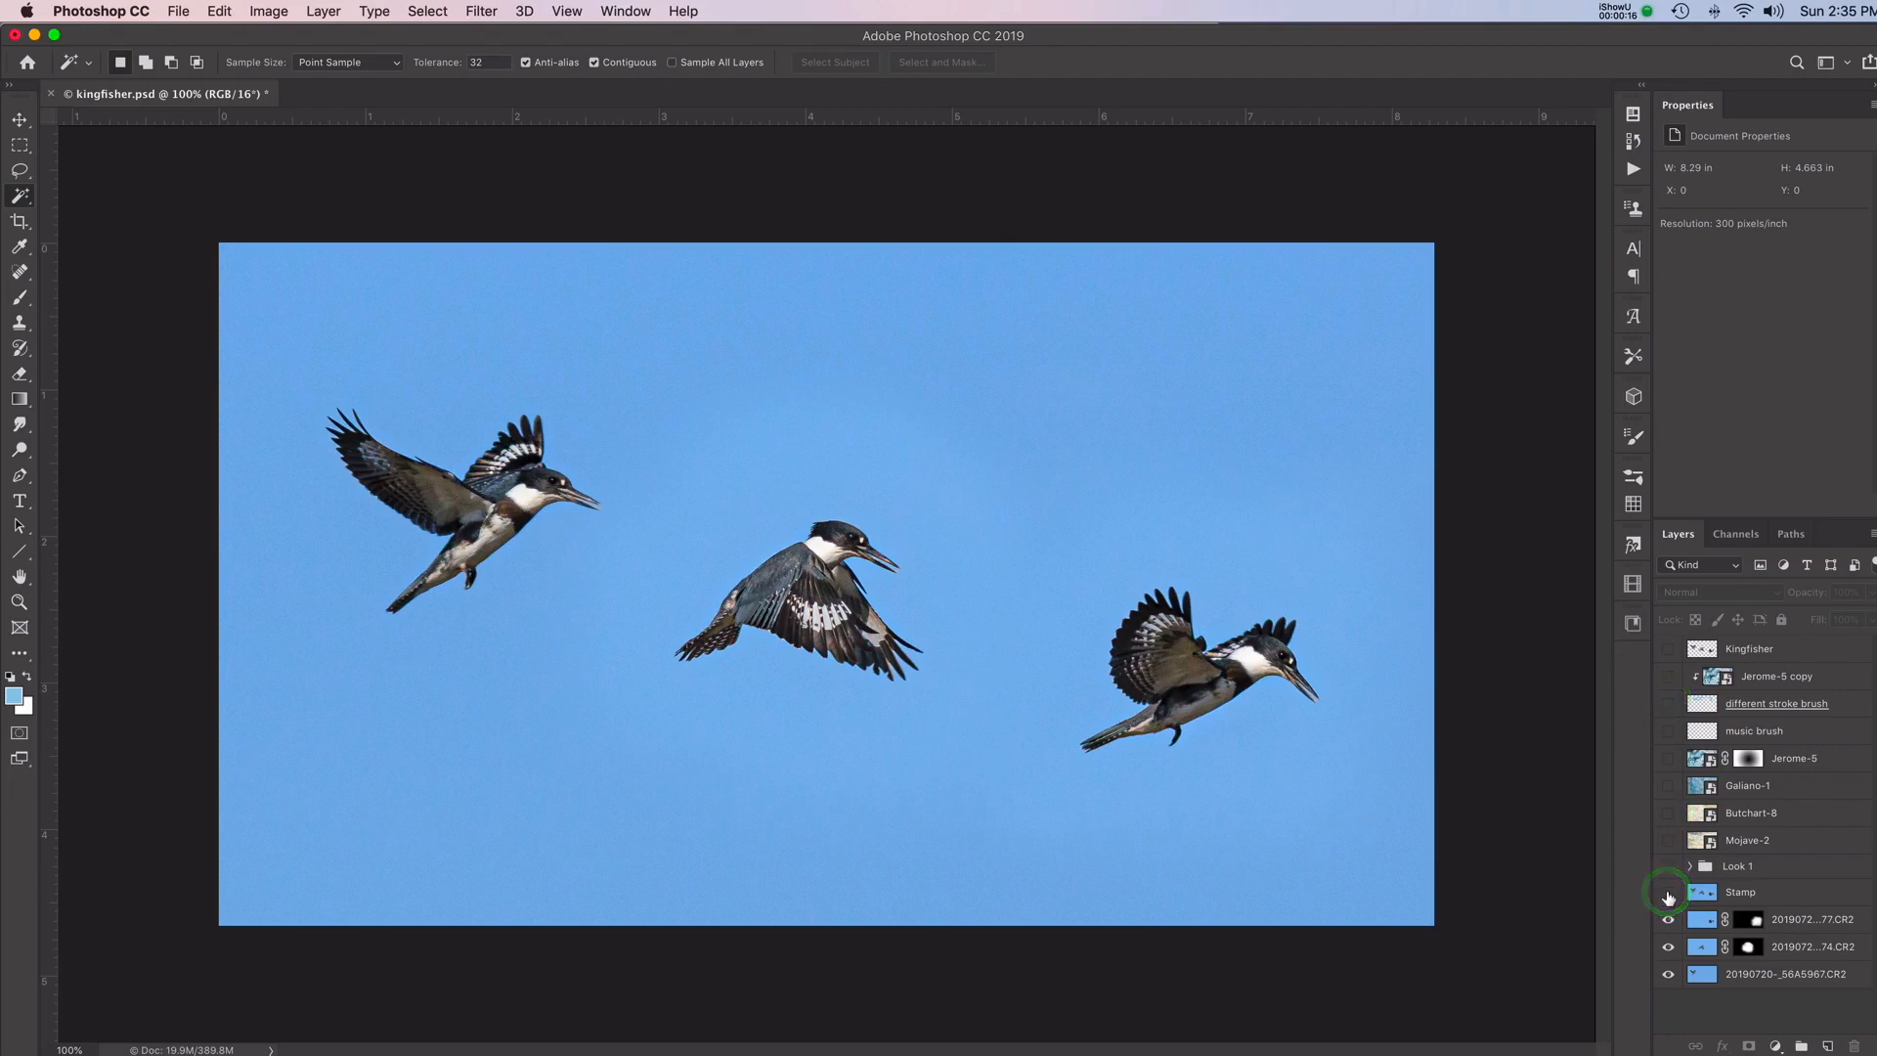
{"action": "left_click", "coordinate": [1668, 919]}
{"action": "left_click", "coordinate": [1668, 947]}
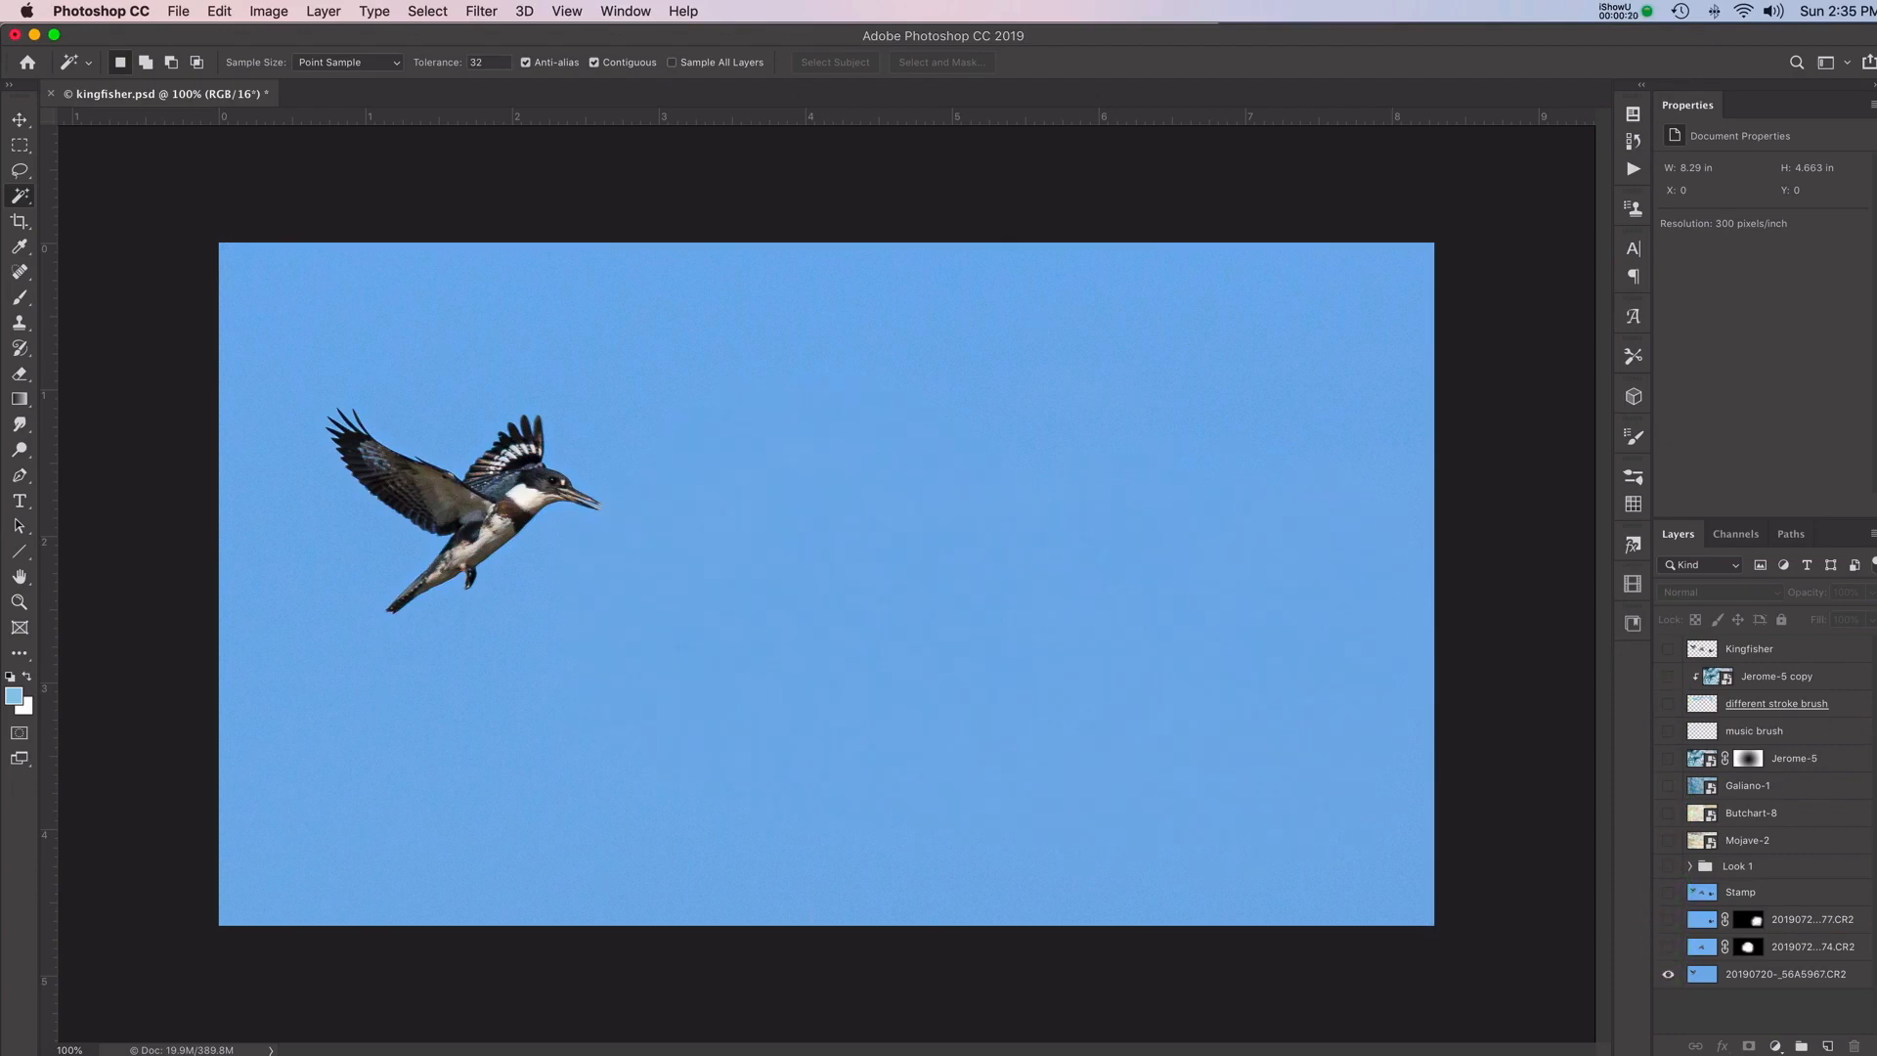
Switch to Lightroom Classic, view the second and third kingfisher photos, and select all three photos
{"action": "left_click", "coordinate": [1871, 682]}
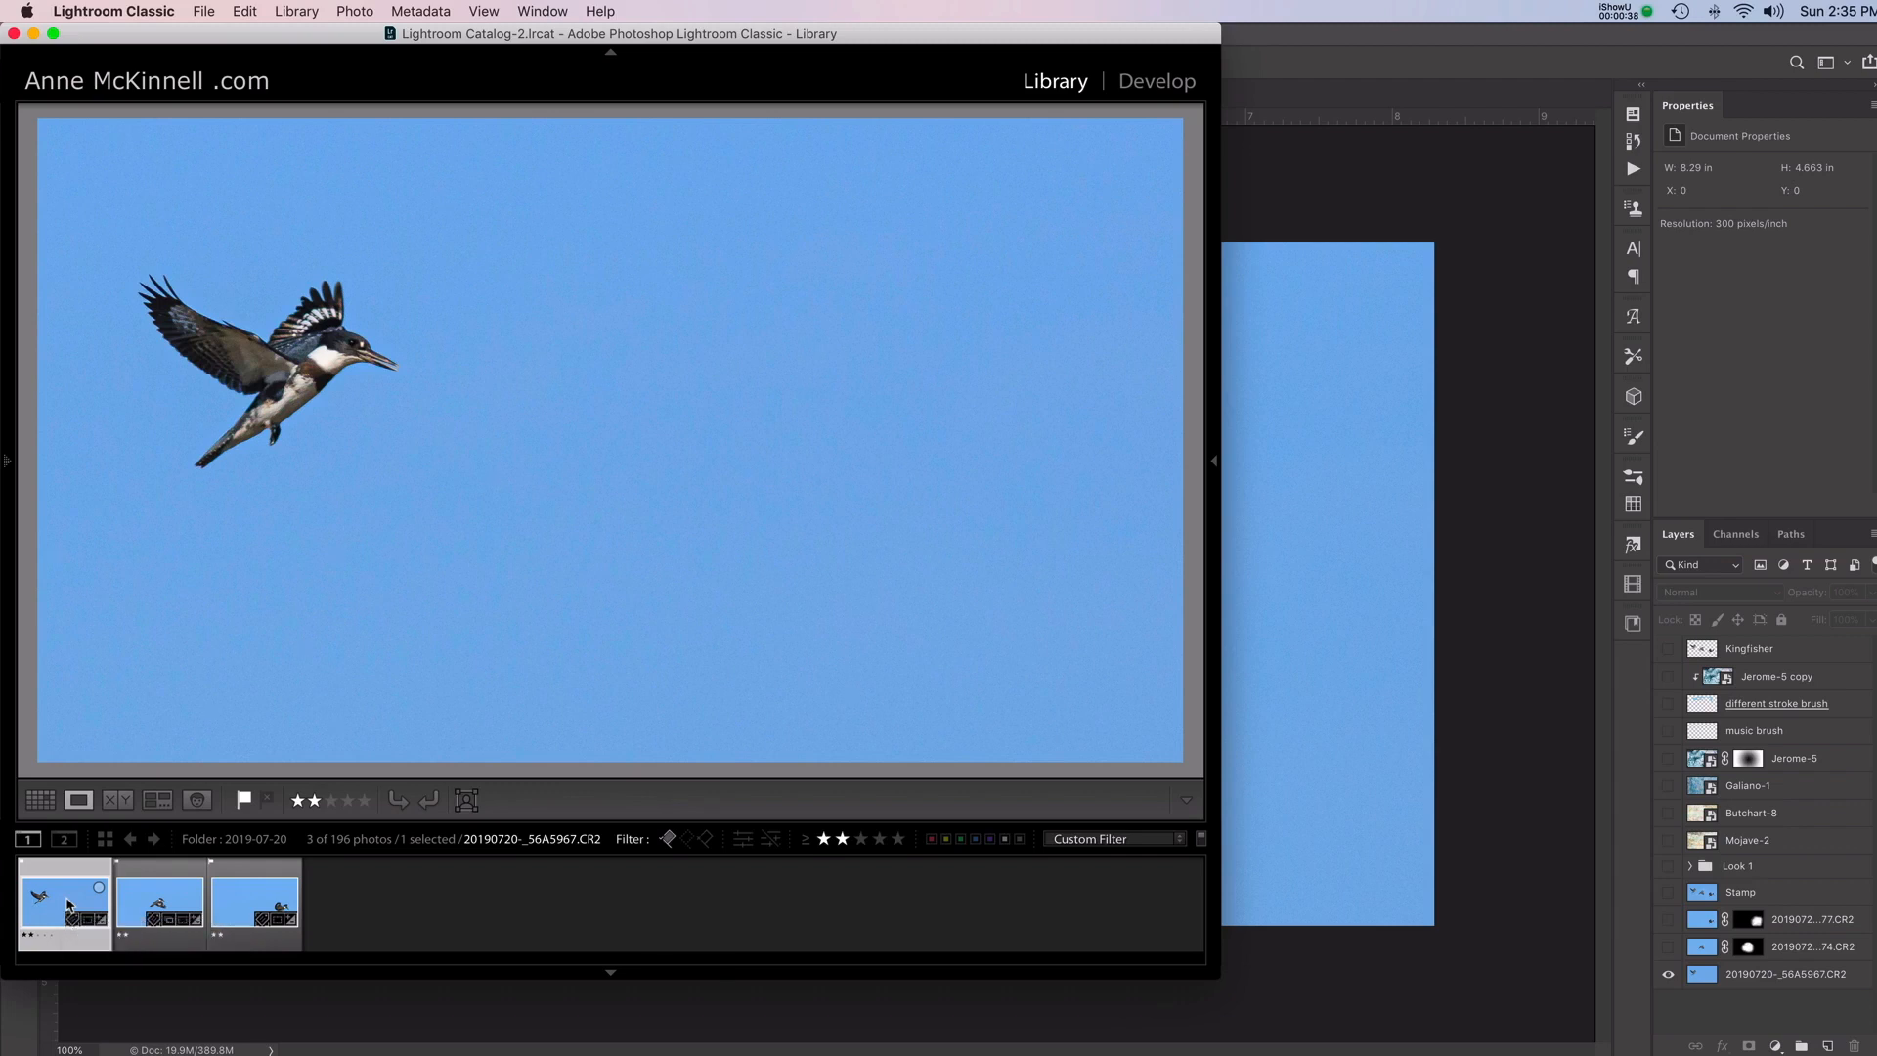
{"action": "left_click", "coordinate": [159, 902]}
{"action": "left_click", "coordinate": [256, 900]}
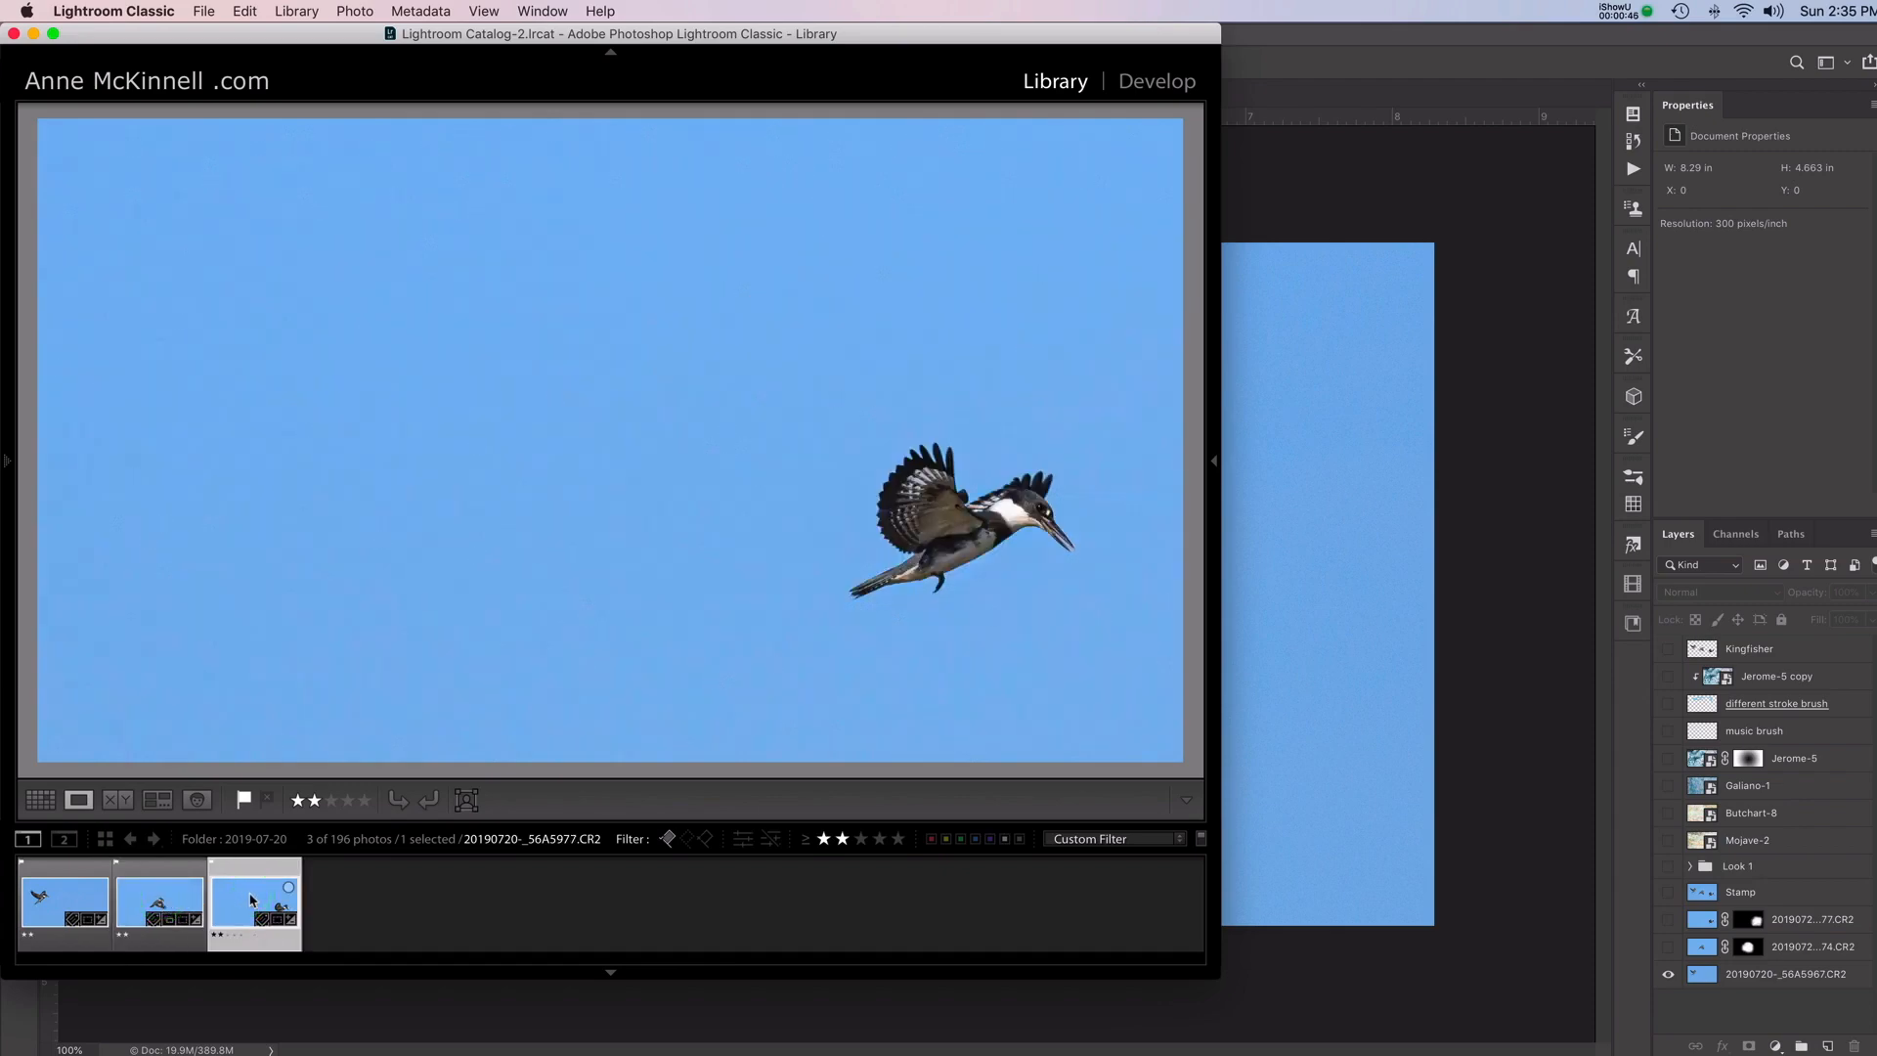
{"action": "left_click", "coordinate": [53, 906], "text": "shift"}
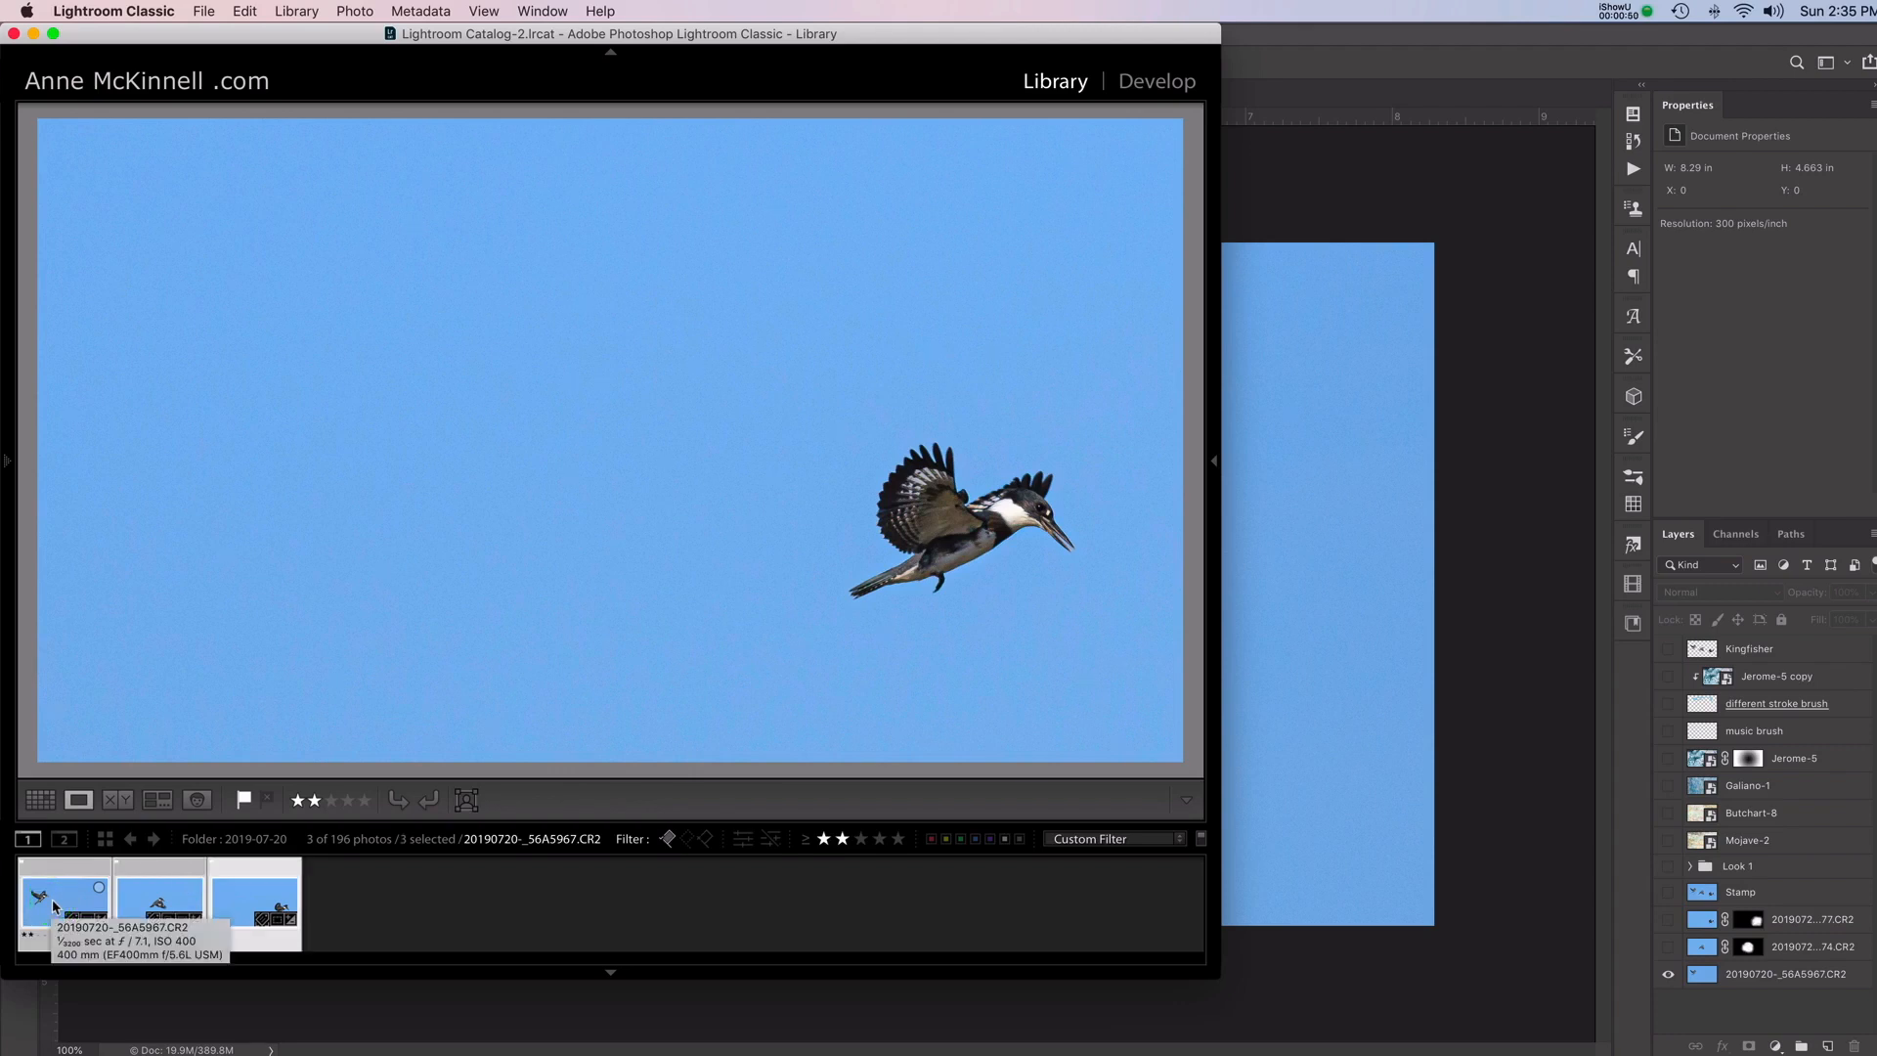
Find the command that opens the three selected photos as layers in Photoshop
{"action": "left_click", "coordinate": [355, 10]}
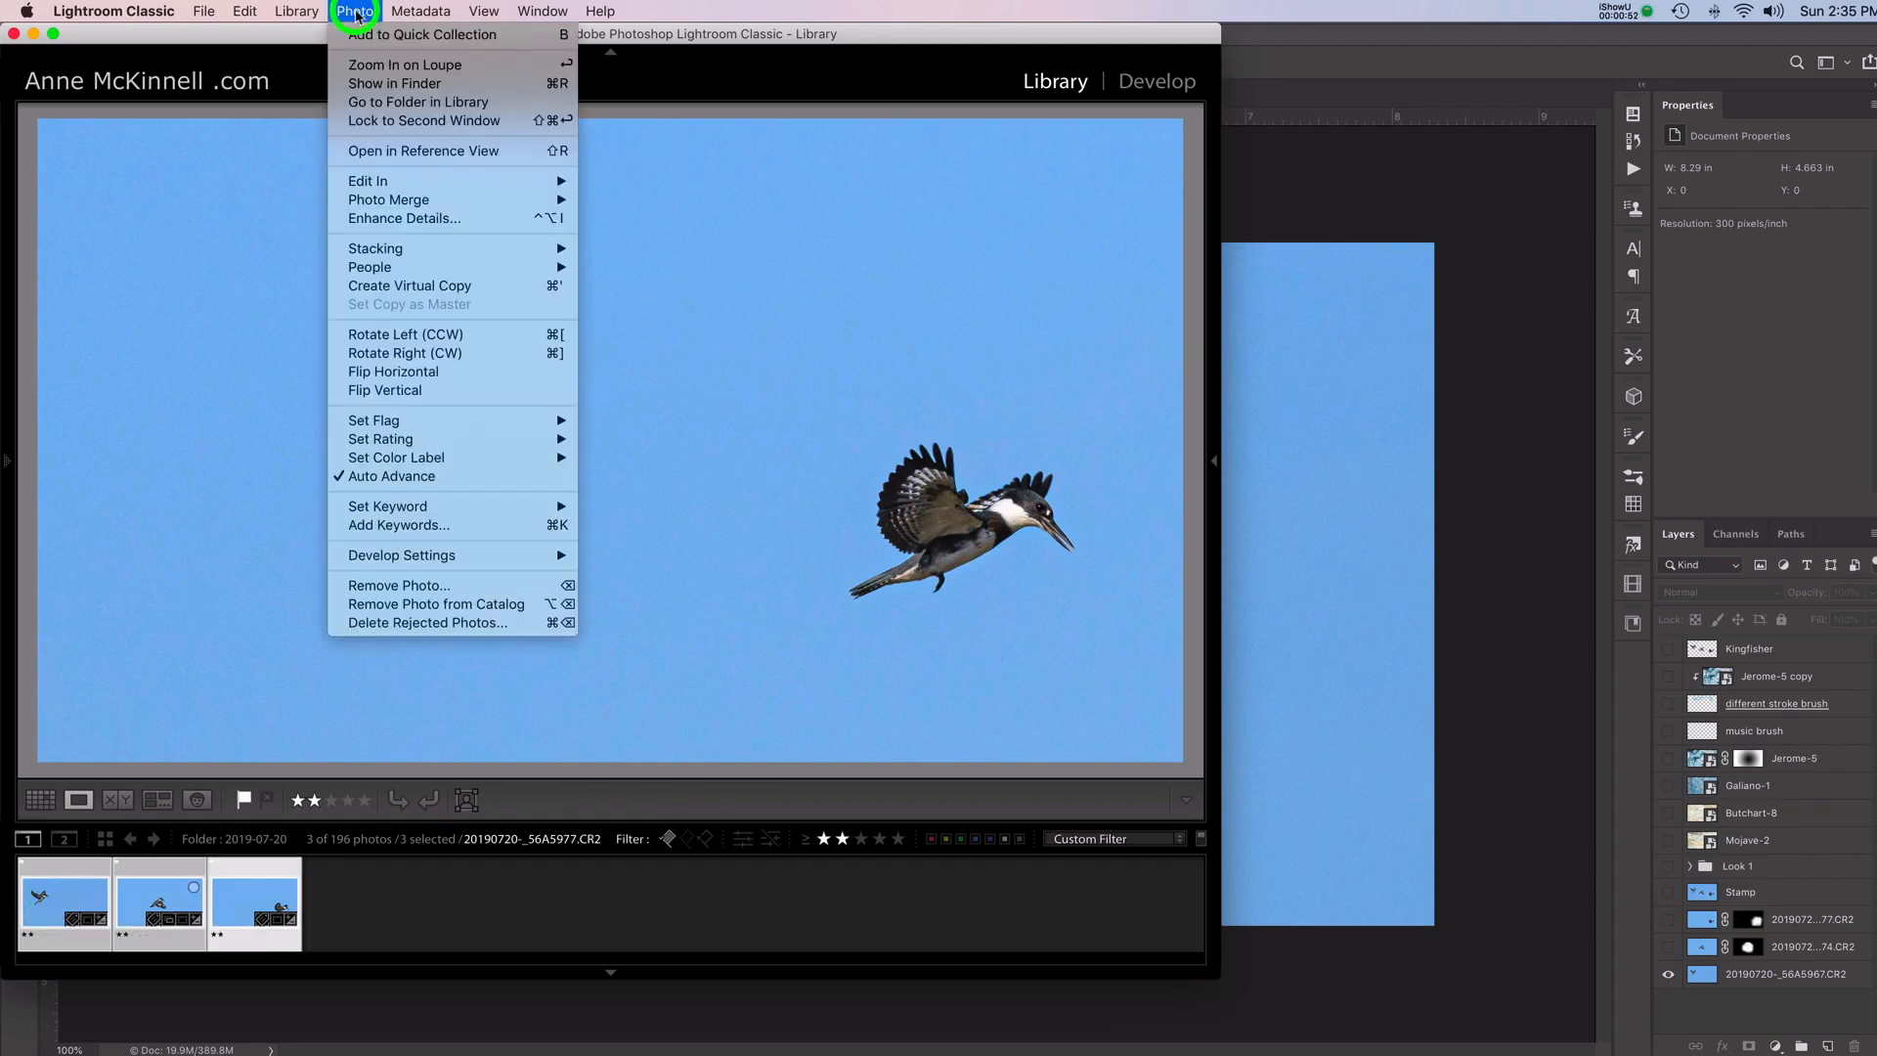
{"action": "mouse_move", "coordinate": [414, 184]}
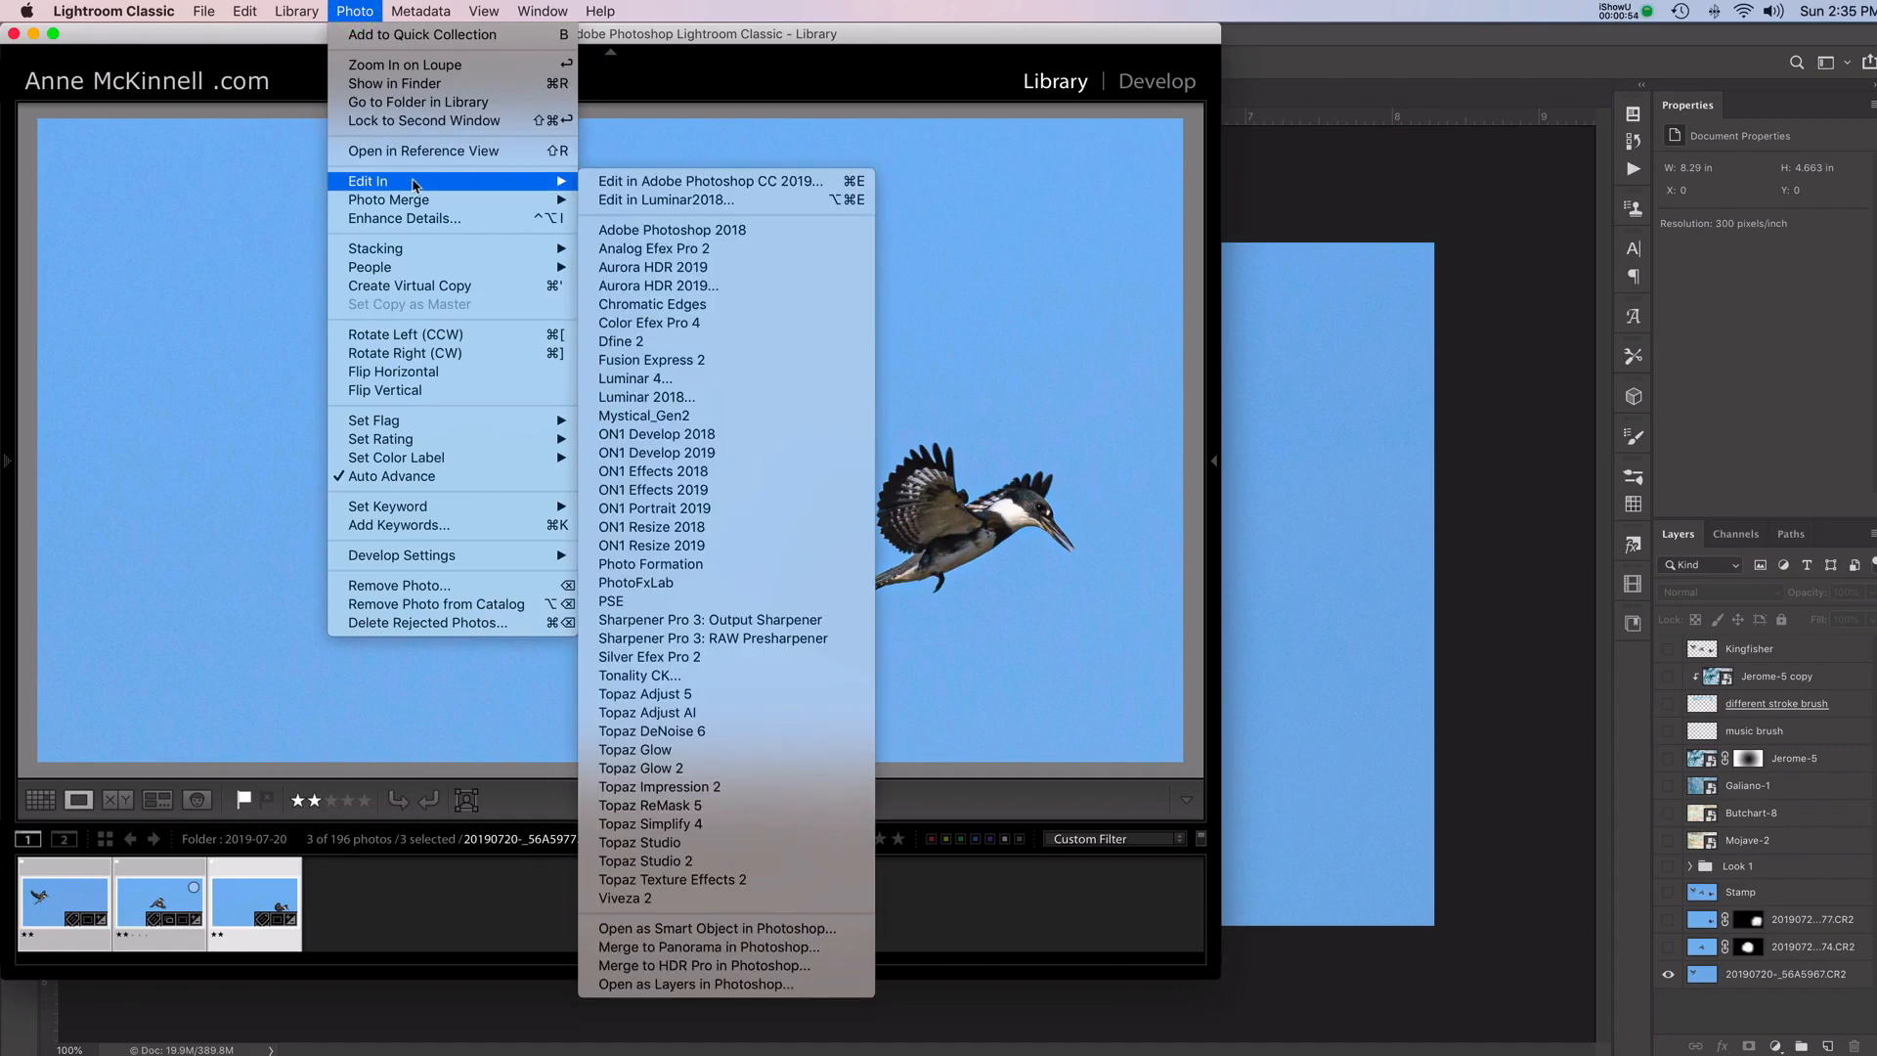
{"action": "left_click", "coordinate": [641, 986]}
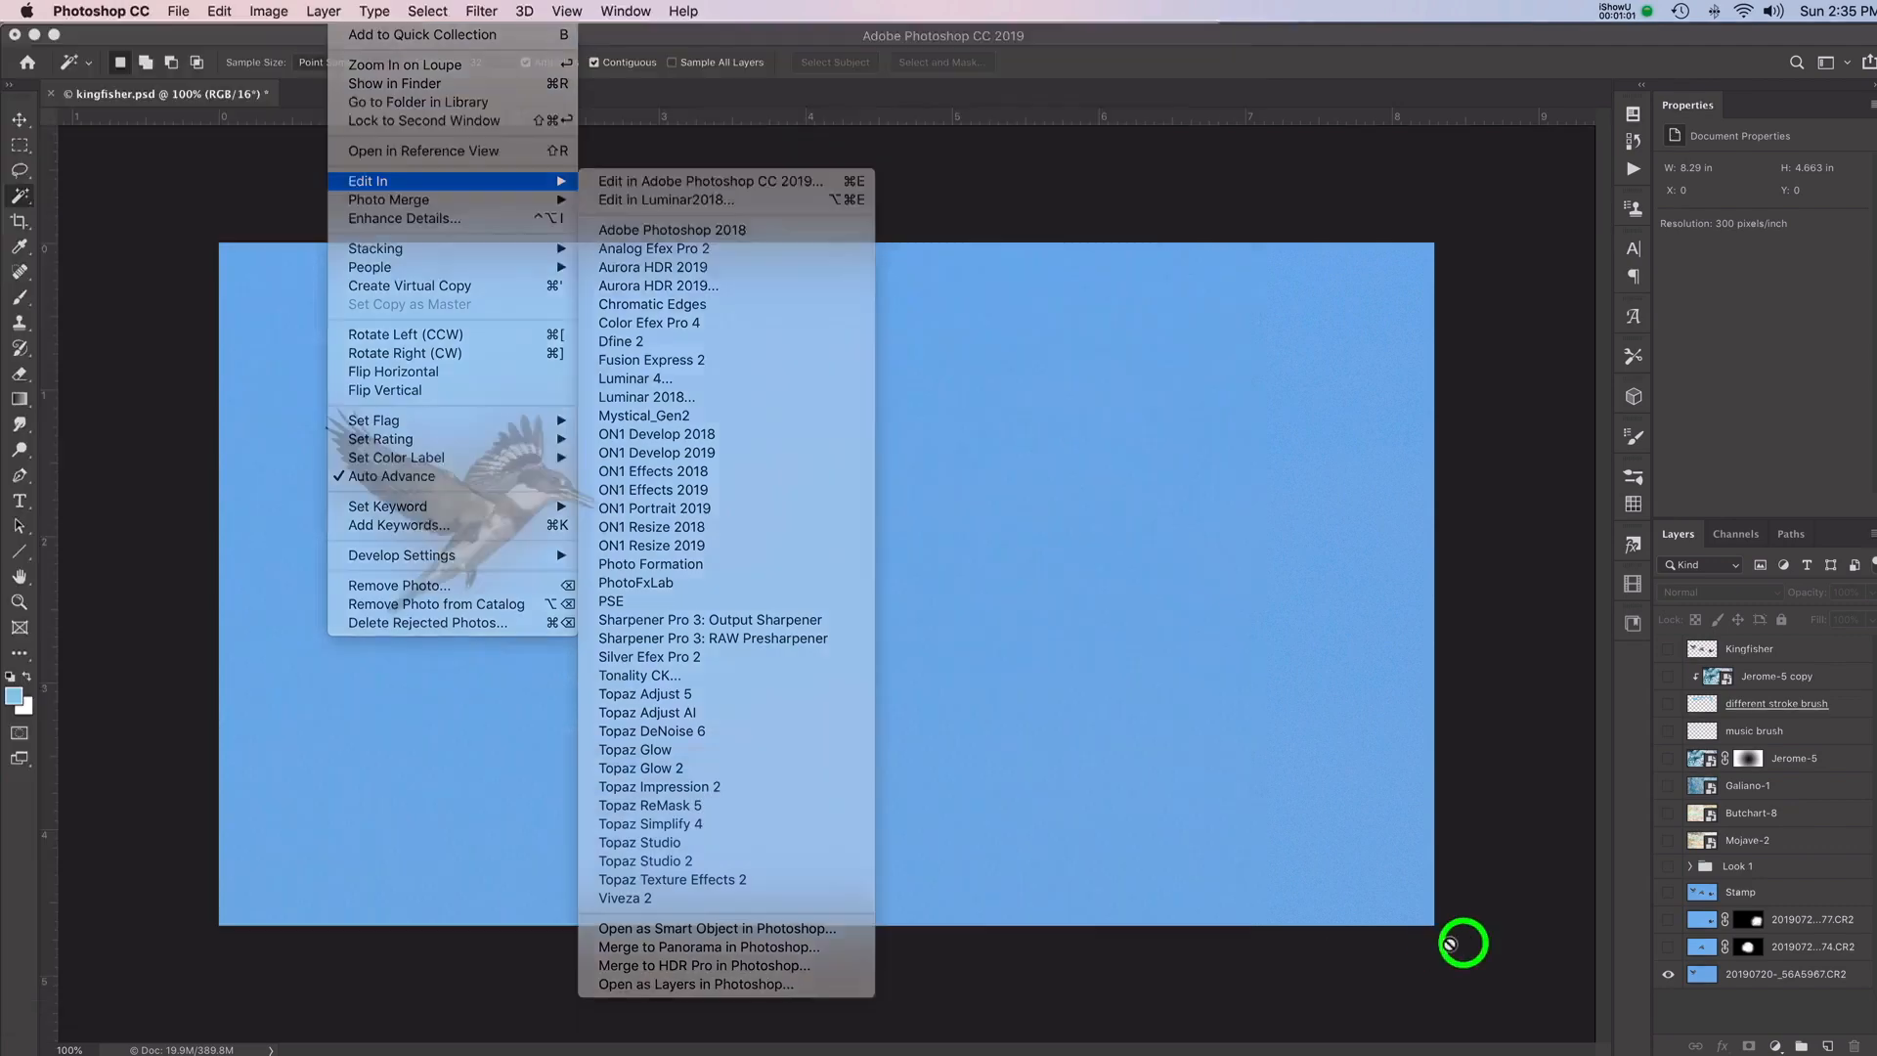
Switch back to Photoshop and show the two masked bird layers over the base photo, then hide both again
{"action": "left_click", "coordinate": [1668, 946]}
{"action": "left_click", "coordinate": [1668, 919]}
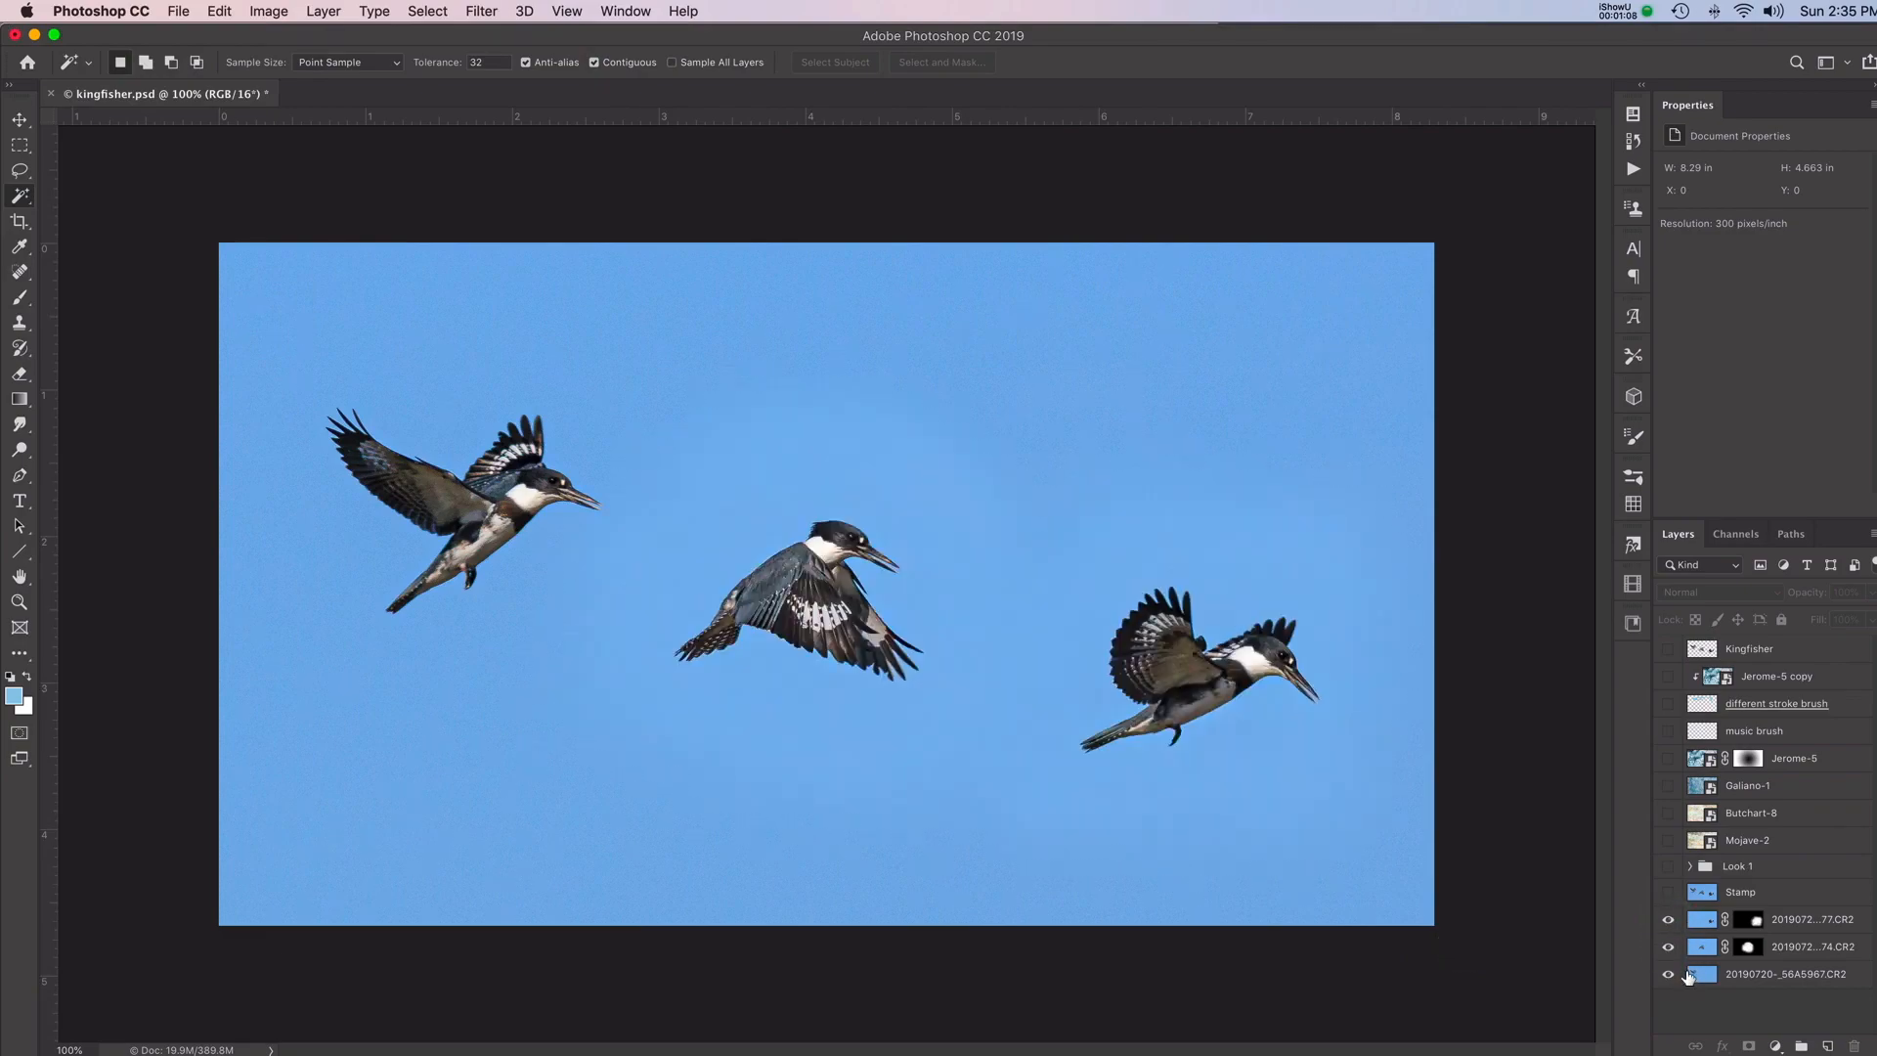
{"action": "left_click", "coordinate": [1668, 919]}
{"action": "left_click", "coordinate": [1668, 947]}
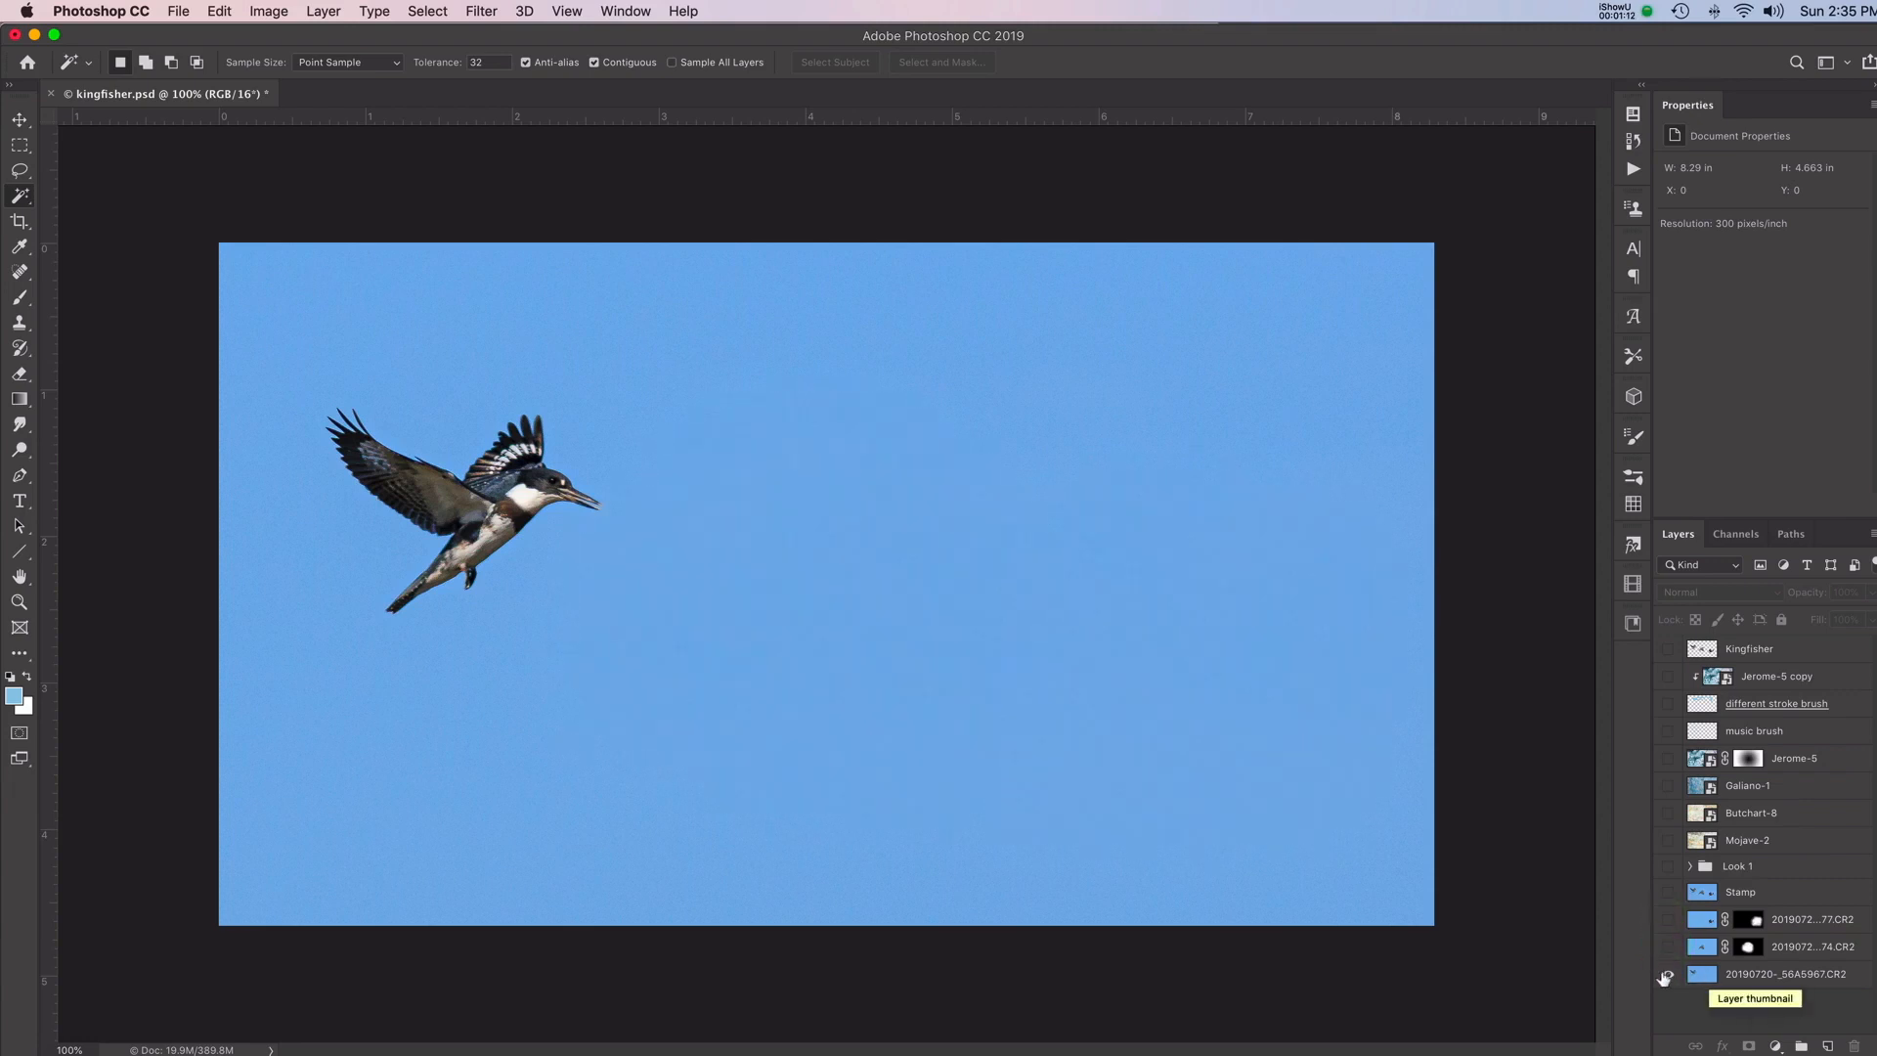
Show the middle bird's layer, 20190720-_56A5974.CR2, and disable its layer mask to view the whole photo, then re-enable the mask
{"action": "left_click", "coordinate": [1669, 951]}
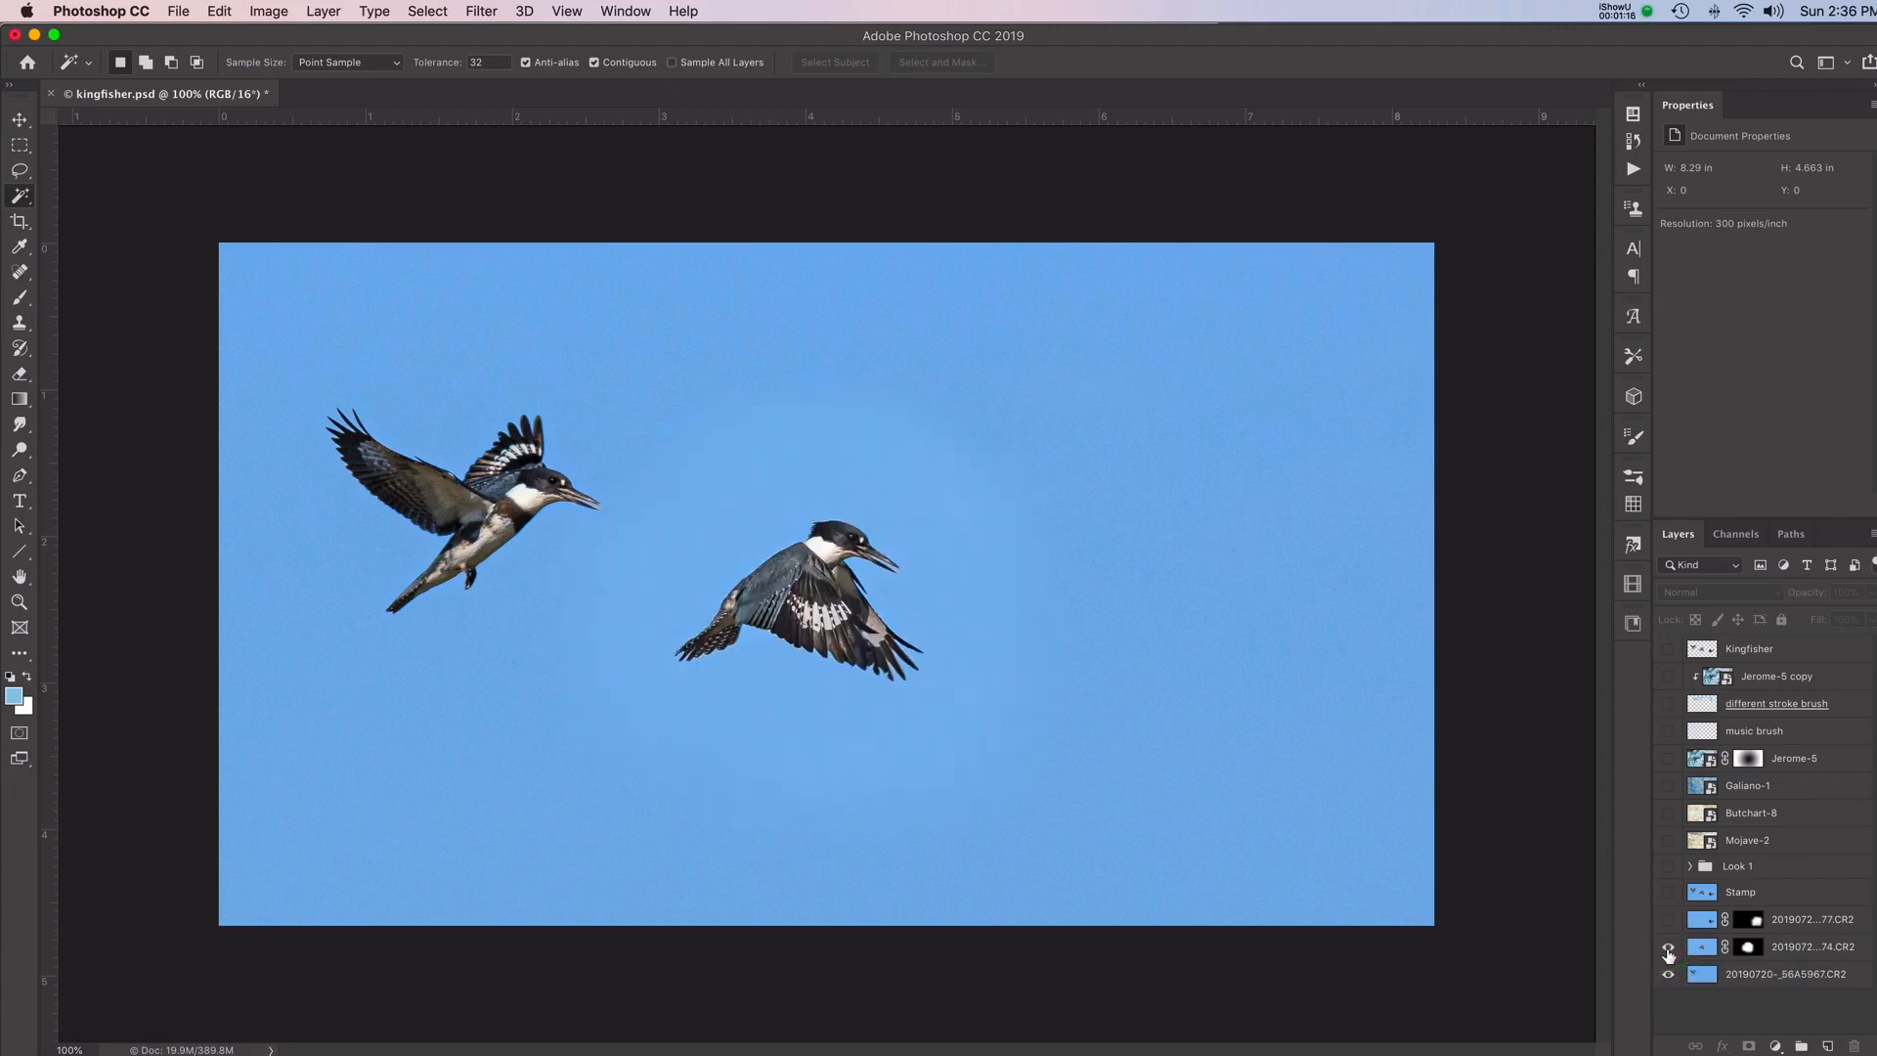
{"action": "right_click", "coordinate": [1751, 947]}
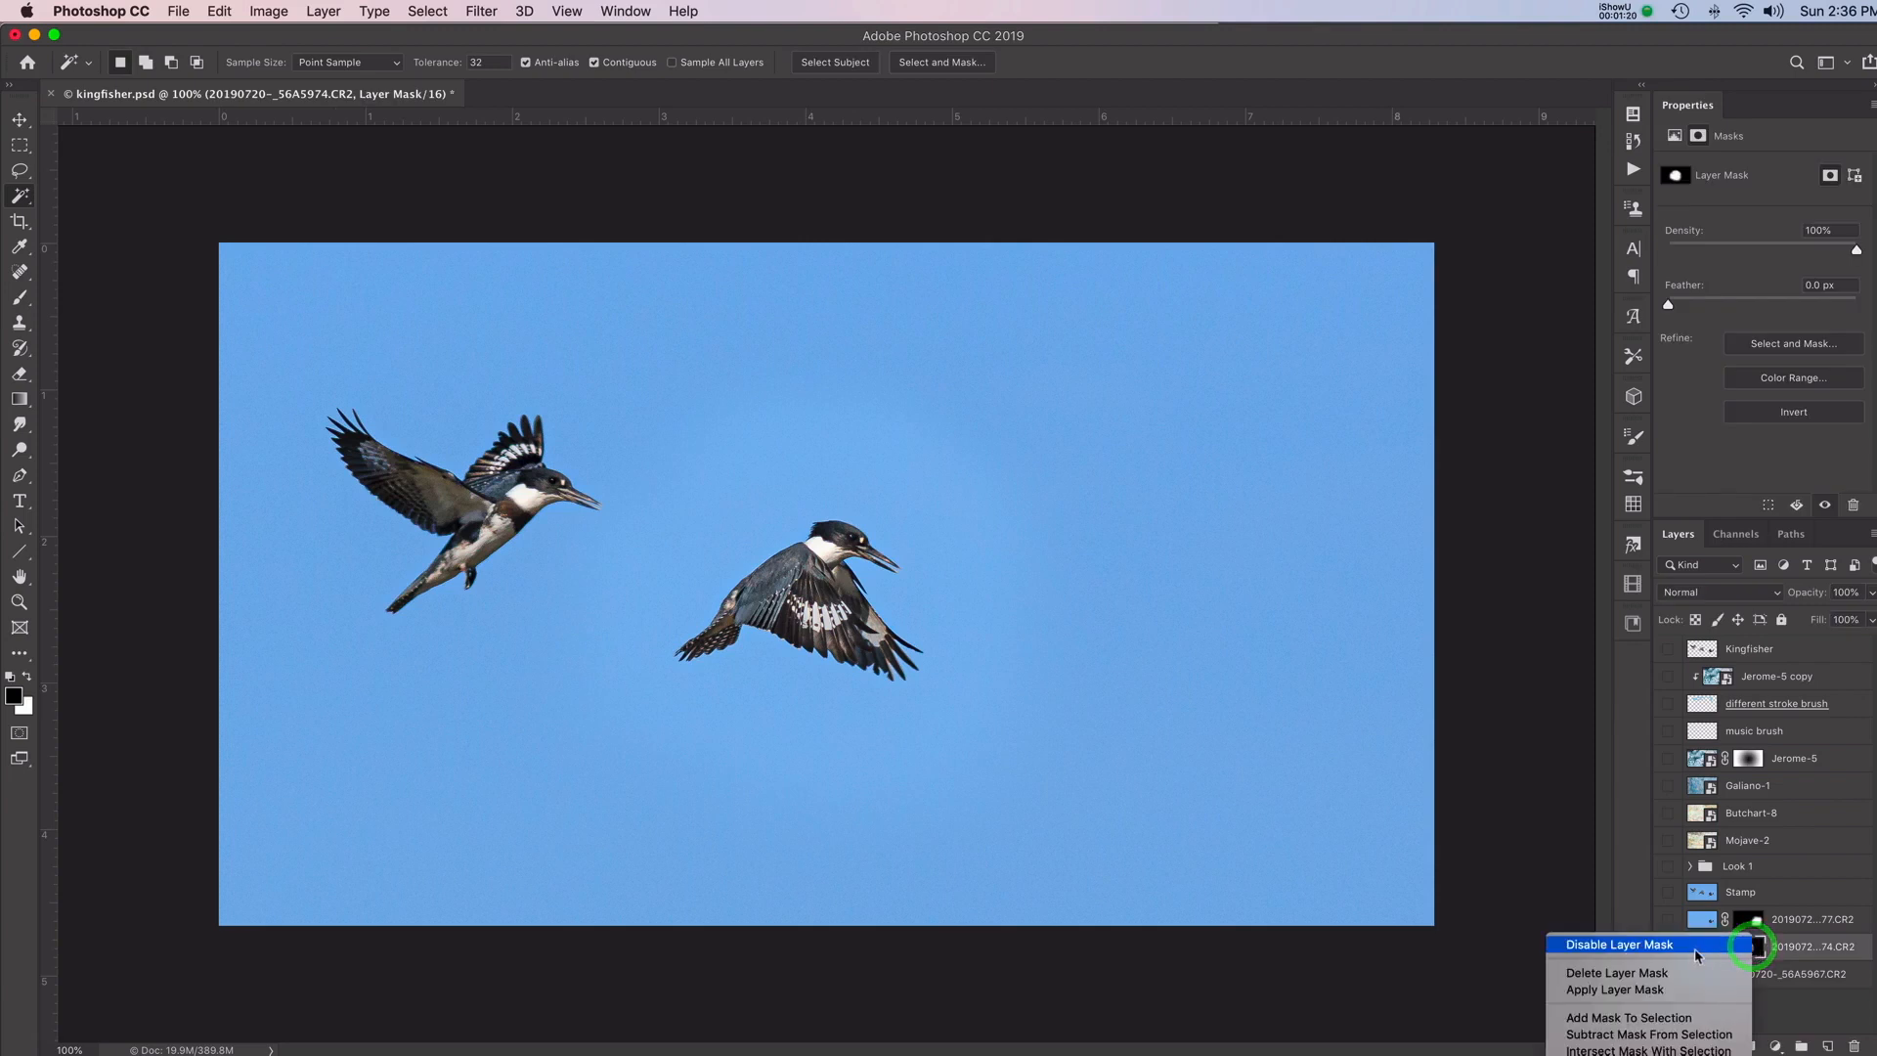
{"action": "left_click", "coordinate": [1698, 944]}
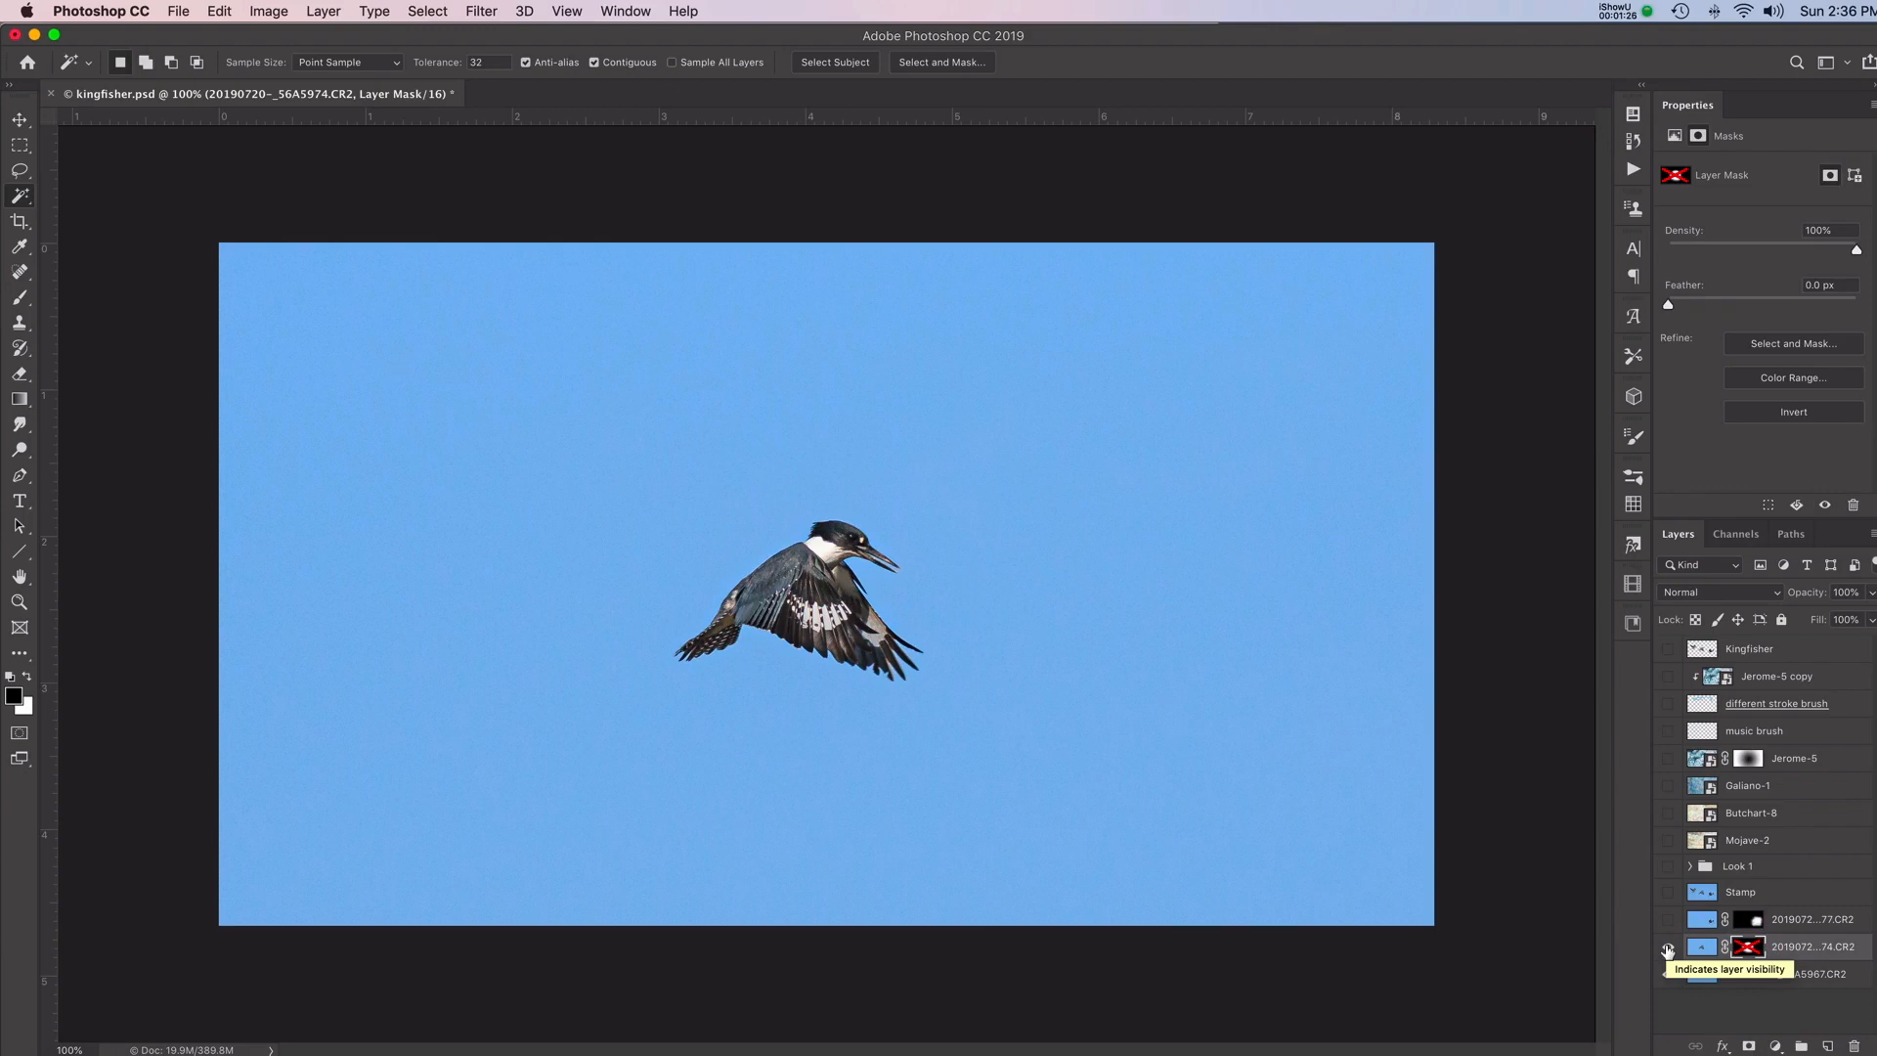
{"action": "right_click", "coordinate": [1746, 947]}
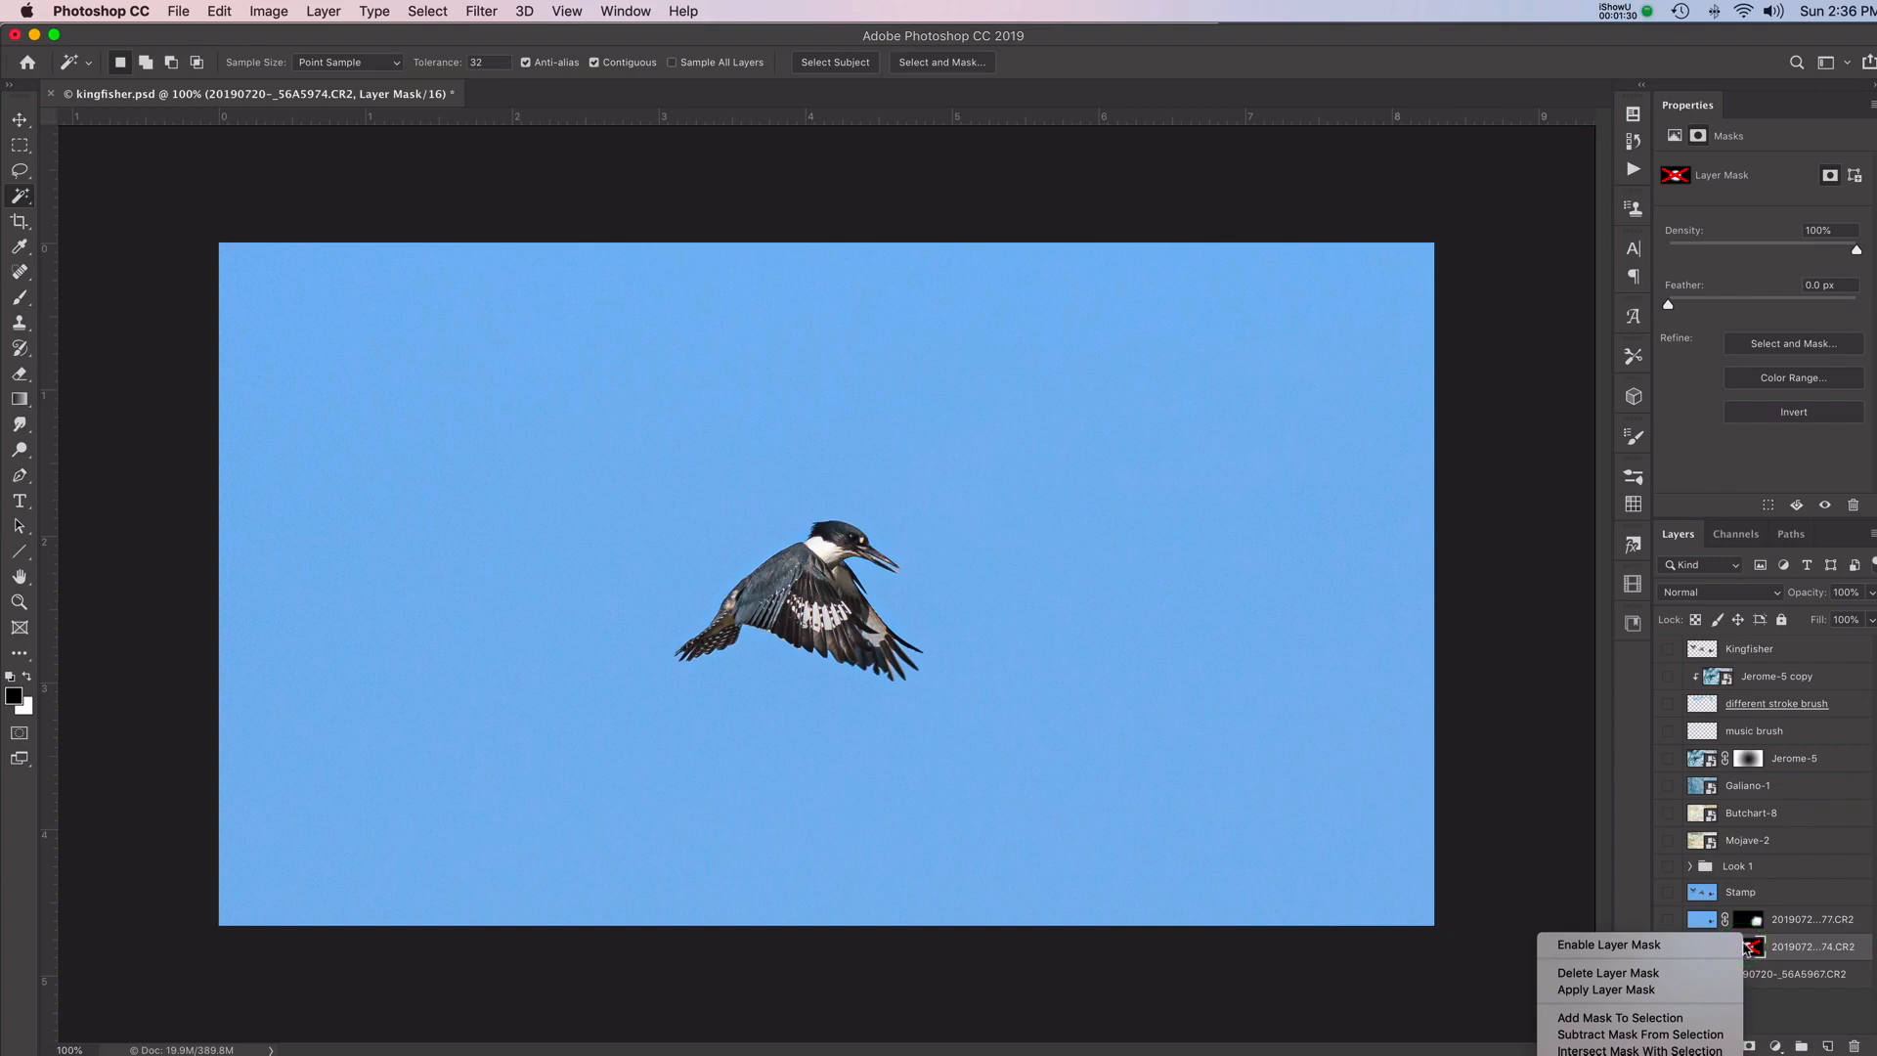
{"action": "left_click", "coordinate": [1706, 945]}
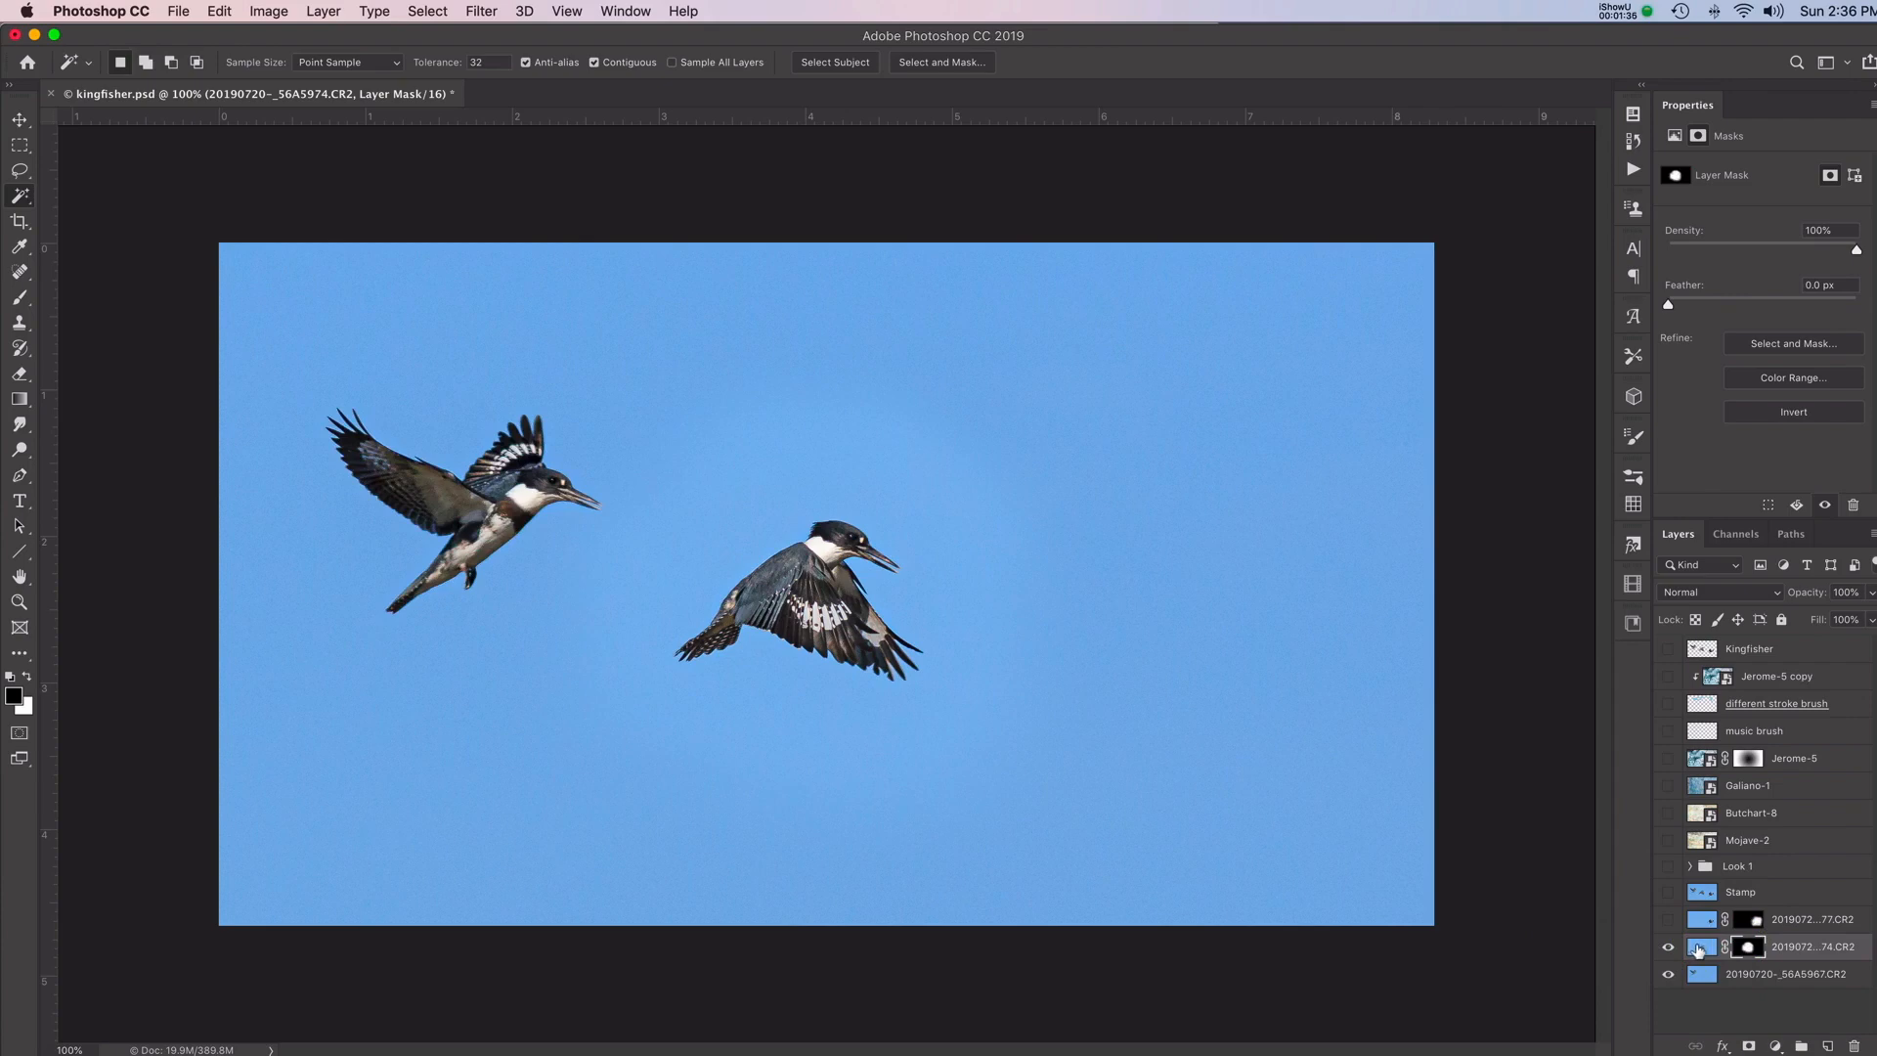
Duplicate the middle bird's layer, hide the original, and replace the copy's layer mask with a solid black one
{"action": "left_click_drag", "start_coordinate": [1698, 948], "coordinate": [1827, 1045]}
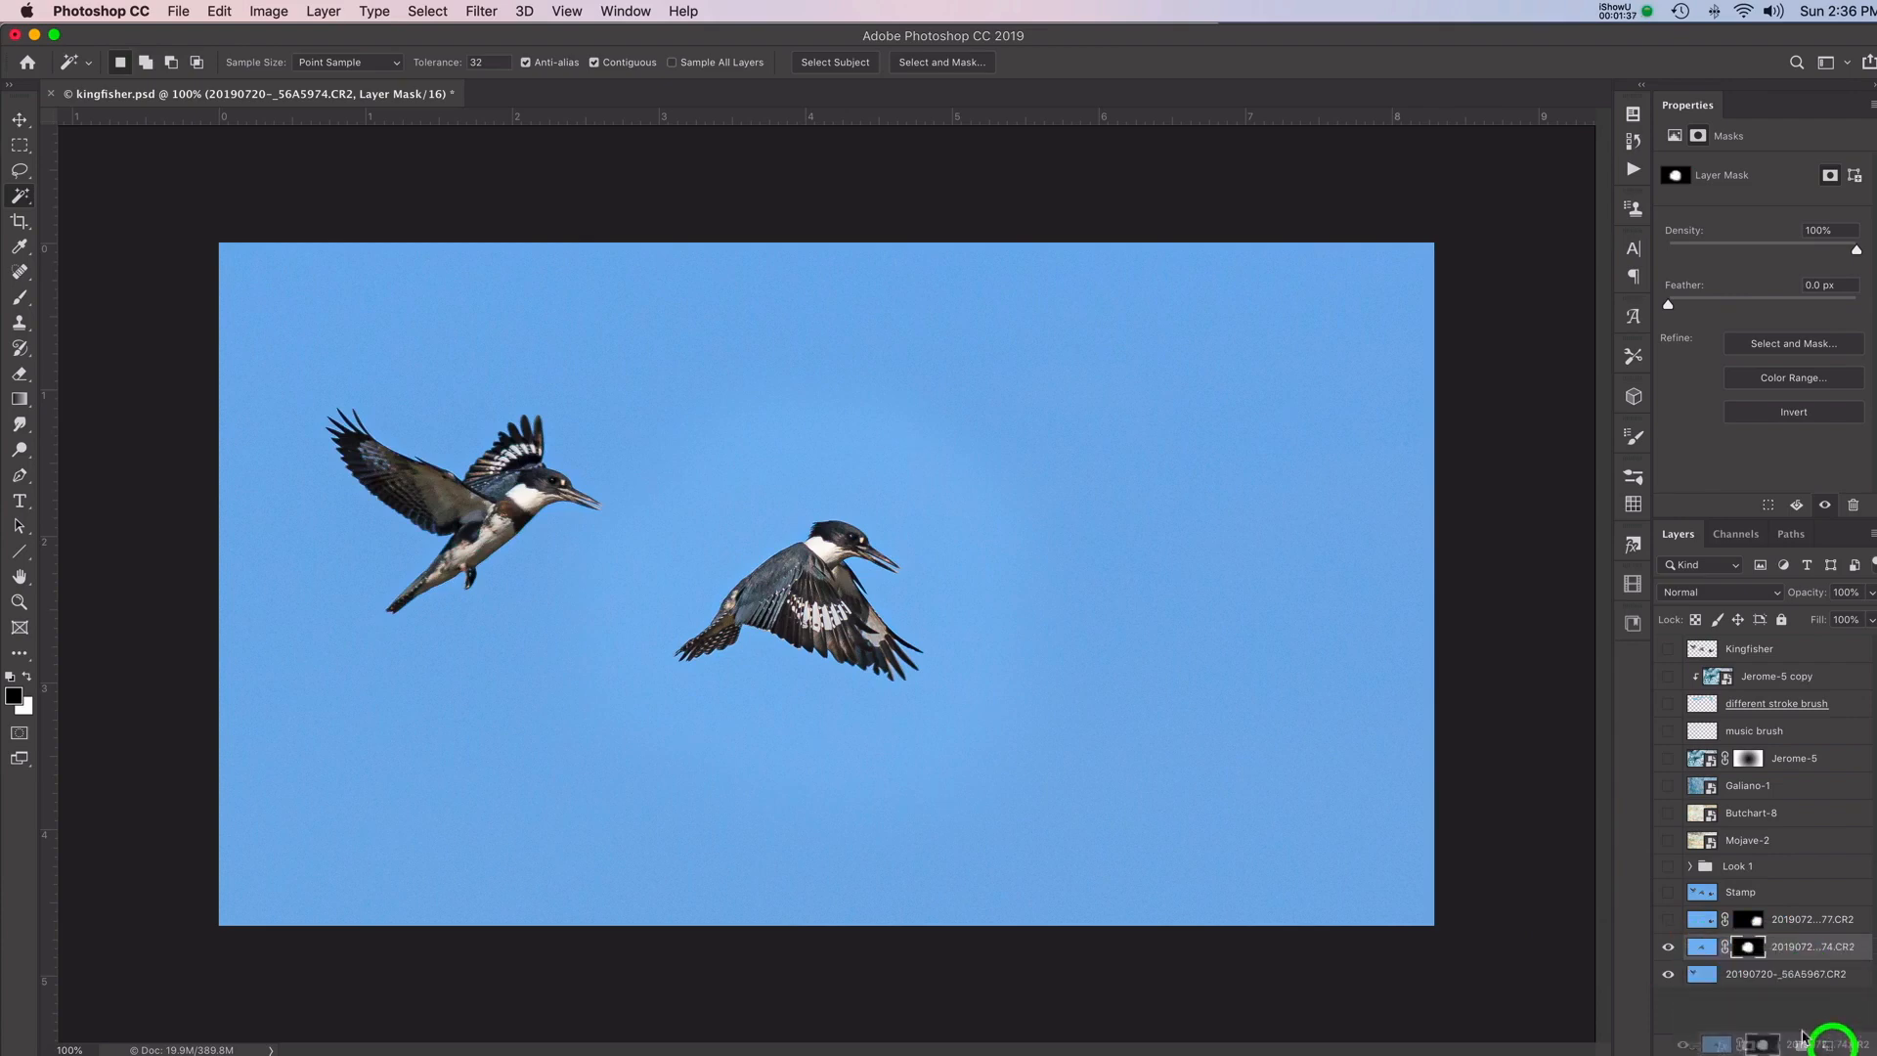
{"action": "left_click", "coordinate": [1669, 978]}
{"action": "right_click", "coordinate": [1757, 946]}
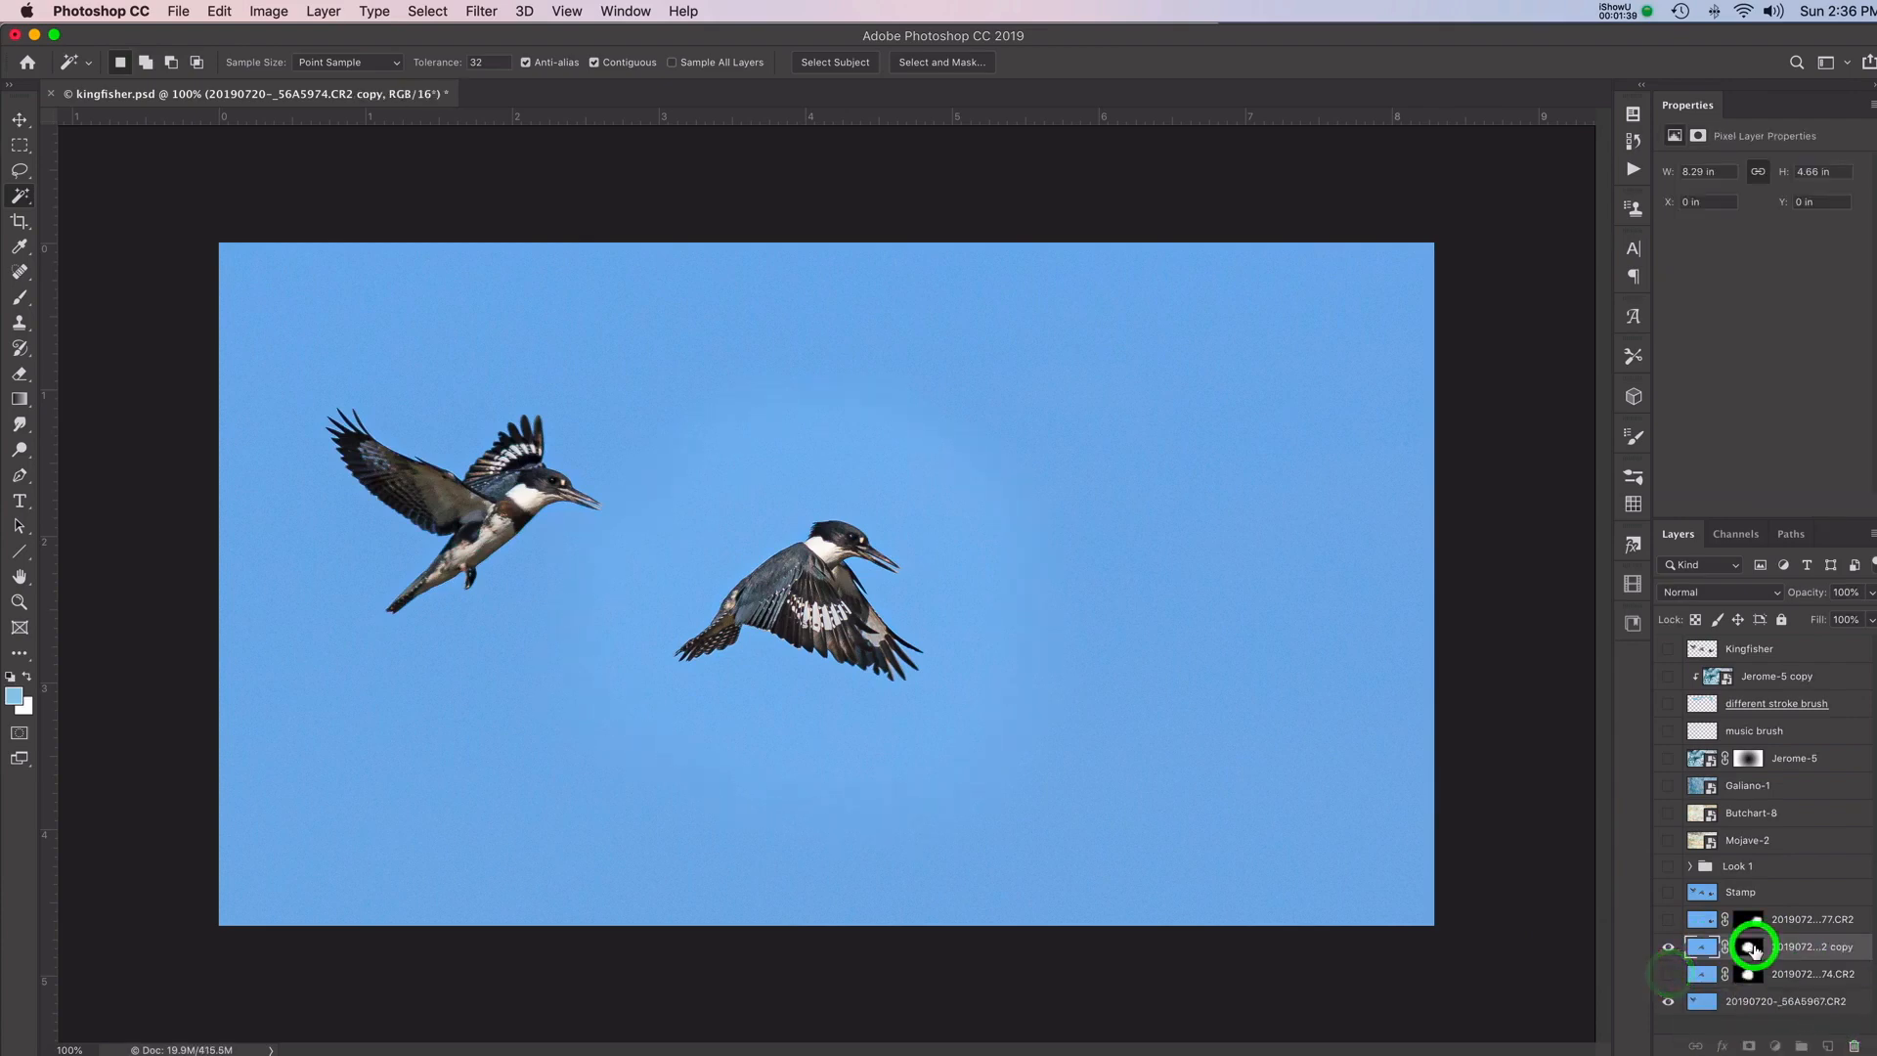
{"action": "left_click", "coordinate": [1711, 973]}
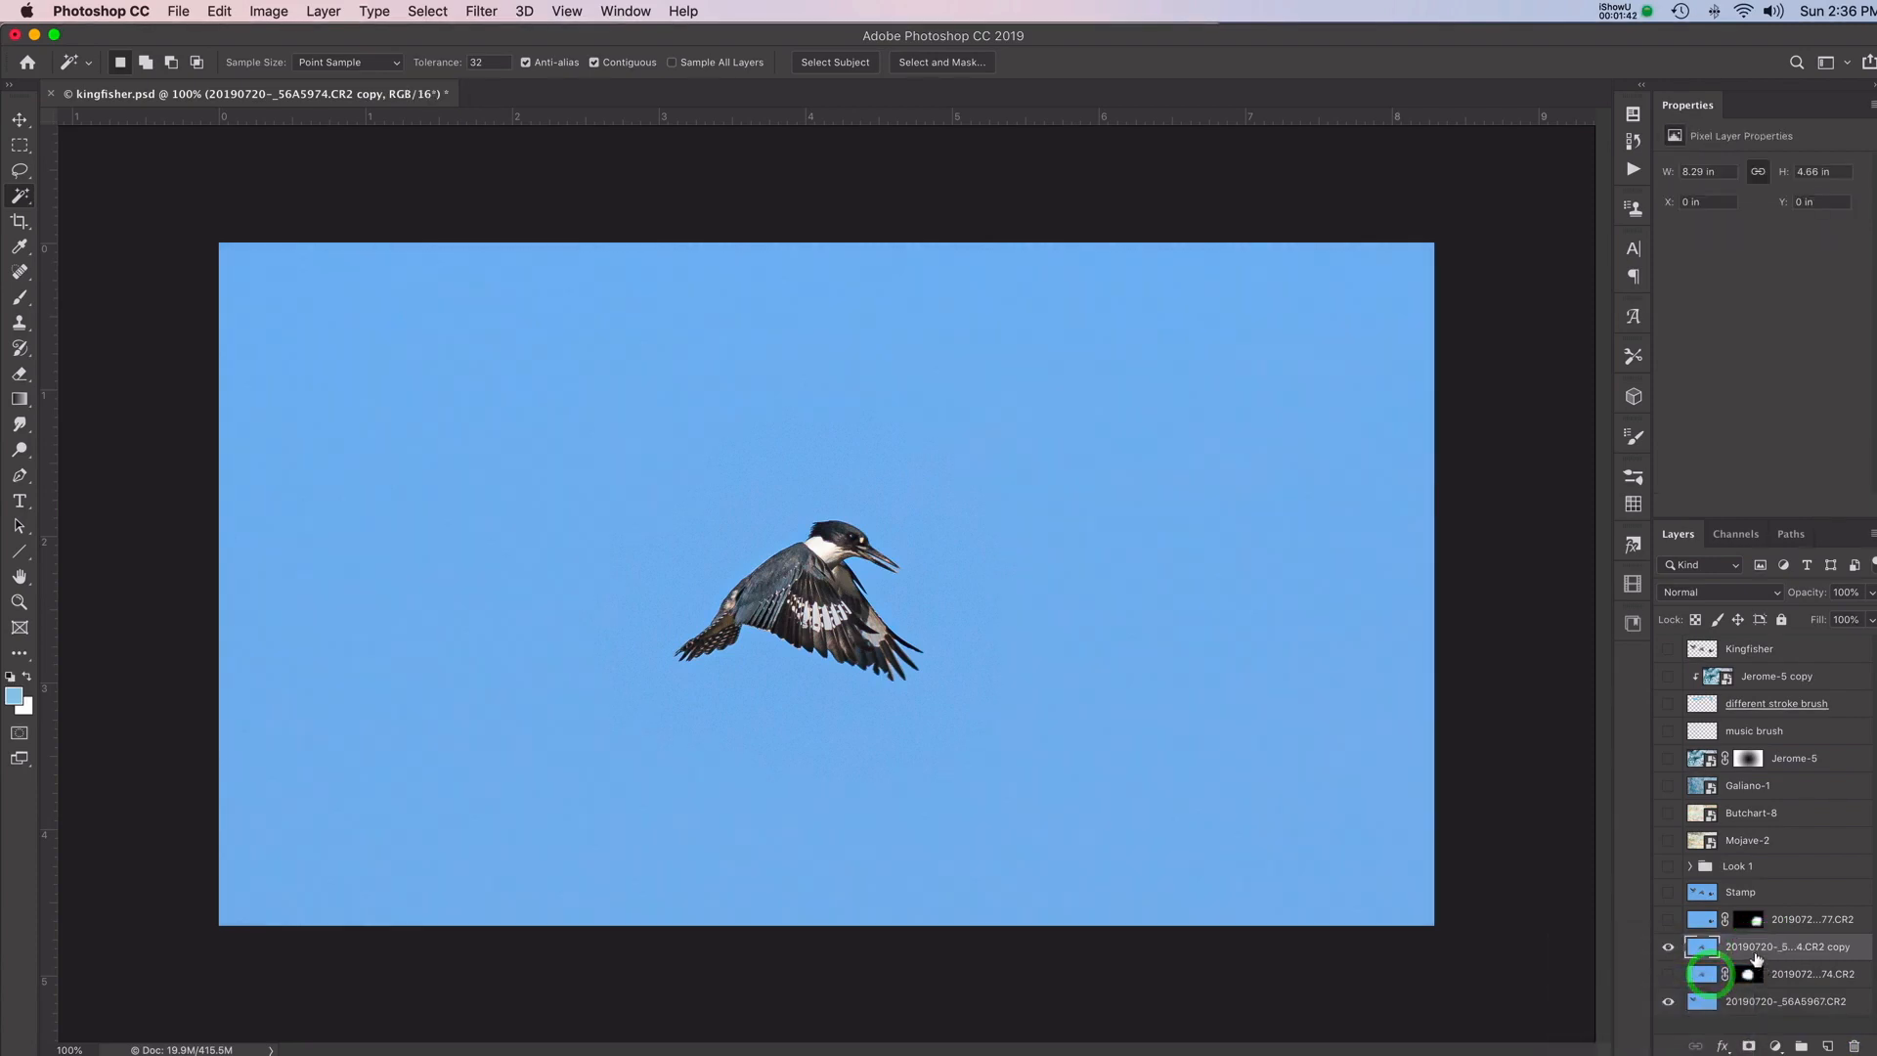
{"action": "left_click", "coordinate": [1668, 1003]}
{"action": "left_click", "coordinate": [1750, 1046], "text": "alt"}
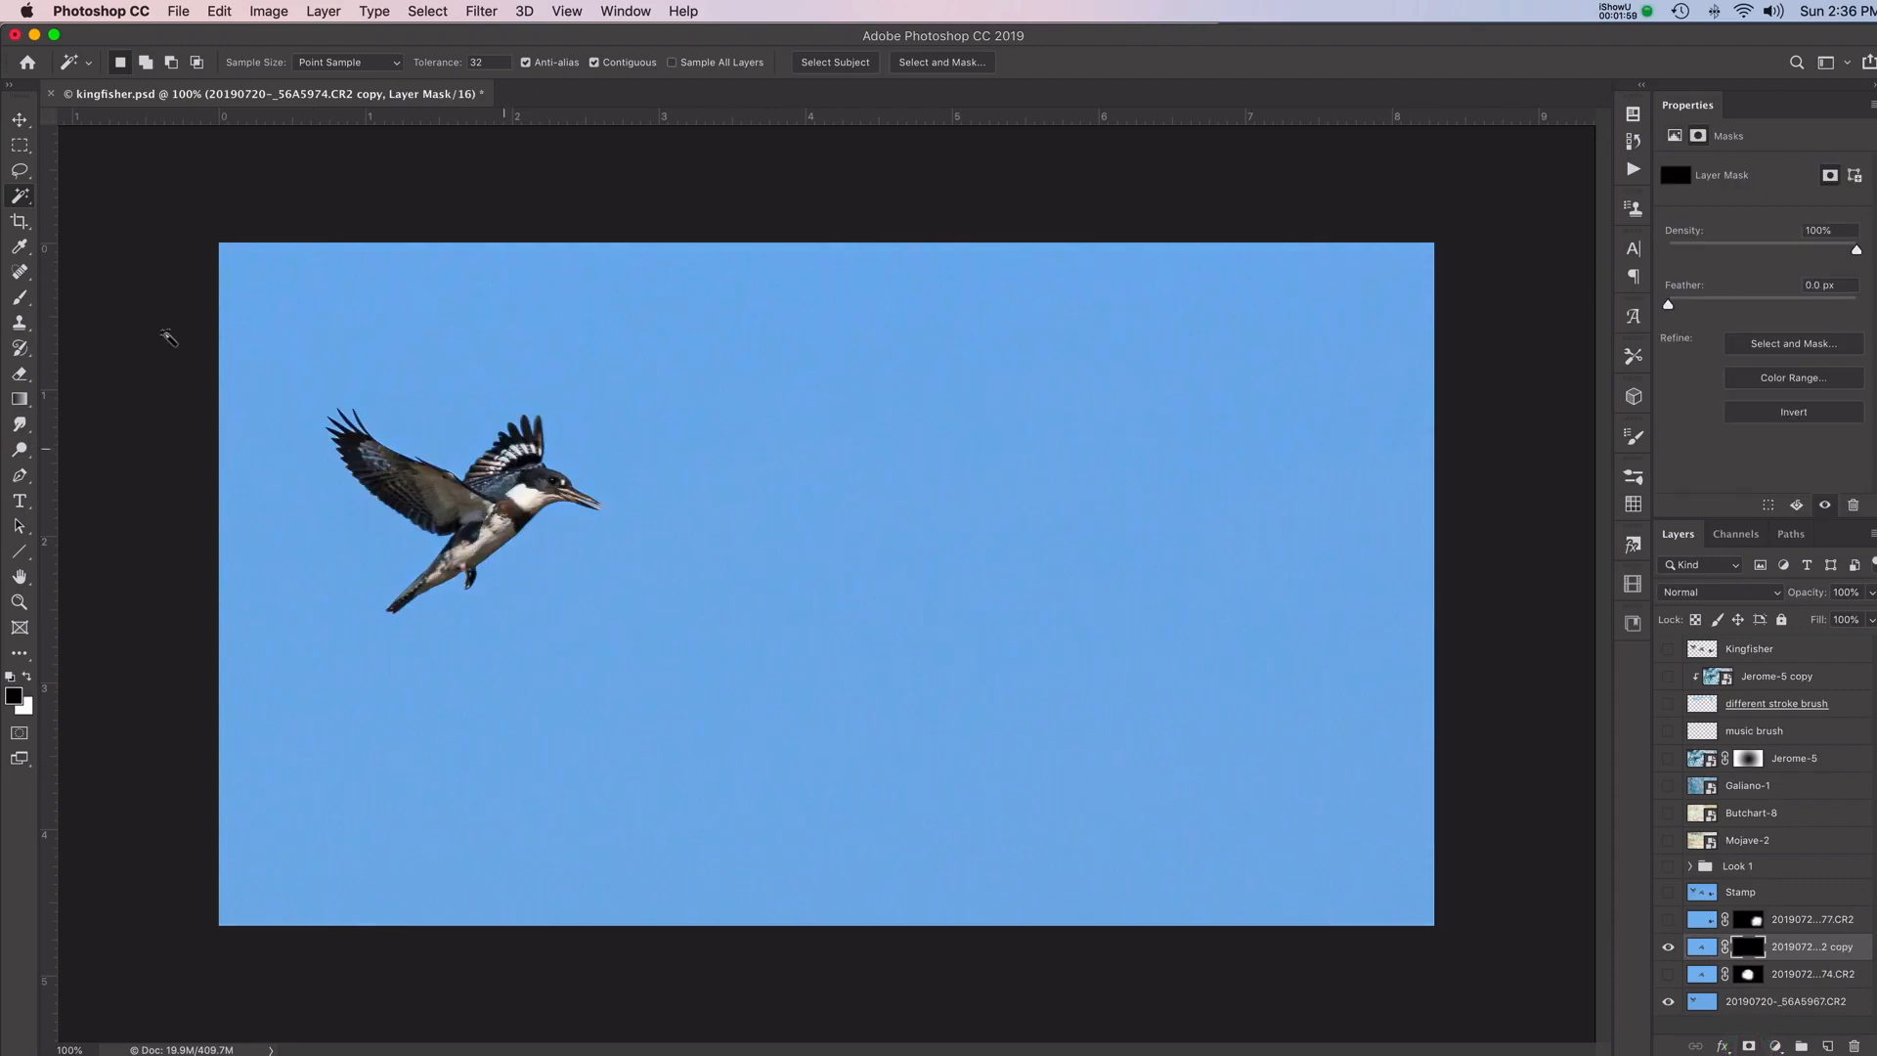
Paint white on the copy's mask with a 412 px Soft Round brush to reveal the middle kingfisher
{"action": "key", "text": "v"}
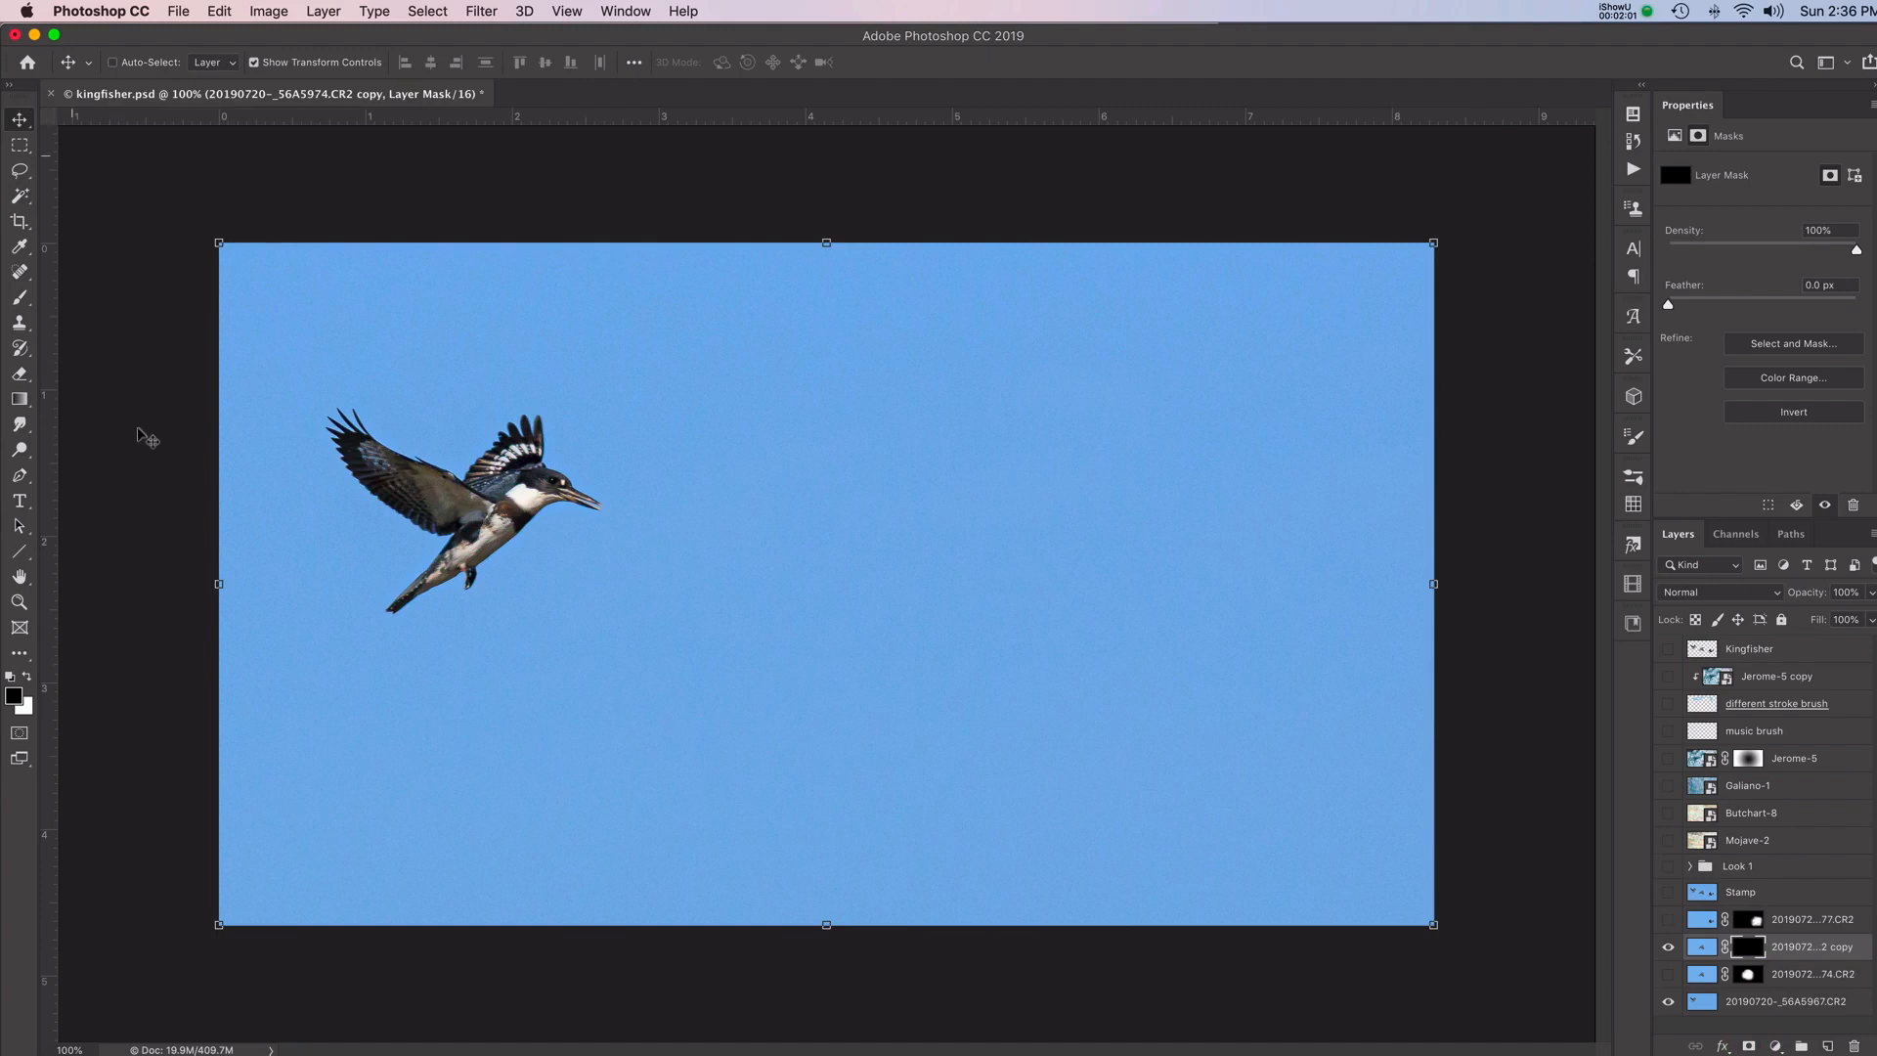
{"action": "left_click", "coordinate": [19, 297]}
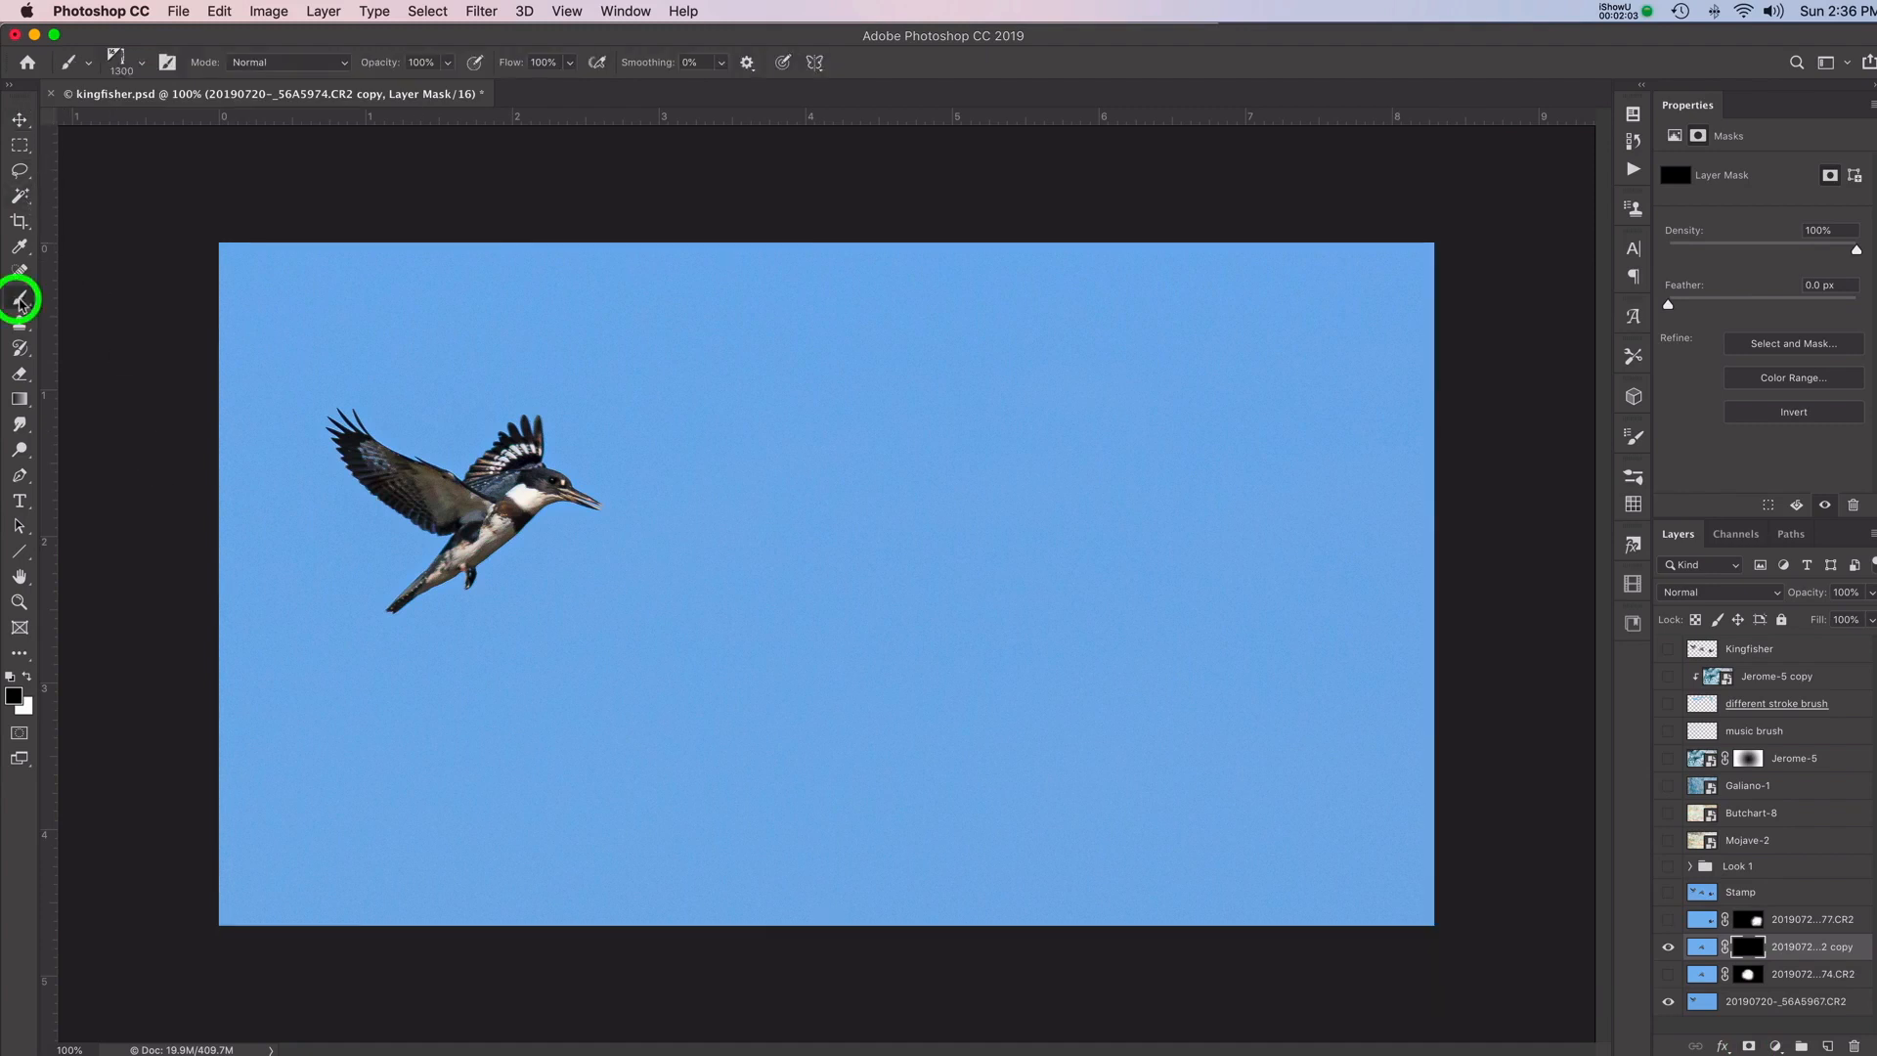
{"action": "left_click", "coordinate": [141, 66]}
{"action": "left_click", "coordinate": [129, 328]}
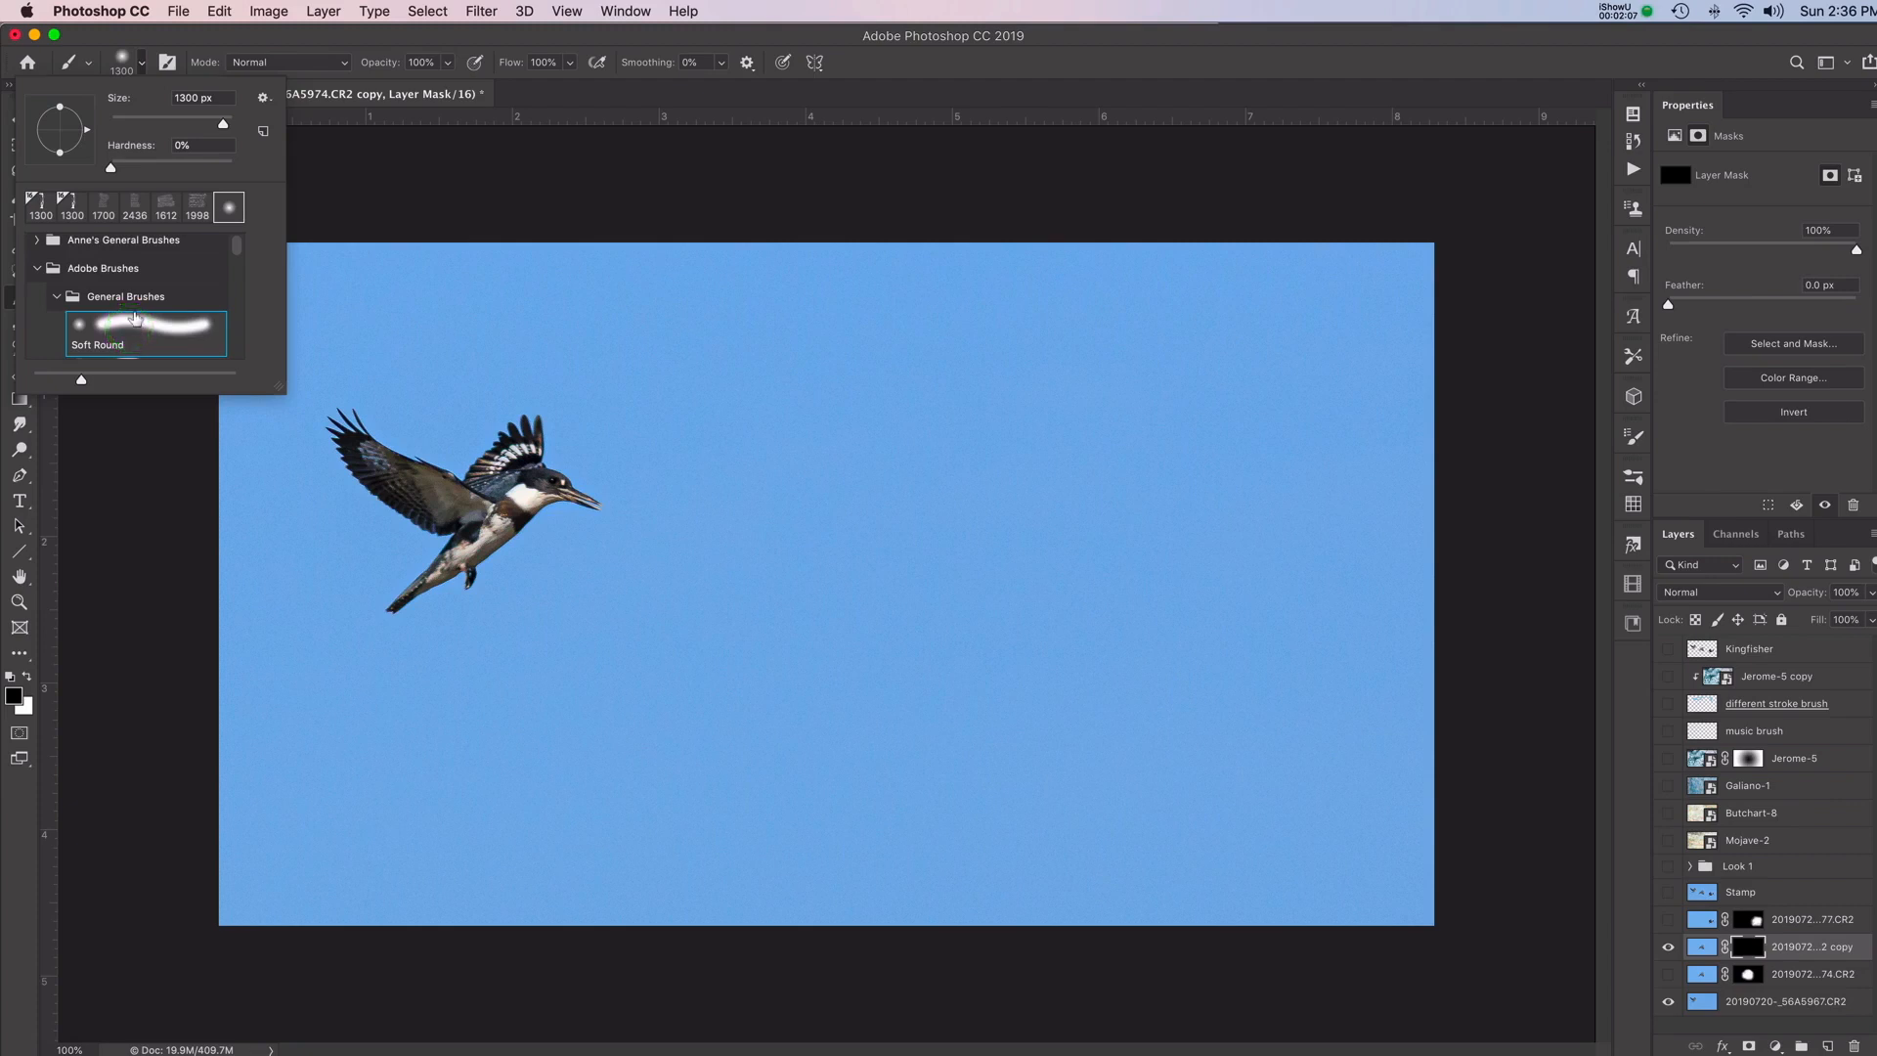
{"action": "mouse_move", "coordinate": [224, 117]}
{"action": "left_mouse_down"}
{"action": "mouse_move", "coordinate": [189, 117]}
{"action": "mouse_move", "coordinate": [218, 125]}
{"action": "left_mouse_up"}
{"action": "left_click", "coordinate": [365, 44]}
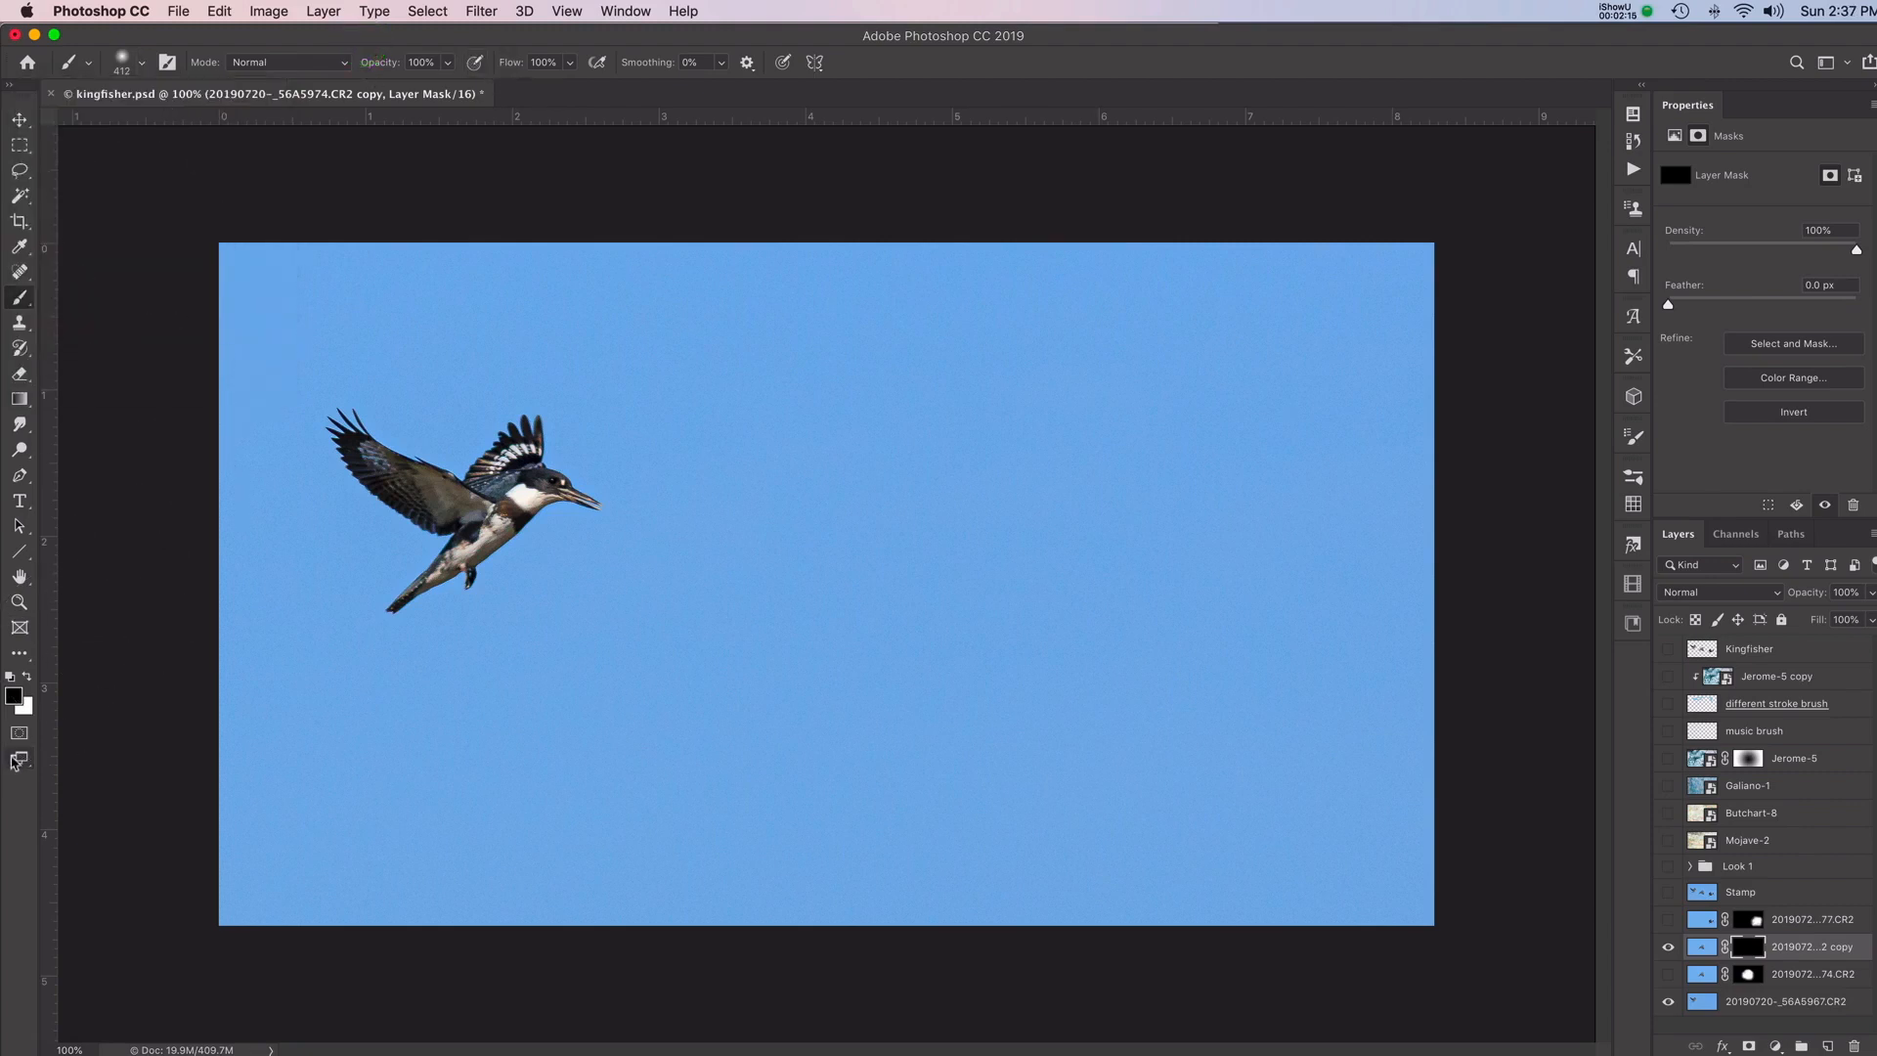
{"action": "key", "text": "x"}
{"action": "mouse_move", "coordinate": [796, 554]}
{"action": "left_mouse_down"}
{"action": "mouse_move", "coordinate": [775, 636]}
{"action": "mouse_move", "coordinate": [721, 645]}
{"action": "mouse_move", "coordinate": [884, 658]}
{"action": "mouse_move", "coordinate": [895, 575]}
{"action": "mouse_move", "coordinate": [836, 571]}
{"action": "mouse_move", "coordinate": [709, 640]}
{"action": "left_mouse_up"}
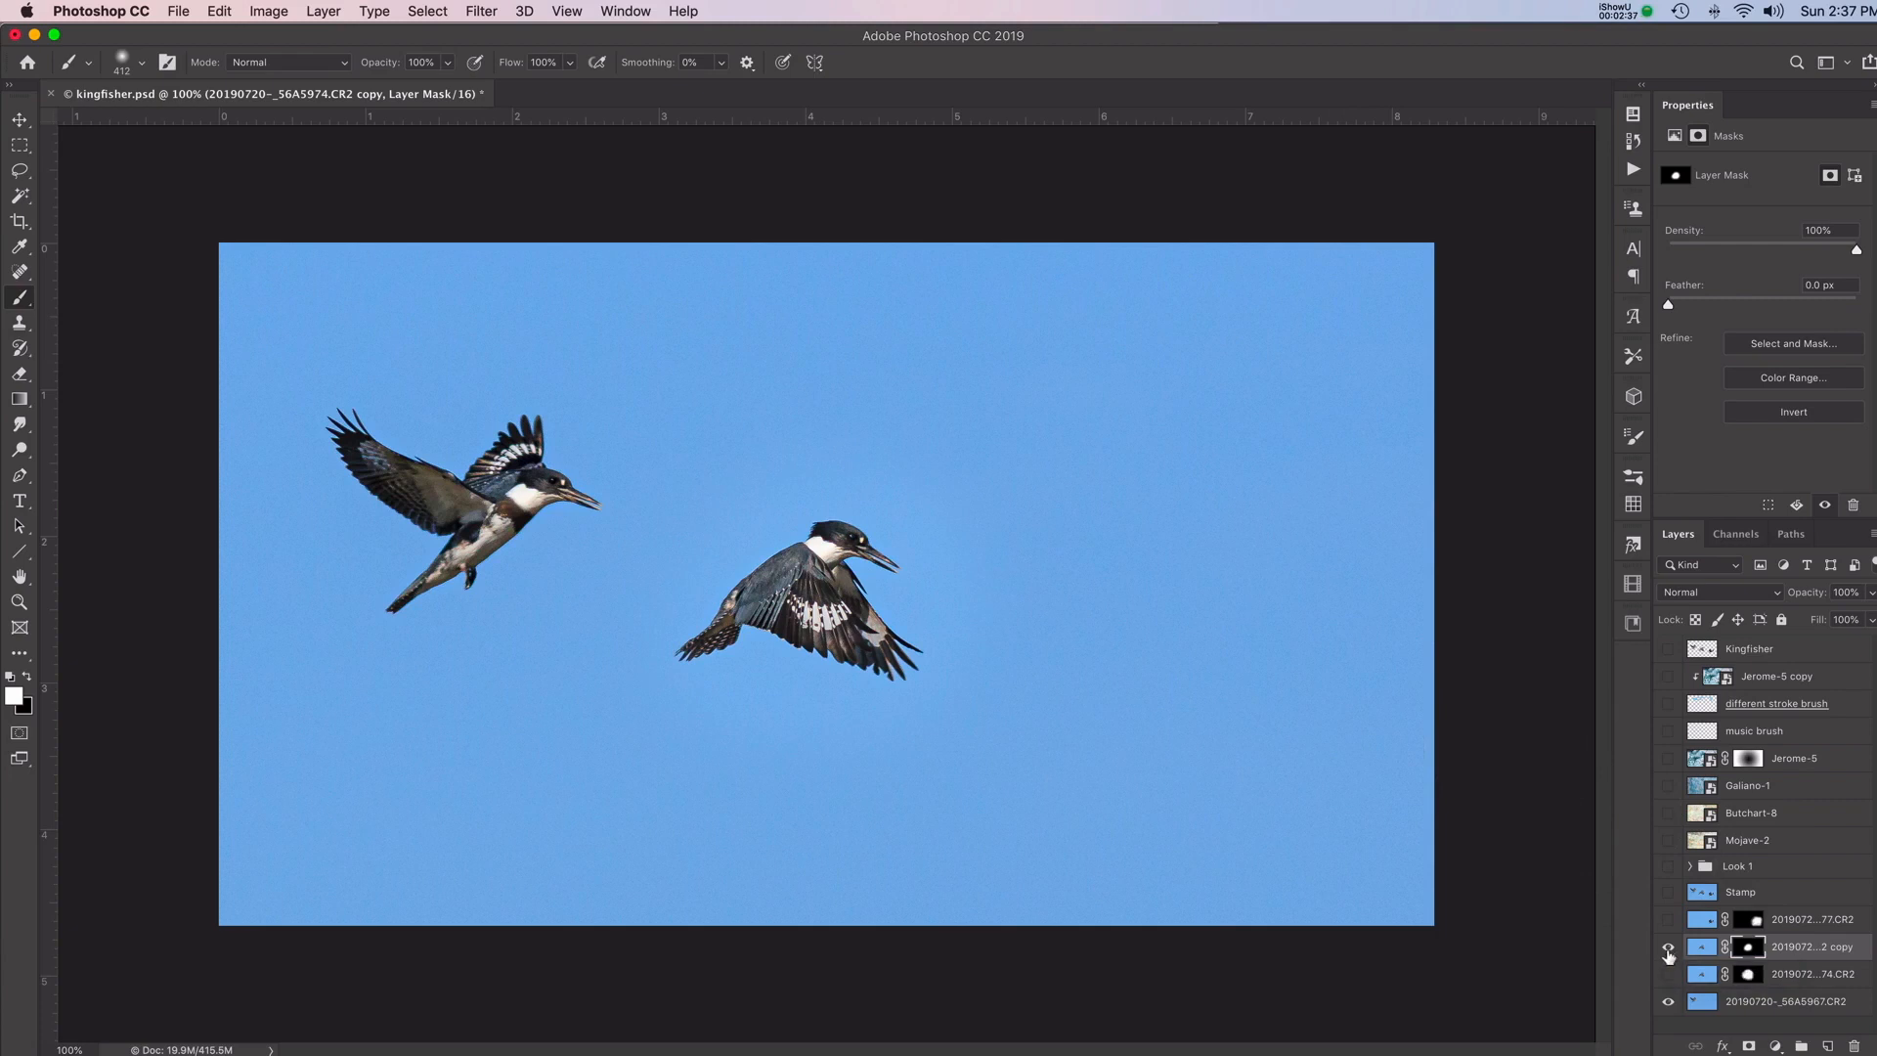
Isolate the copied layer and widen its mask around the bird with soft white strokes, using a 200 px brush at 20% opacity
{"action": "left_click", "coordinate": [1669, 948], "text": "alt"}
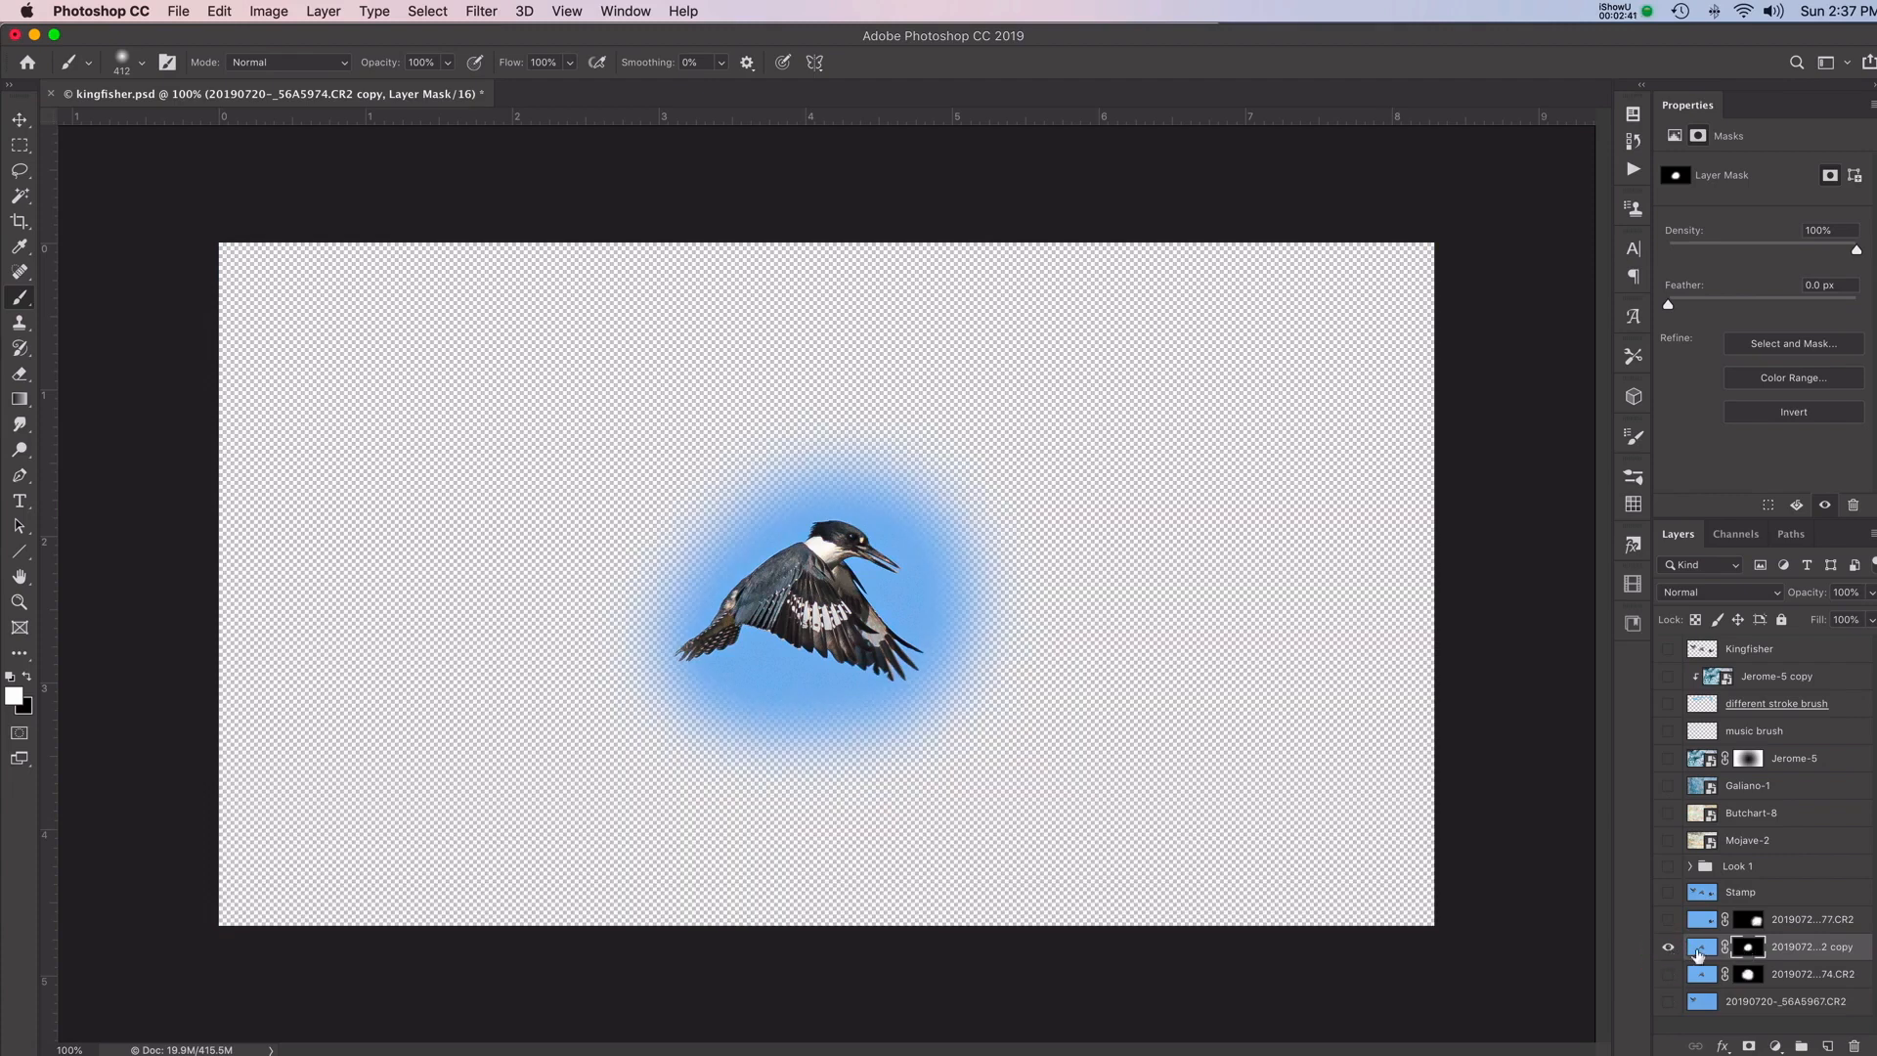
{"action": "left_click", "coordinate": [1752, 952]}
{"action": "left_click_drag", "start_coordinate": [448, 68], "coordinate": [411, 85]}
{"action": "key", "text": "["}
{"action": "key", "text": "["}
{"action": "key", "text": "["}
{"action": "key", "text": "["}
{"action": "key", "text": "["}
{"action": "mouse_move", "coordinate": [712, 510]}
{"action": "left_mouse_down"}
{"action": "mouse_move", "coordinate": [849, 477]}
{"action": "mouse_move", "coordinate": [936, 509]}
{"action": "left_mouse_up"}
{"action": "mouse_move", "coordinate": [974, 609]}
{"action": "left_mouse_down"}
{"action": "mouse_move", "coordinate": [944, 711]}
{"action": "mouse_move", "coordinate": [841, 743]}
{"action": "mouse_move", "coordinate": [706, 742]}
{"action": "mouse_move", "coordinate": [643, 682]}
{"action": "mouse_move", "coordinate": [702, 501]}
{"action": "left_mouse_up"}
{"action": "key", "text": "2"}
{"action": "mouse_move", "coordinate": [915, 449]}
{"action": "left_mouse_down"}
{"action": "mouse_move", "coordinate": [953, 474]}
{"action": "mouse_move", "coordinate": [1013, 617]}
{"action": "mouse_move", "coordinate": [999, 708]}
{"action": "mouse_move", "coordinate": [964, 752]}
{"action": "mouse_move", "coordinate": [919, 783]}
{"action": "mouse_move", "coordinate": [749, 796]}
{"action": "mouse_move", "coordinate": [613, 744]}
{"action": "mouse_move", "coordinate": [607, 561]}
{"action": "mouse_move", "coordinate": [648, 501]}
{"action": "mouse_move", "coordinate": [692, 467]}
{"action": "mouse_move", "coordinate": [860, 419]}
{"action": "left_mouse_up"}
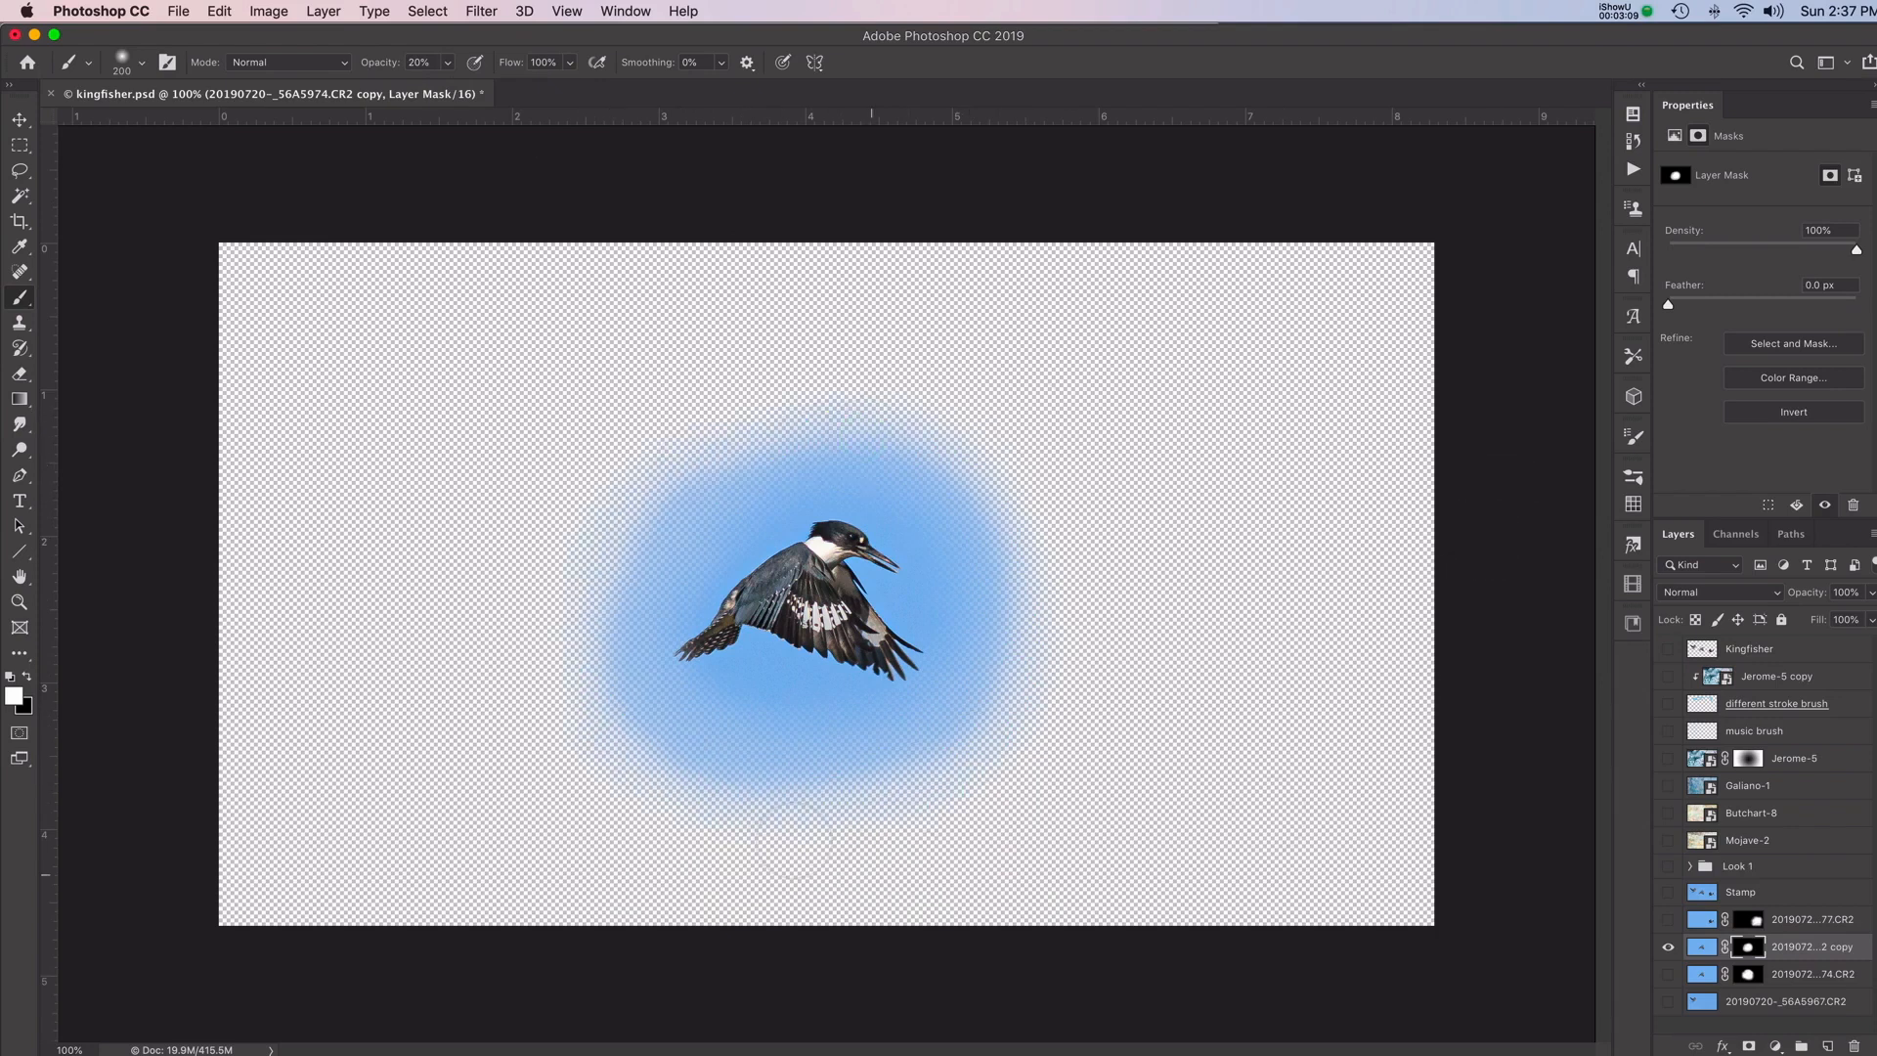
Show the base photo beneath the copied layer to check how the painted mask edges blend
{"action": "left_click", "coordinate": [1667, 976]}
{"action": "left_click", "coordinate": [1667, 976]}
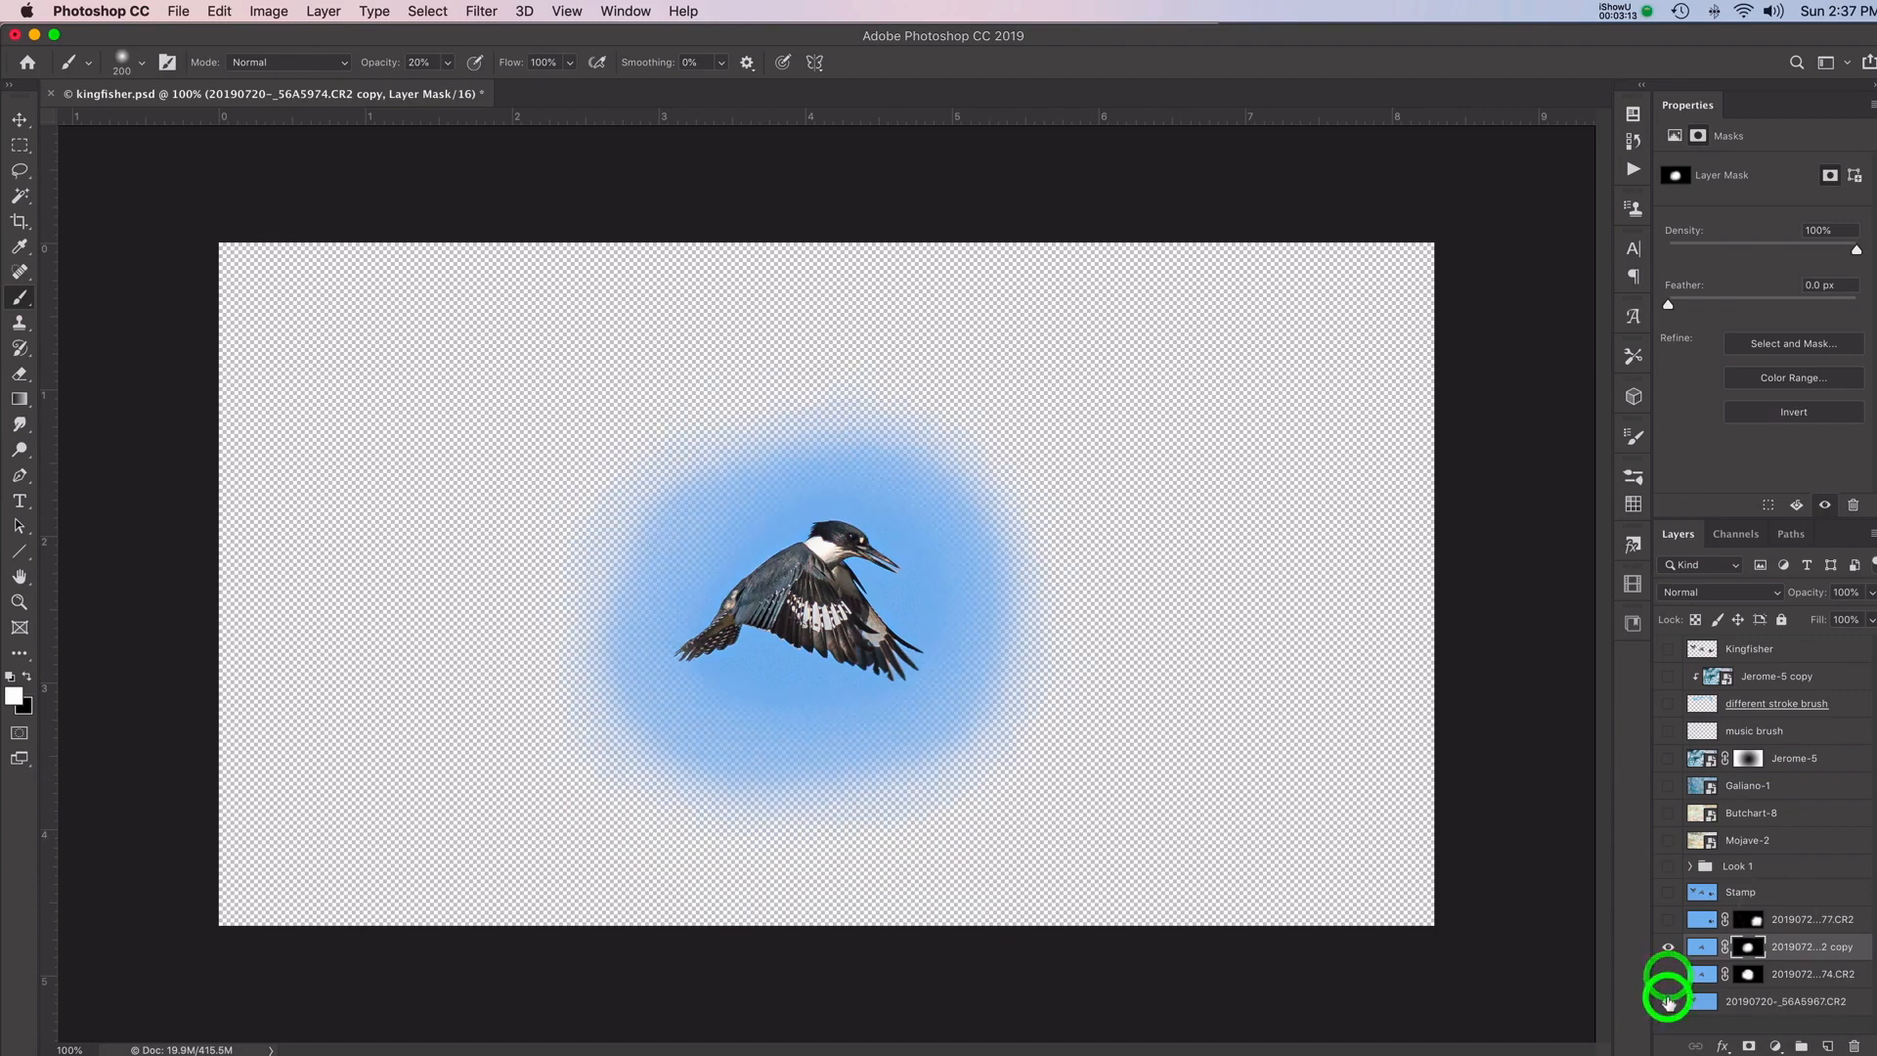
{"action": "left_click", "coordinate": [1668, 1001]}
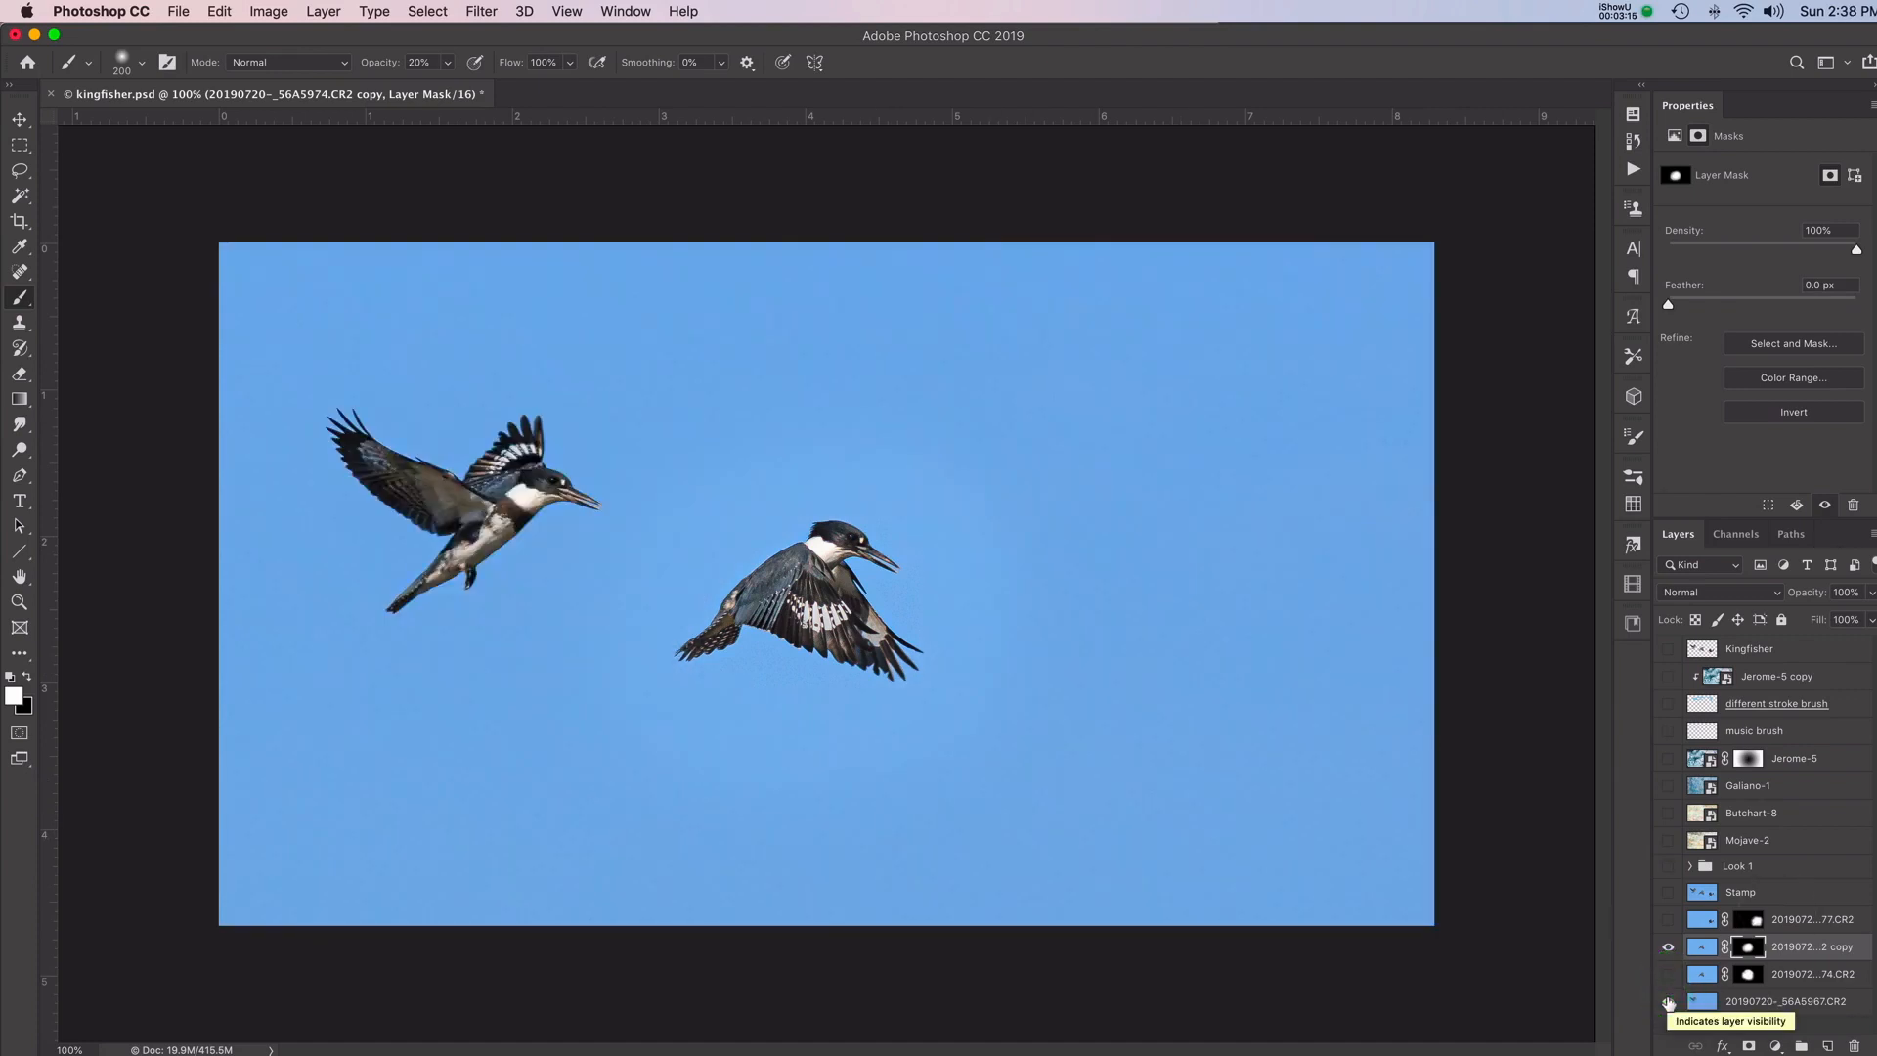
Delete the copied layer, and show the original masked layers of the middle and third birds
{"action": "left_click_drag", "start_coordinate": [1768, 952], "coordinate": [1853, 1045]}
{"action": "left_click", "coordinate": [1667, 946]}
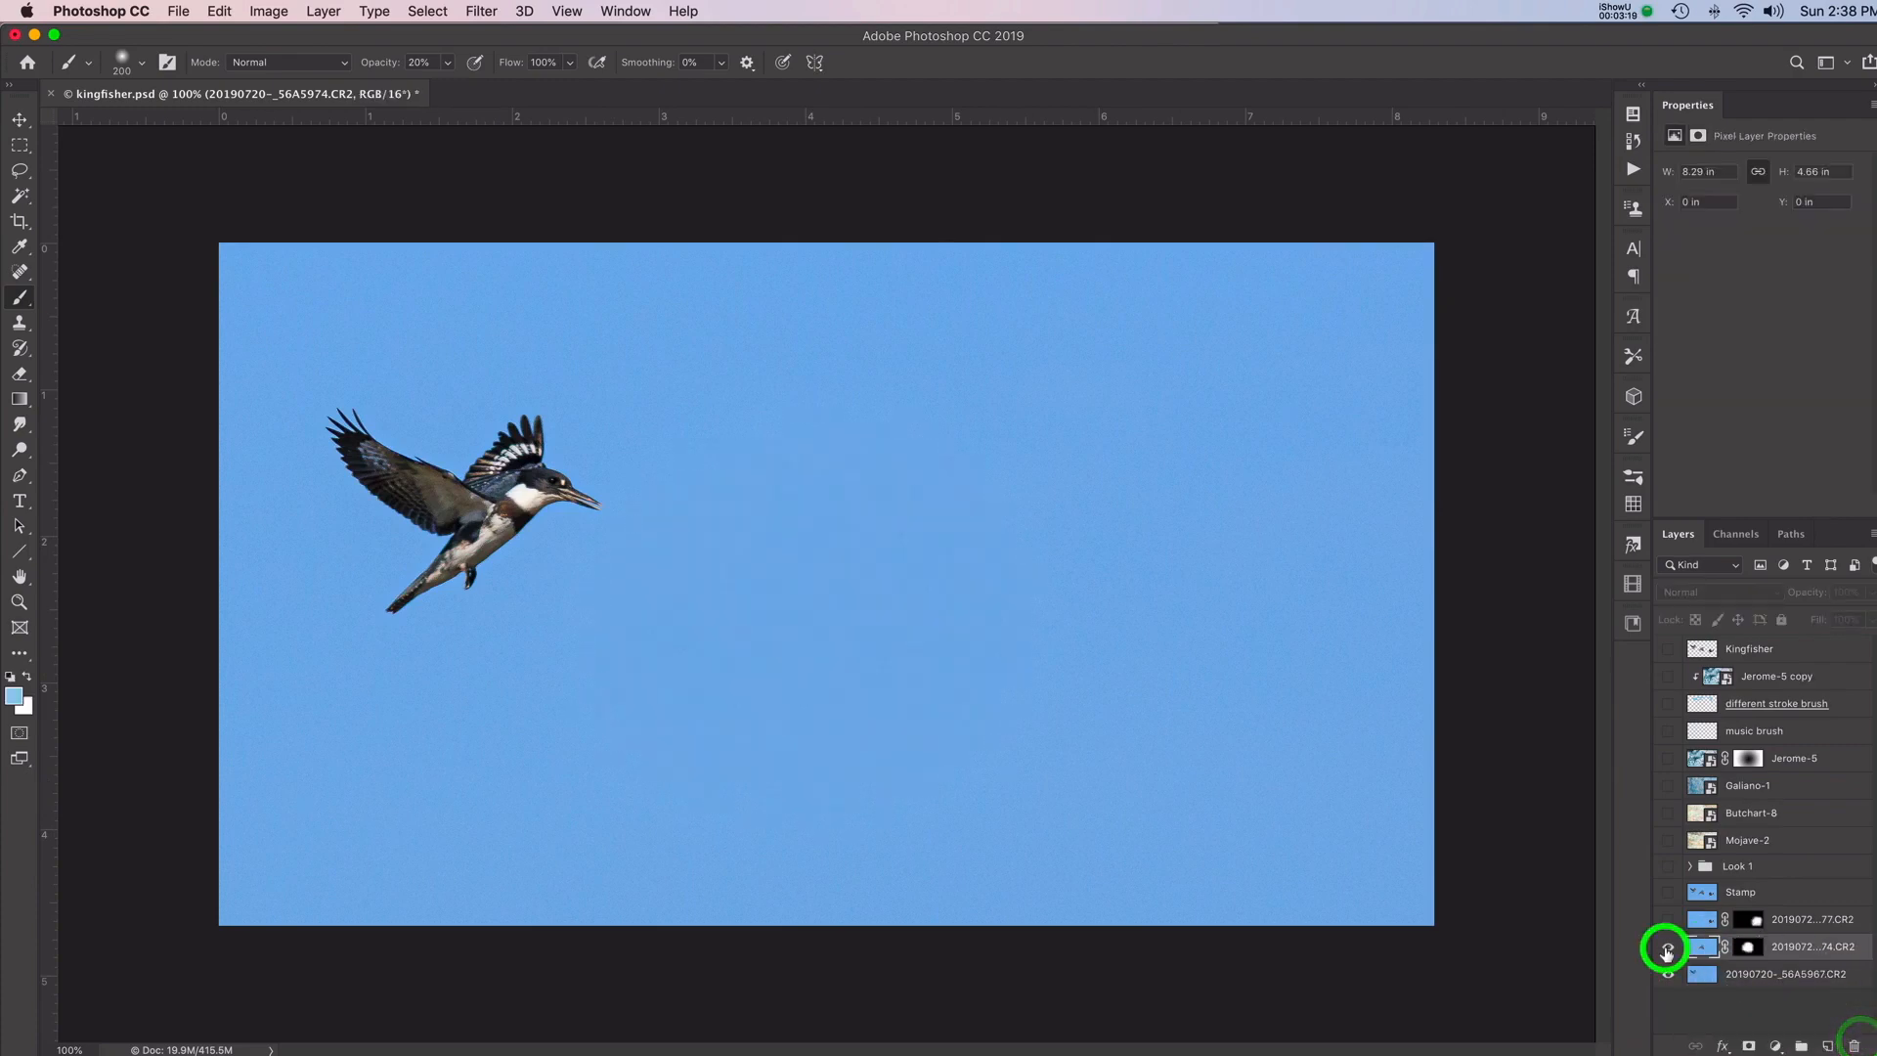
{"action": "left_click", "coordinate": [1668, 920]}
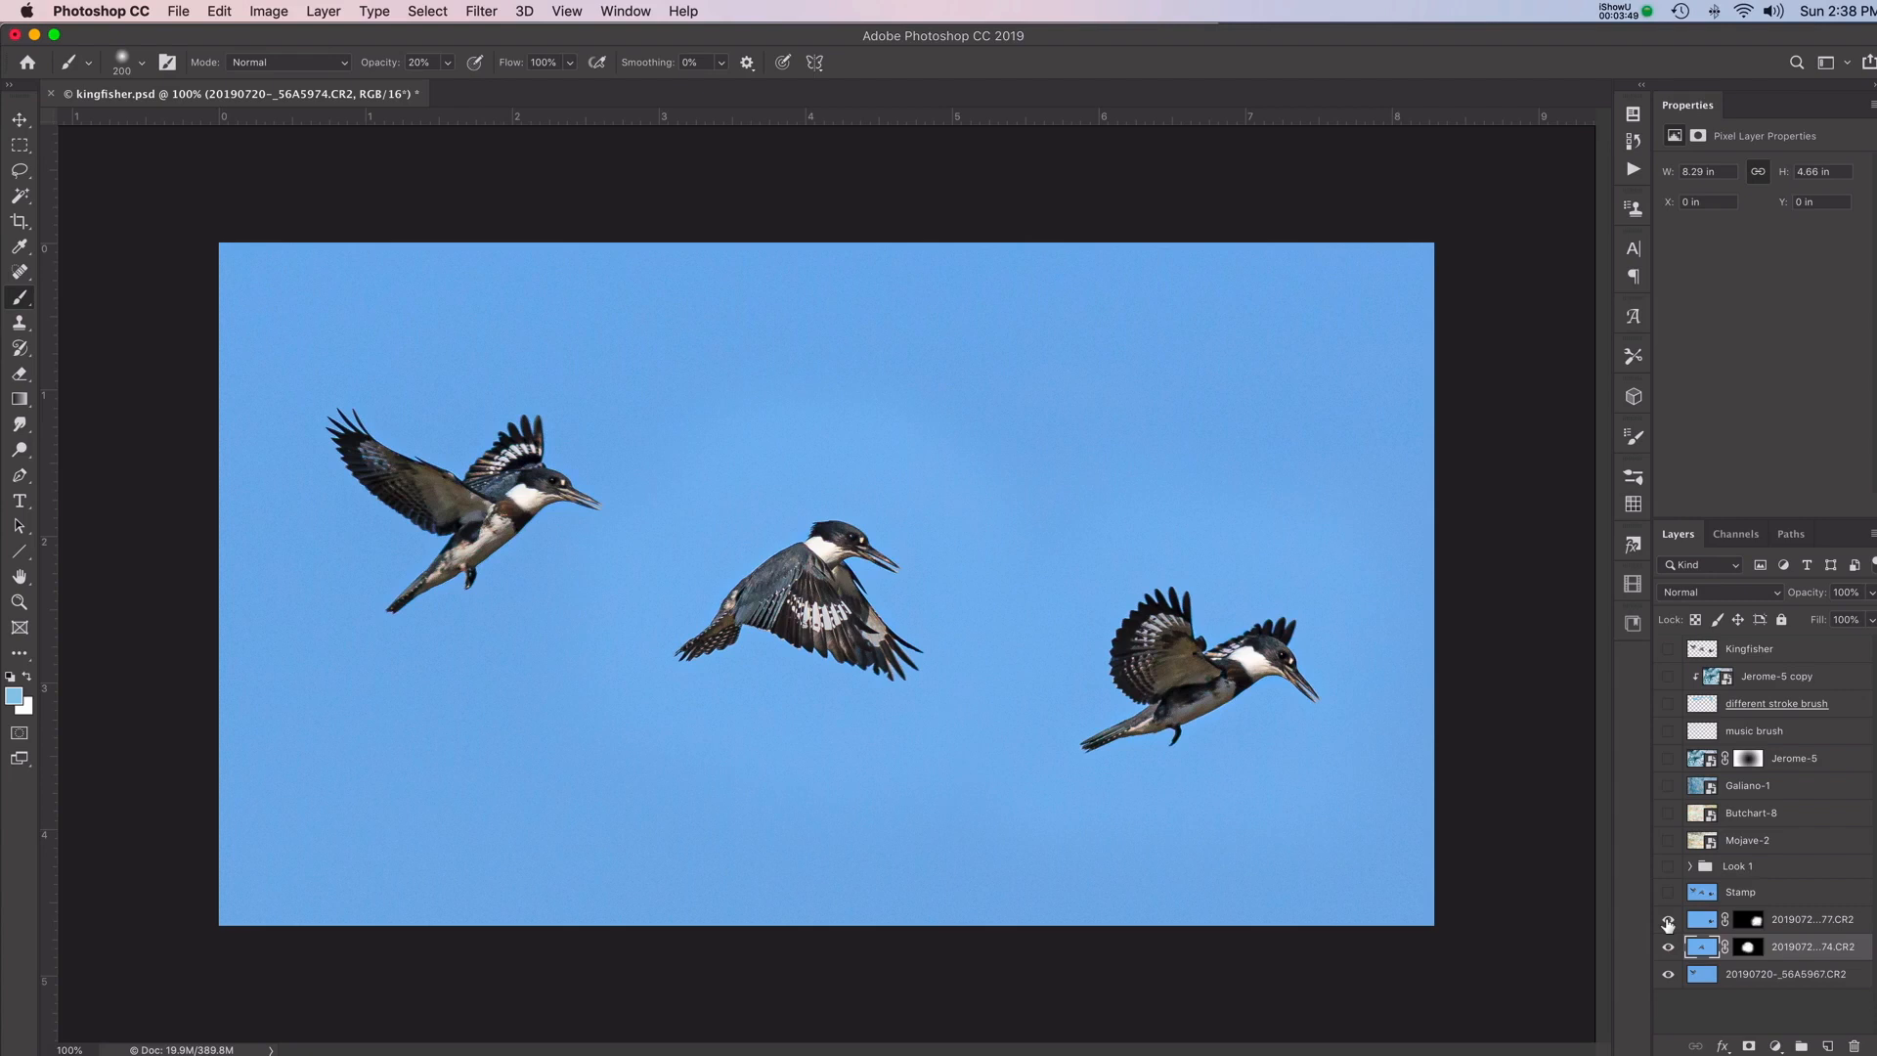
Stamp all visible layers into a new merged layer above the third bird's layer, 20190720-_56A5977.CR2
{"action": "left_click", "coordinate": [1668, 921]}
{"action": "left_click", "coordinate": [1698, 921]}
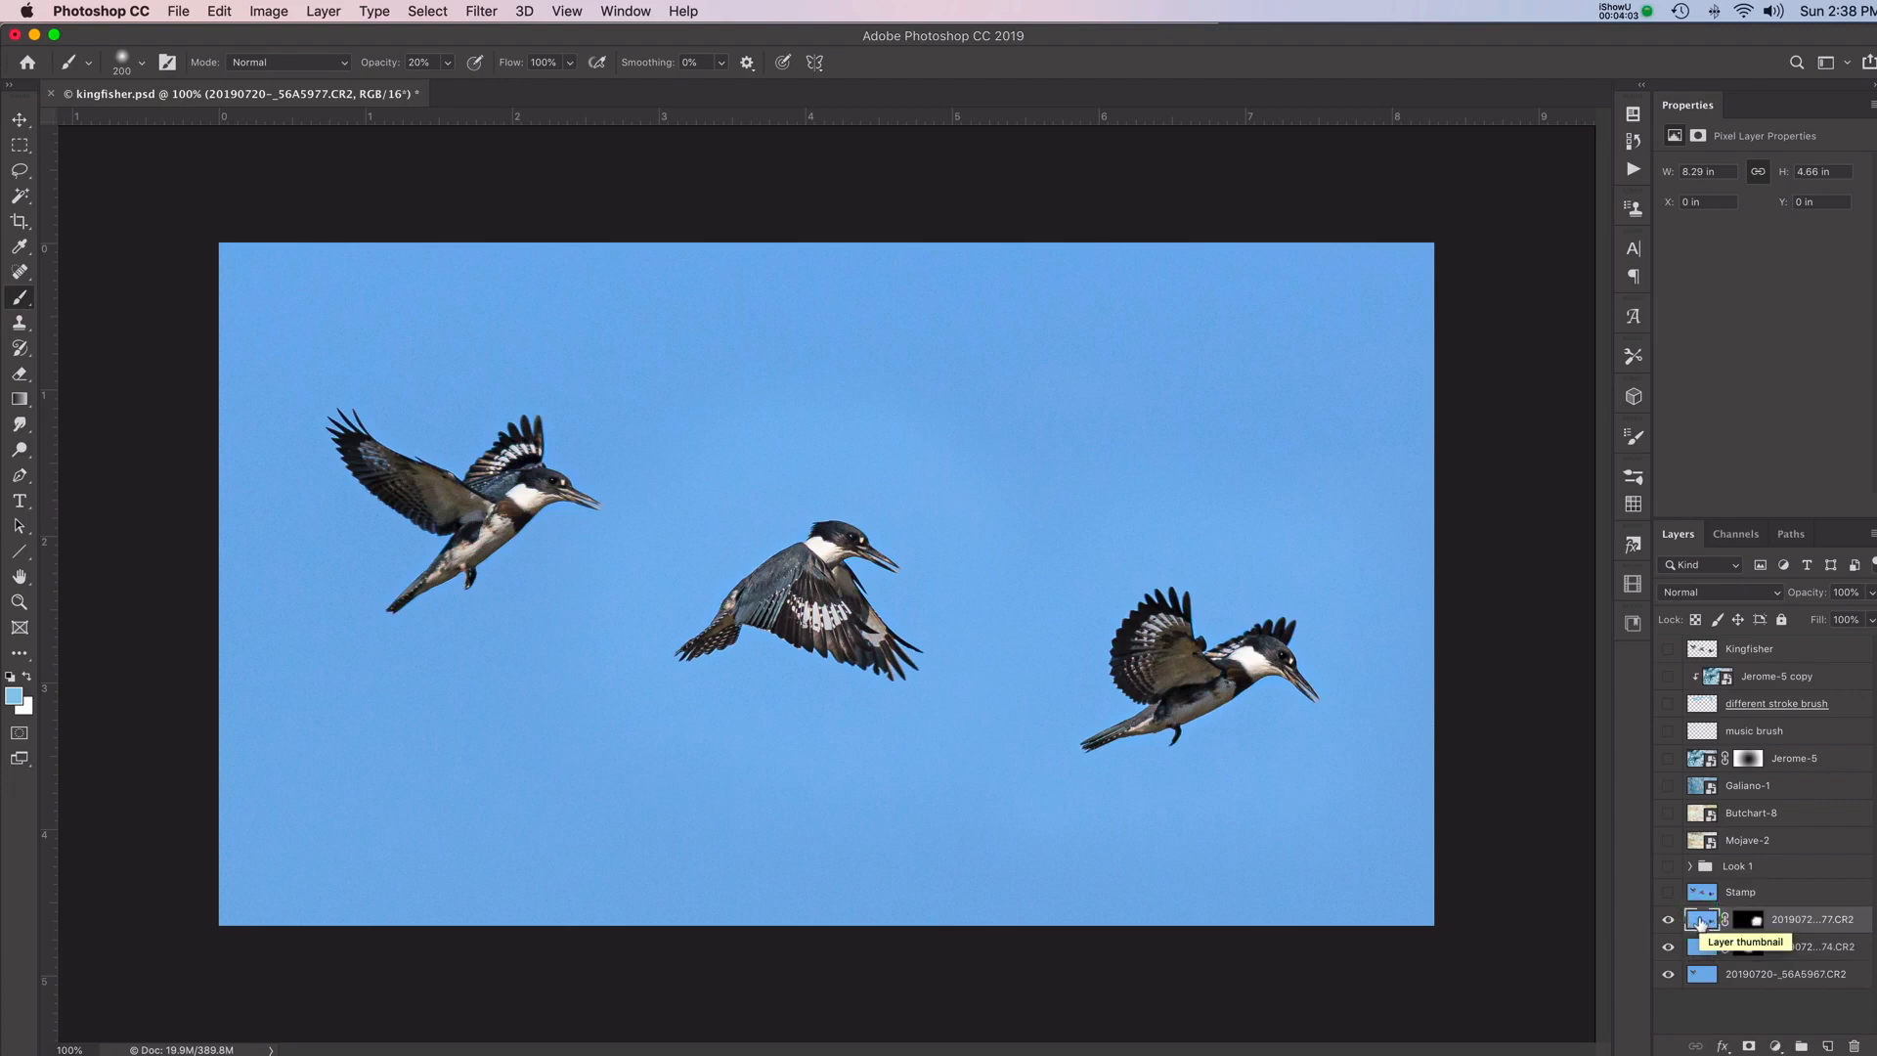
{"action": "left_click_drag", "start_coordinate": [1700, 923], "coordinate": [1702, 926]}
{"action": "key", "text": "super+alt+shift+e"}
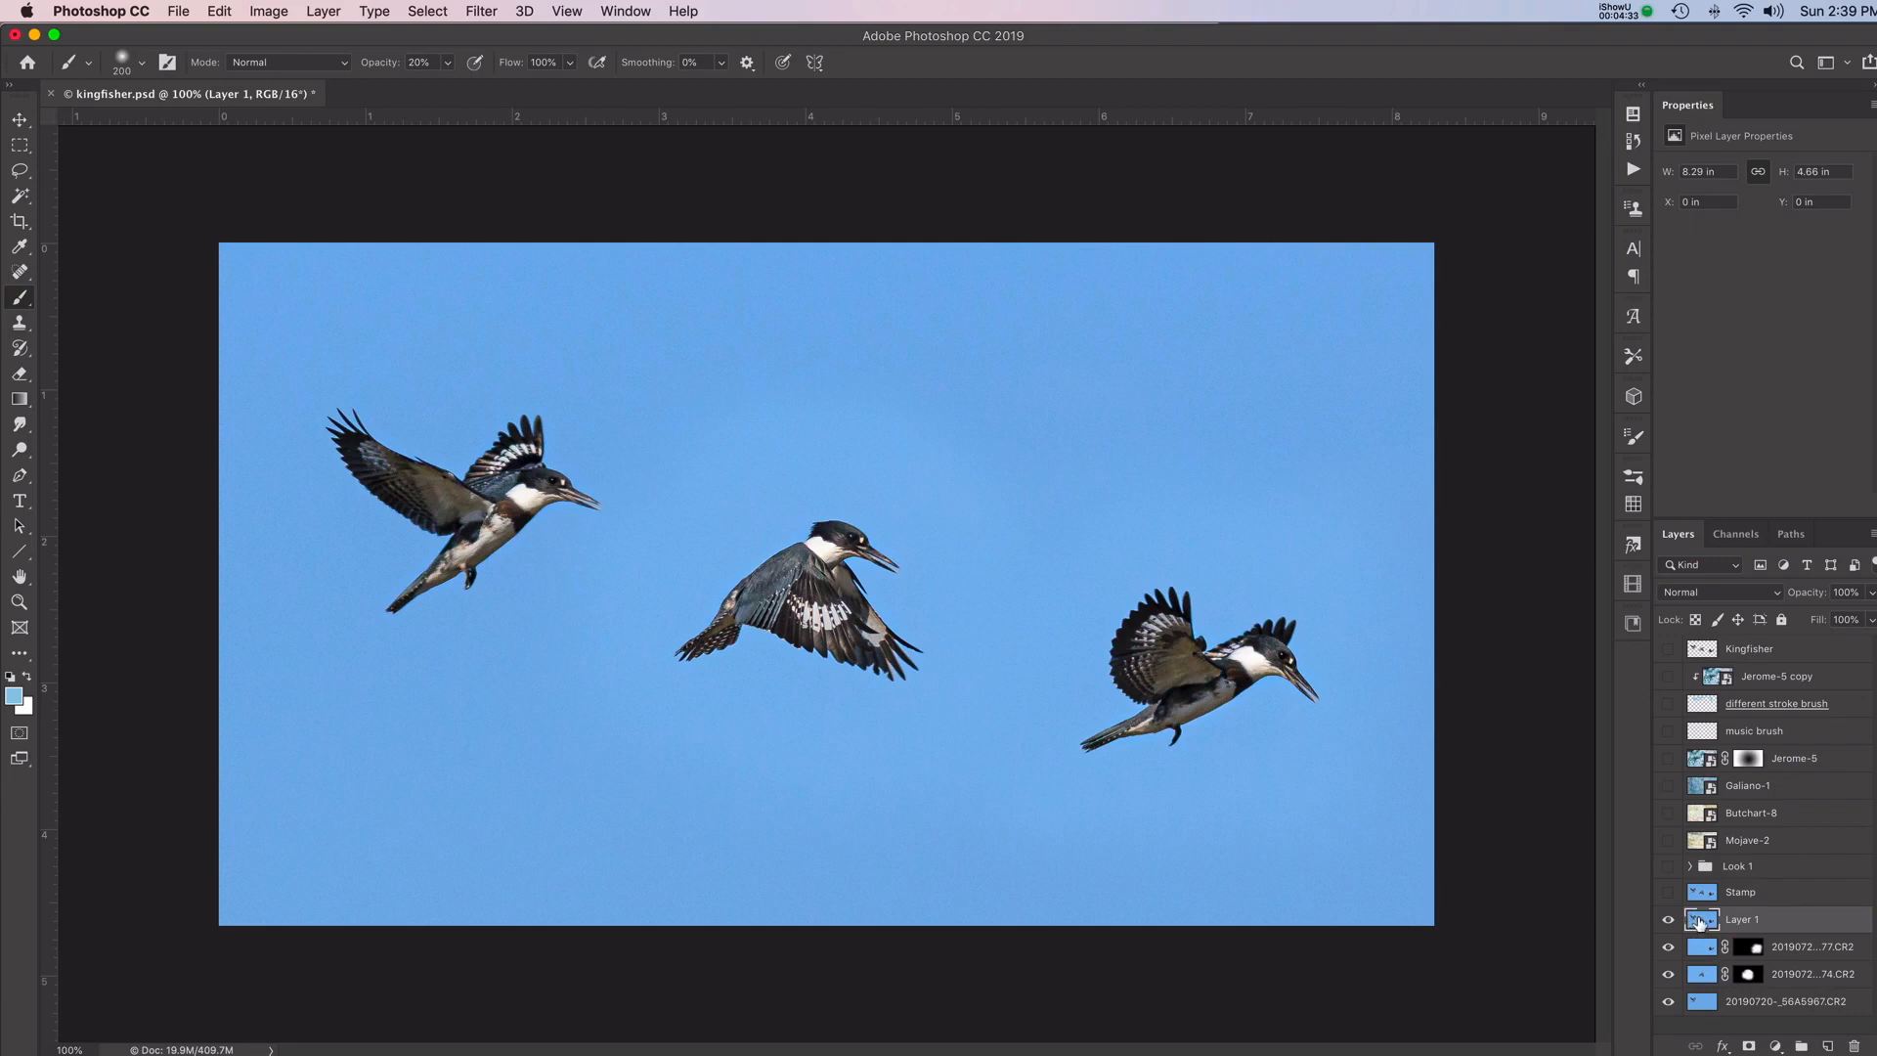
Delete the newly merged layer, and show and select the existing Stamp layer instead
{"action": "left_click_drag", "start_coordinate": [1699, 923], "coordinate": [1856, 1040]}
{"action": "left_click", "coordinate": [1668, 892]}
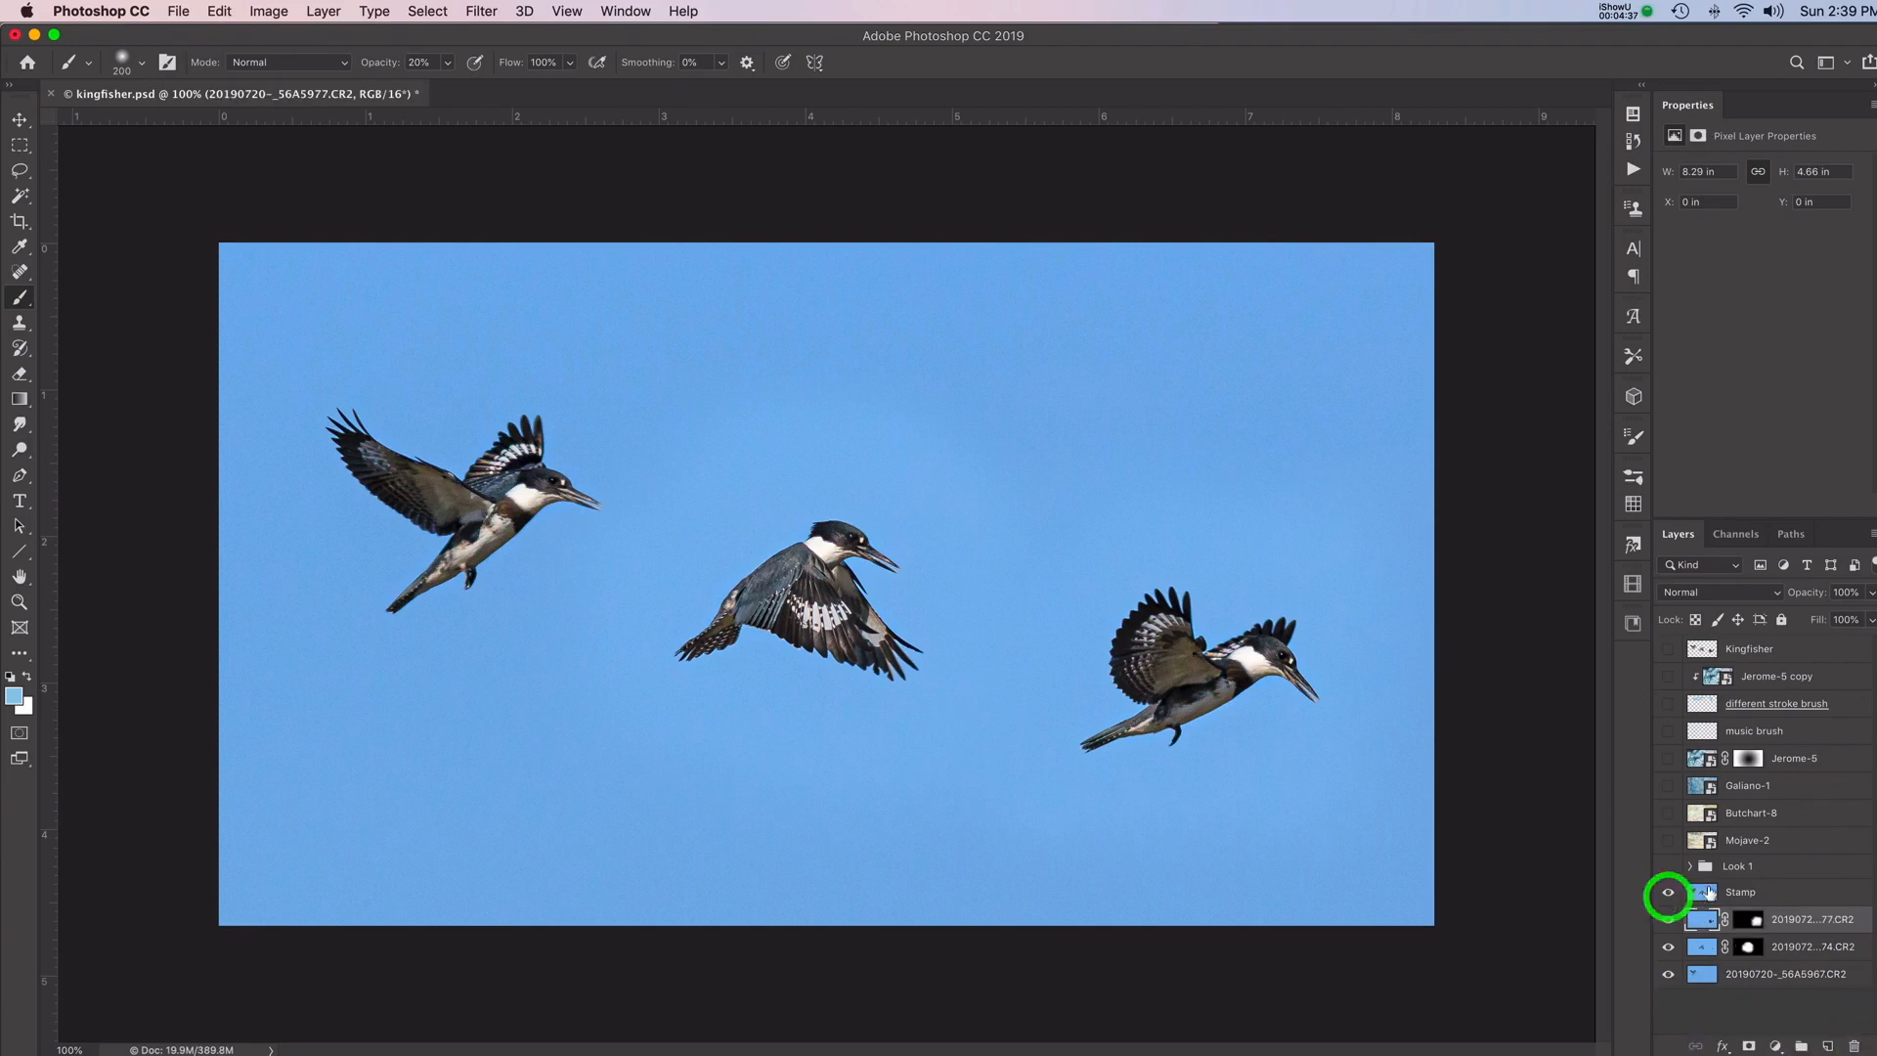
{"action": "left_click", "coordinate": [1701, 891]}
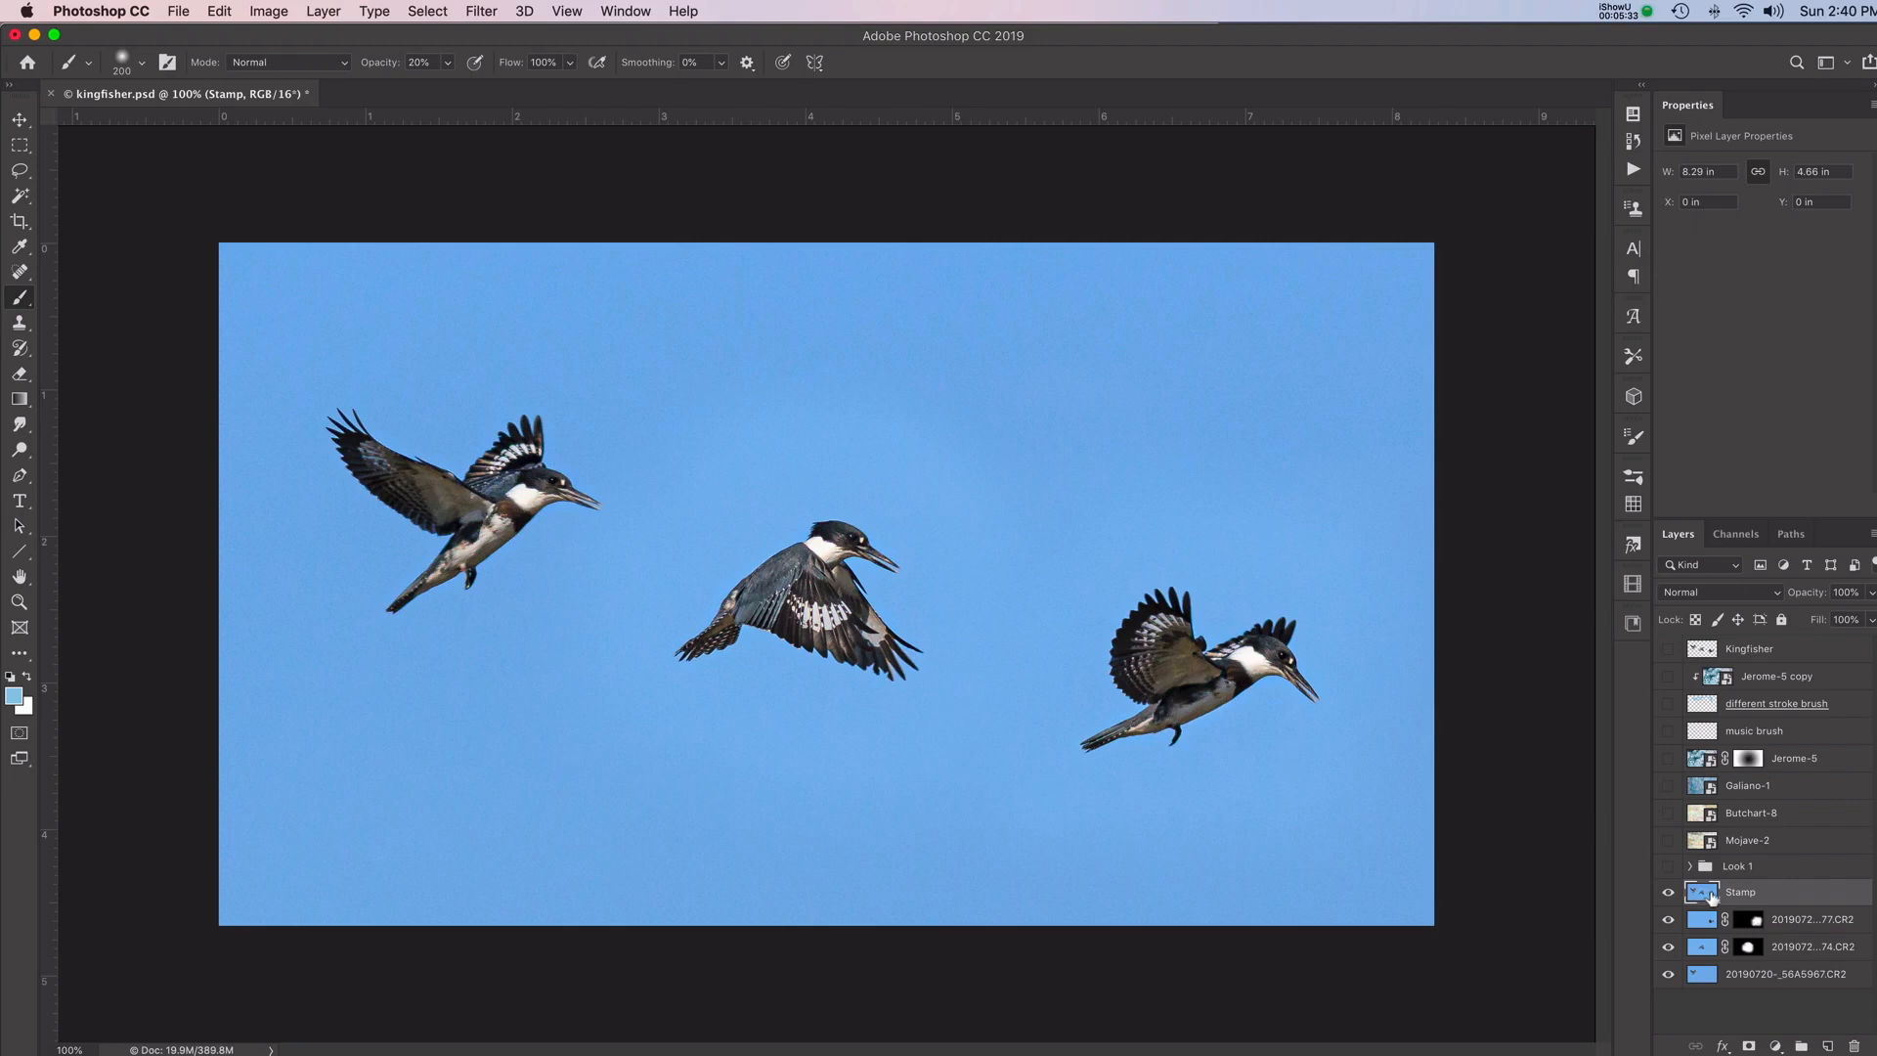
Open the Stamp layer in Select and Mask and automatically select the three birds as the subject
{"action": "left_click_drag", "start_coordinate": [20, 197], "coordinate": [120, 213]}
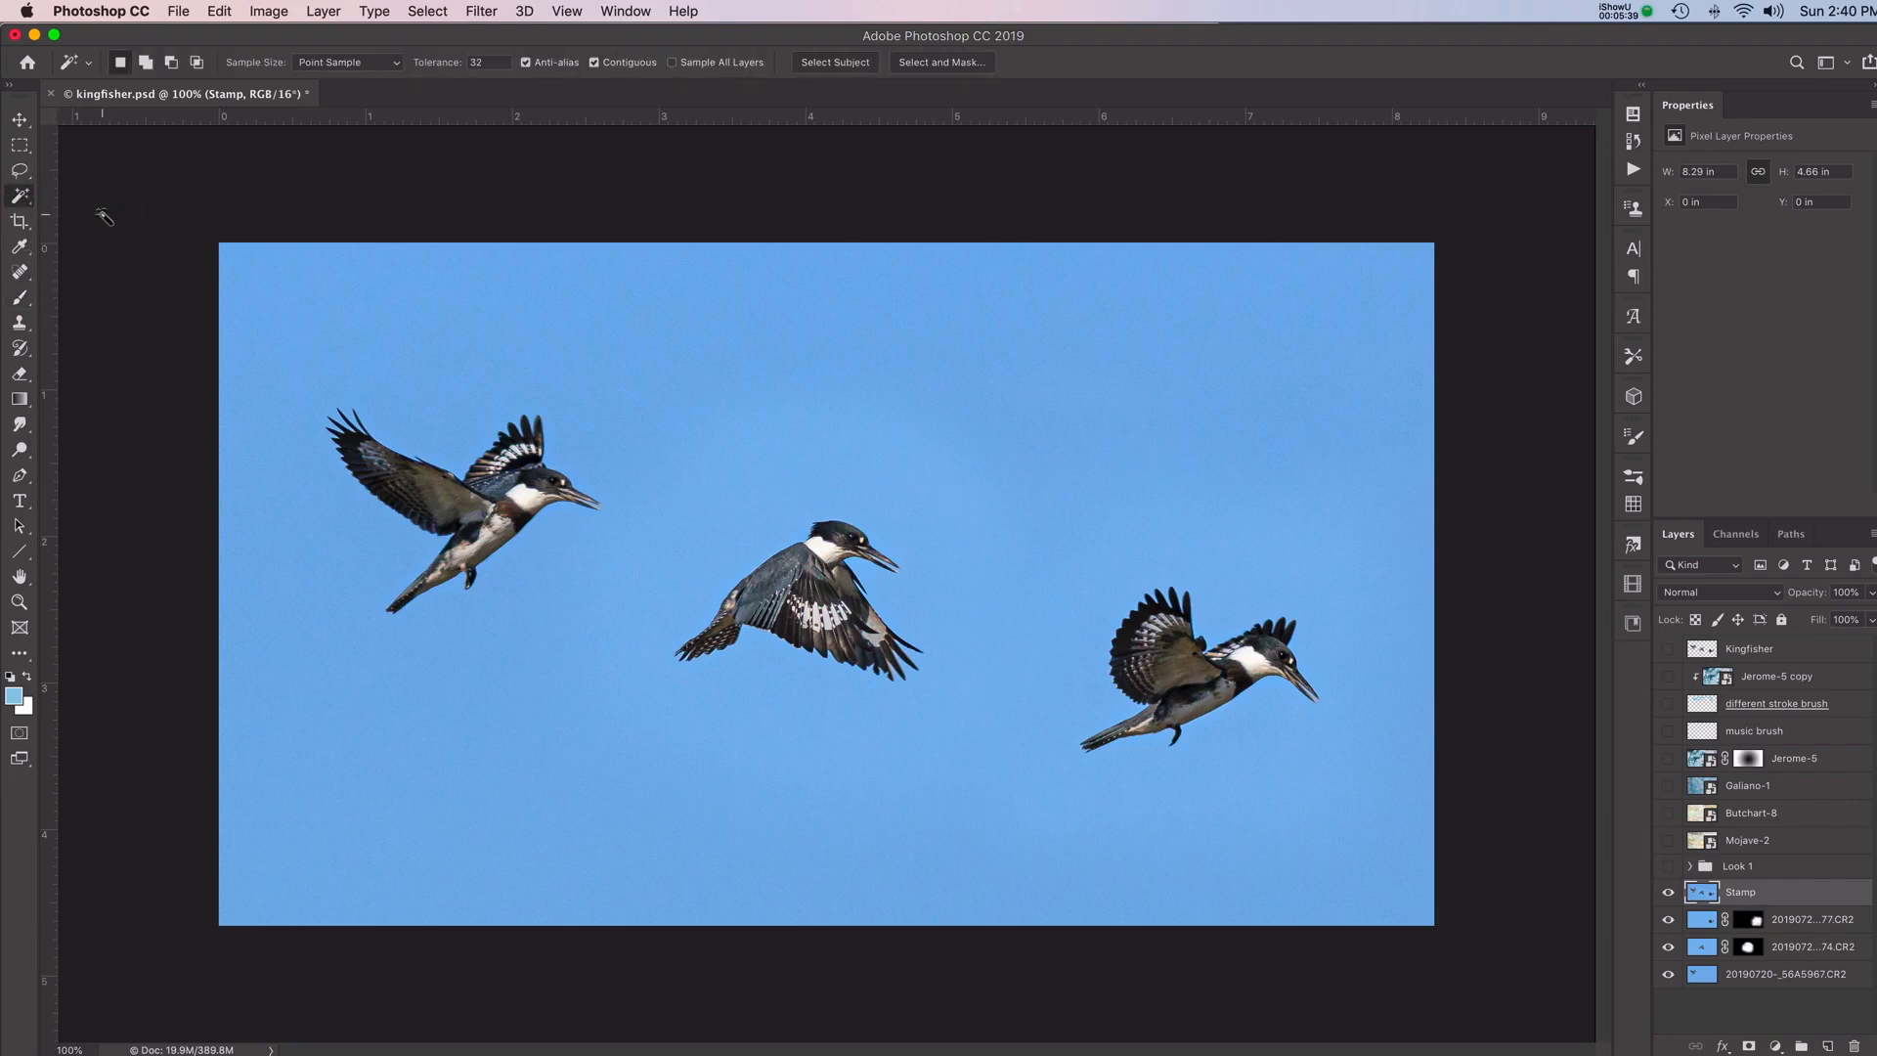
{"action": "left_click", "coordinate": [961, 64]}
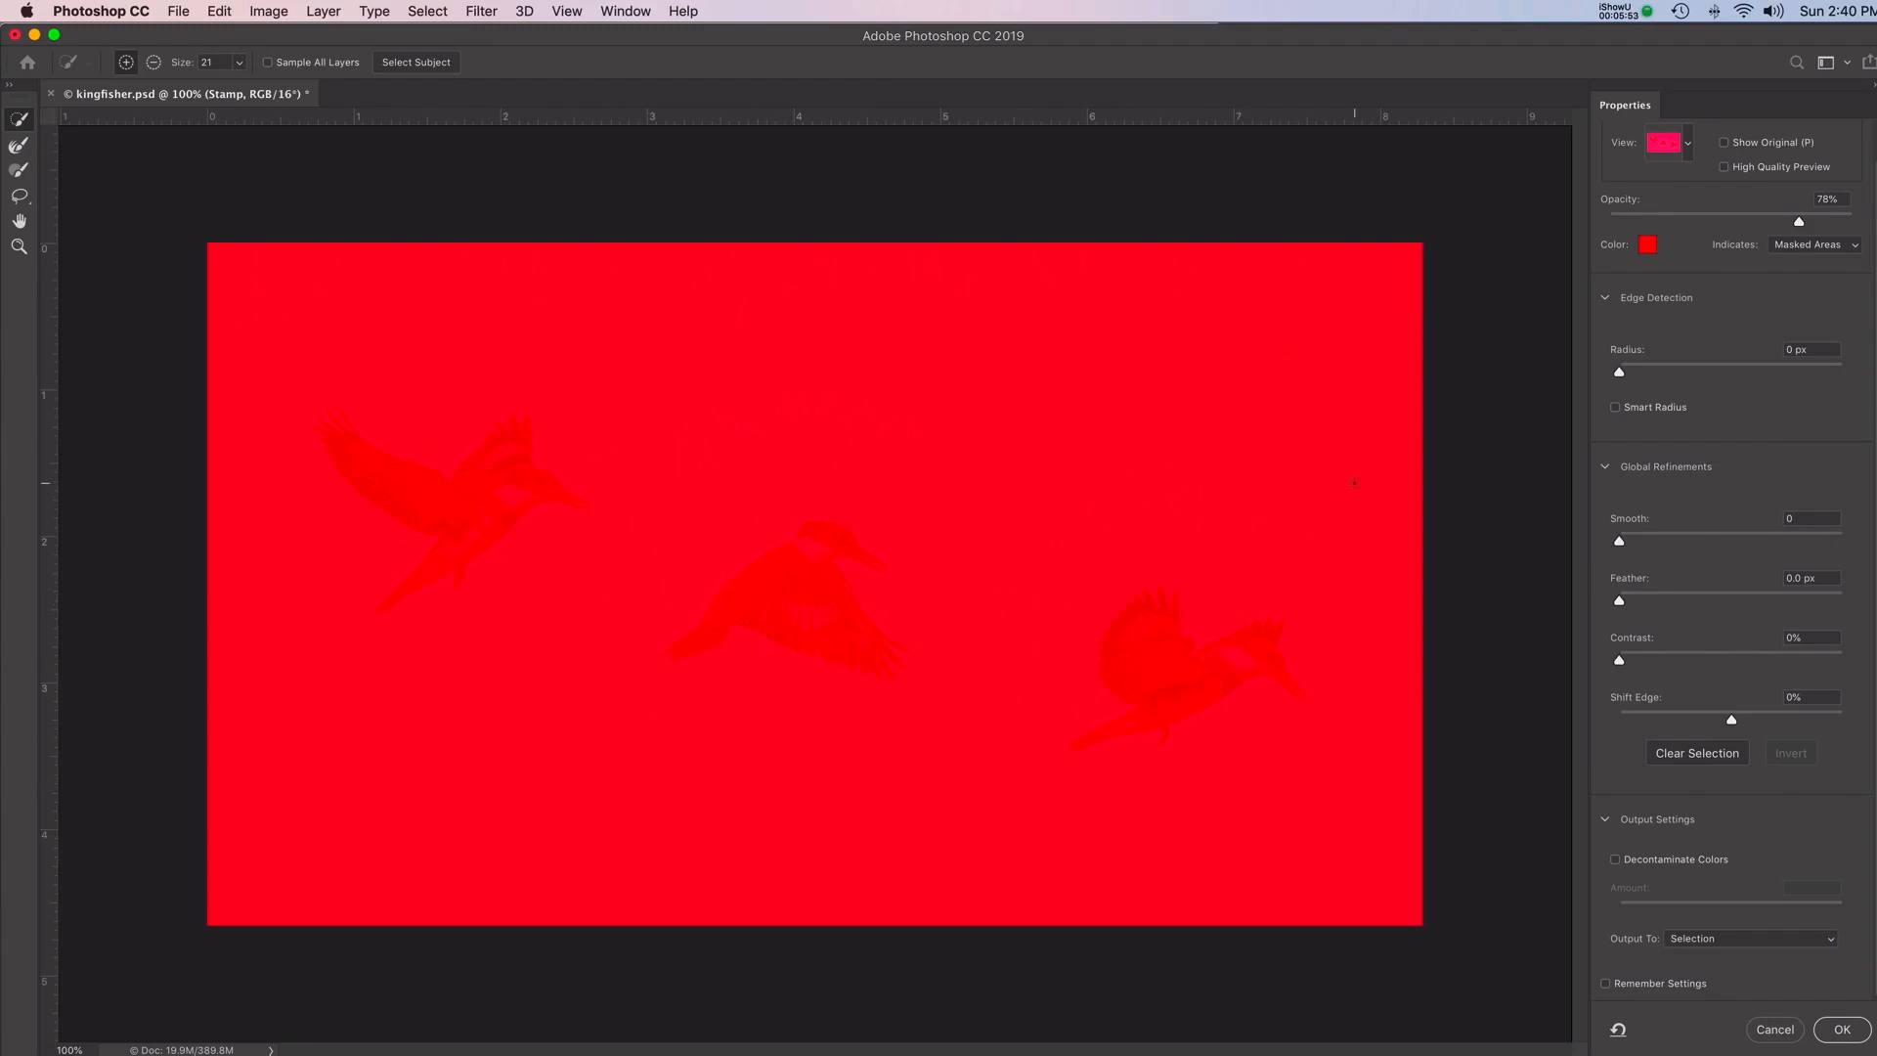
{"action": "left_click", "coordinate": [417, 64]}
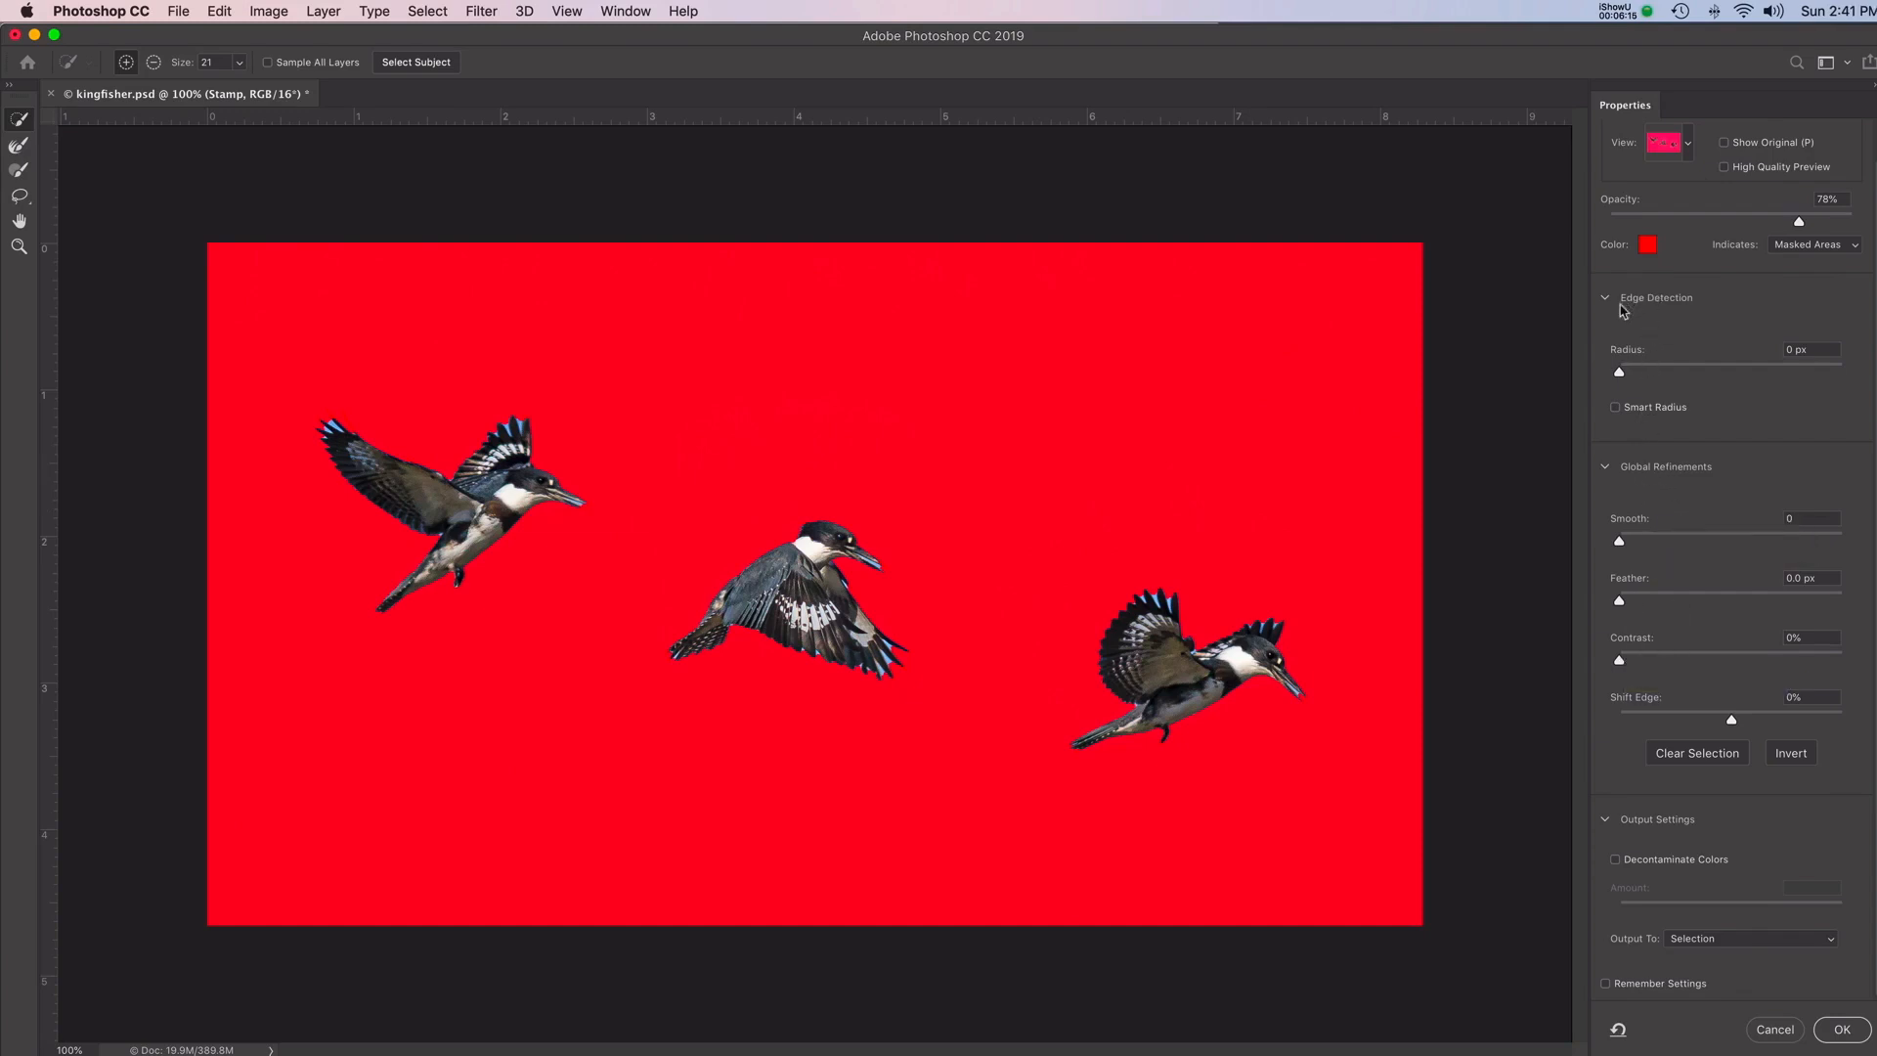
Refine the bird selection with an edge detection radius of 36 px, adjust the contrast, and accept the selection
{"action": "left_click", "coordinate": [1641, 377]}
{"action": "left_click_drag", "start_coordinate": [1641, 377], "coordinate": [1711, 375]}
{"action": "left_click_drag", "start_coordinate": [1710, 373], "coordinate": [1745, 378]}
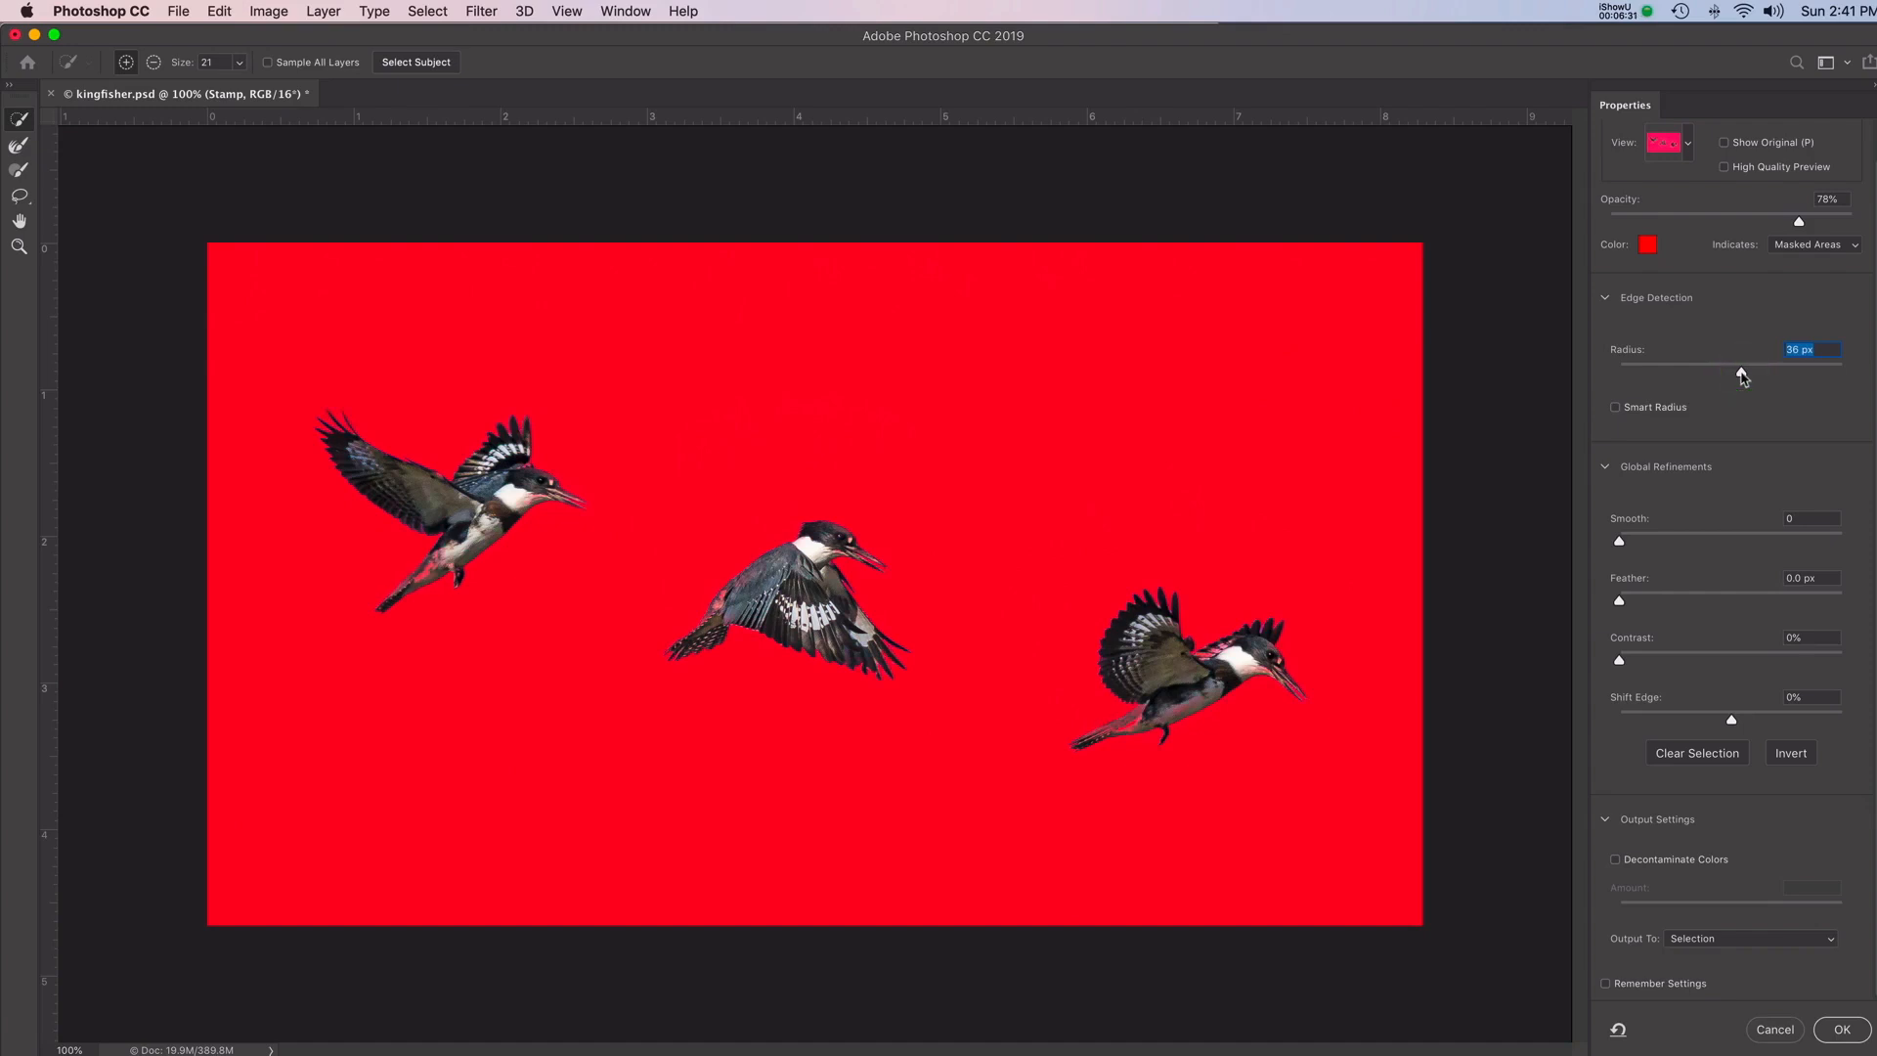
{"action": "left_click_drag", "start_coordinate": [1620, 662], "coordinate": [1712, 665]}
{"action": "left_click_drag", "start_coordinate": [1742, 375], "coordinate": [1741, 378]}
{"action": "left_click", "coordinate": [1855, 1036]}
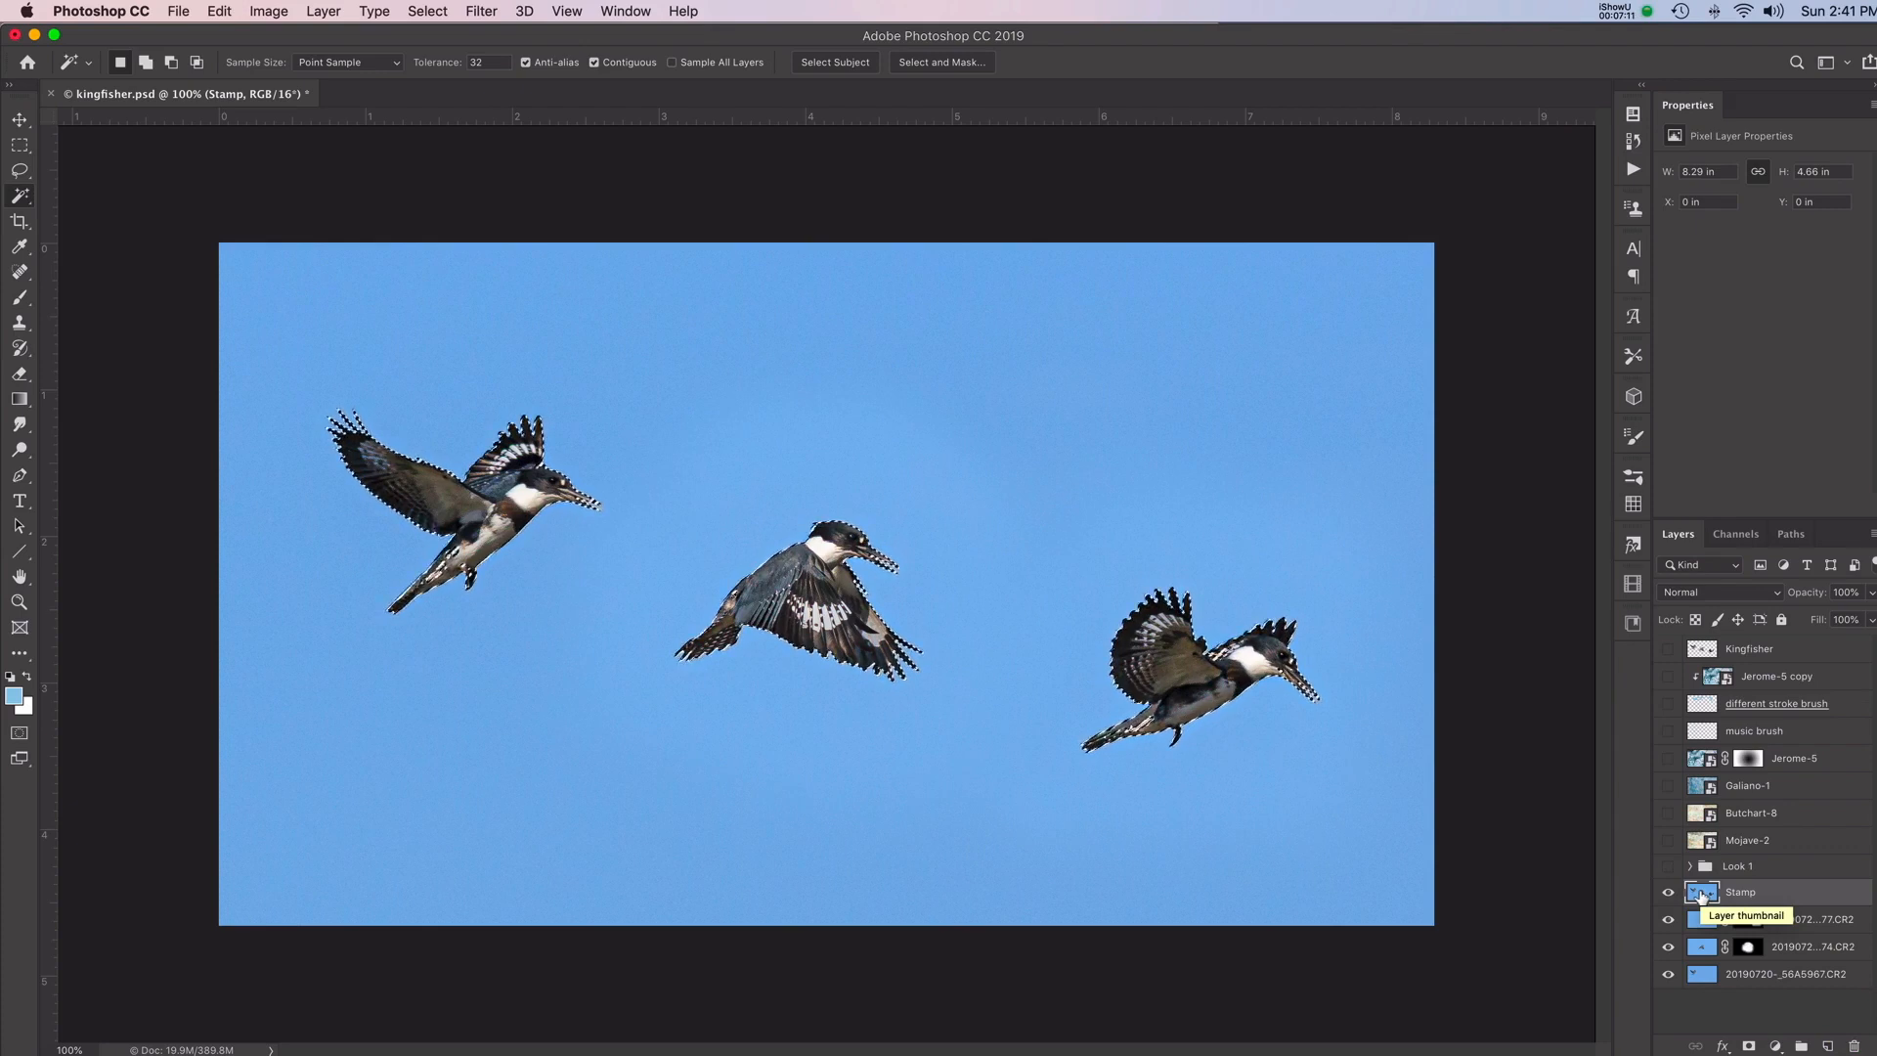
Copy the selected birds onto a new layer and hide the Stamp and photo layers beneath to check the cutout
{"action": "key", "text": "super+j"}
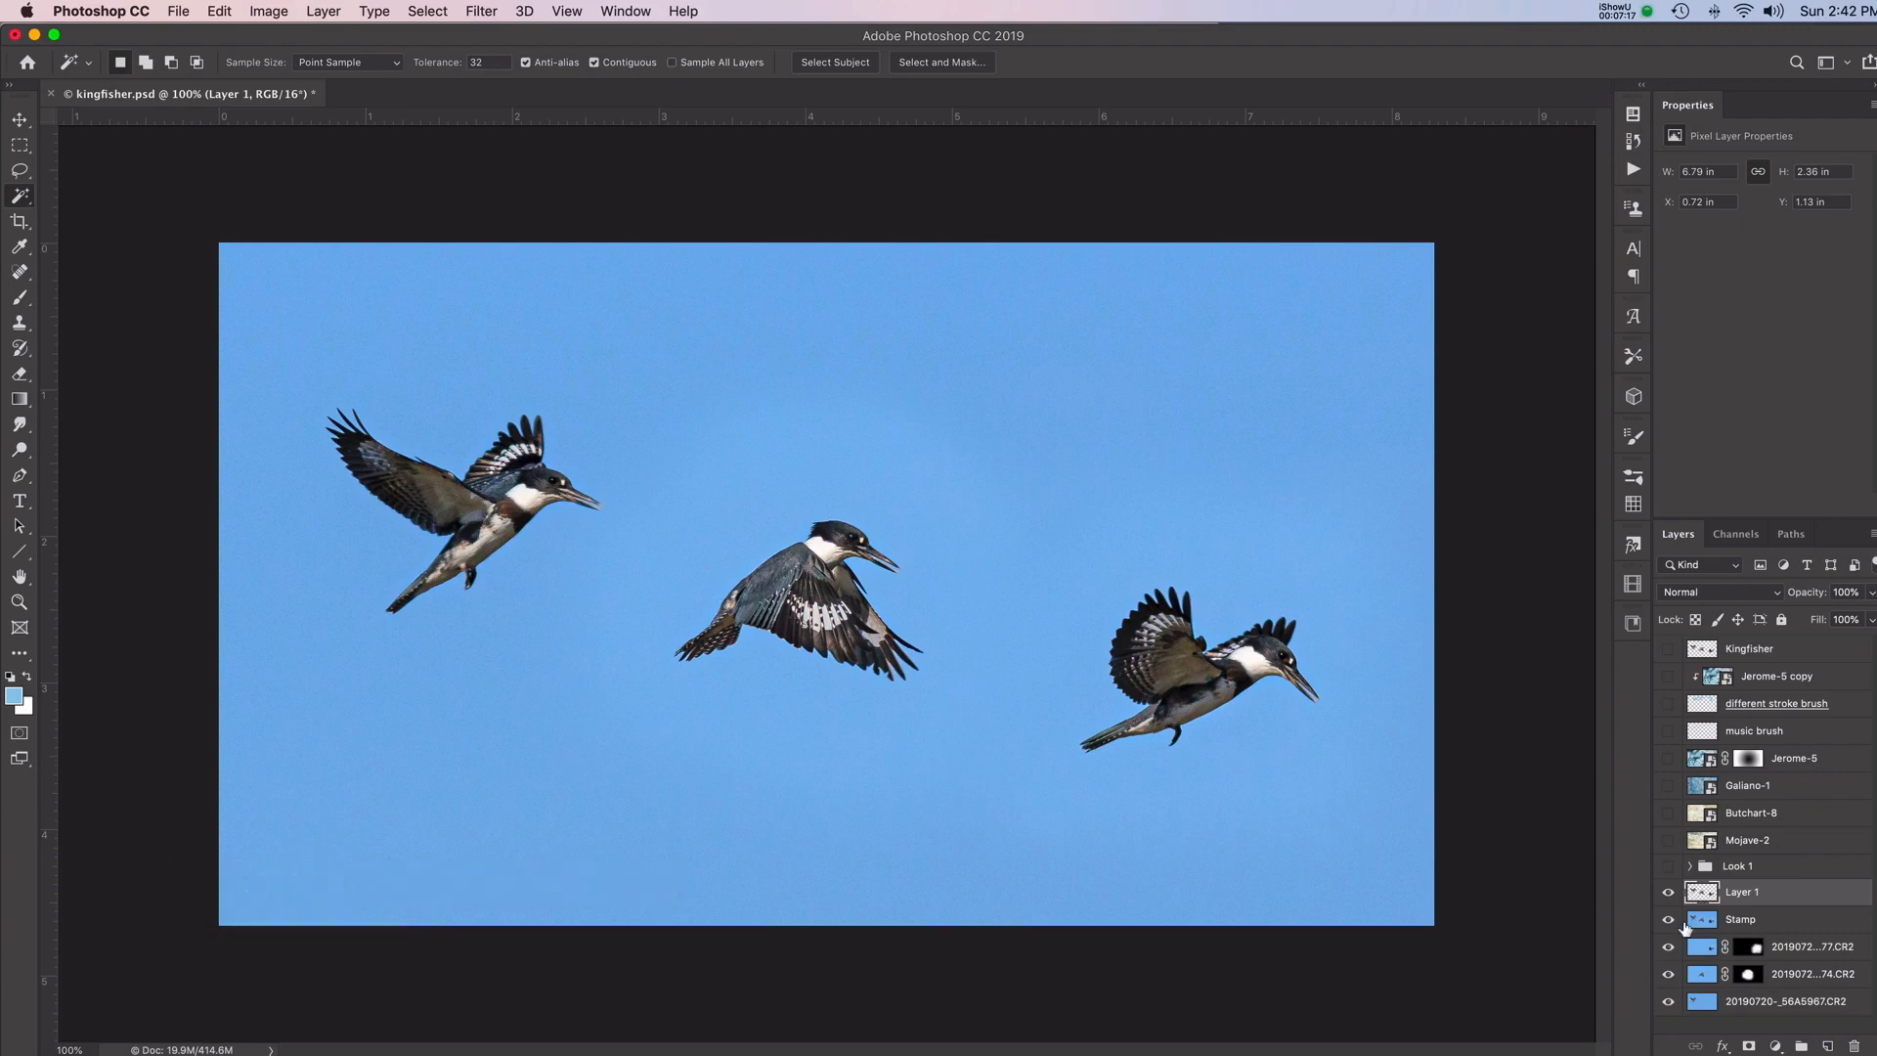
{"action": "left_click", "coordinate": [1669, 923]}
{"action": "left_click_drag", "start_coordinate": [1669, 931], "coordinate": [1669, 1002]}
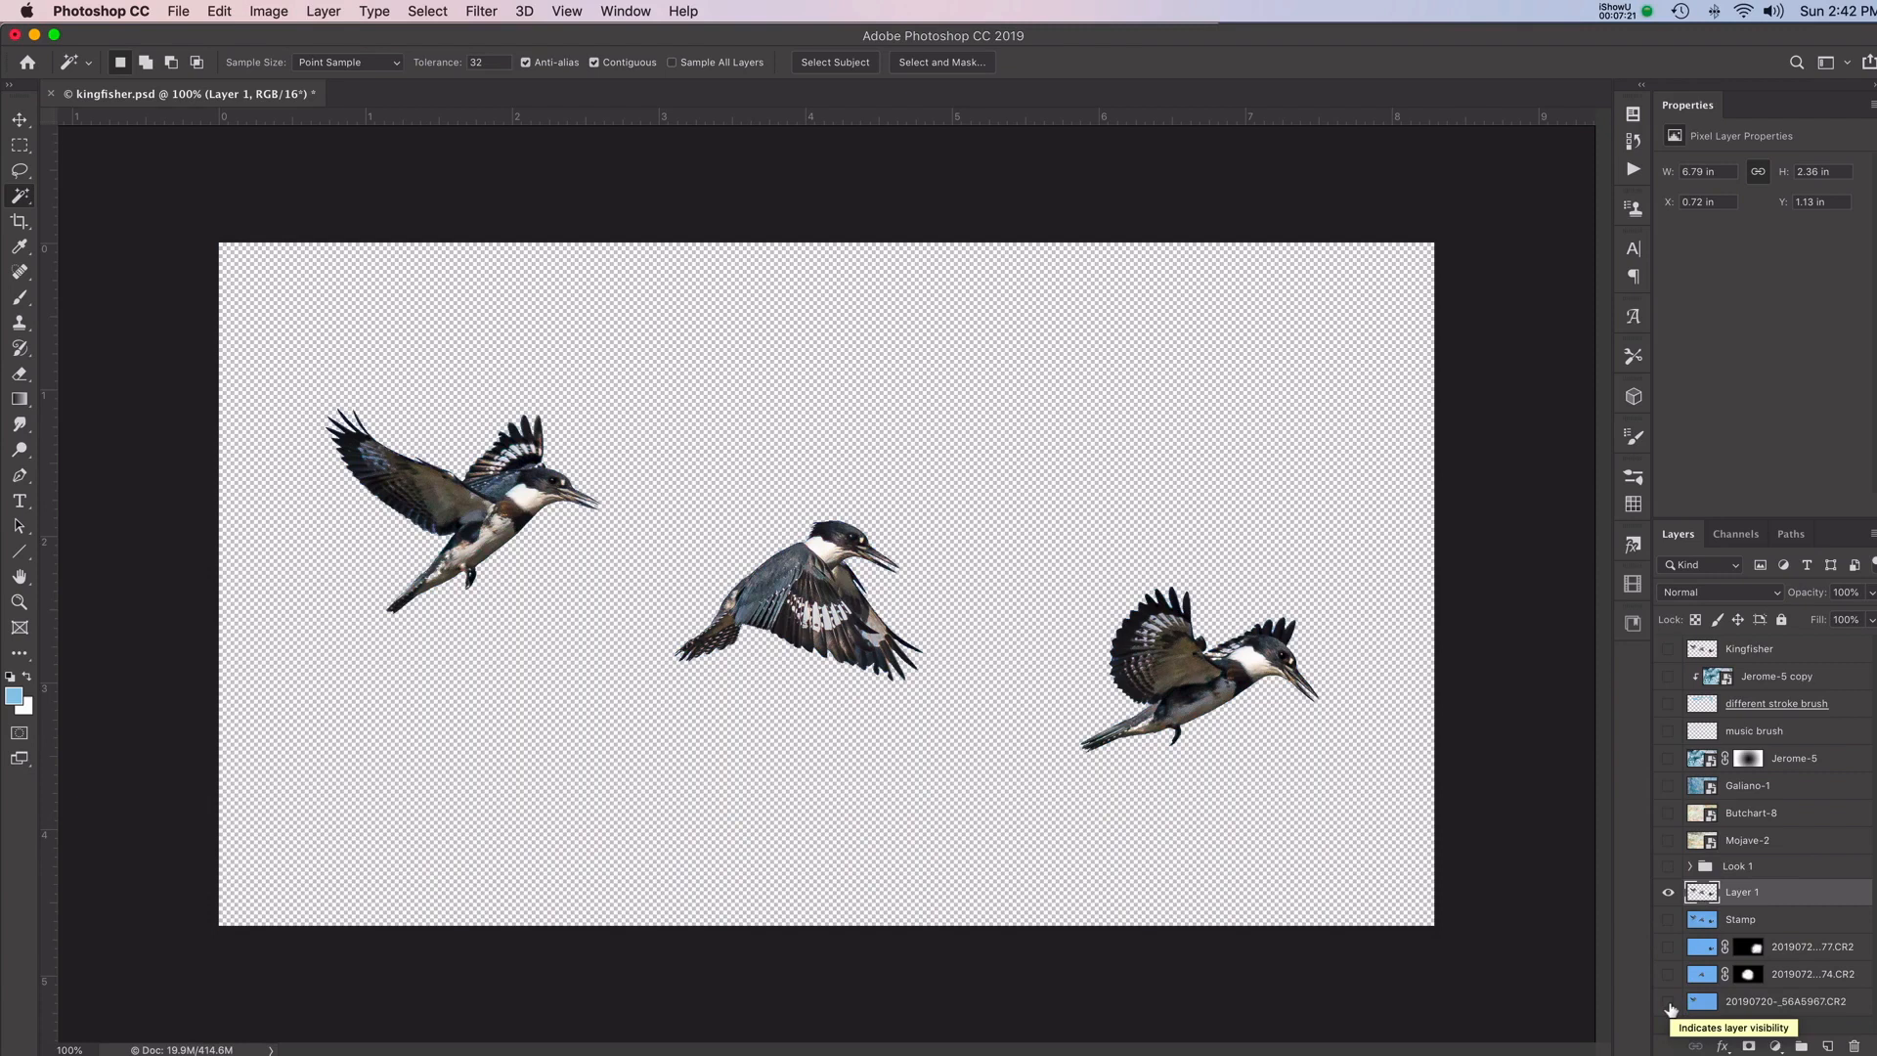
Show the Stamp and photo layers again, and replace the new cutout layer with the existing Kingfisher layer
{"action": "left_click_drag", "start_coordinate": [1668, 921], "coordinate": [1673, 993]}
{"action": "left_click", "coordinate": [1669, 896]}
{"action": "left_click_drag", "start_coordinate": [1701, 891], "coordinate": [1856, 1042]}
{"action": "left_click", "coordinate": [1668, 650]}
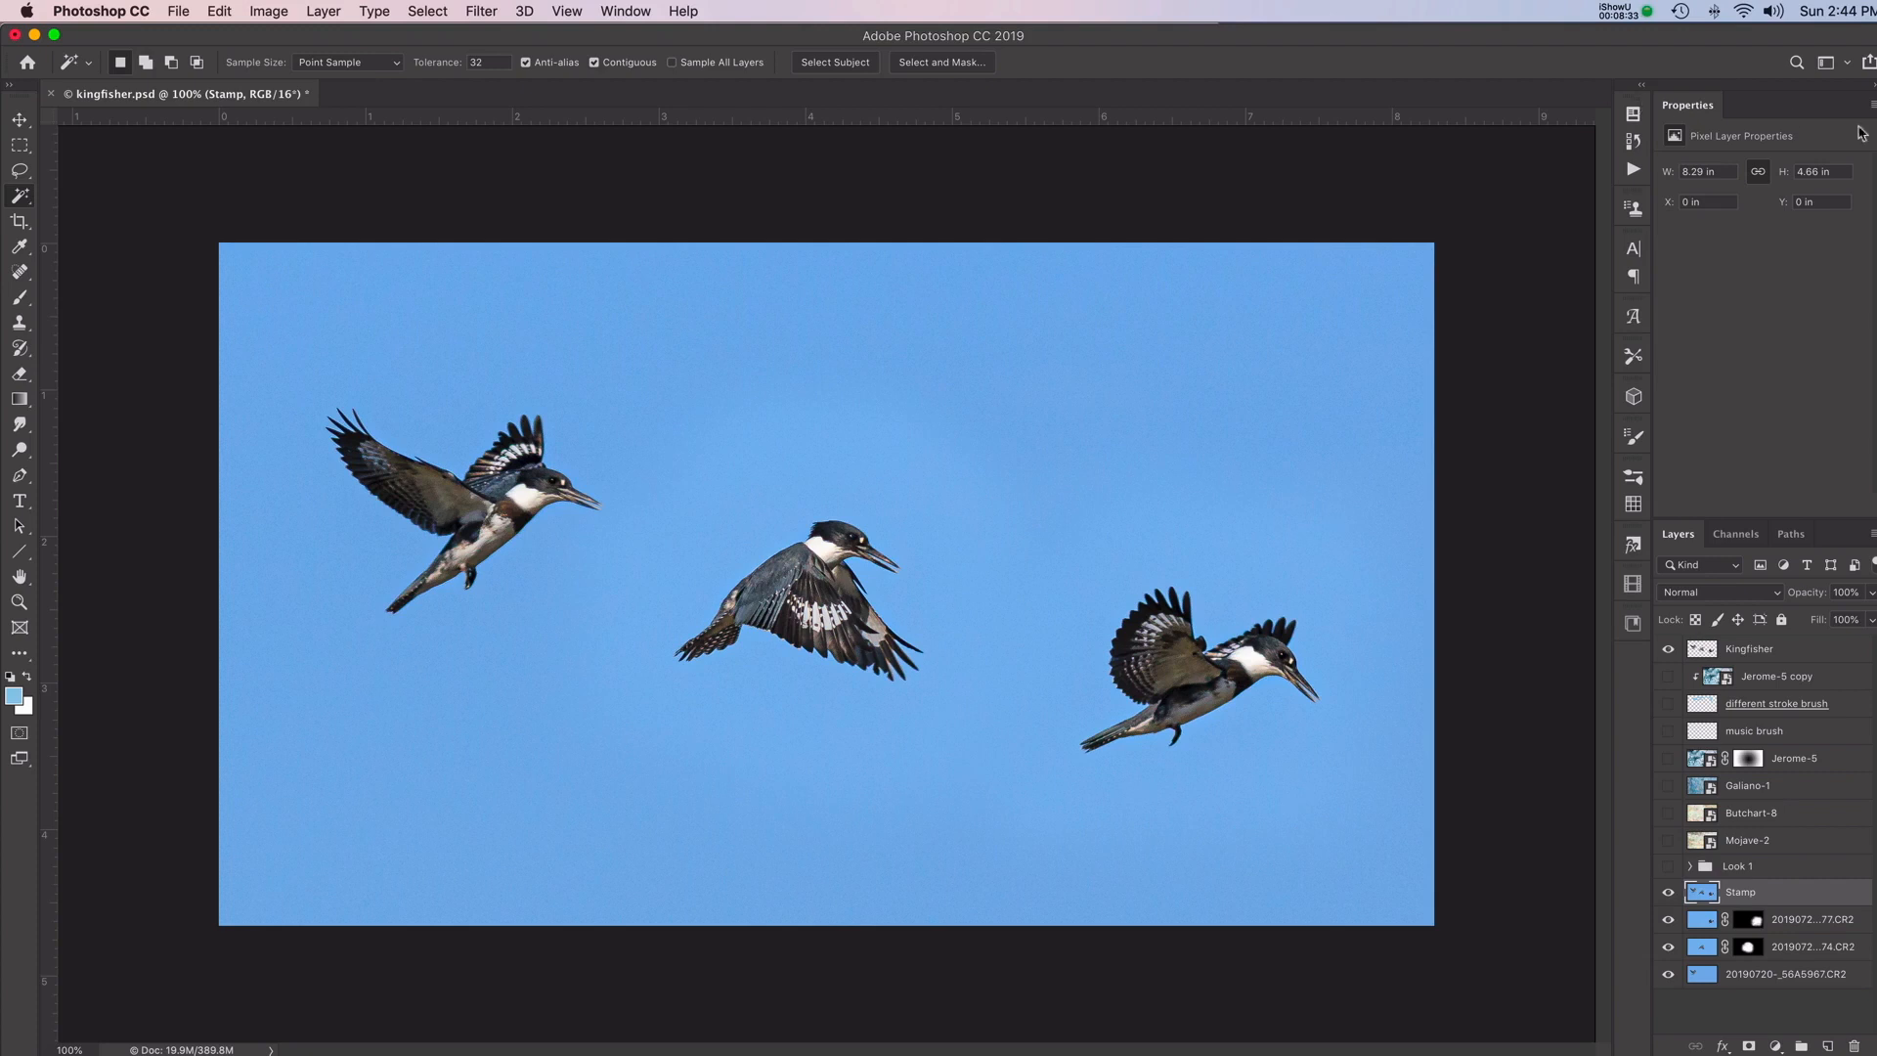
Preview the Look 1 group and the Mojave-2 texture behind the birds one at a time, hiding each again
{"action": "left_click", "coordinate": [1668, 867]}
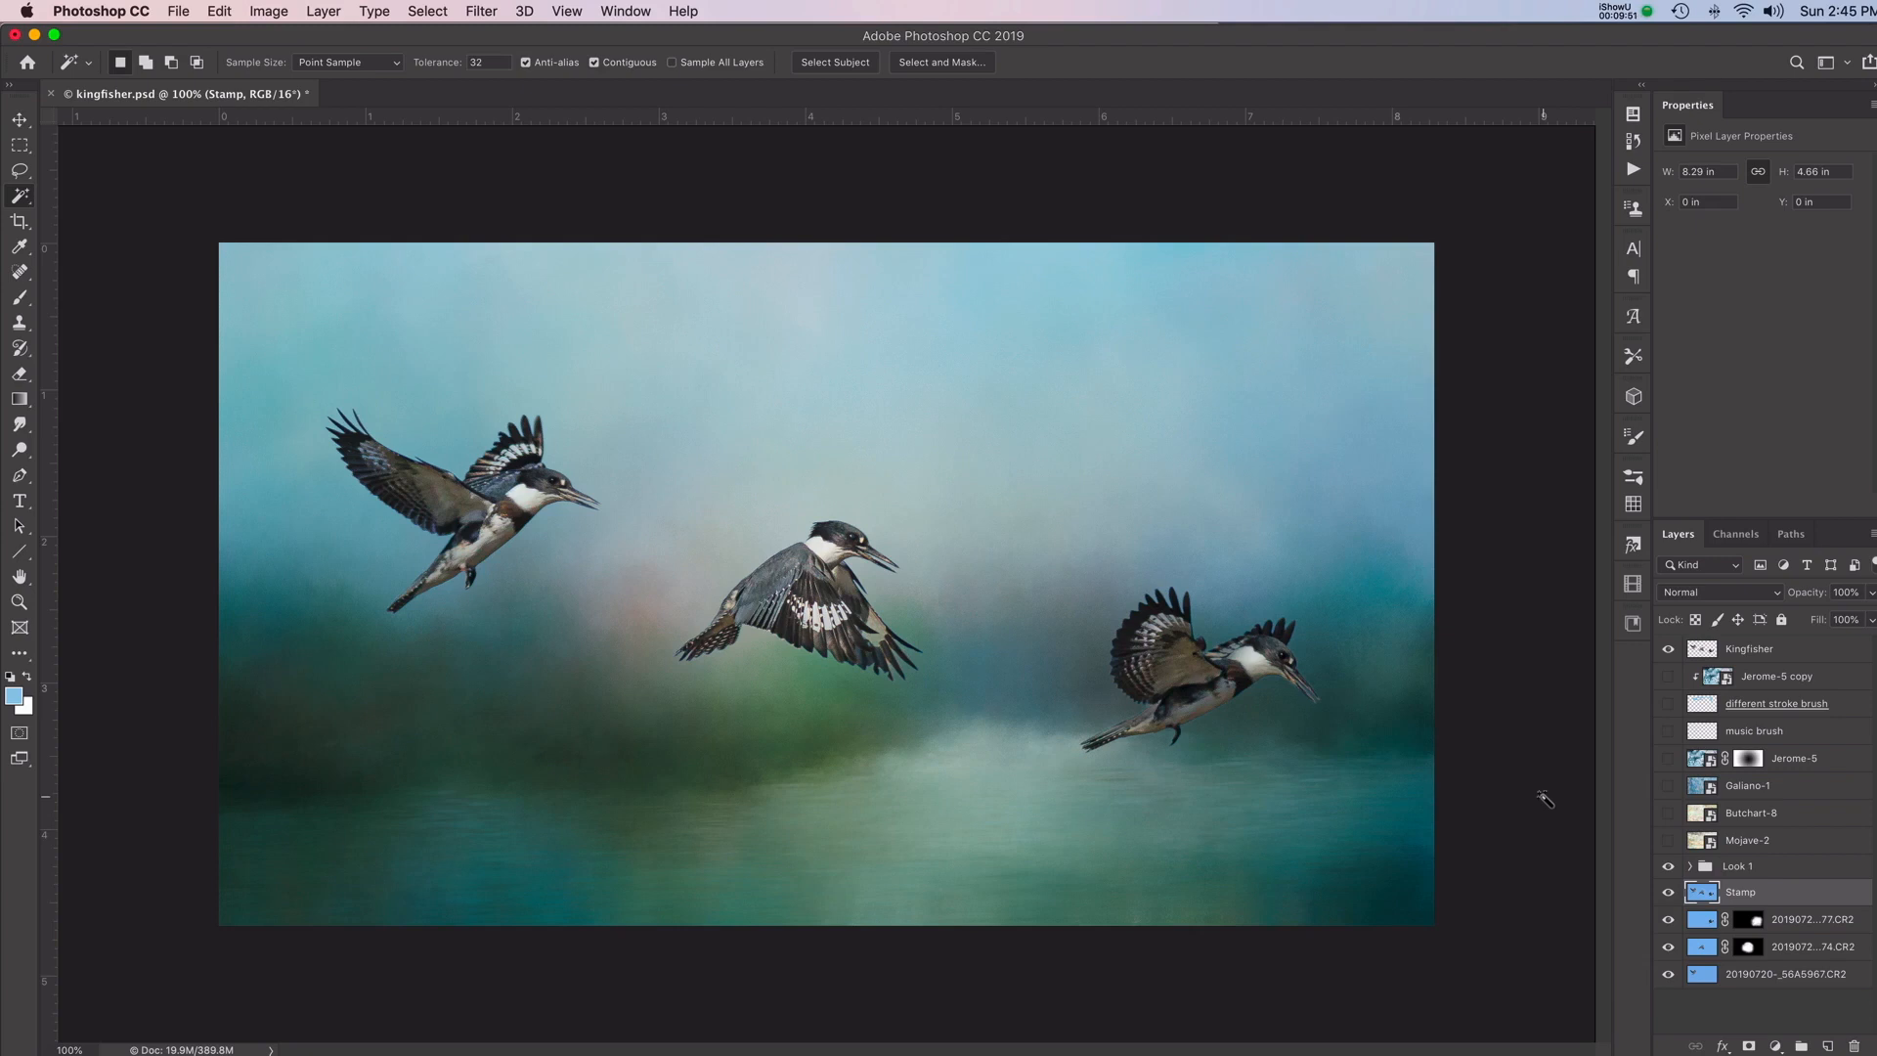
{"action": "left_click", "coordinate": [1668, 869]}
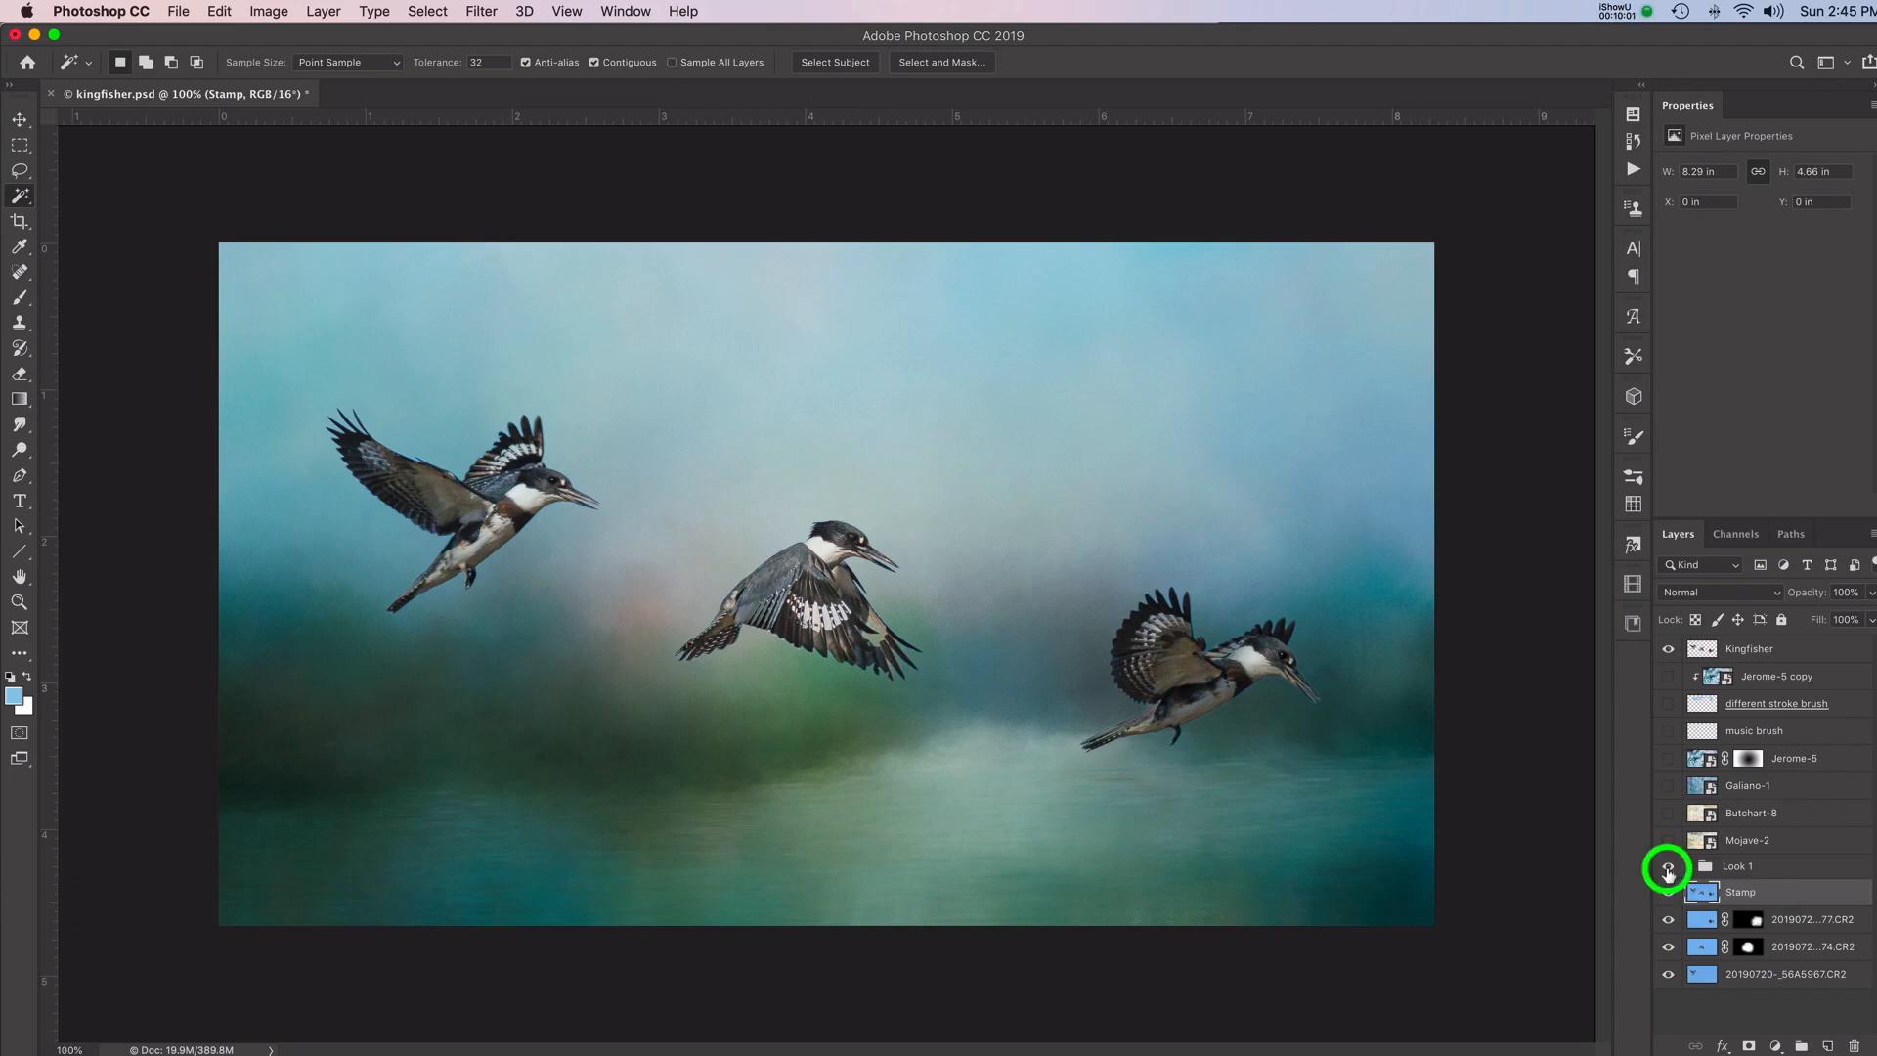
{"action": "left_click", "coordinate": [1668, 847]}
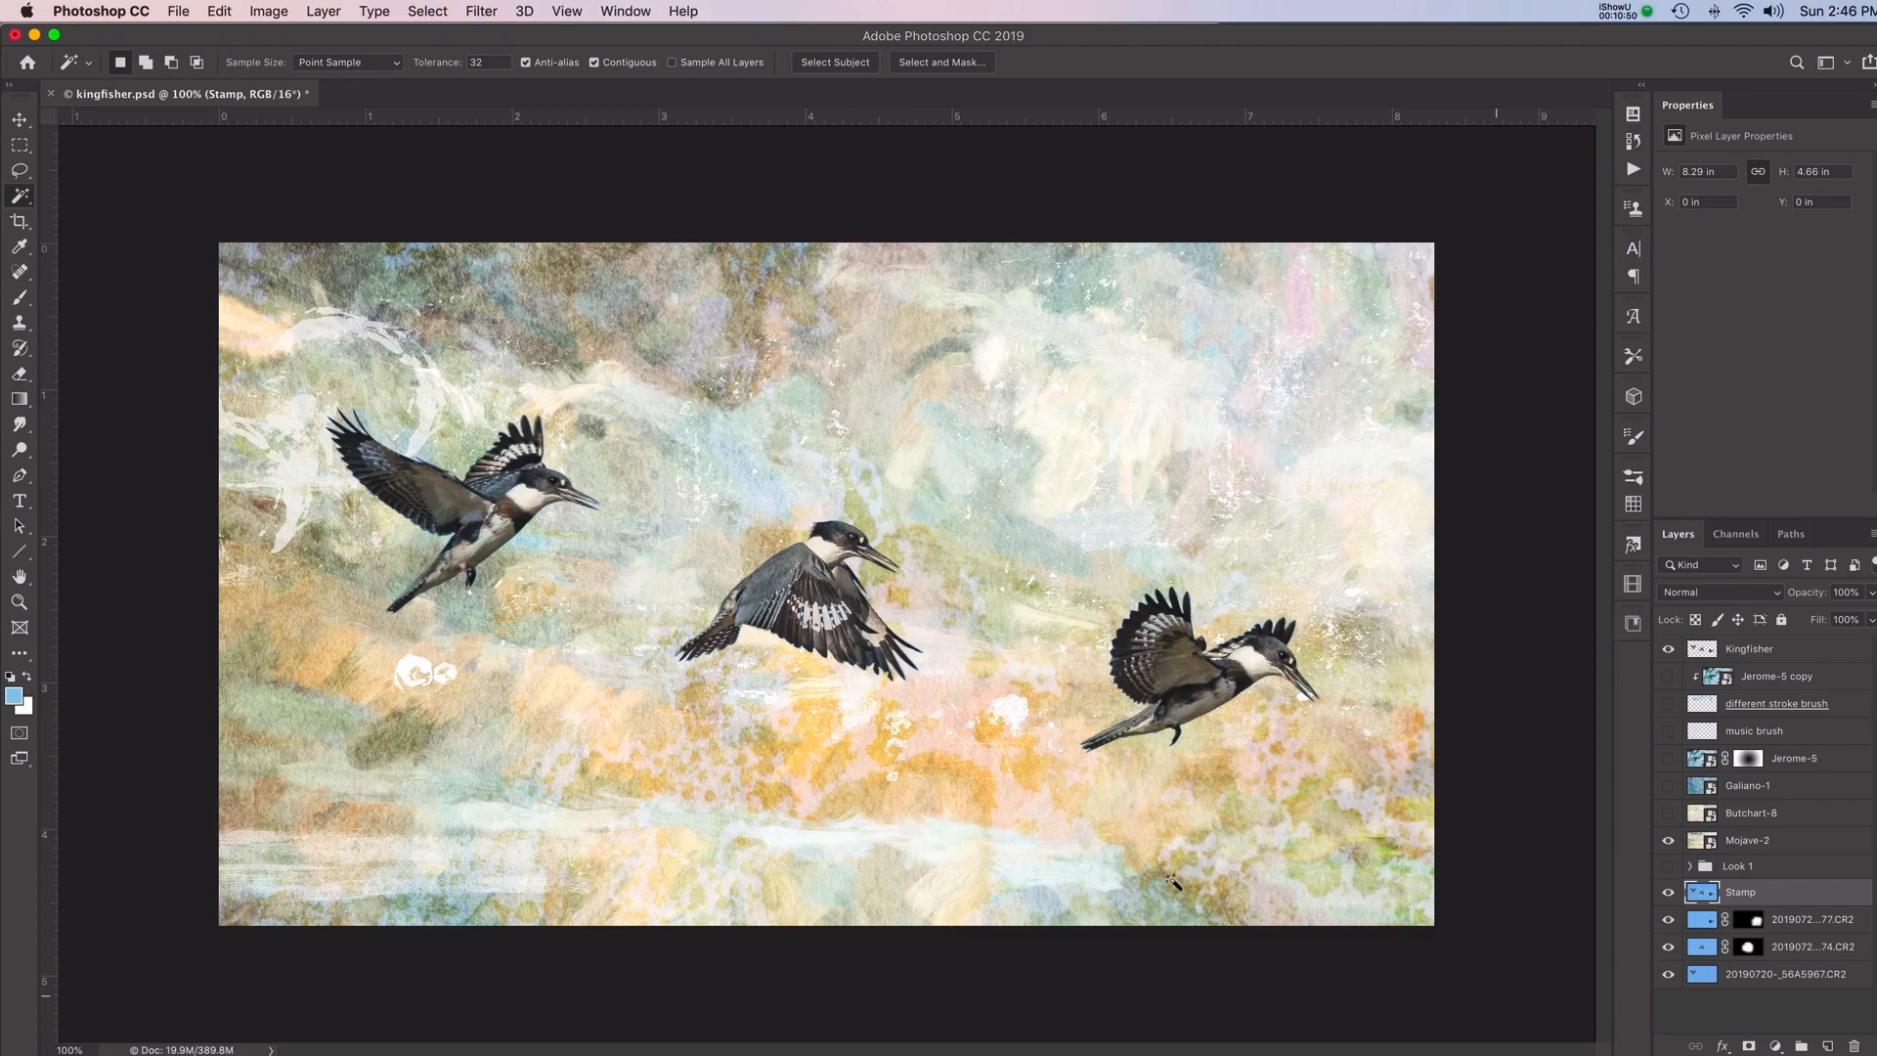
{"action": "left_click", "coordinate": [1669, 843]}
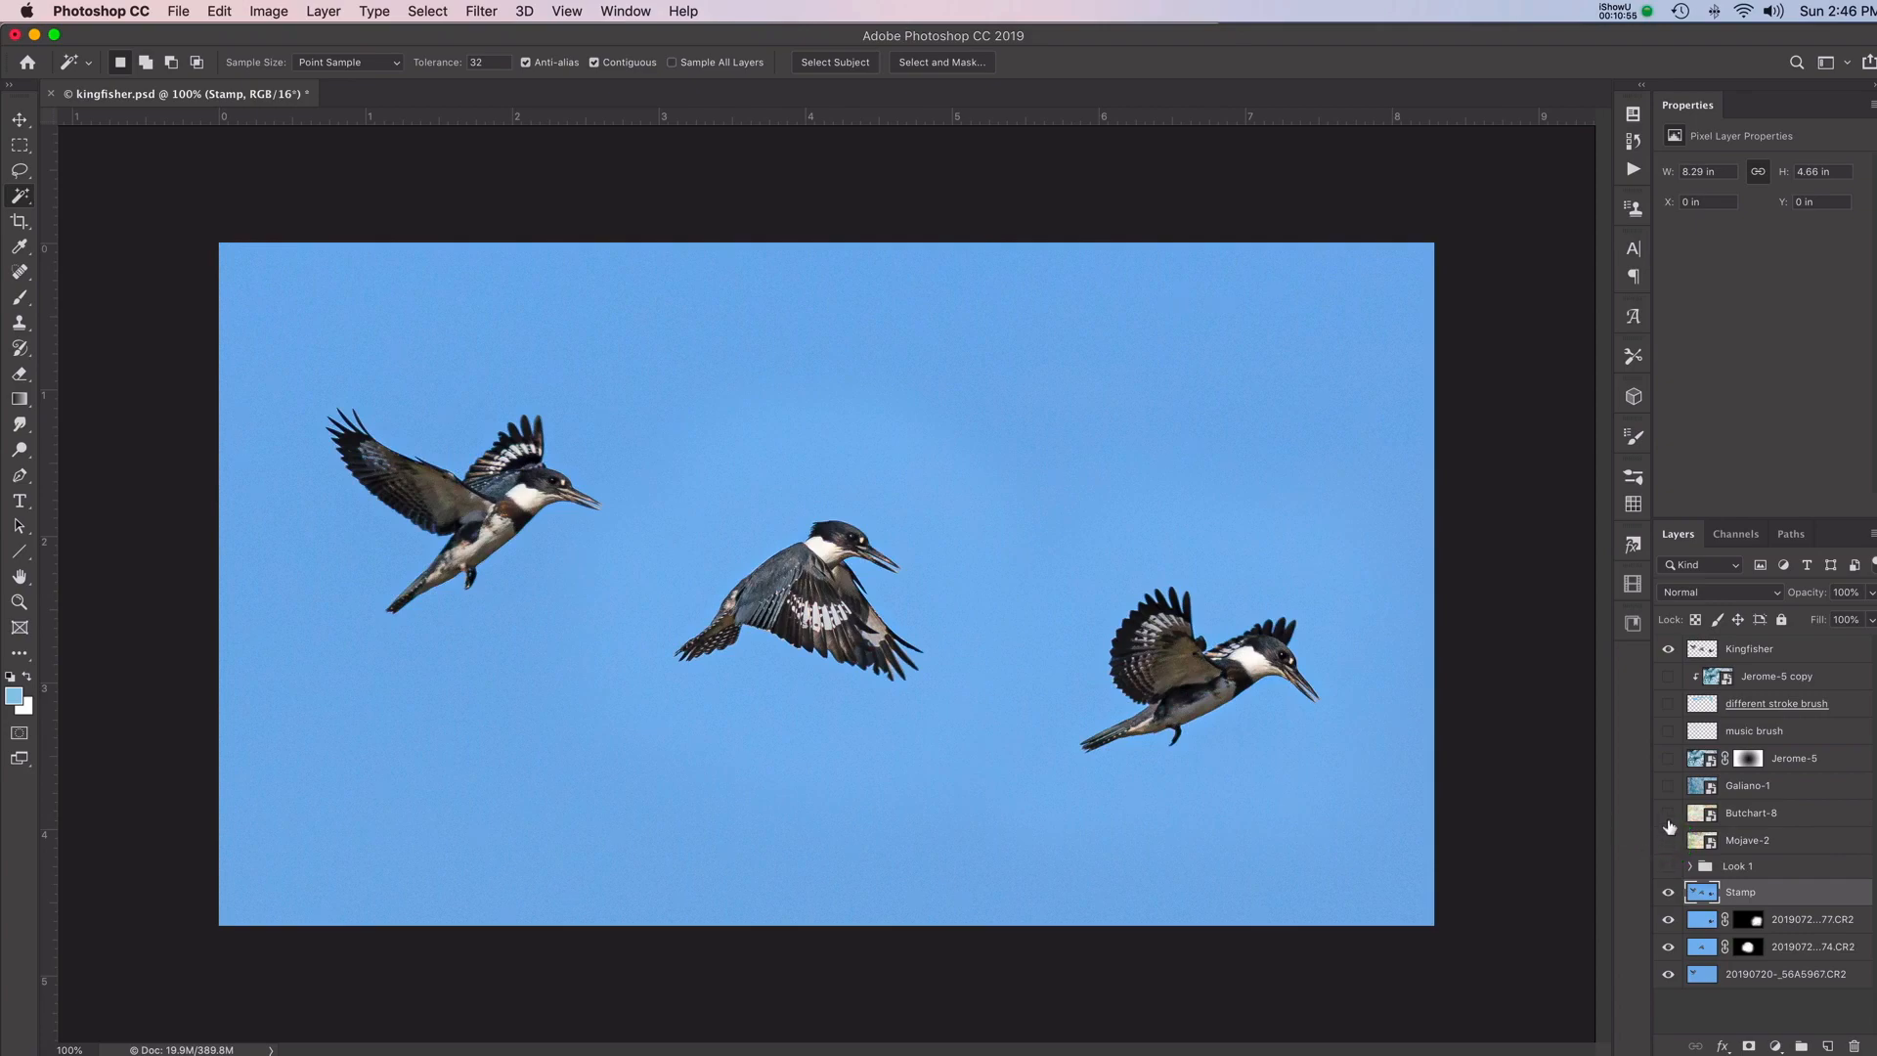
Show the Butchart-8 texture and the Galiano-1 layer above it as the birds' background
{"action": "left_click", "coordinate": [1668, 814]}
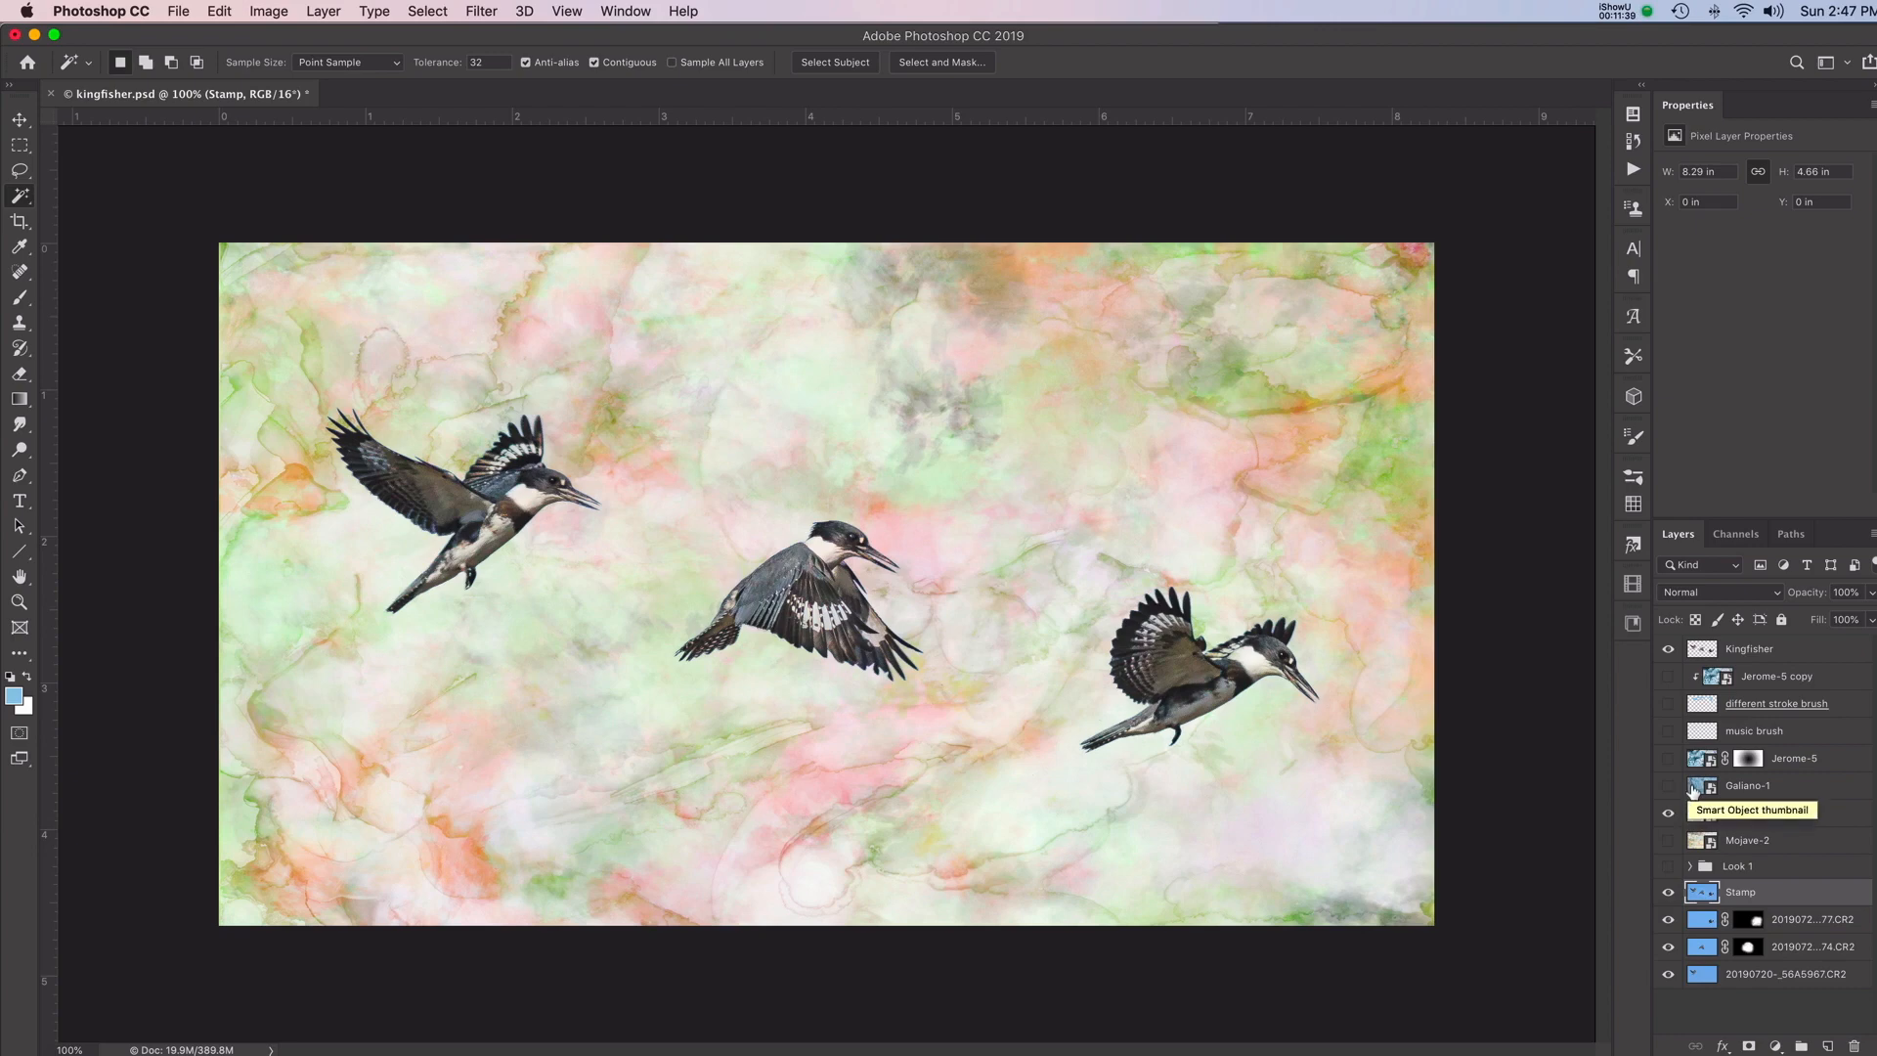
{"action": "left_click", "coordinate": [1668, 787]}
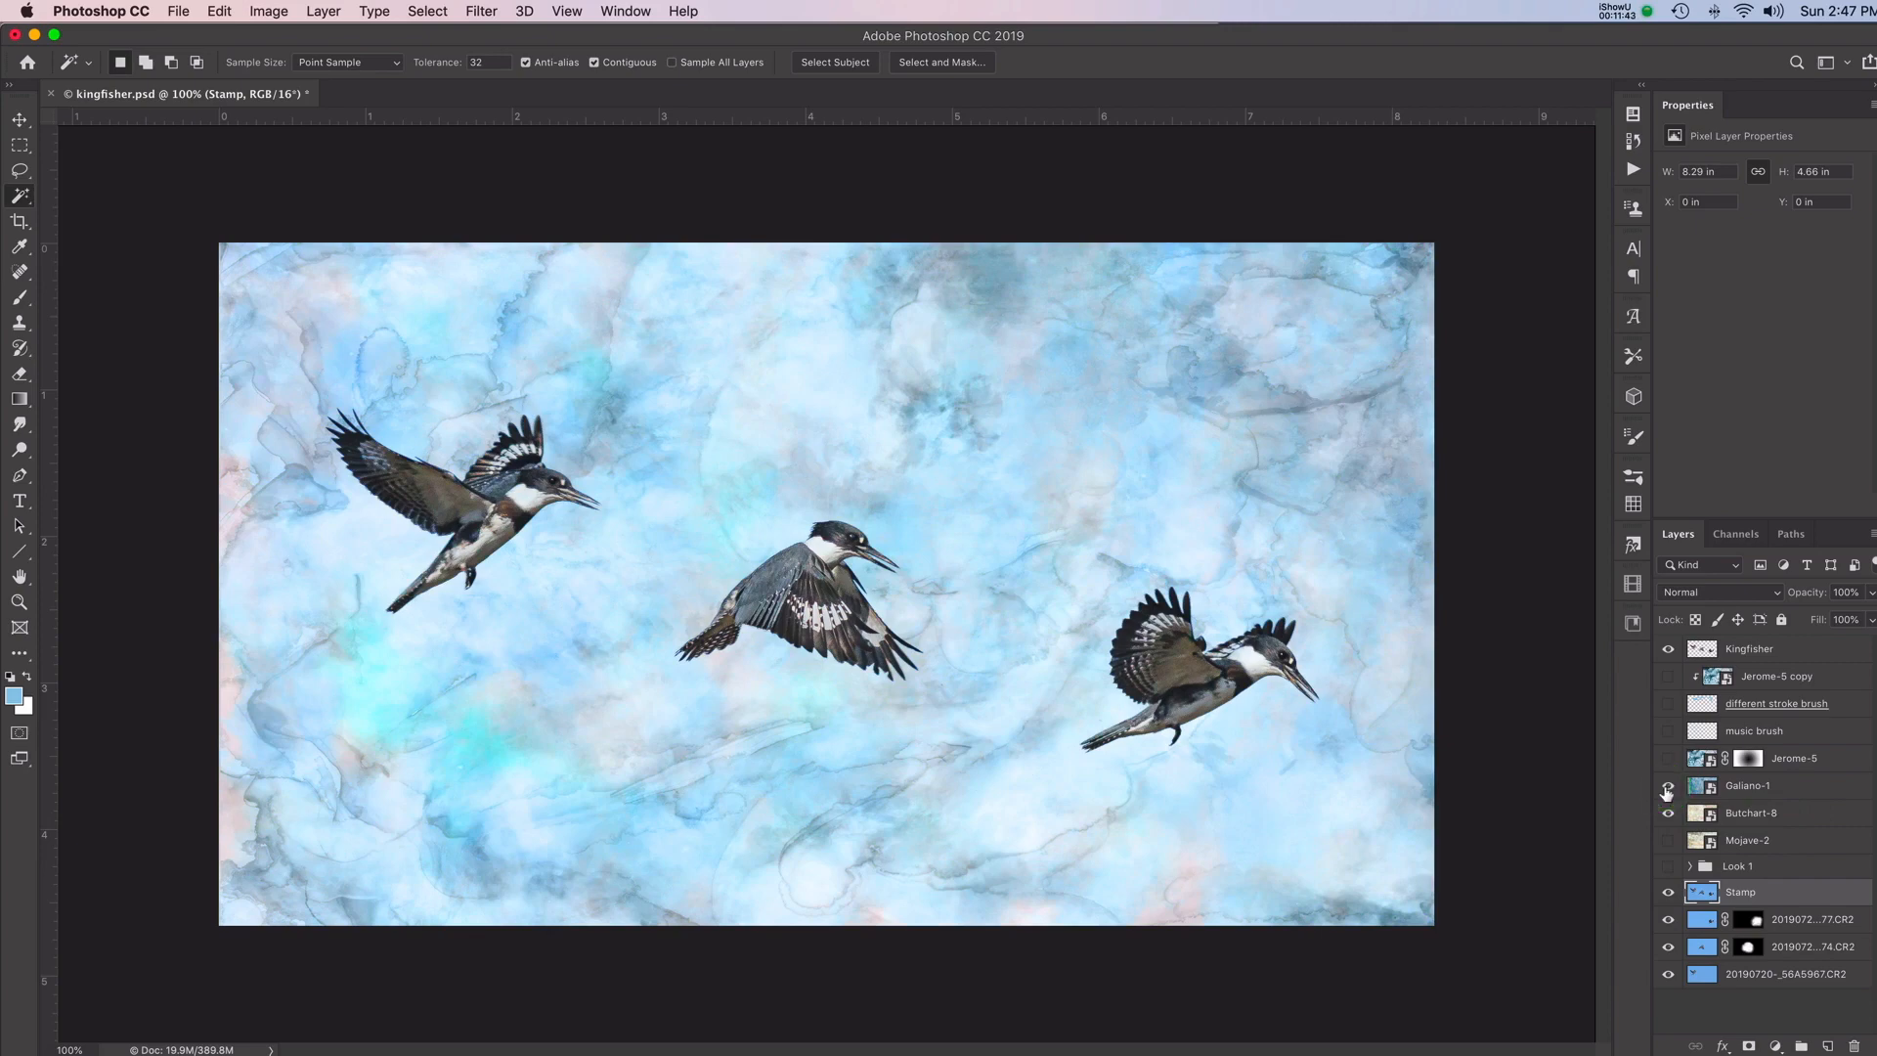
View the Galiano-1 texture on its own, select its layer, and bring the other layers back
{"action": "left_click", "coordinate": [1668, 787], "text": "alt"}
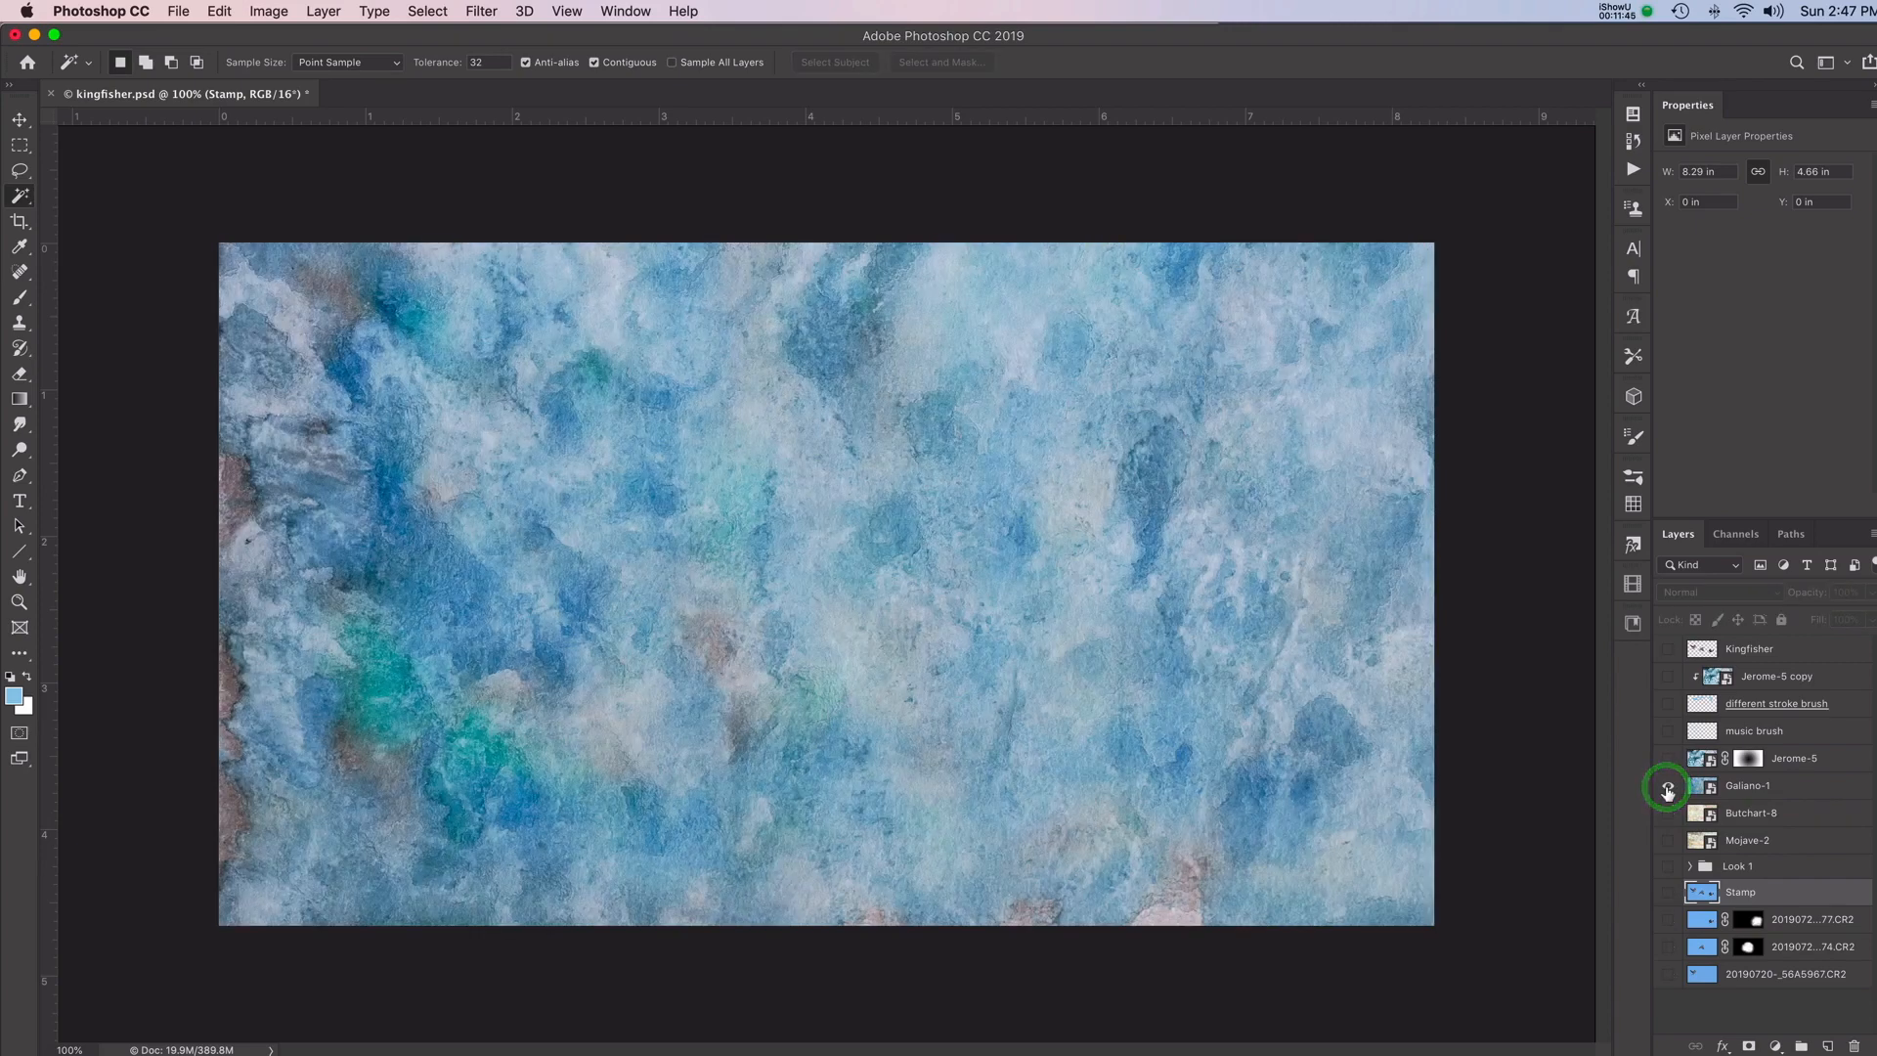
{"action": "left_click", "coordinate": [1692, 787]}
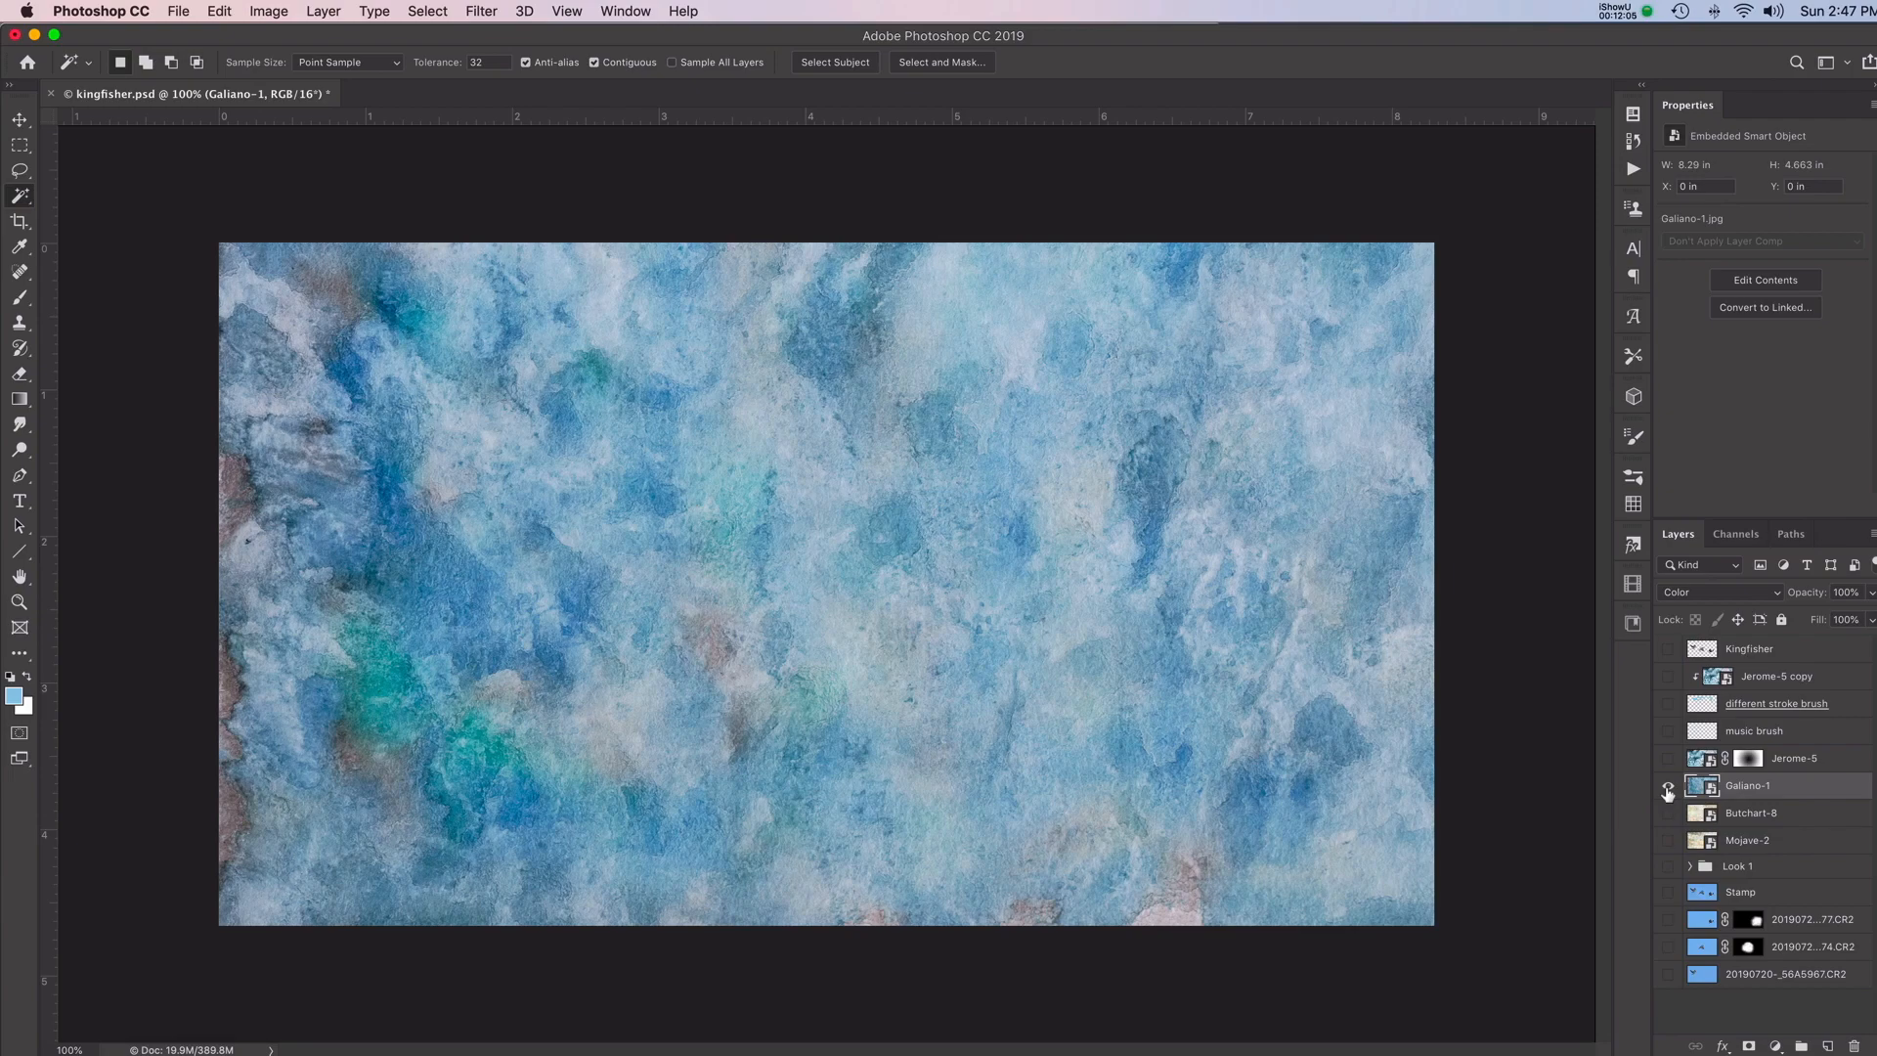
{"action": "left_click", "coordinate": [1668, 792], "text": "alt"}
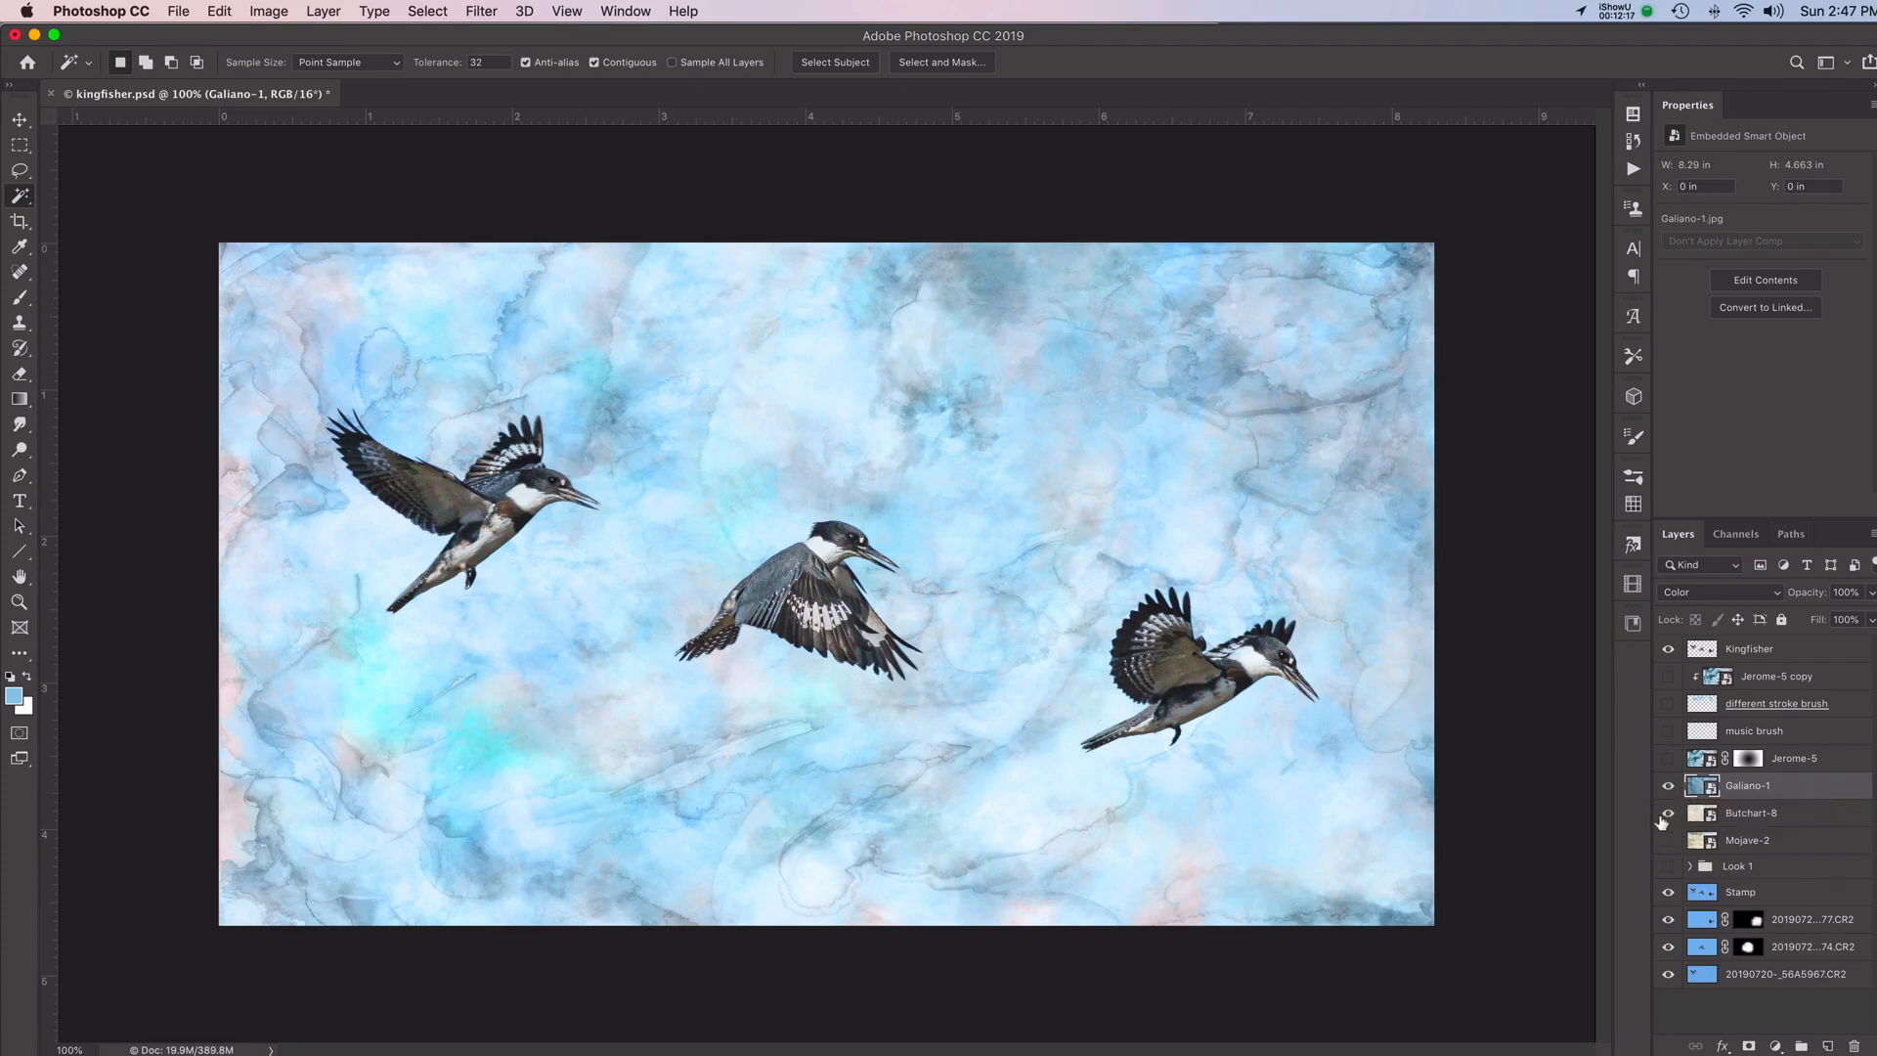
Compare the background without and with Galiano-1, checking the available adjustment layers while it is hidden
{"action": "left_click", "coordinate": [1672, 792]}
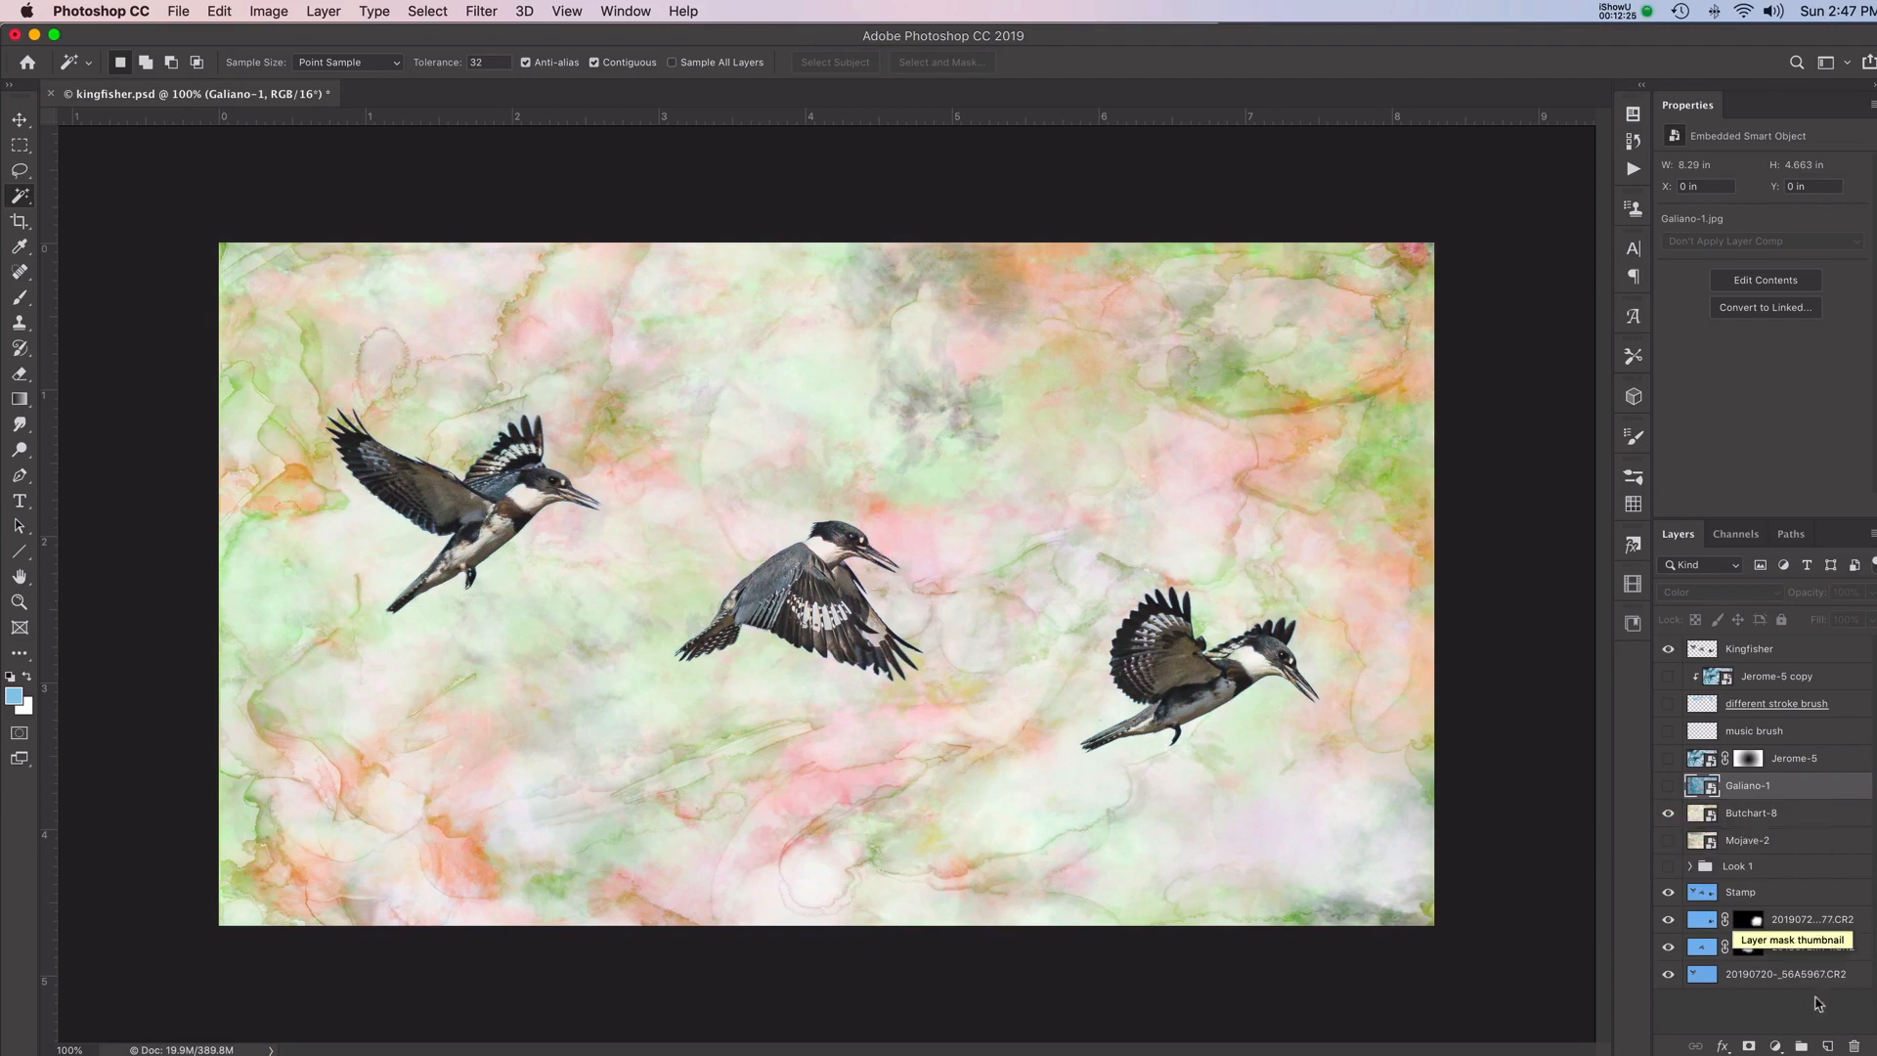
{"action": "left_click", "coordinate": [1776, 1045]}
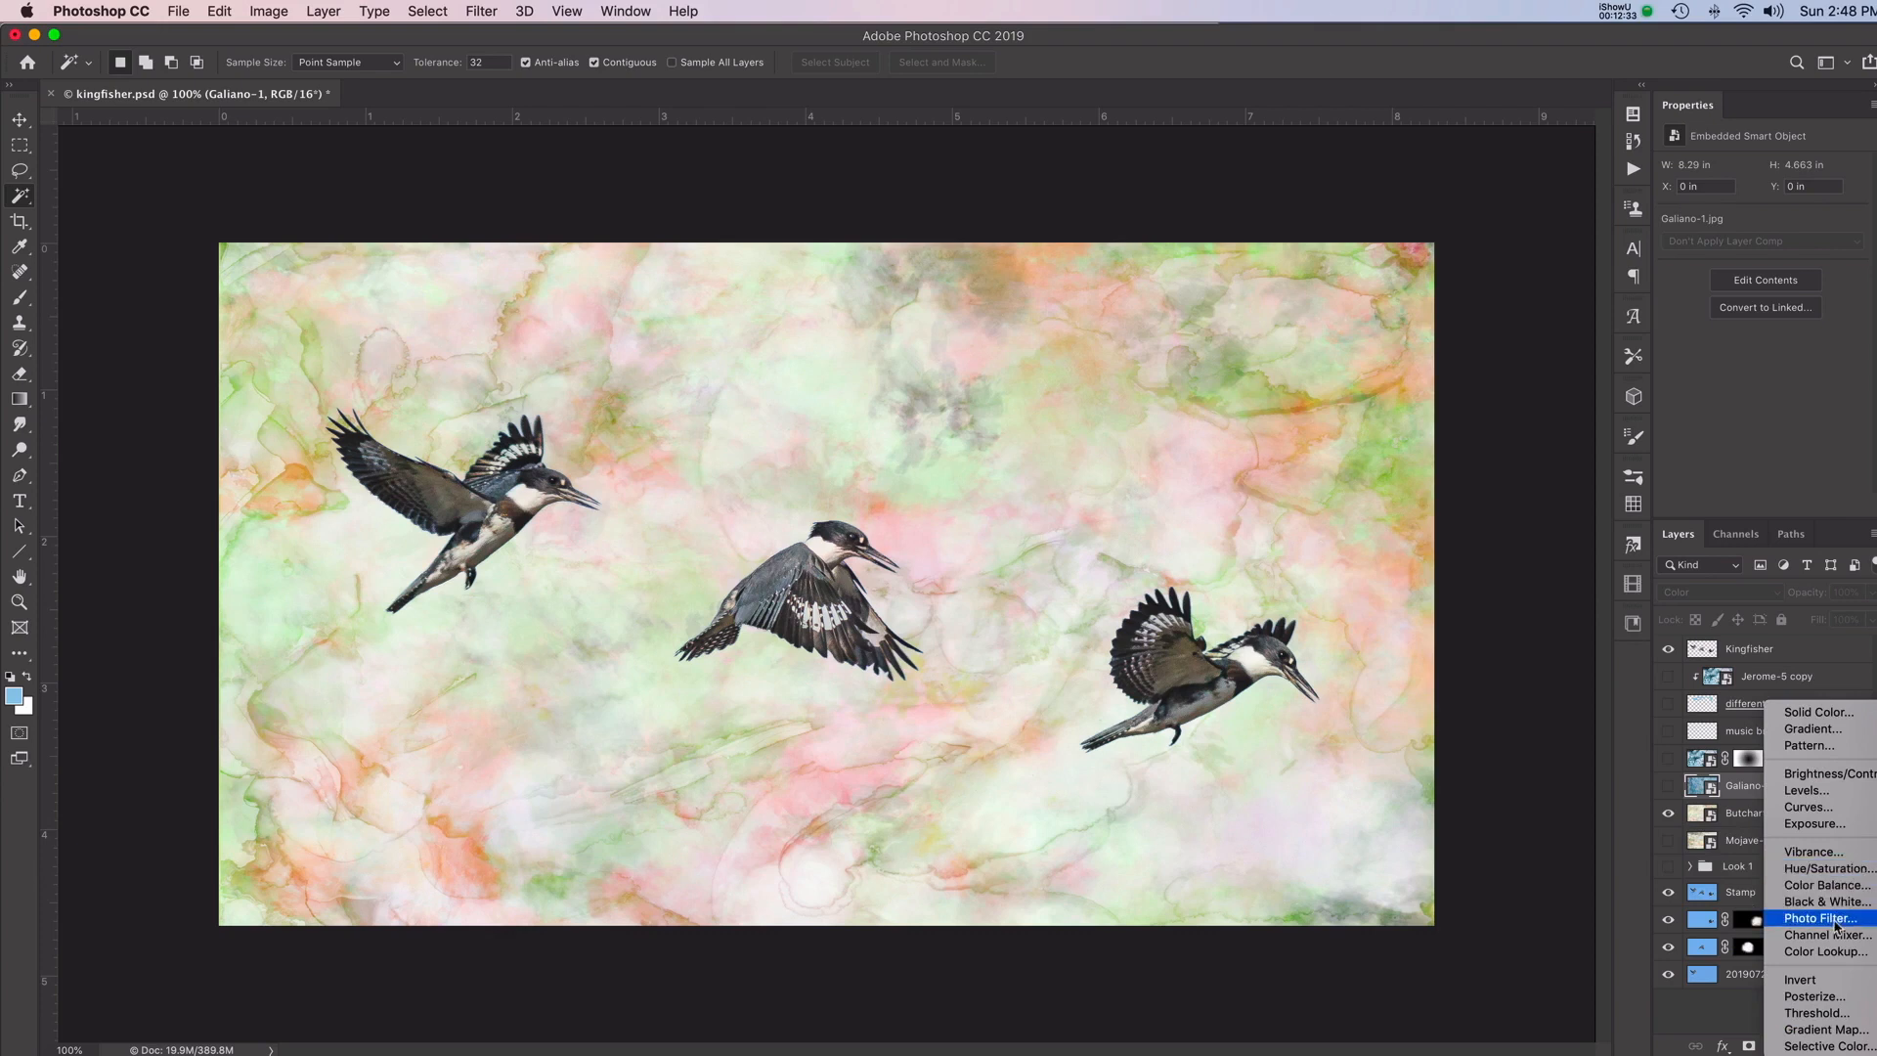
{"action": "left_click", "coordinate": [1664, 794]}
{"action": "left_click", "coordinate": [1667, 790]}
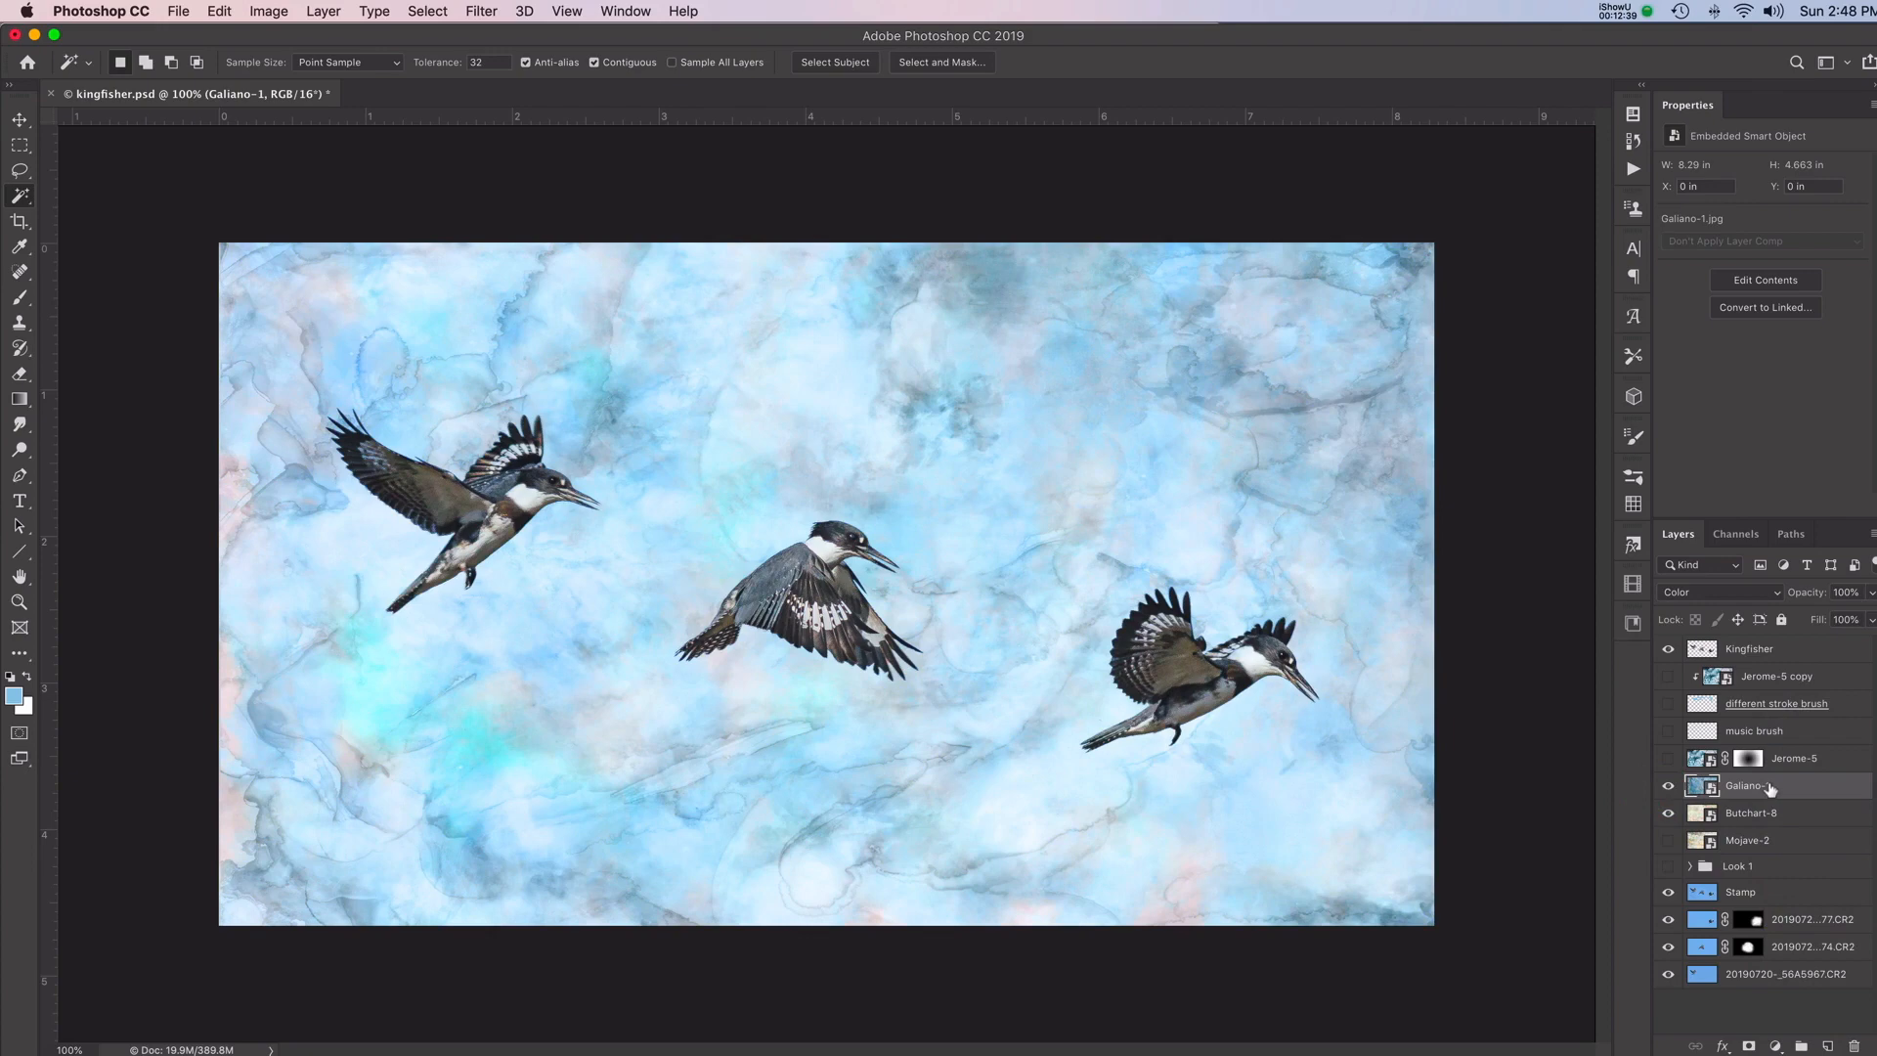
Switch Galiano-1's blend mode to Normal for comparison and return it to Color
{"action": "left_click", "coordinate": [1701, 593]}
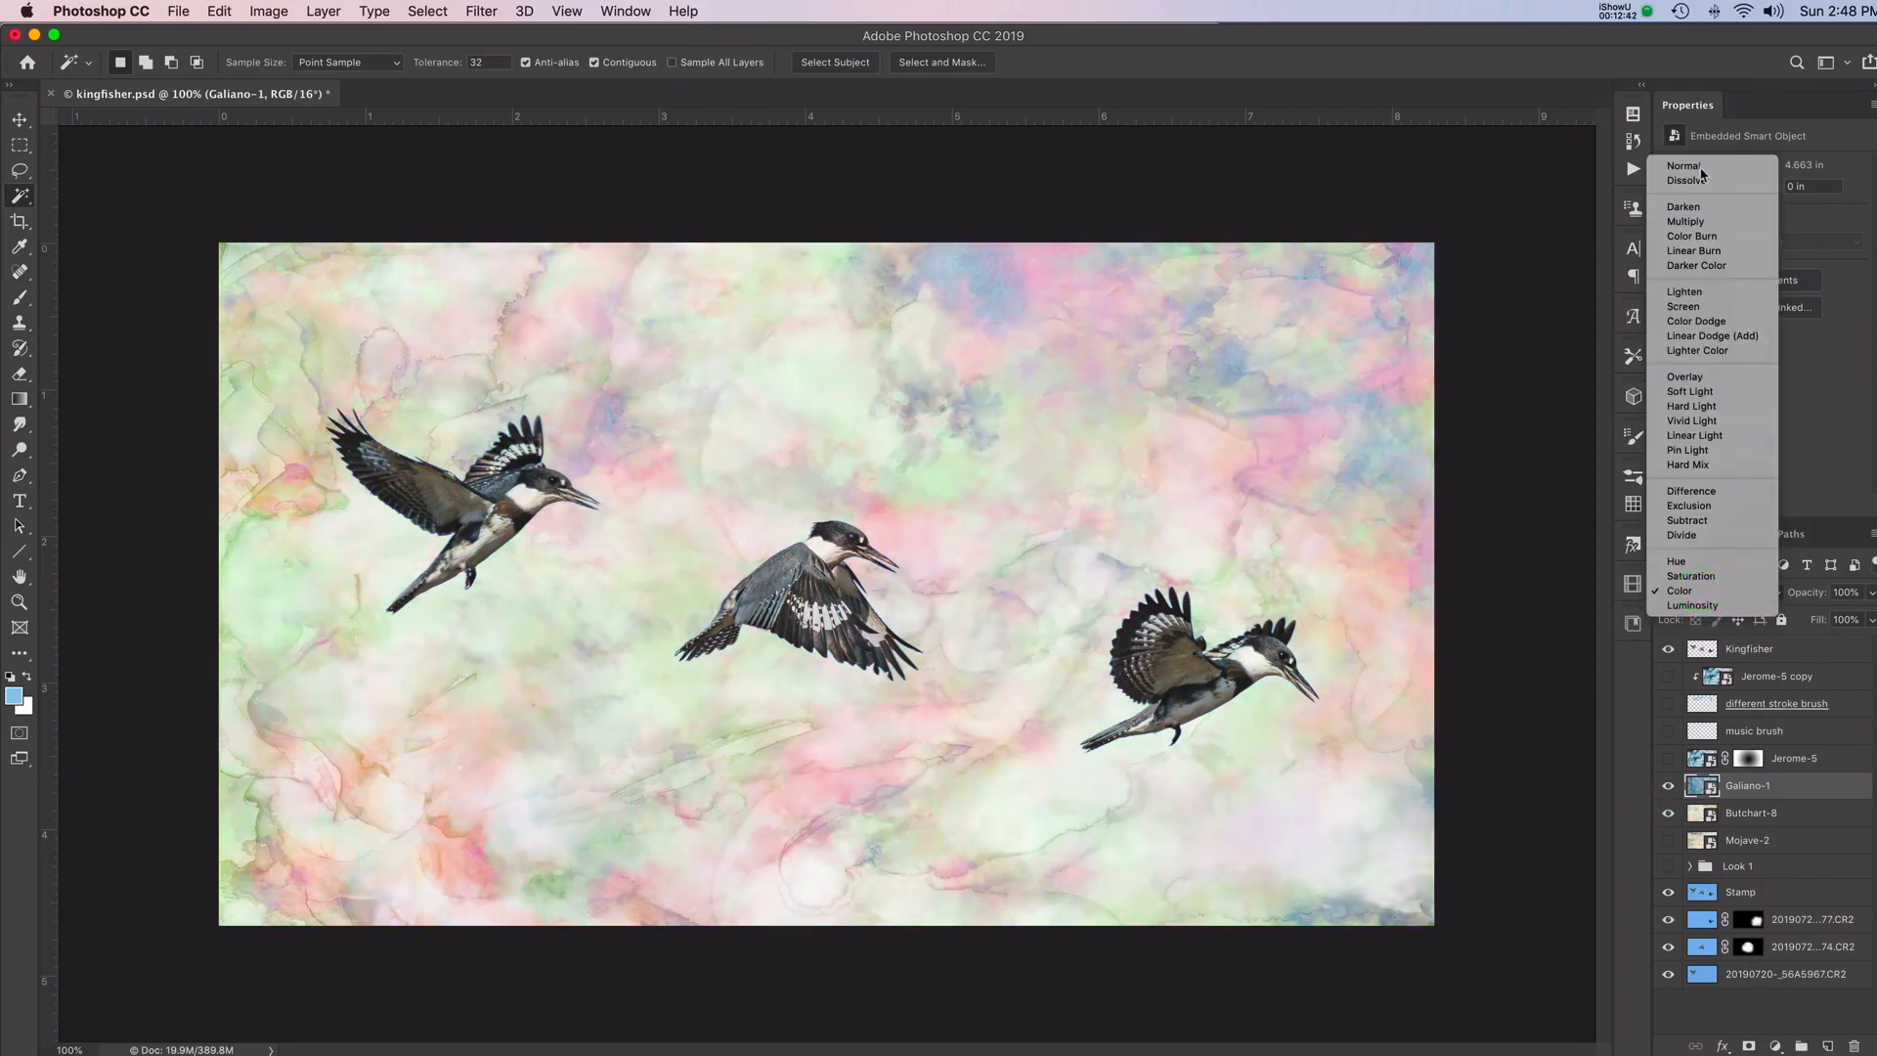
{"action": "left_click", "coordinate": [1701, 166]}
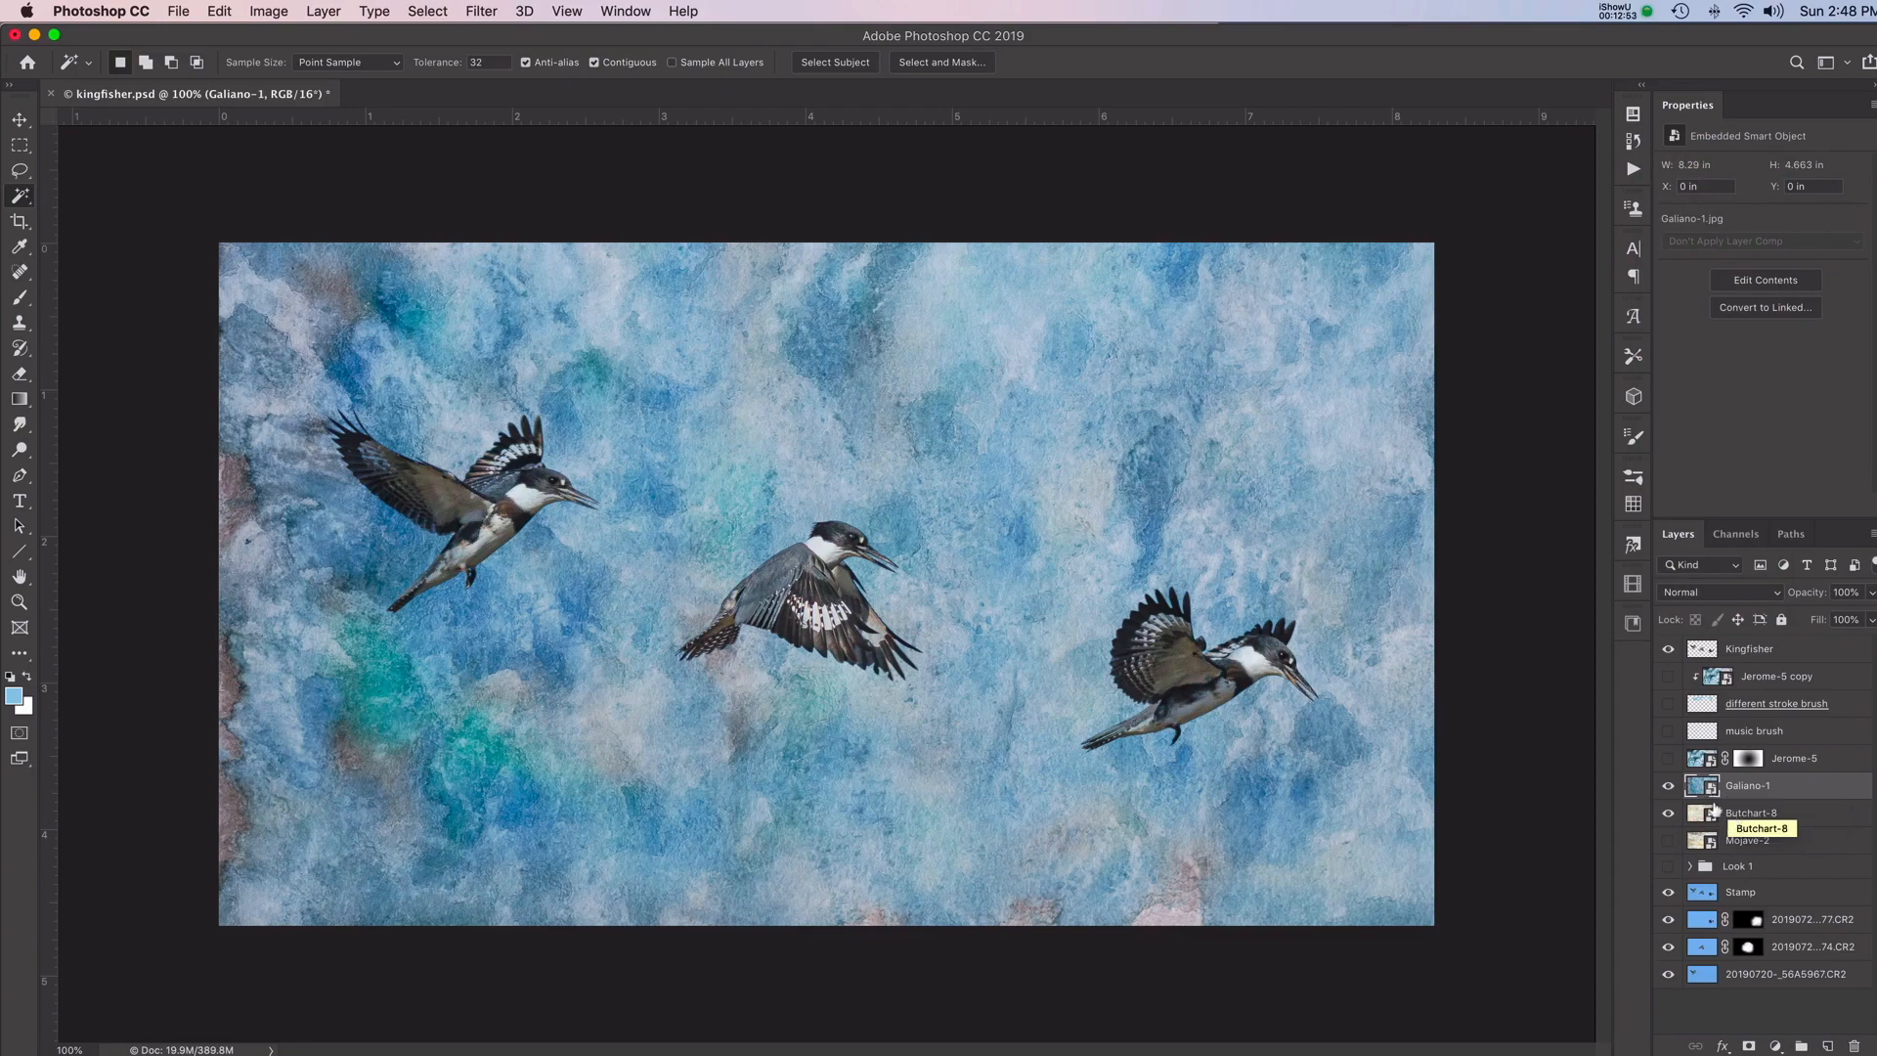
{"action": "left_click", "coordinate": [1709, 598]}
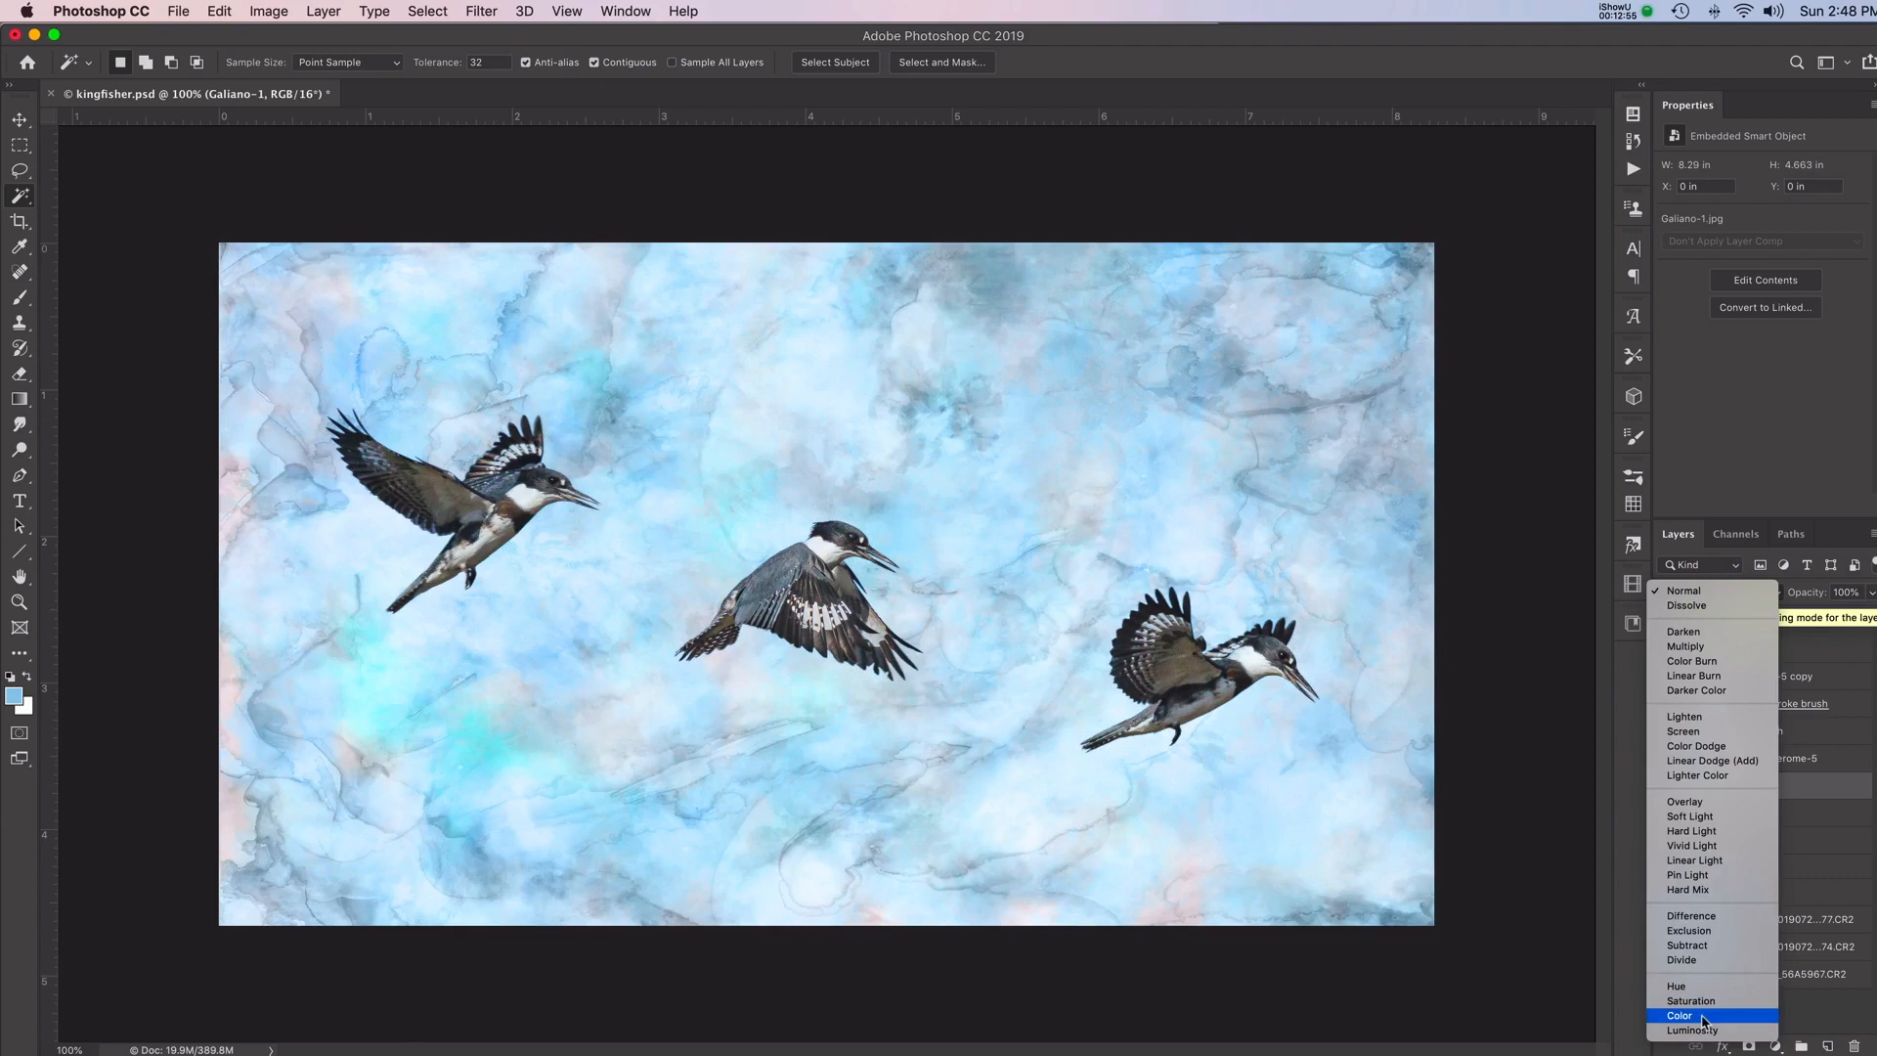
{"action": "left_click", "coordinate": [1702, 1017]}
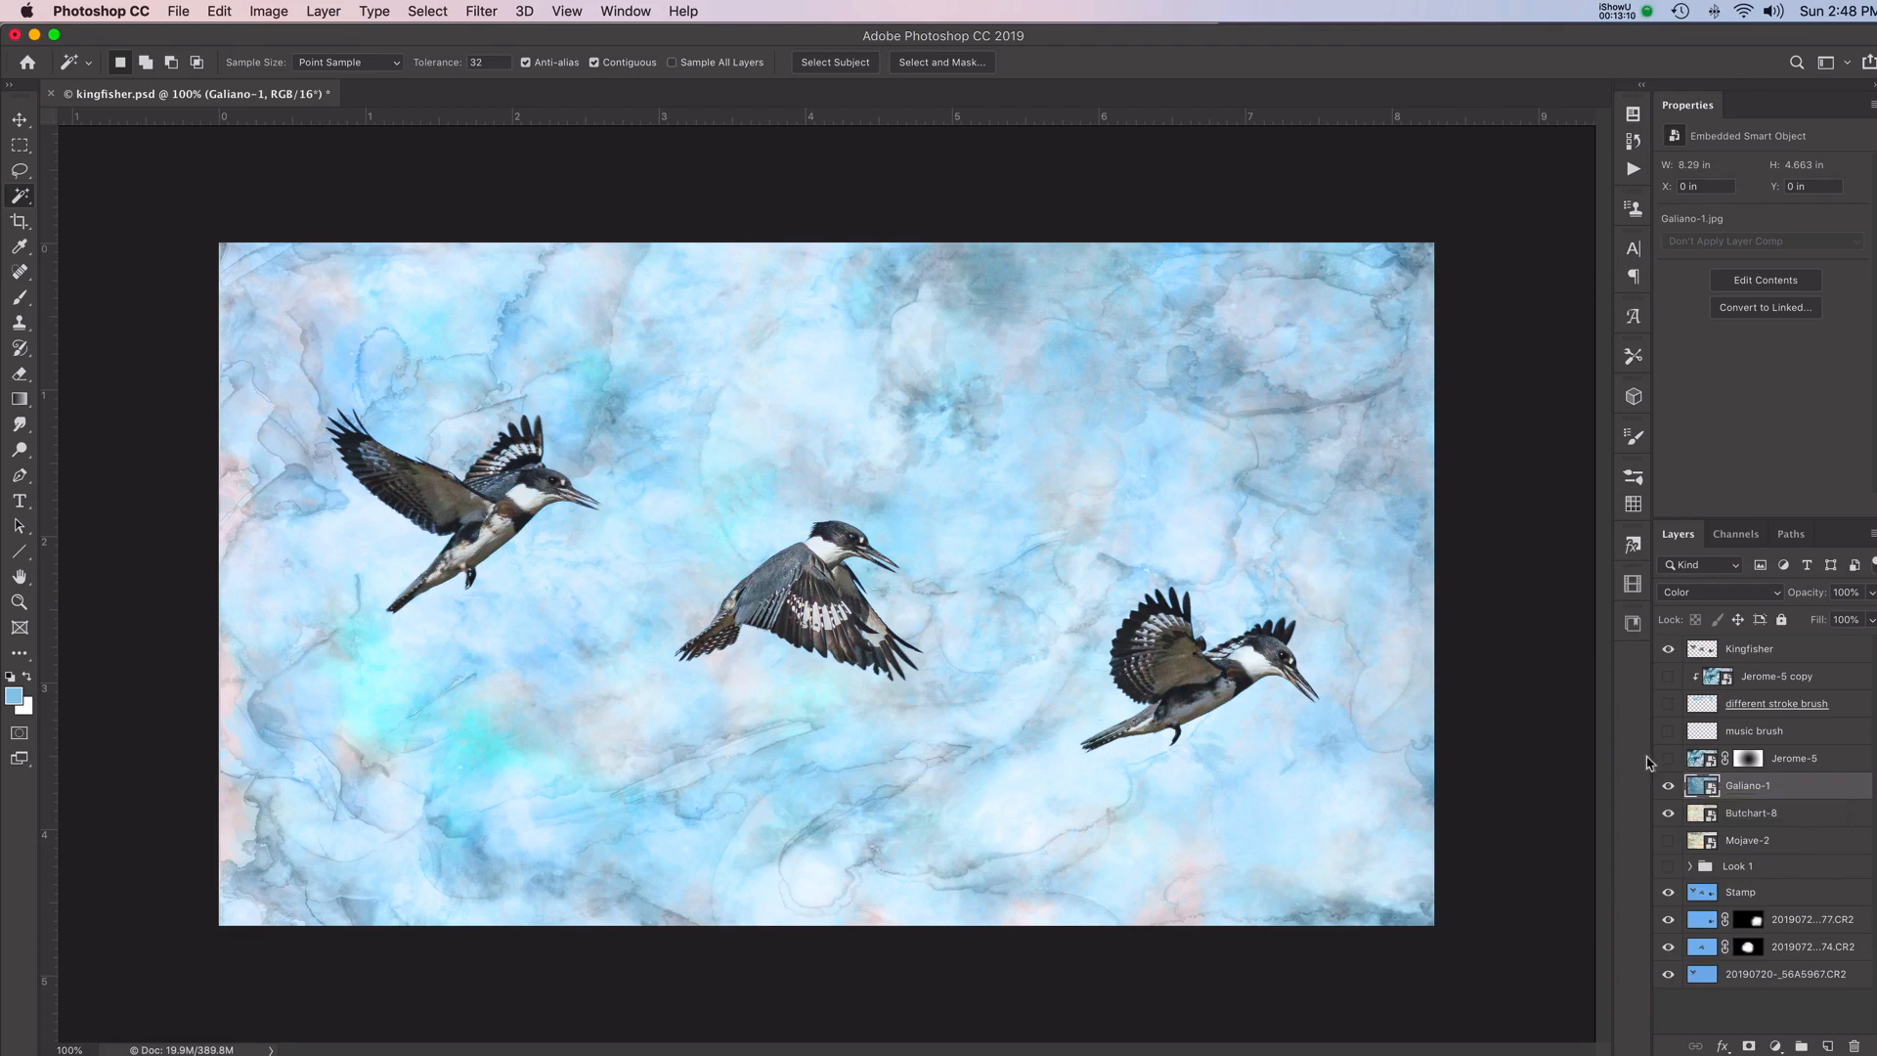
Show the Jerome-5 texture layer and disable its layer mask
{"action": "left_click", "coordinate": [1669, 763]}
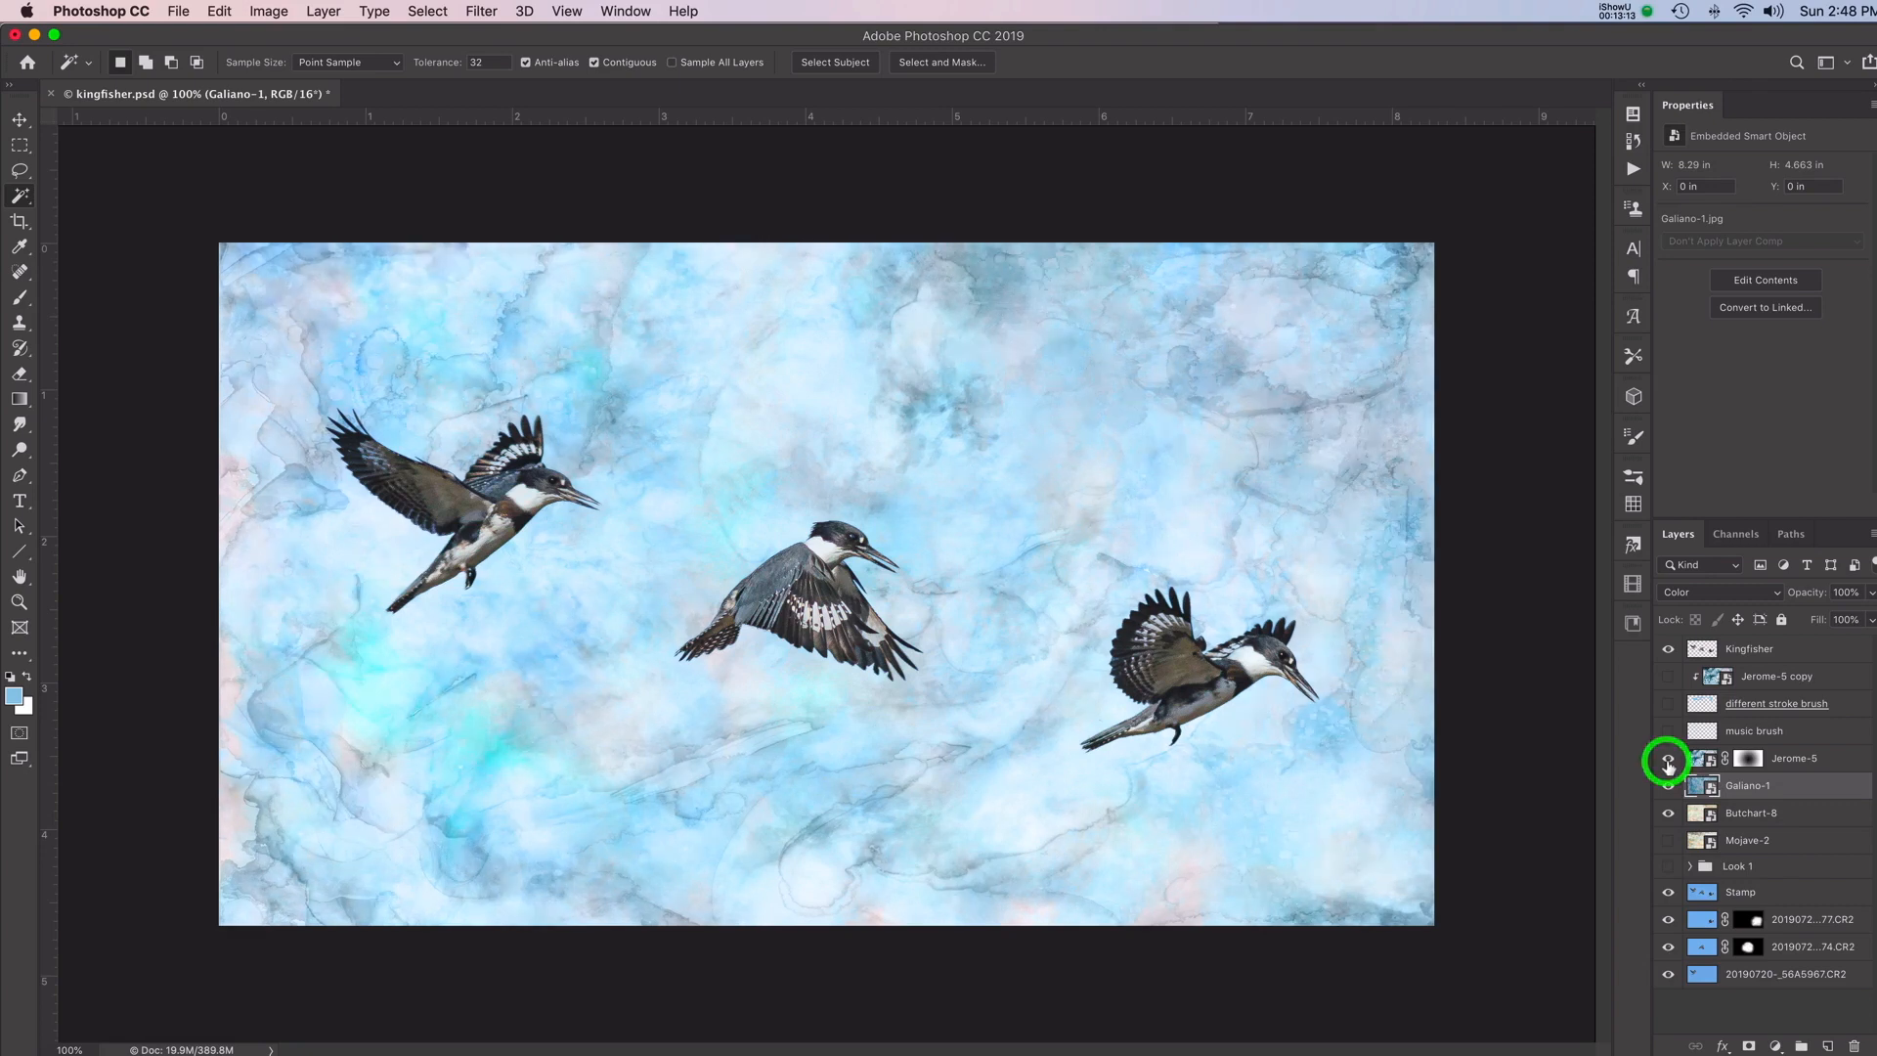
{"action": "left_click", "coordinate": [1749, 762]}
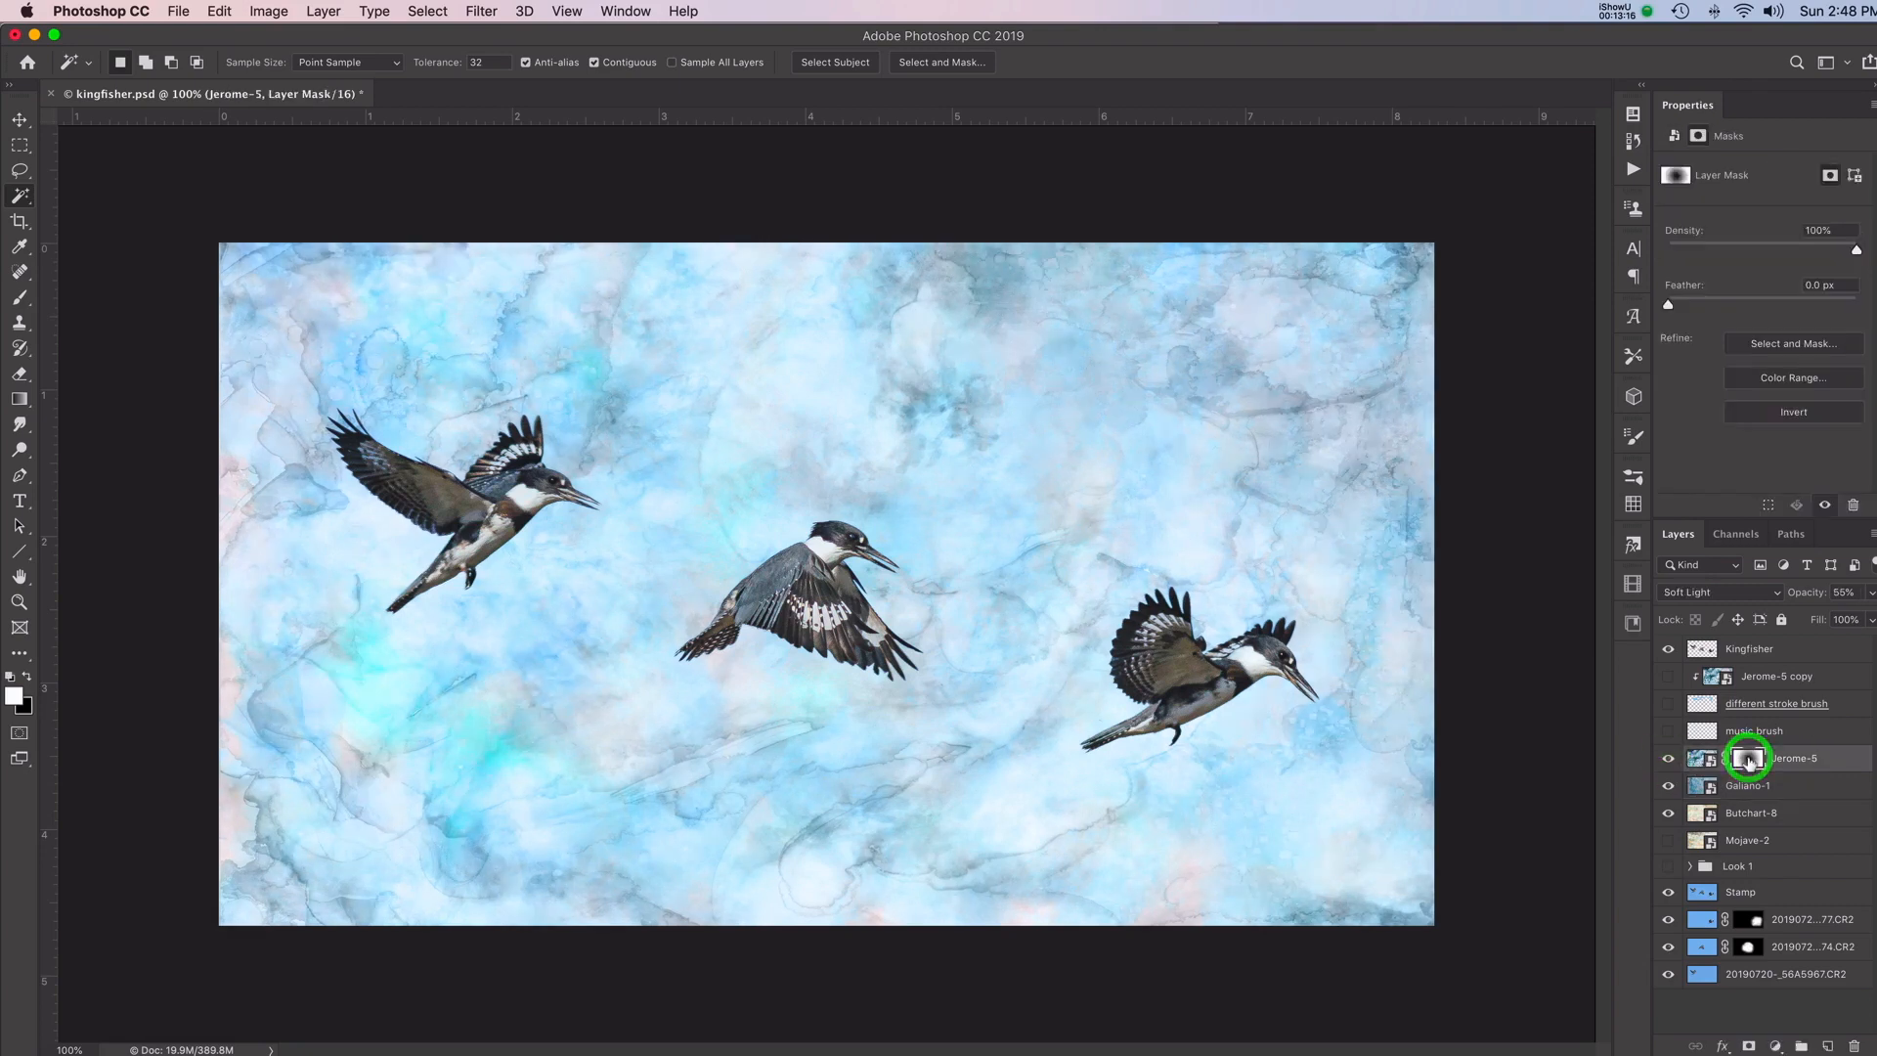
{"action": "right_click", "coordinate": [1749, 762]}
{"action": "left_click", "coordinate": [1620, 766]}
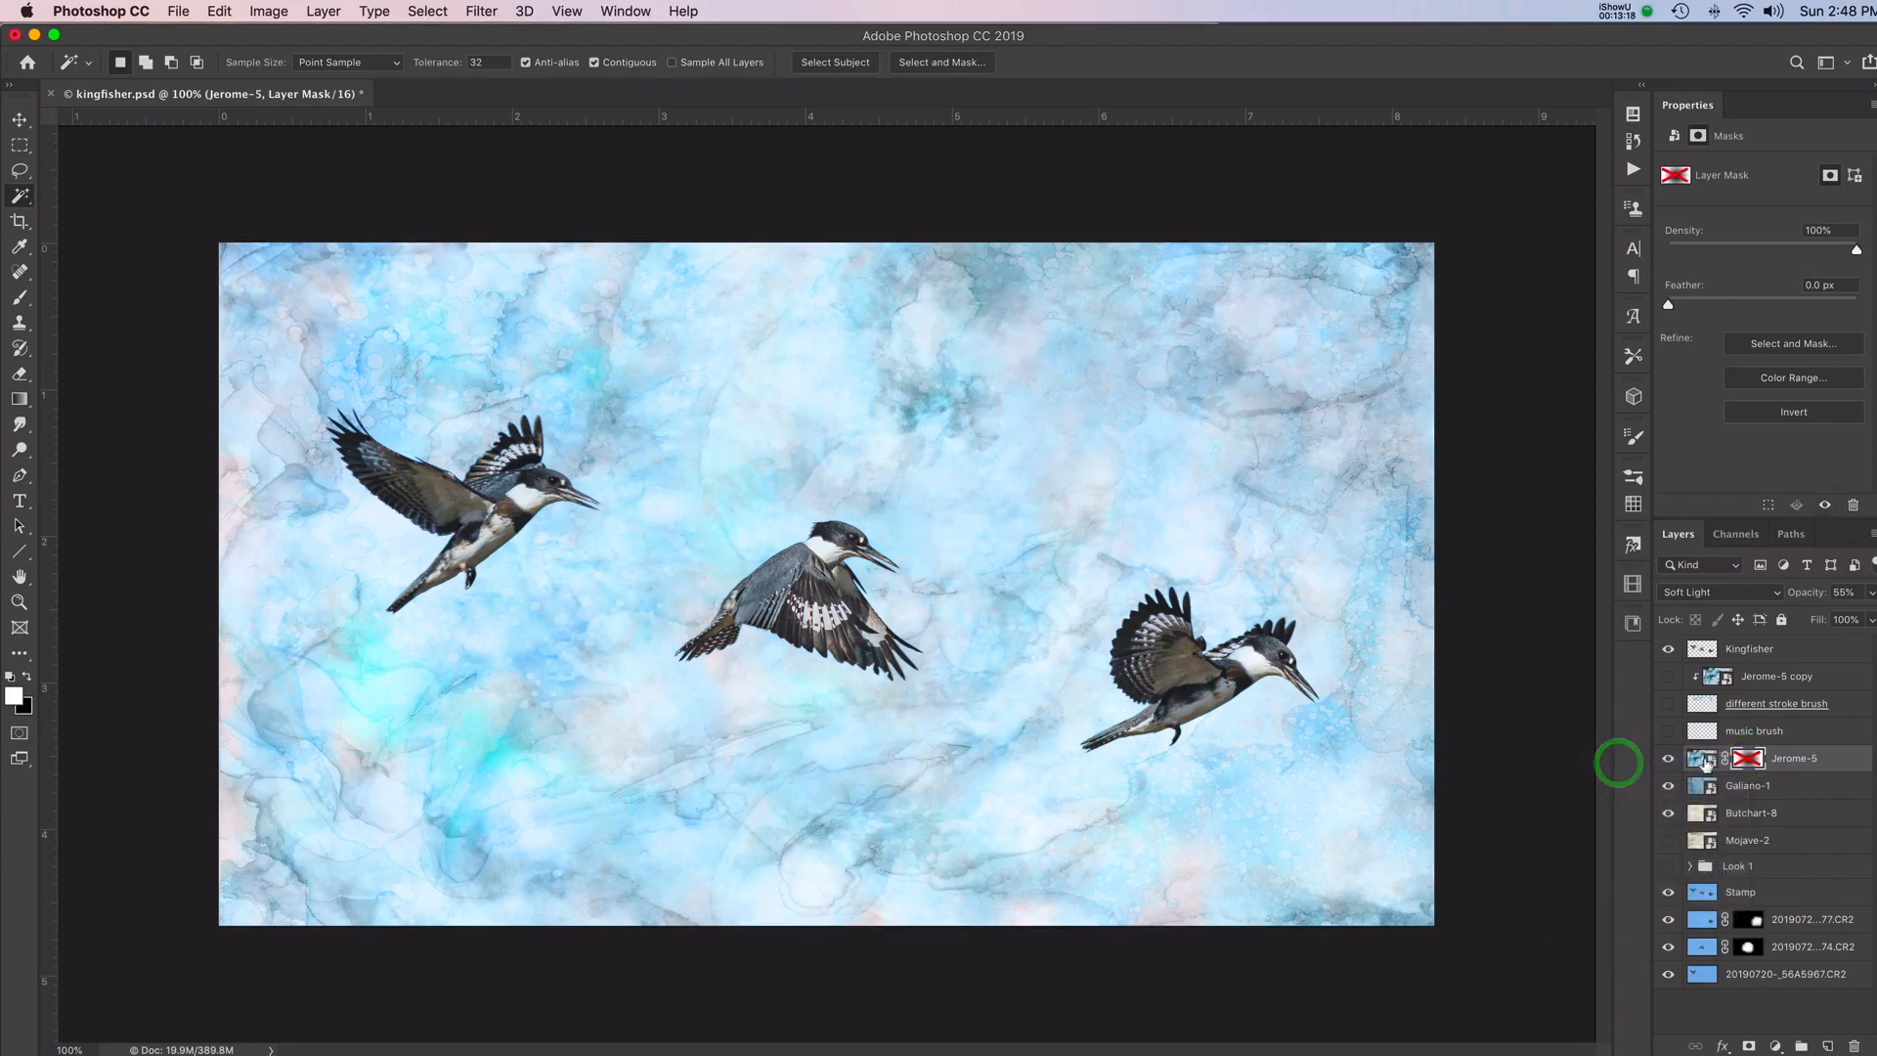
Set the Jerome-5 layer to Normal blend mode at 100% opacity to view the full texture
{"action": "left_click", "coordinate": [1696, 761]}
{"action": "left_click", "coordinate": [1721, 593]}
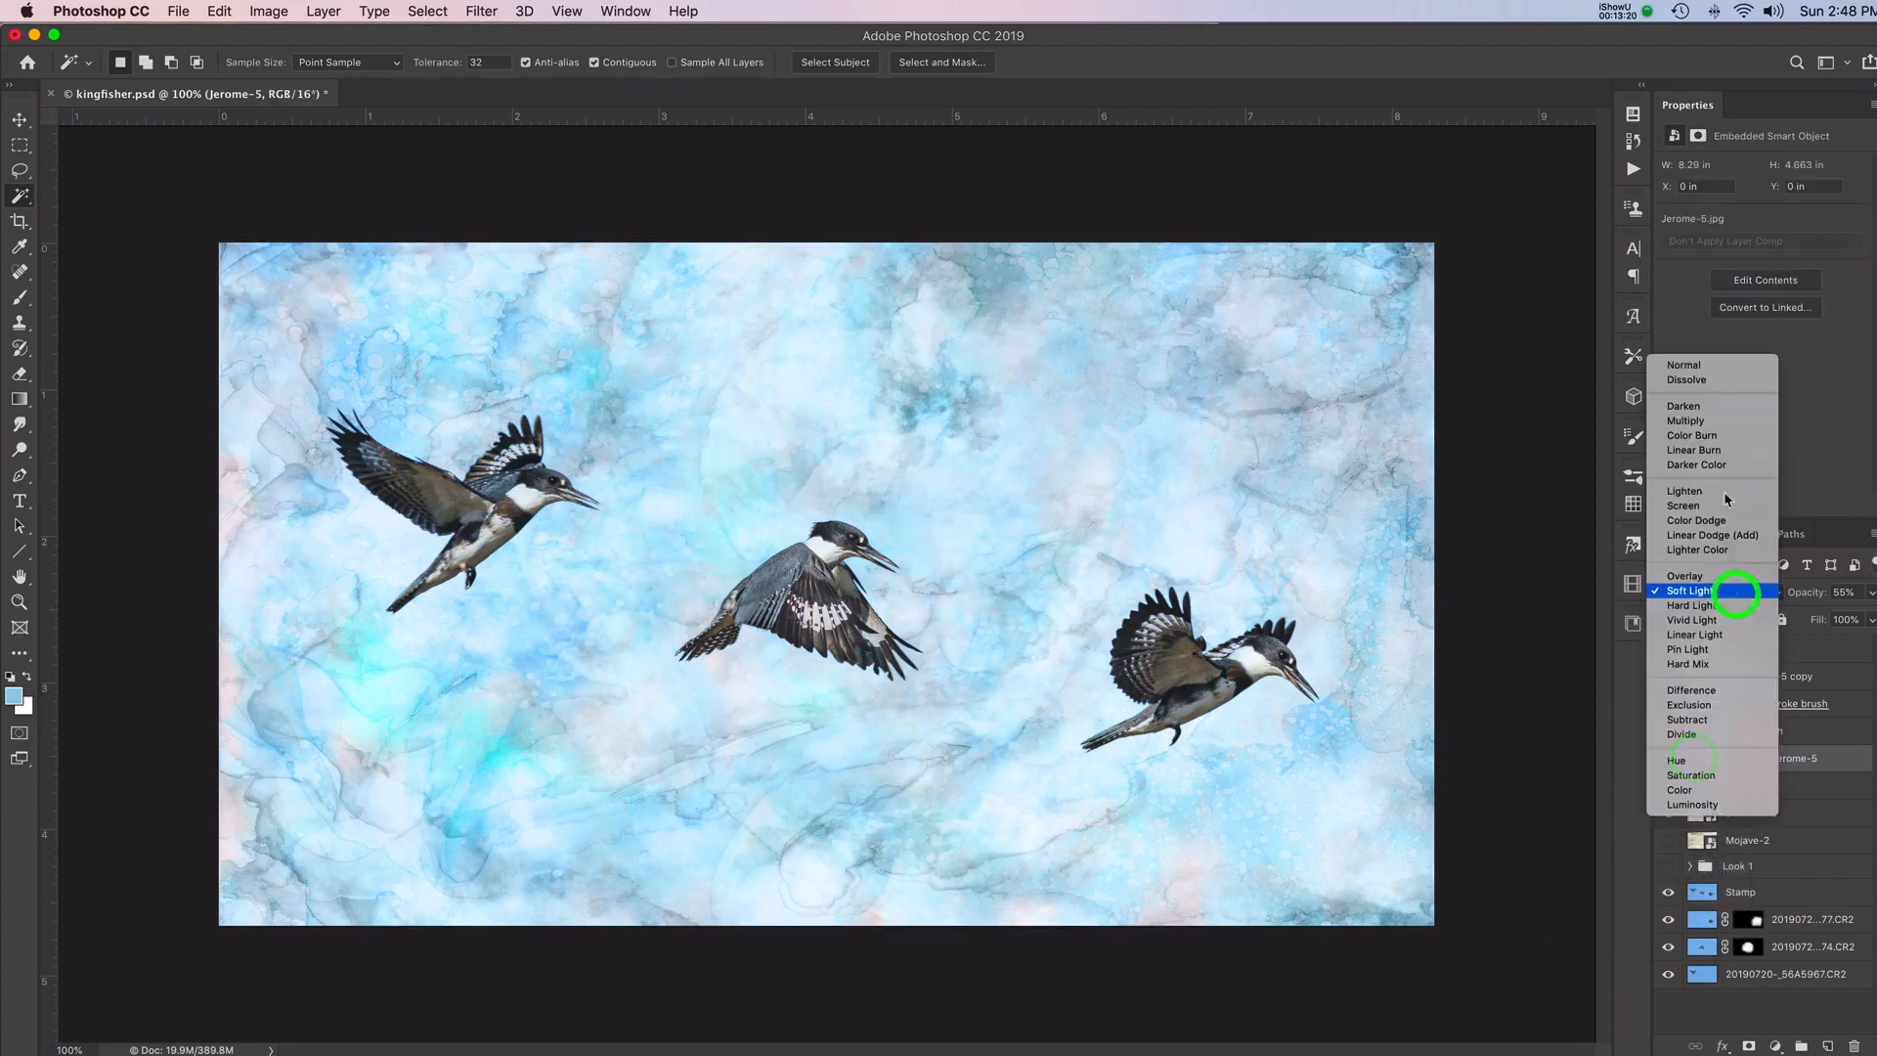
{"action": "left_click", "coordinate": [1723, 368]}
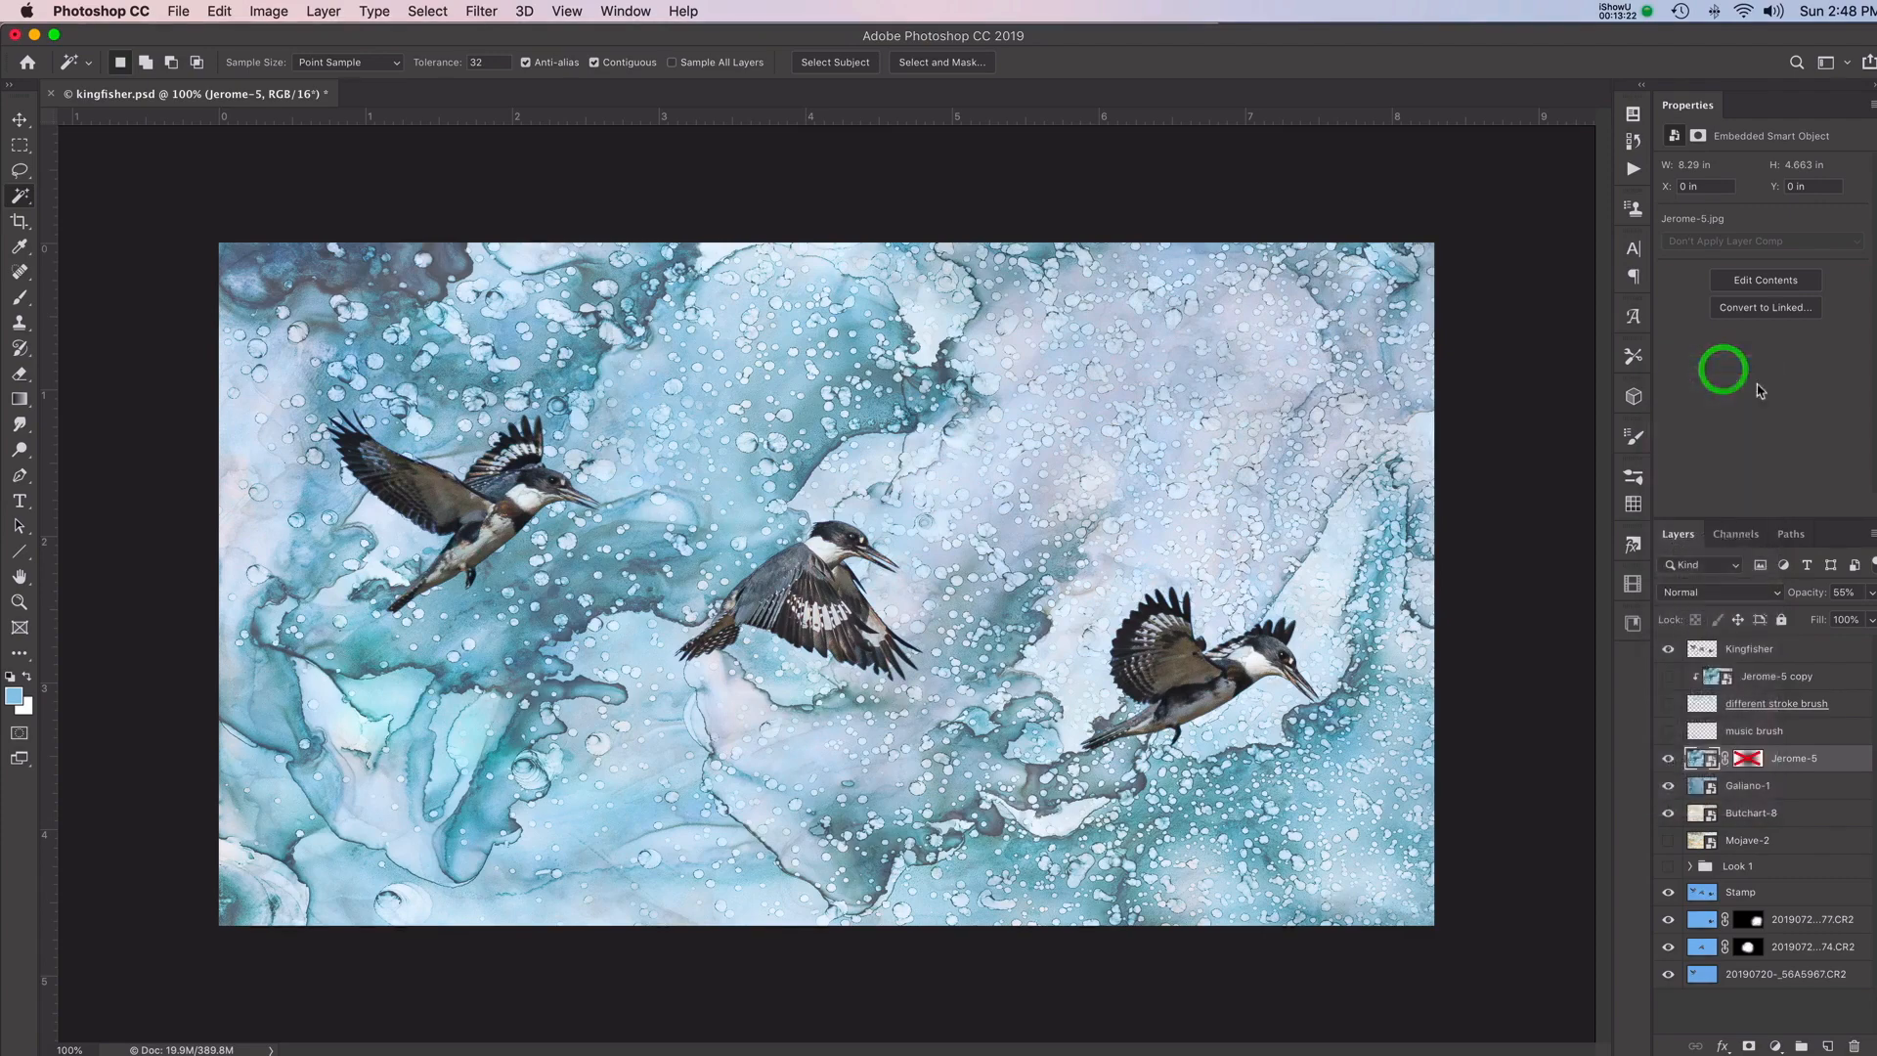
{"action": "left_click", "coordinate": [1871, 594]}
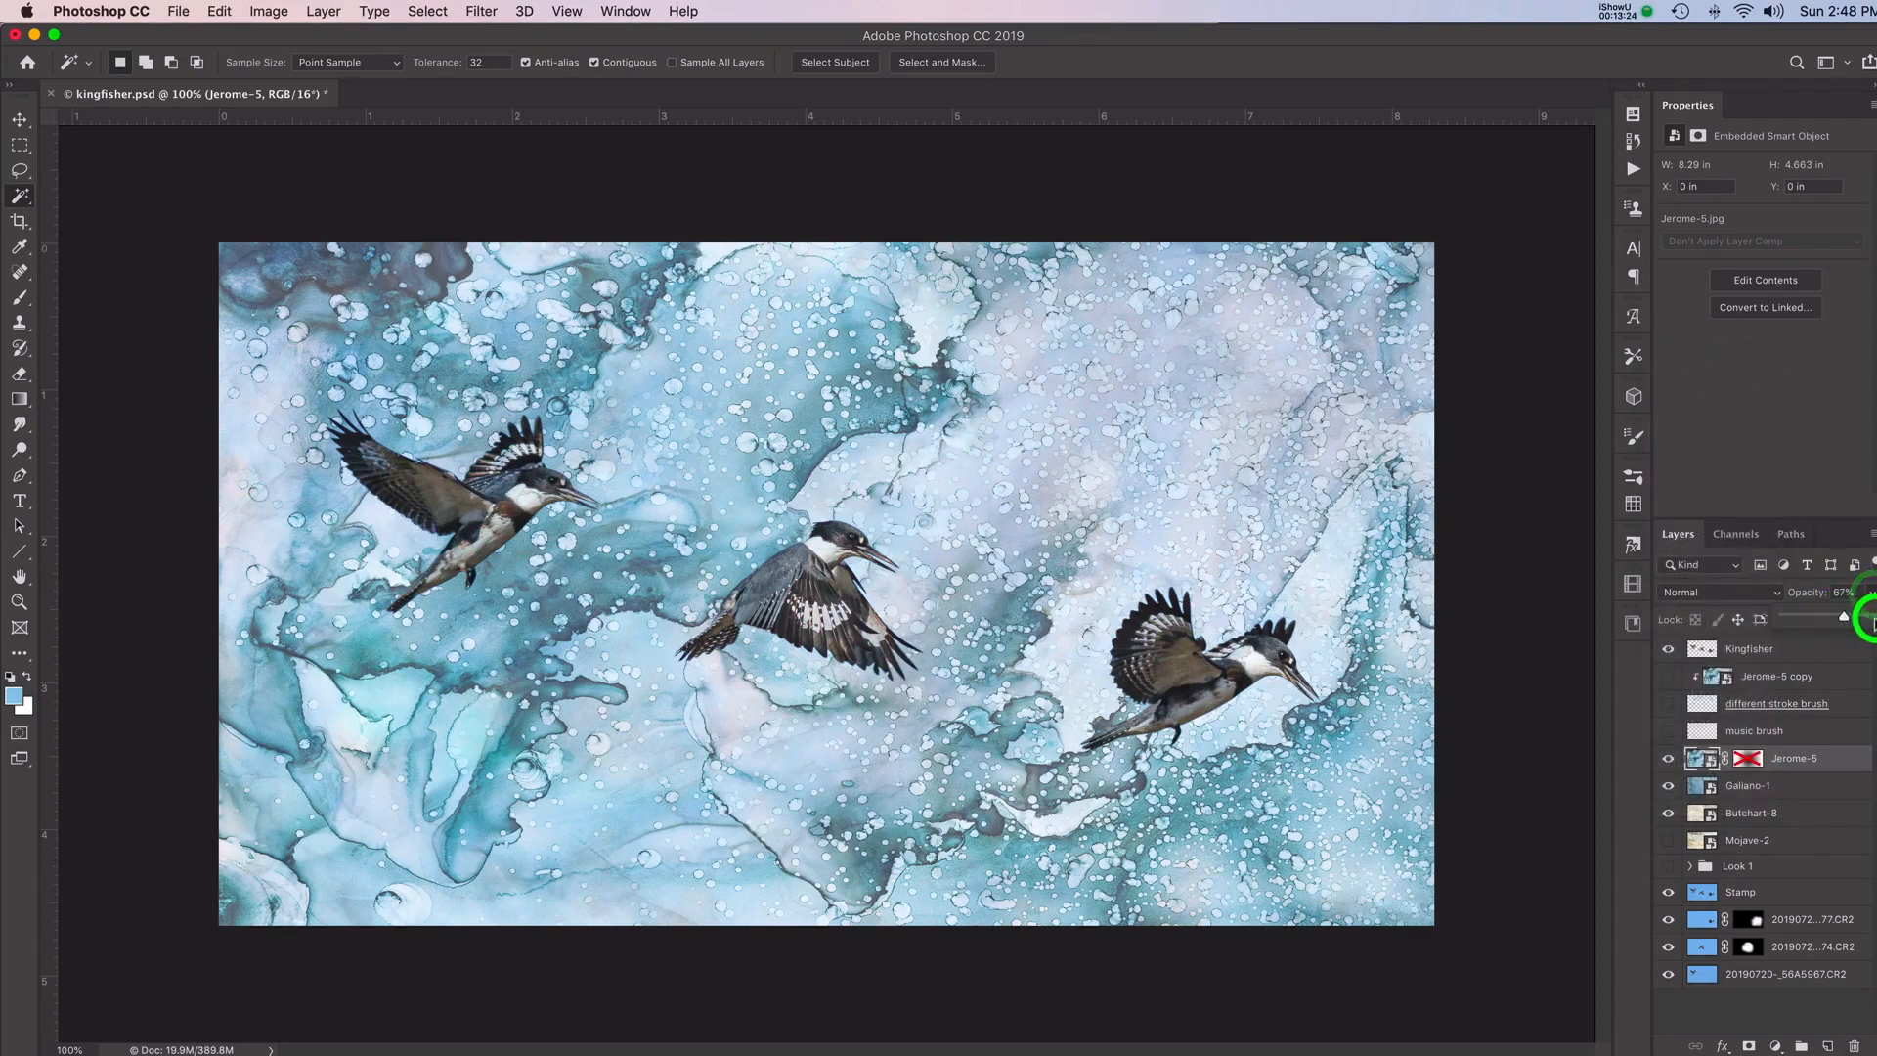
{"action": "left_click", "coordinate": [1870, 614]}
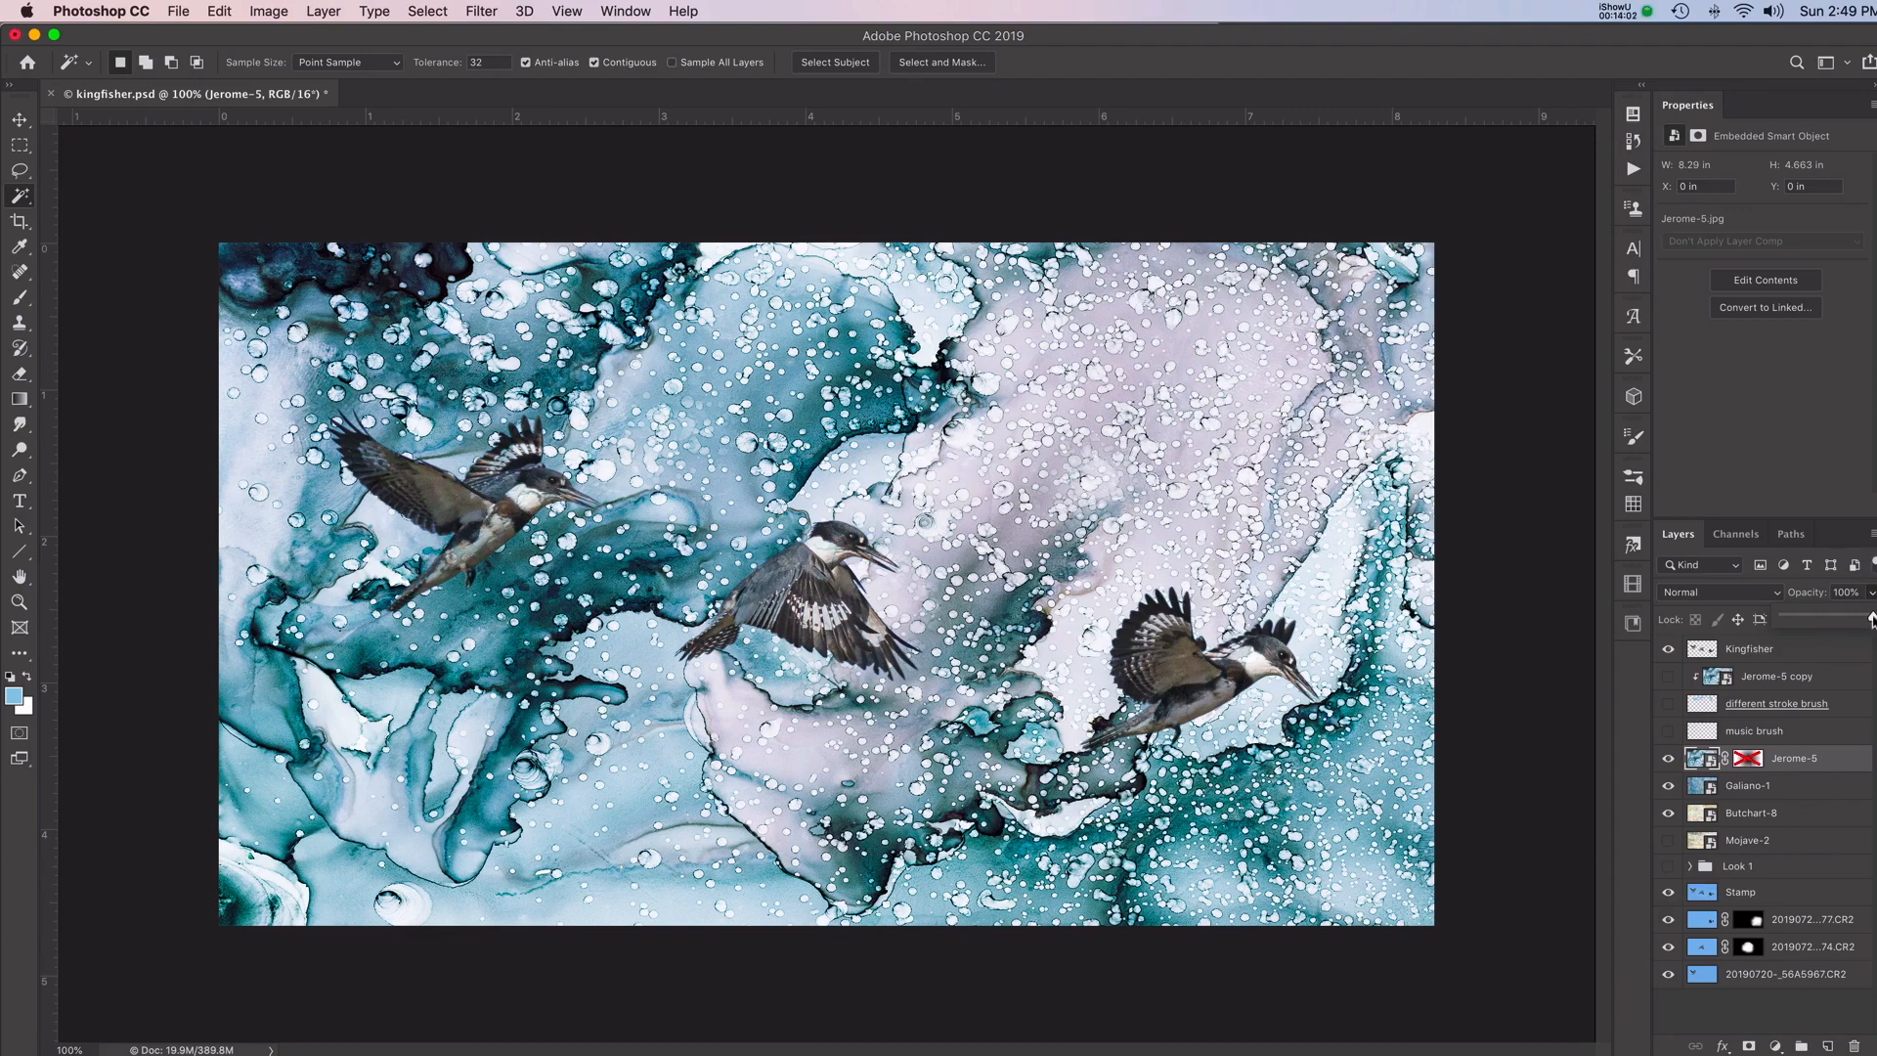
Reduce Jerome-5's opacity to 55% and set its blend mode to Soft Light
{"action": "left_click_drag", "start_coordinate": [1871, 618], "coordinate": [1831, 621]}
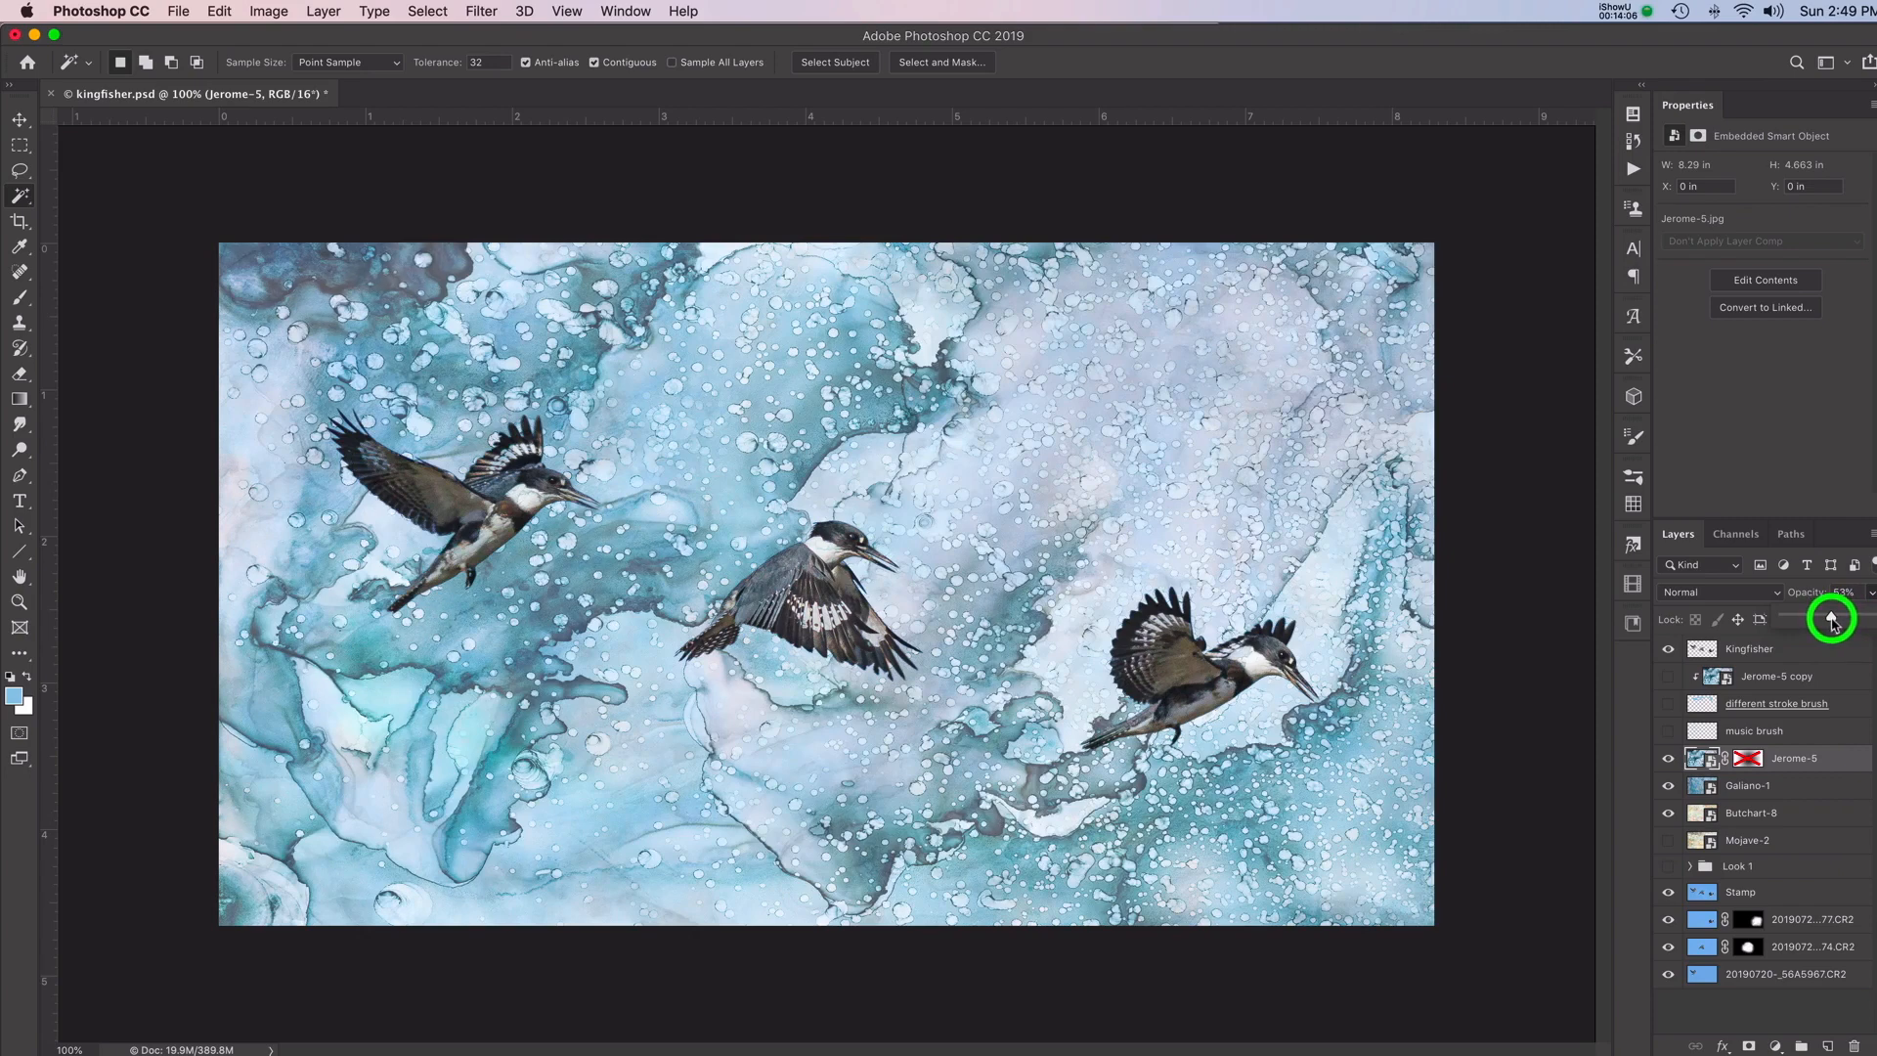
{"action": "left_click_drag", "start_coordinate": [1832, 622], "coordinate": [1834, 625]}
{"action": "left_click", "coordinate": [1748, 596]}
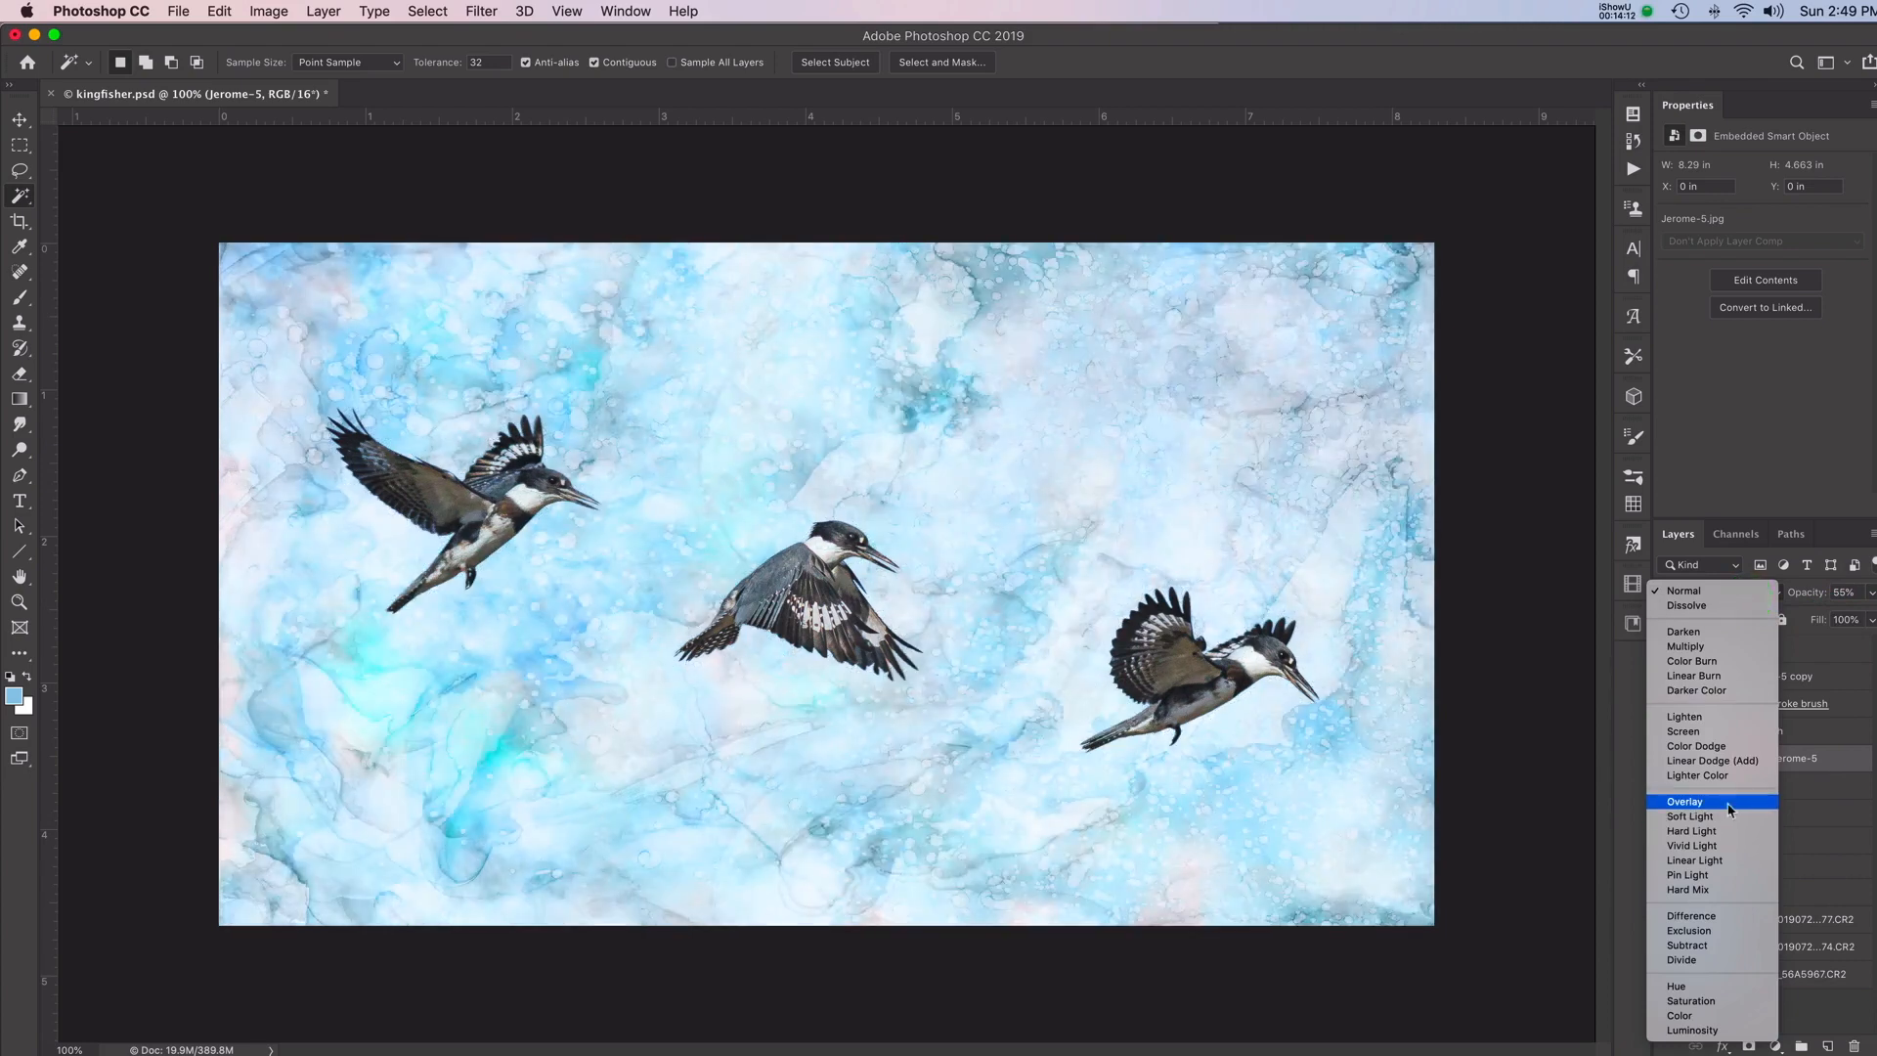
{"action": "left_click", "coordinate": [1731, 818]}
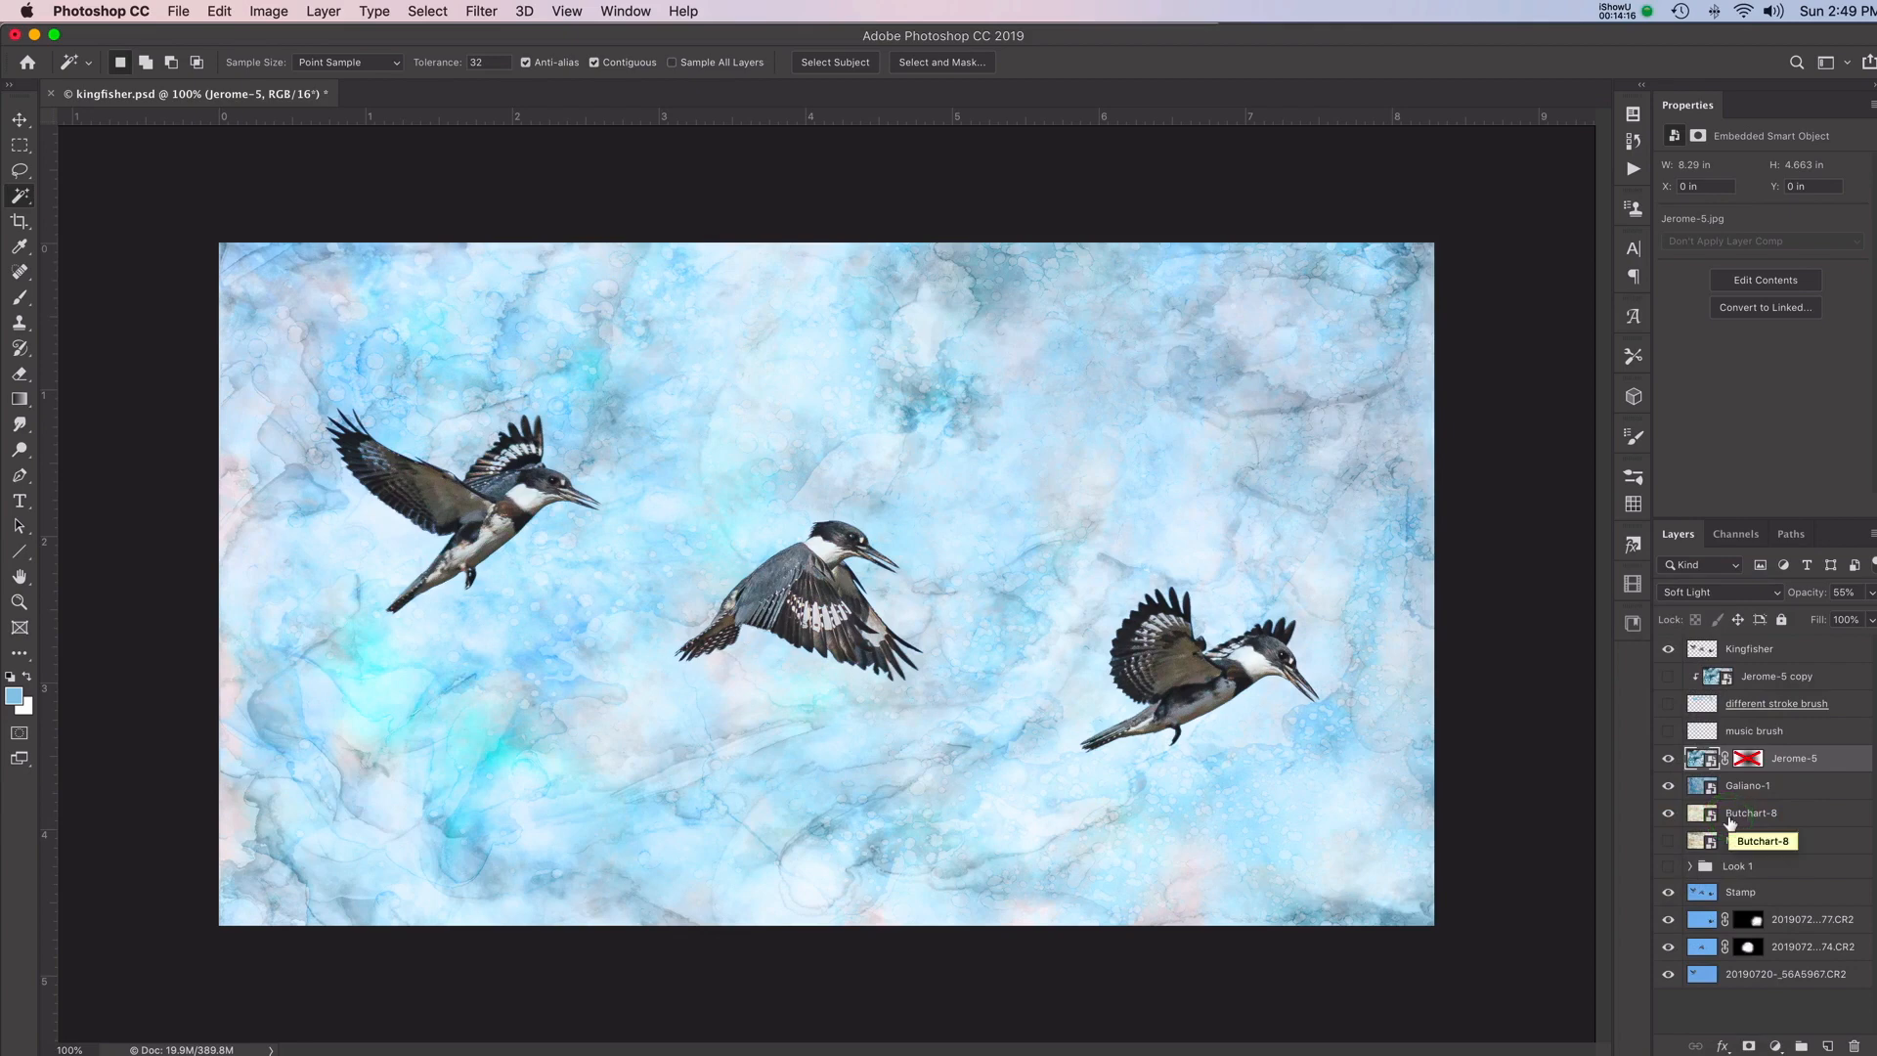
Enable the Jerome-5 layer mask and set the layer's blend mode to Overlay
{"action": "right_click", "coordinate": [1751, 764]}
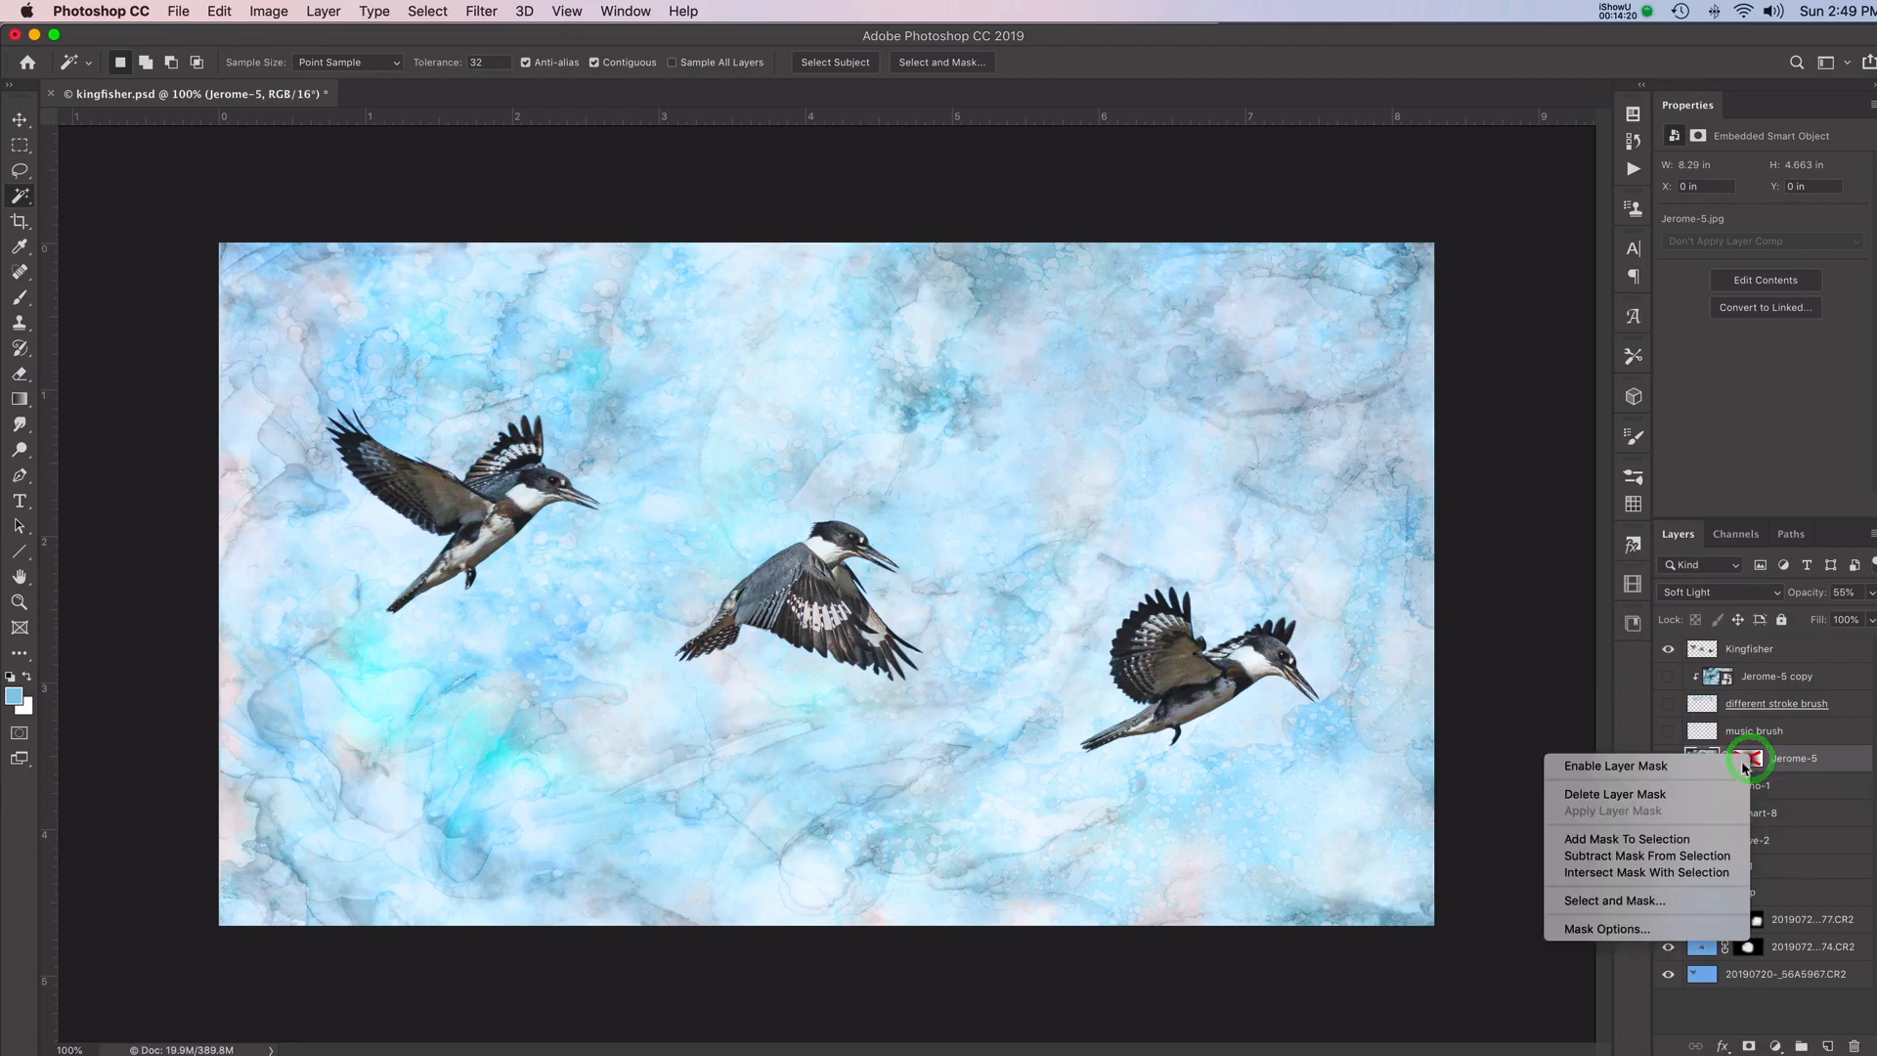
{"action": "left_click", "coordinate": [1720, 772]}
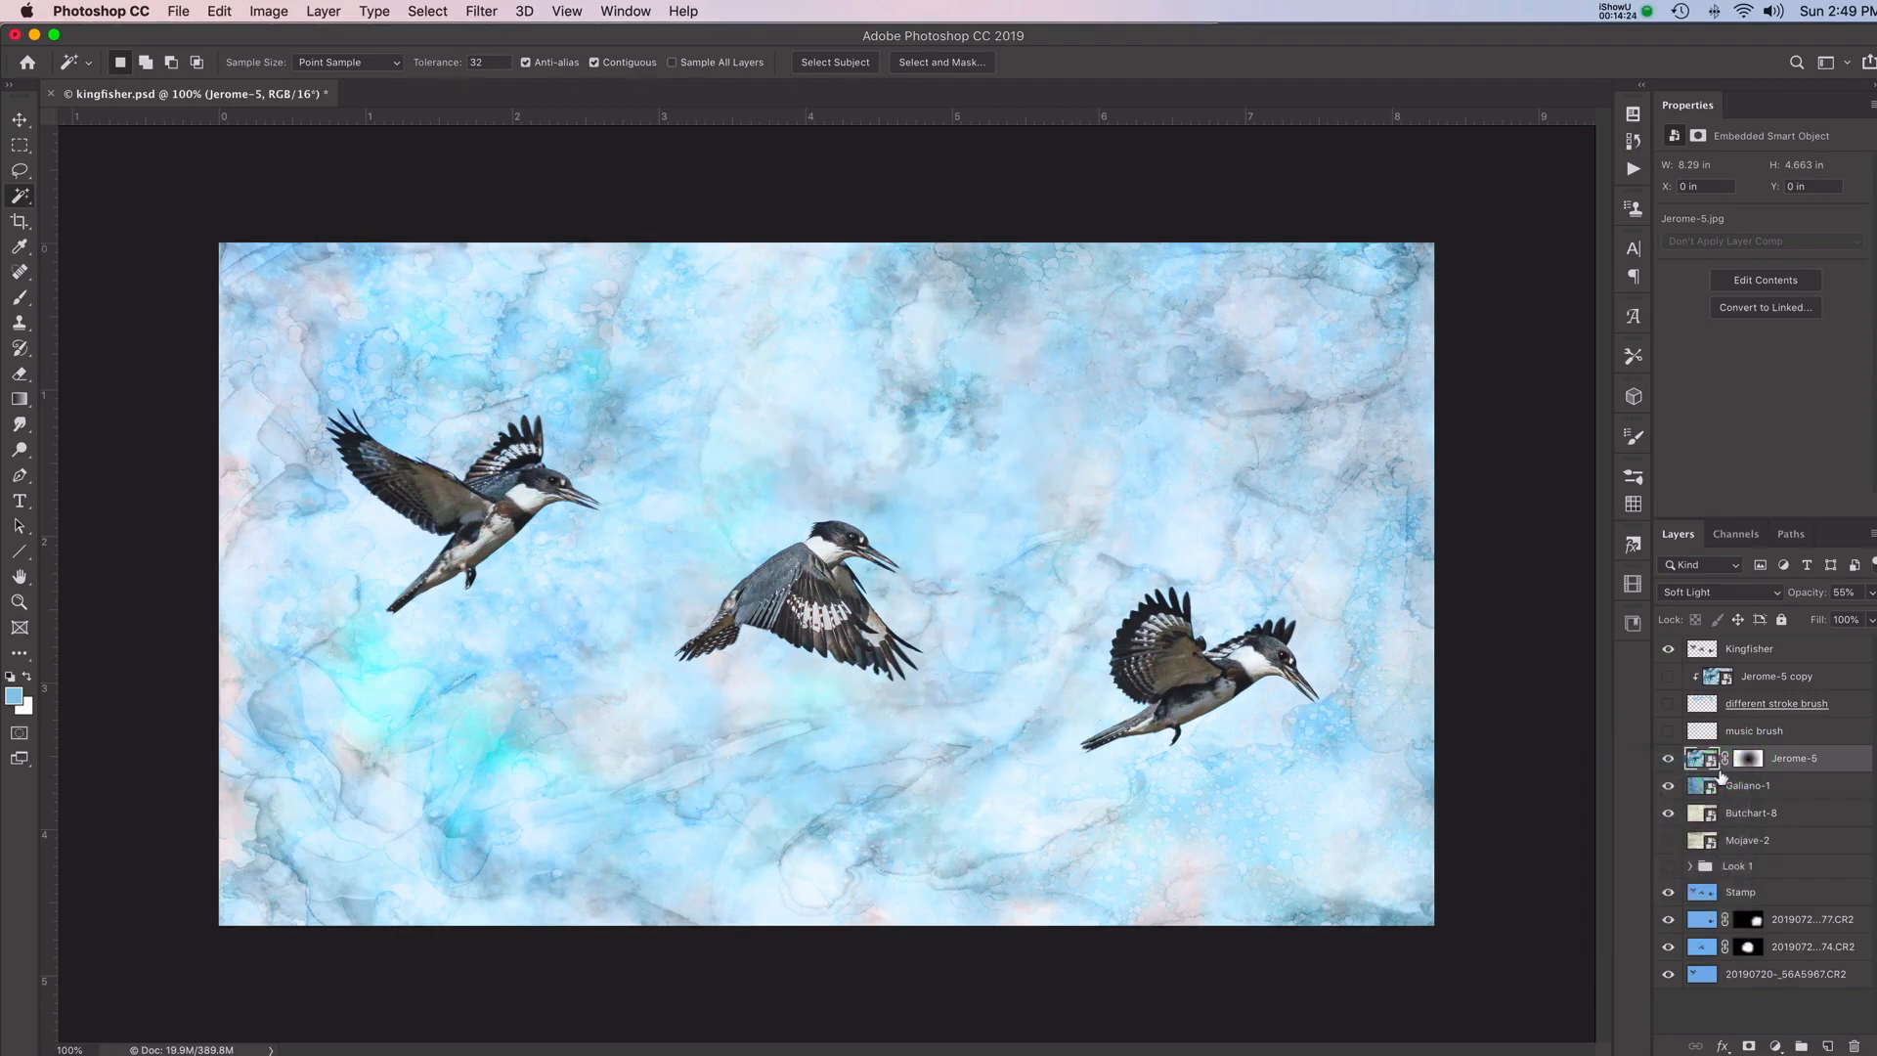
{"action": "left_click", "coordinate": [1698, 592]}
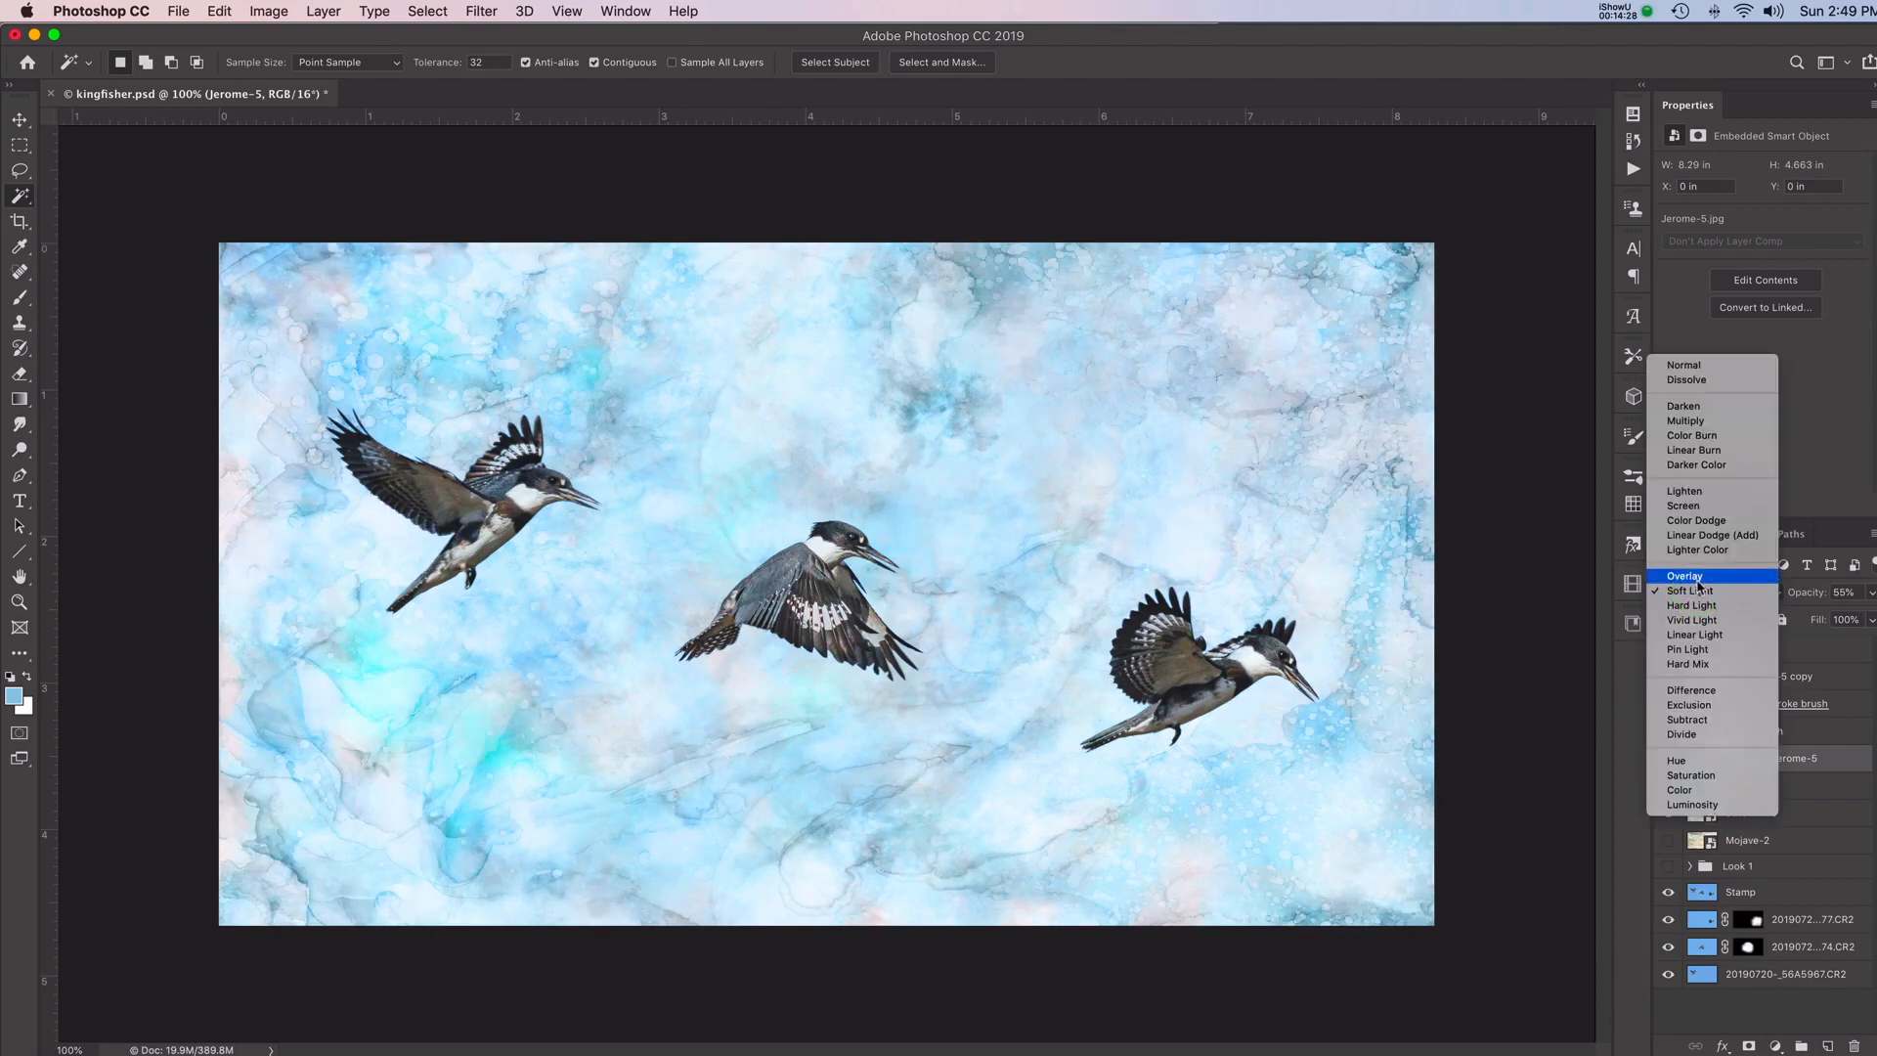
{"action": "left_click", "coordinate": [1697, 582]}
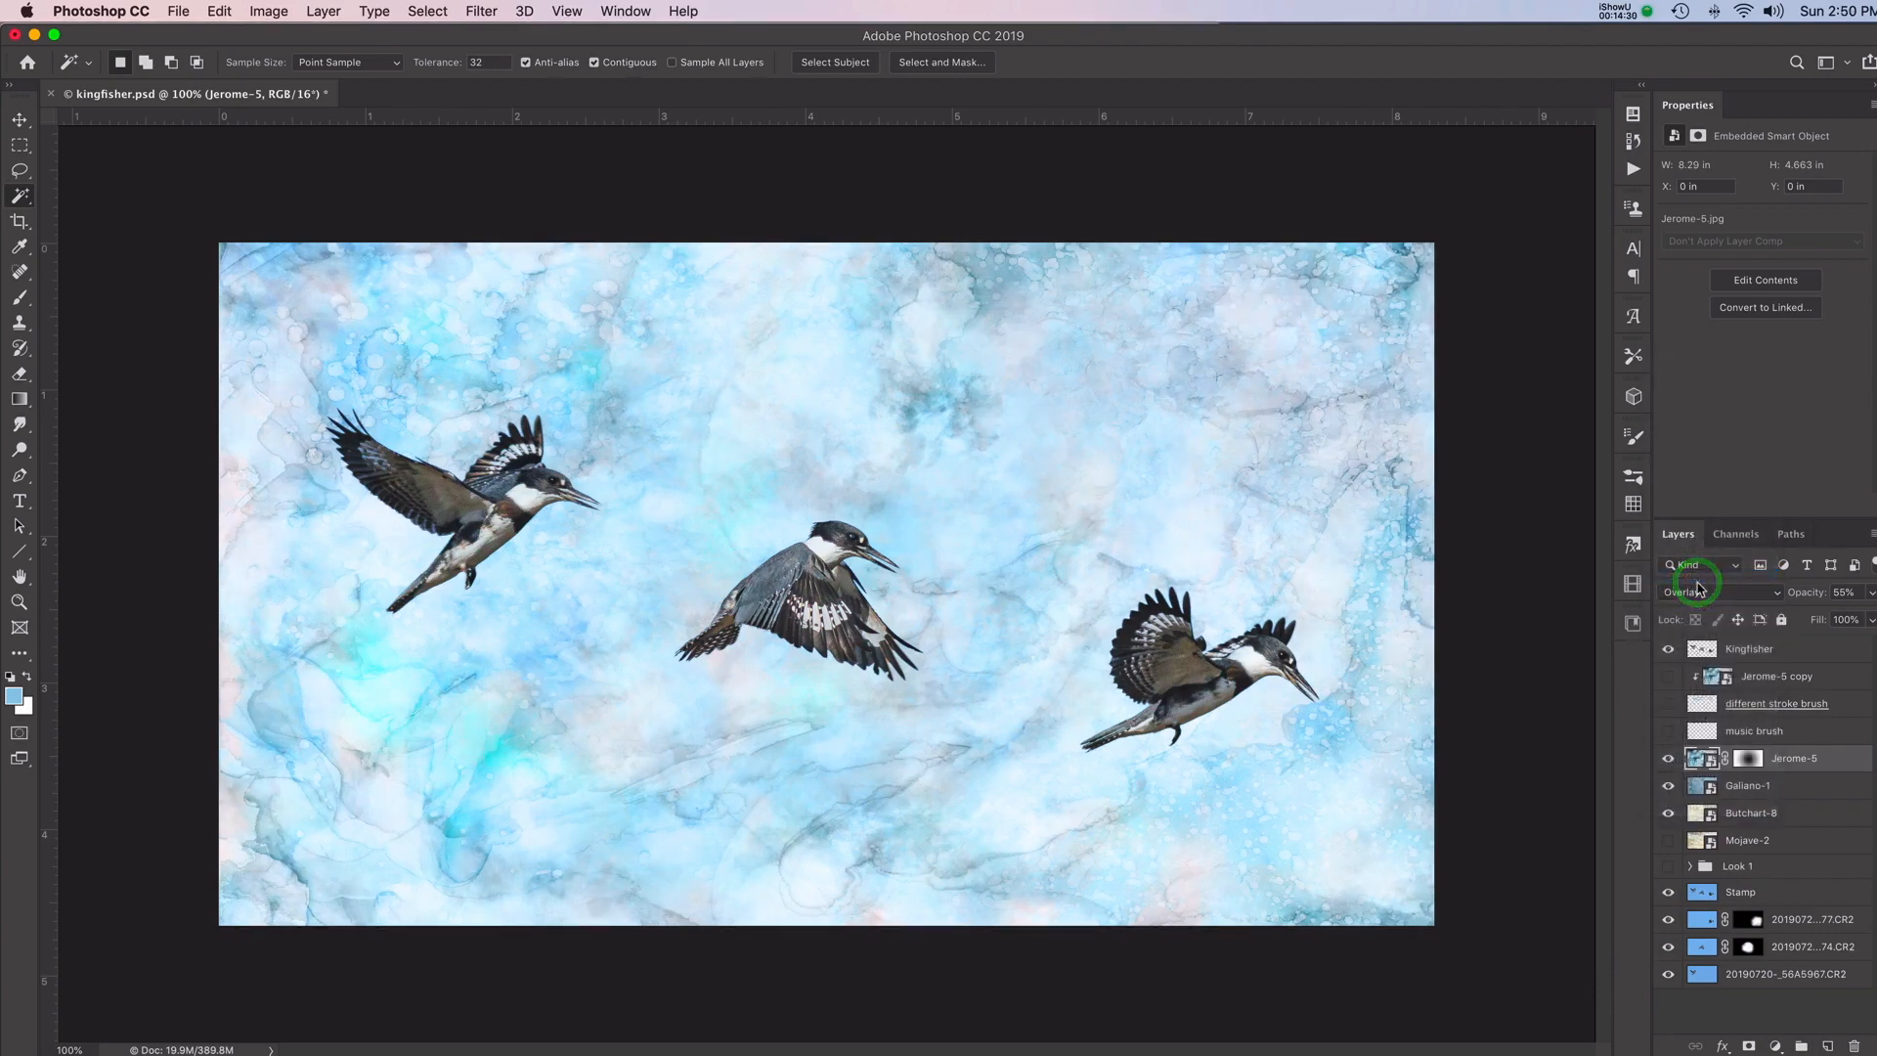
Disable the Jerome-5 layer mask to compare the full texture and enable it again
{"action": "left_click", "coordinate": [1748, 760]}
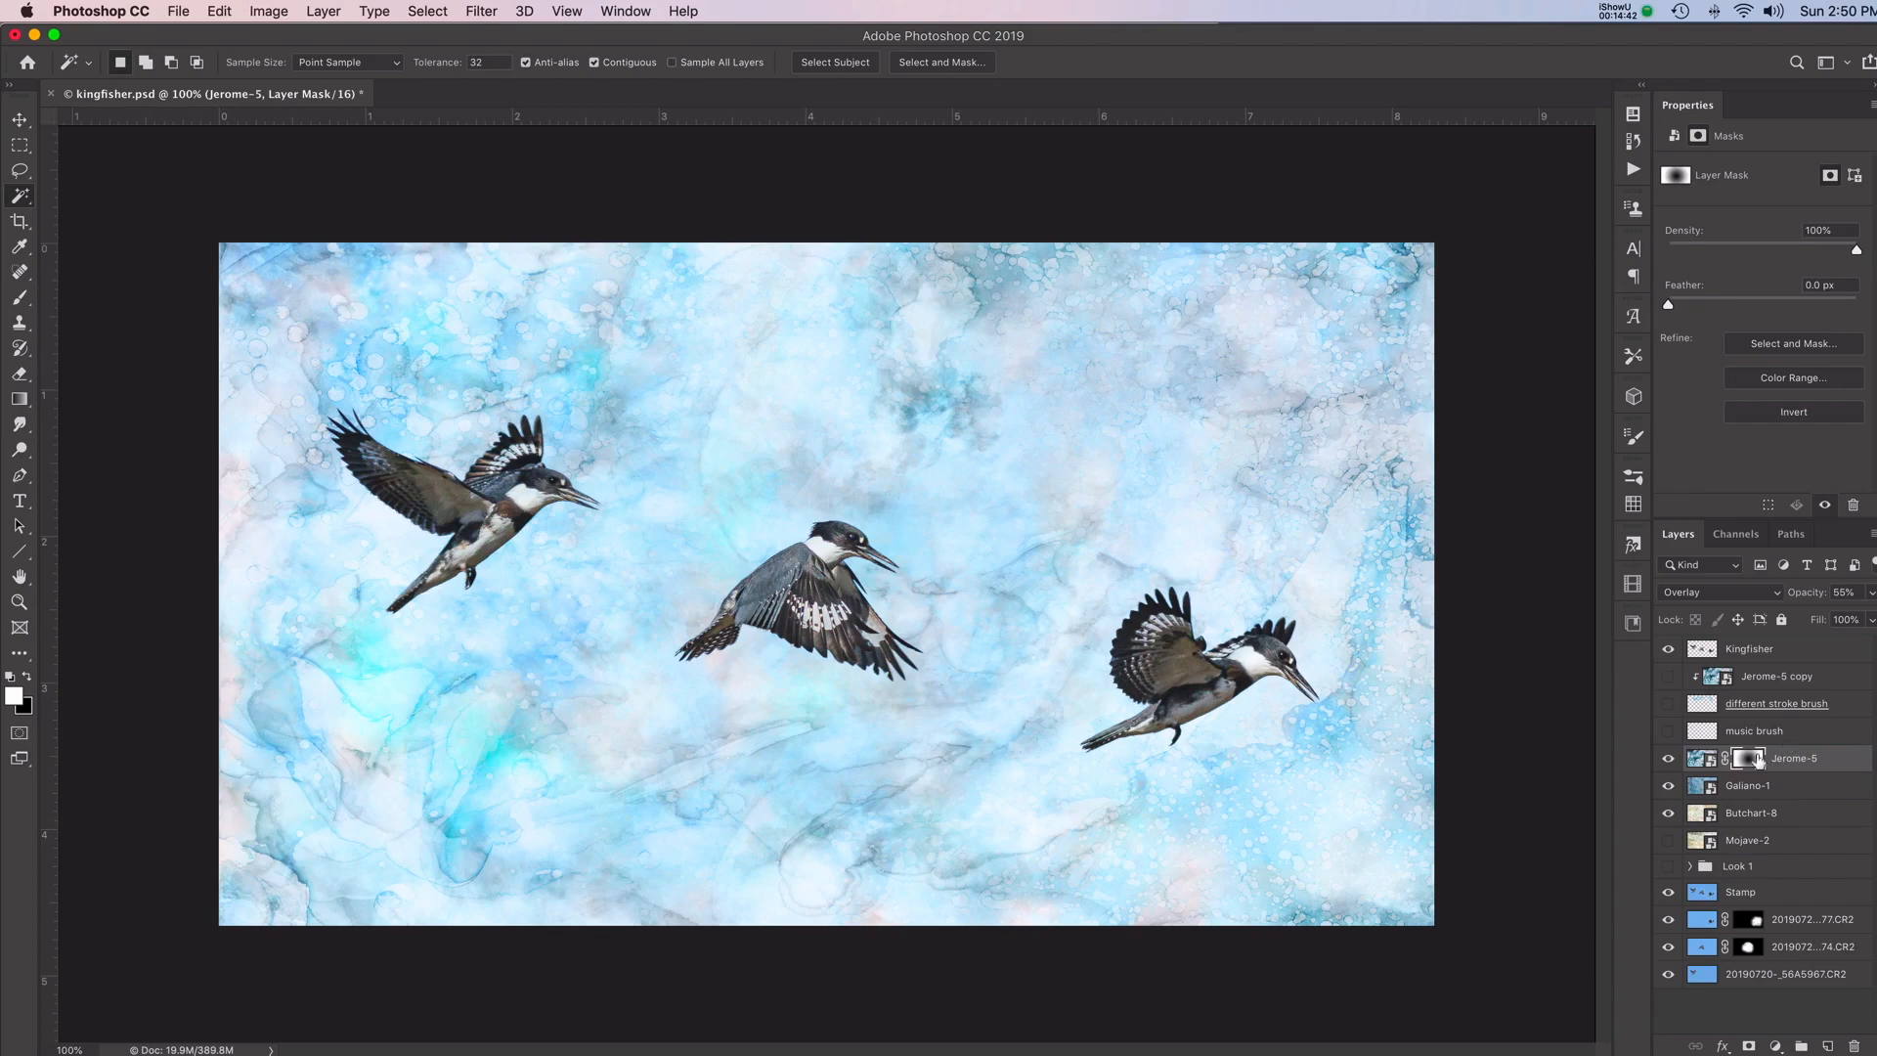
{"action": "right_click", "coordinate": [1746, 757]}
{"action": "left_click", "coordinate": [1720, 763]}
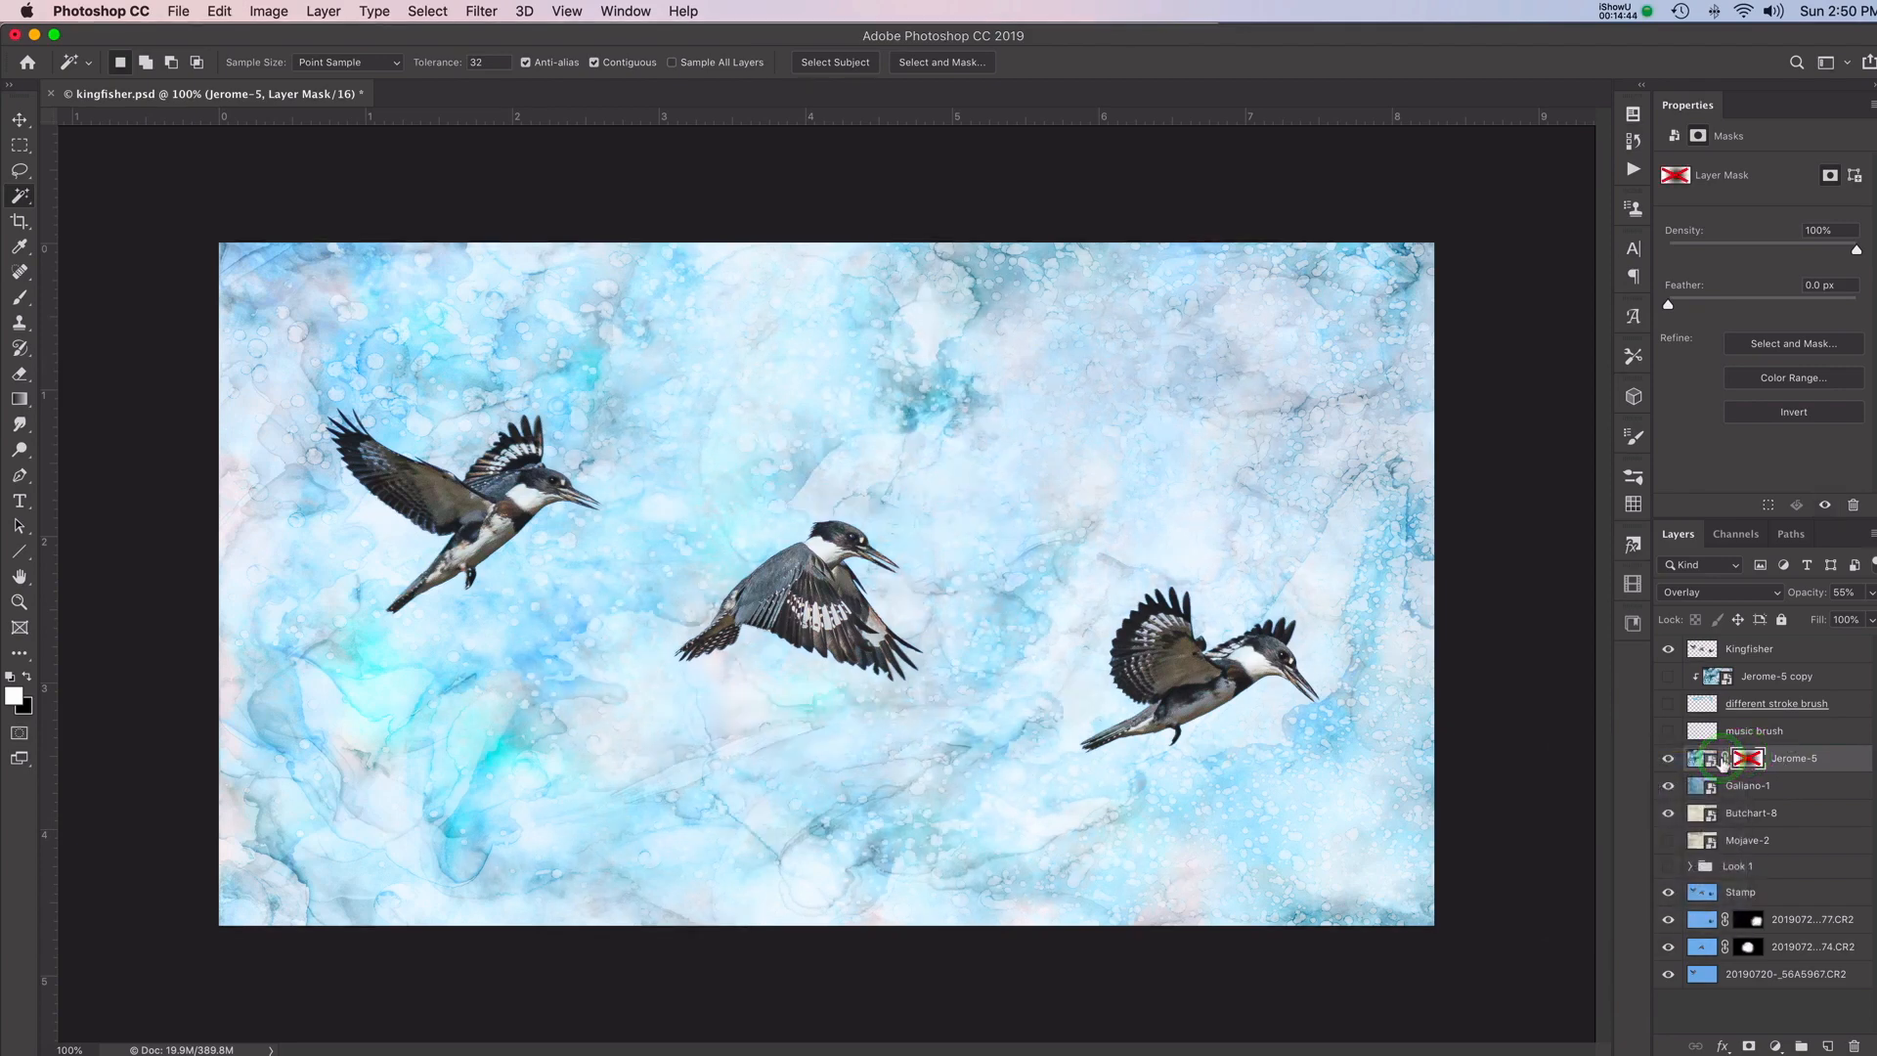
{"action": "right_click", "coordinate": [1744, 758]}
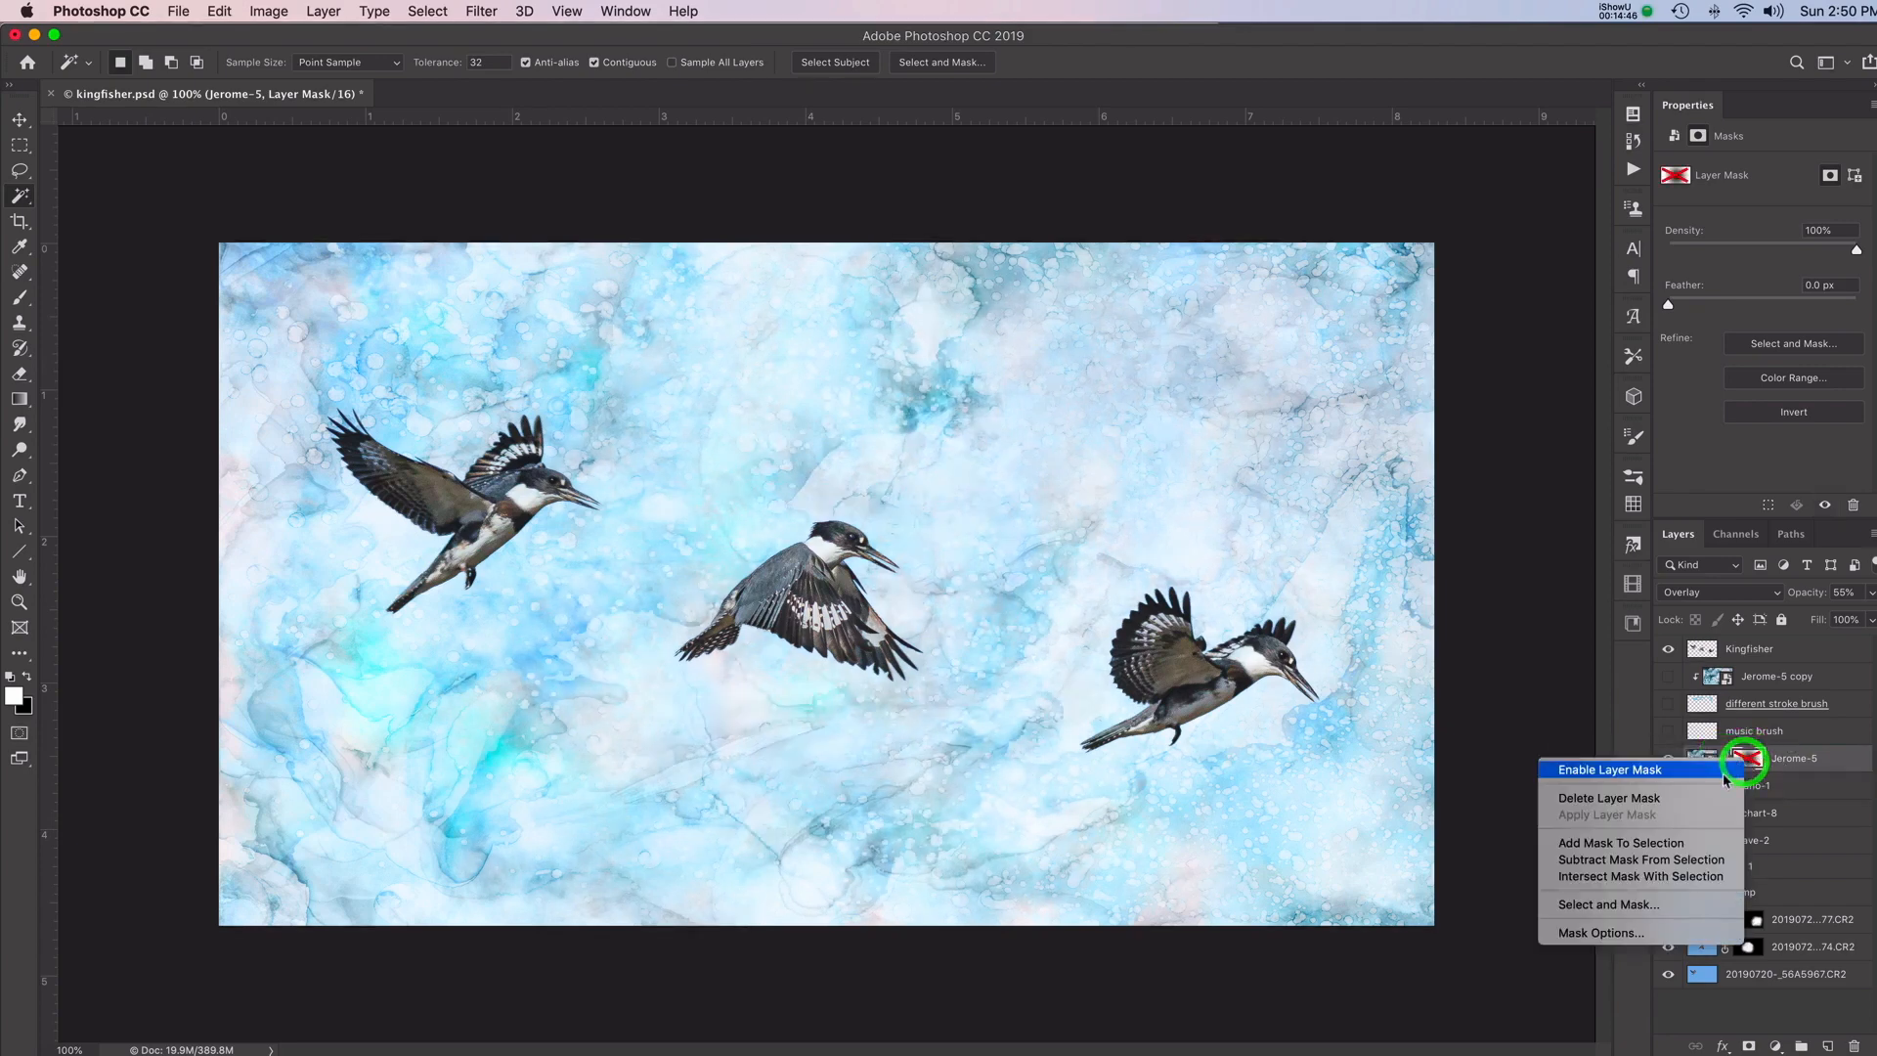
{"action": "left_click", "coordinate": [1716, 771]}
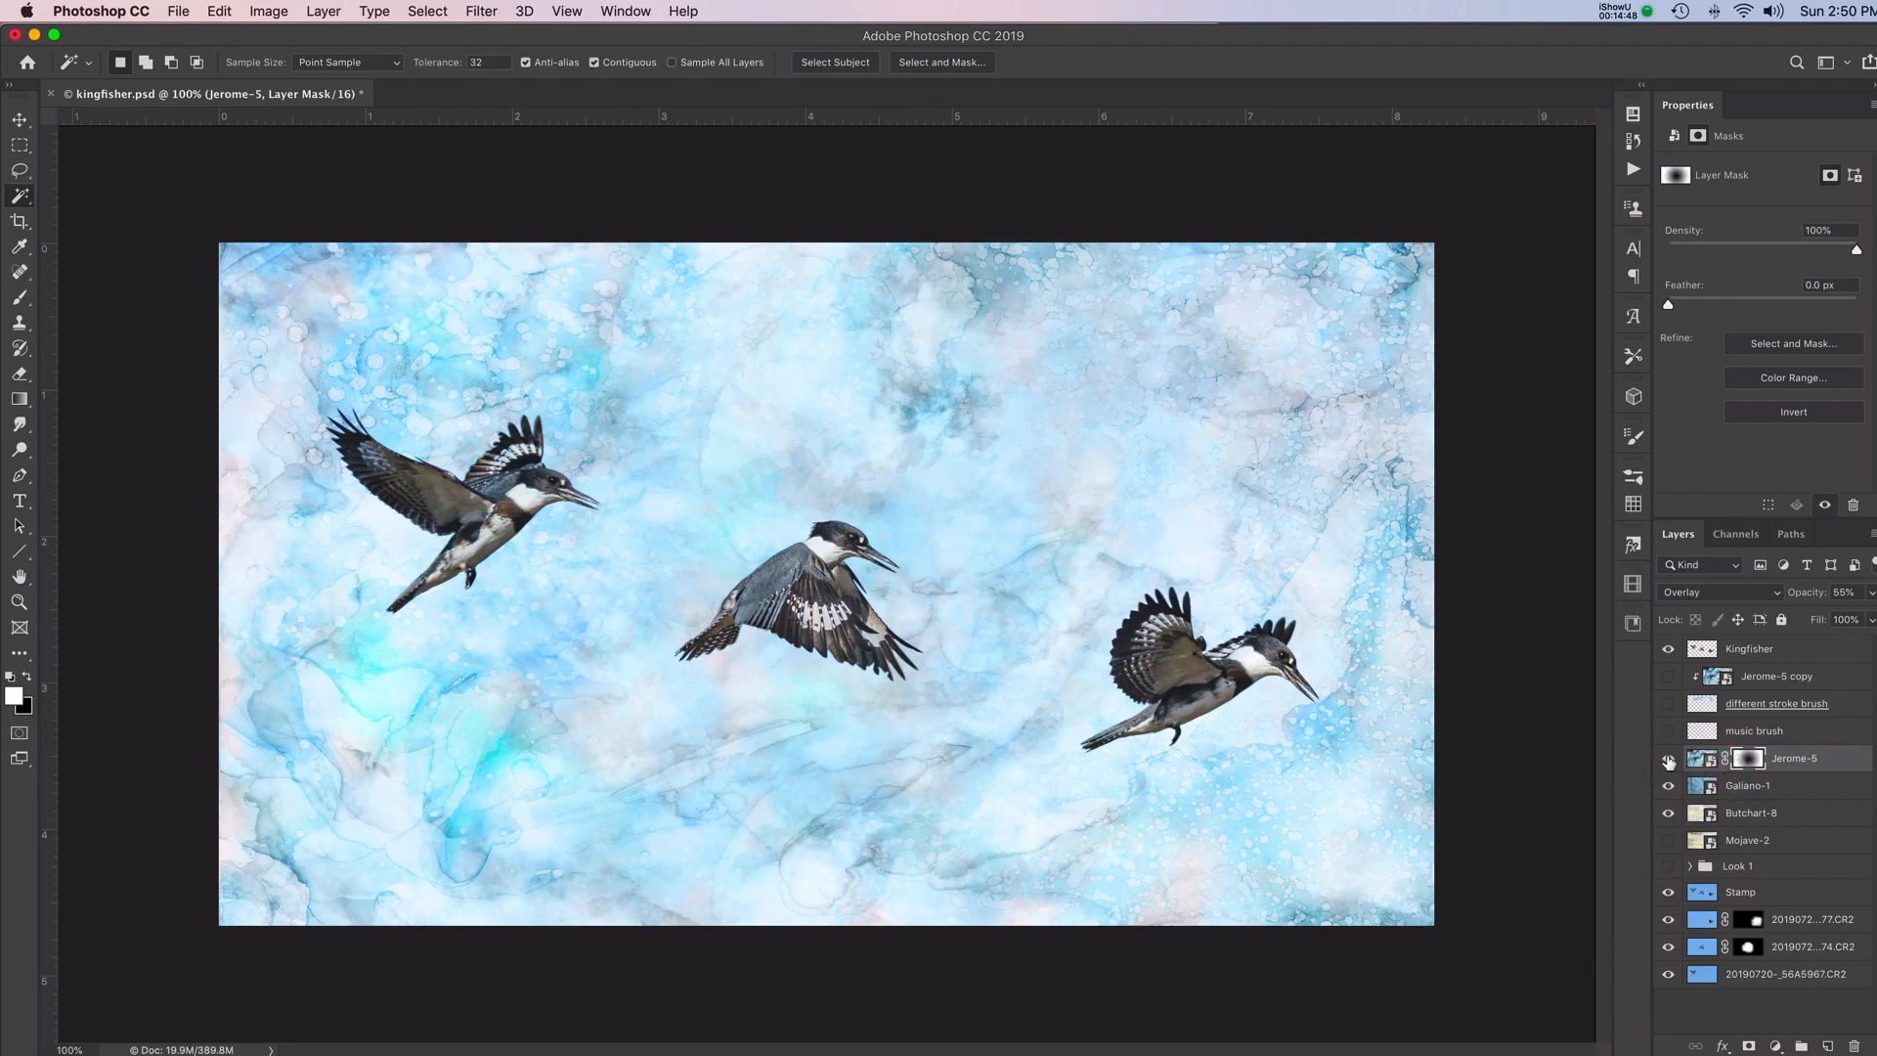
Set Jerome-5's blend mode to Soft Light, and hide and reshow the layer to compare its effect
{"action": "left_click", "coordinate": [1706, 591]}
{"action": "left_click", "coordinate": [1709, 608]}
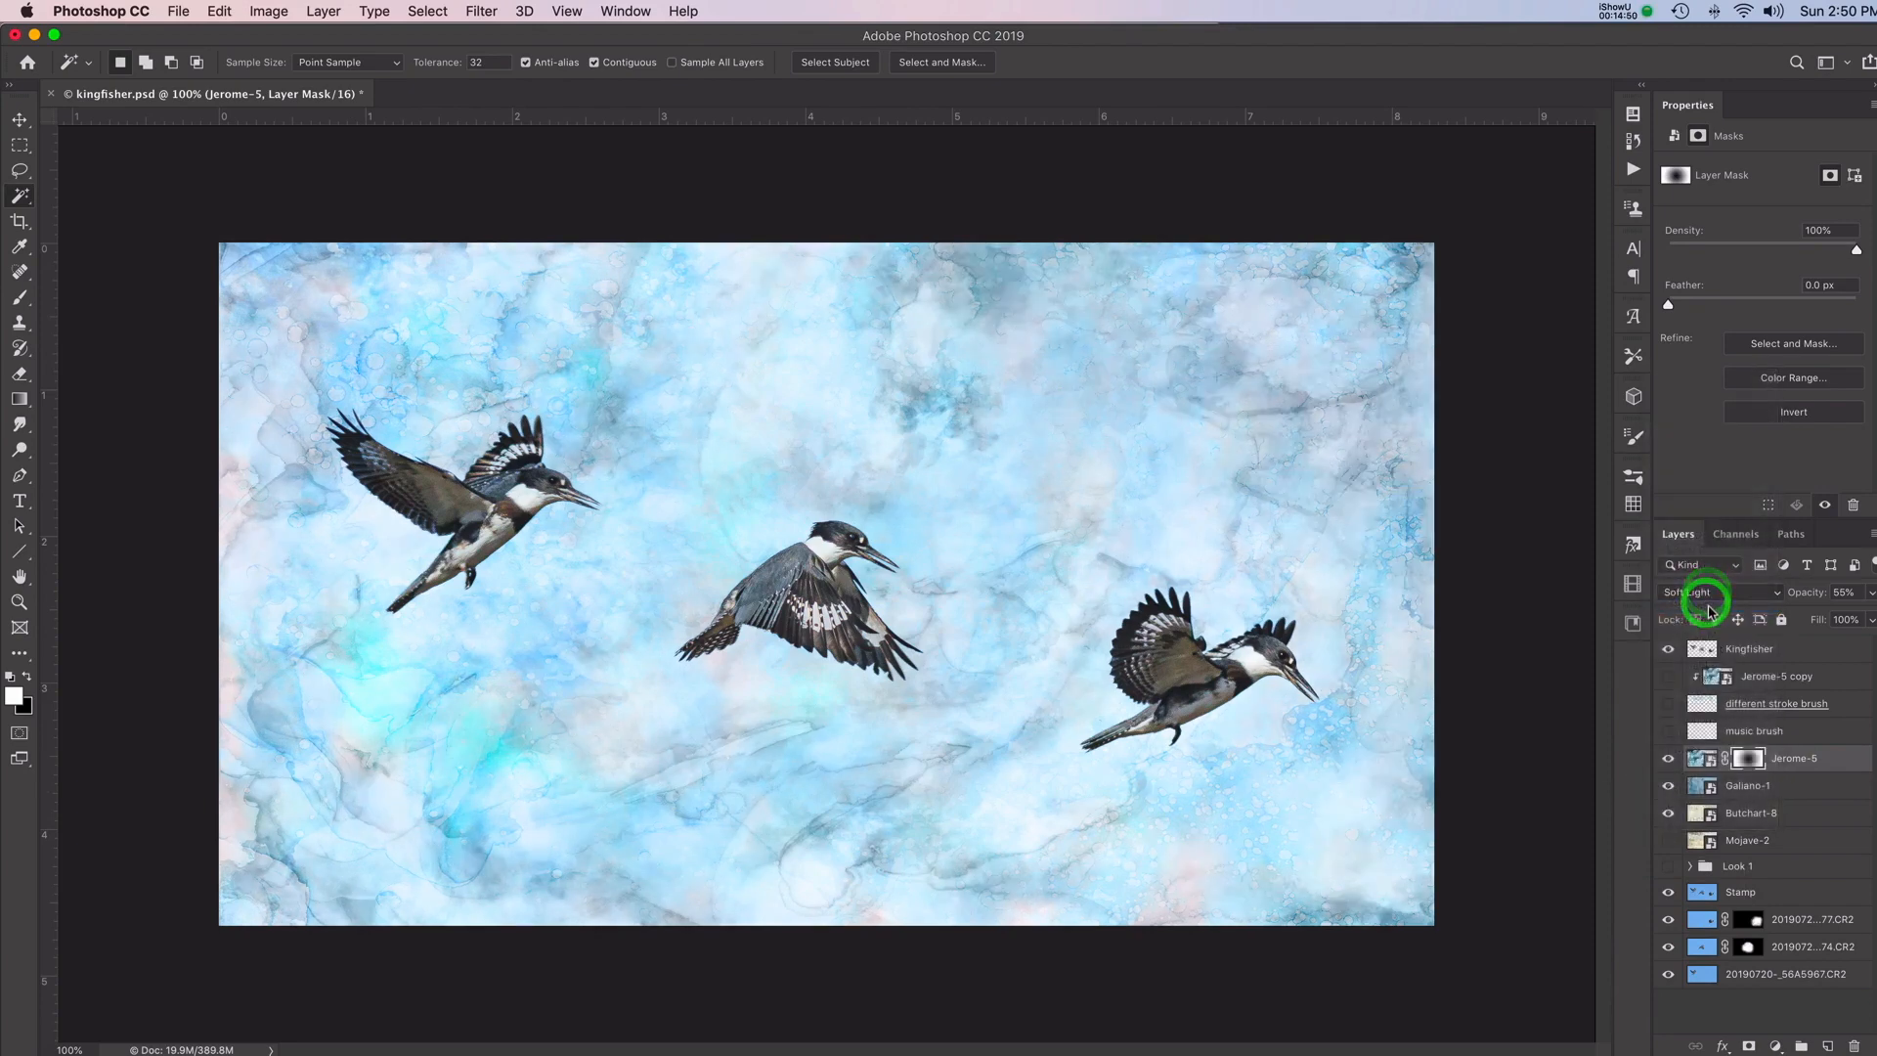
{"action": "left_click", "coordinate": [1669, 761]}
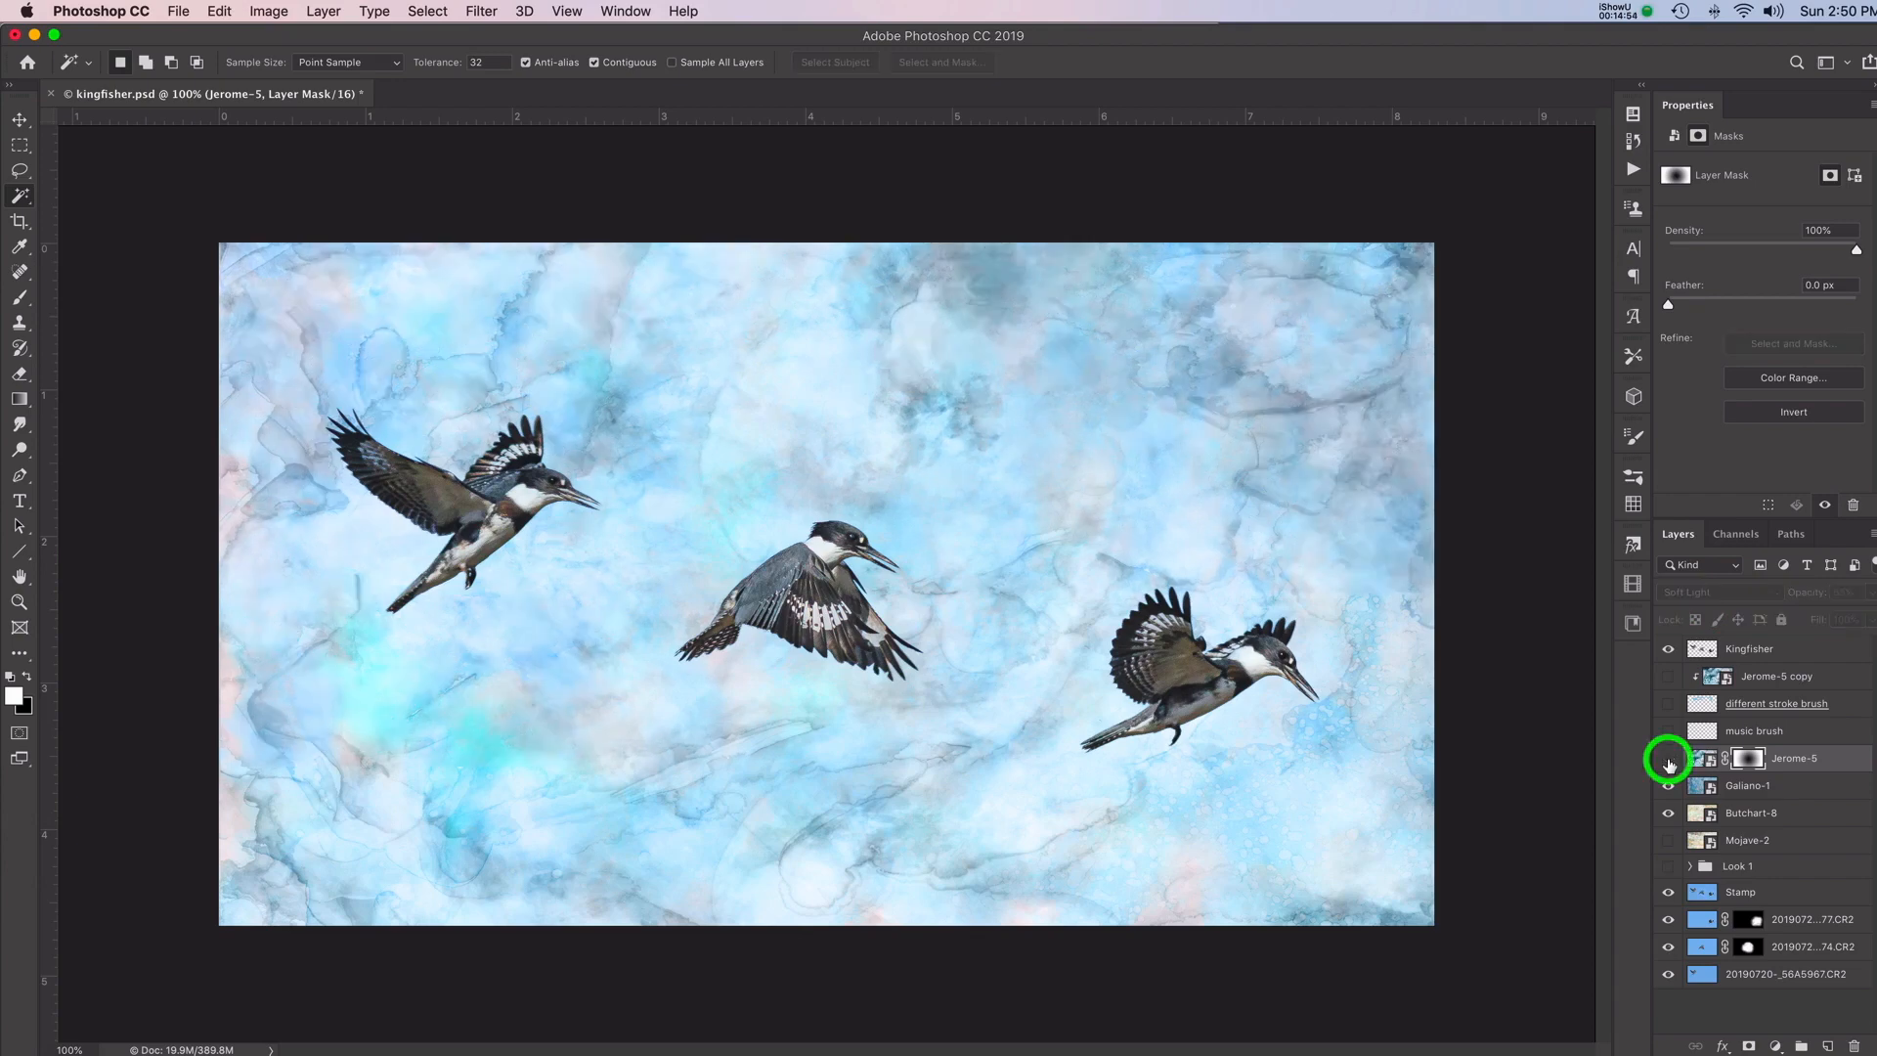
{"action": "left_click", "coordinate": [1668, 761]}
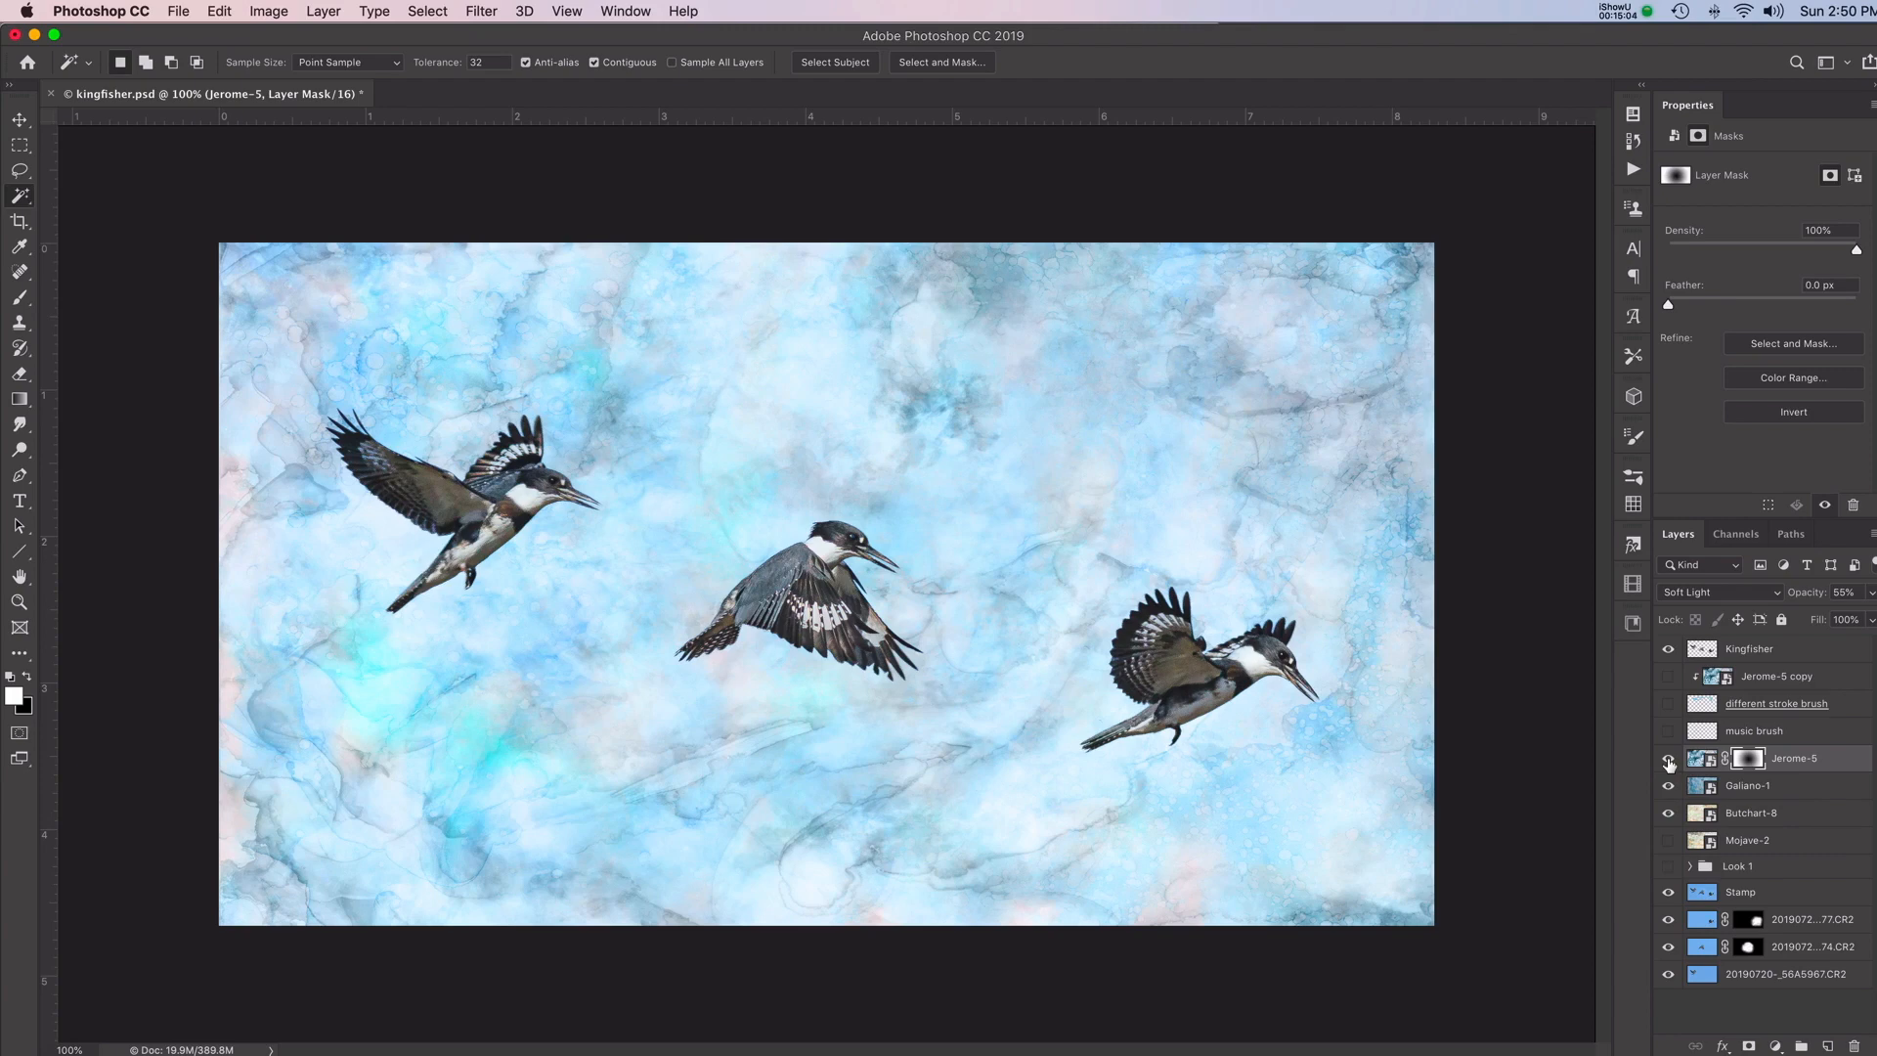
Add an empty layer above Jerome-5 and choose the Music 6 Purcell brush from the music brush set
{"action": "left_click", "coordinate": [1828, 1047]}
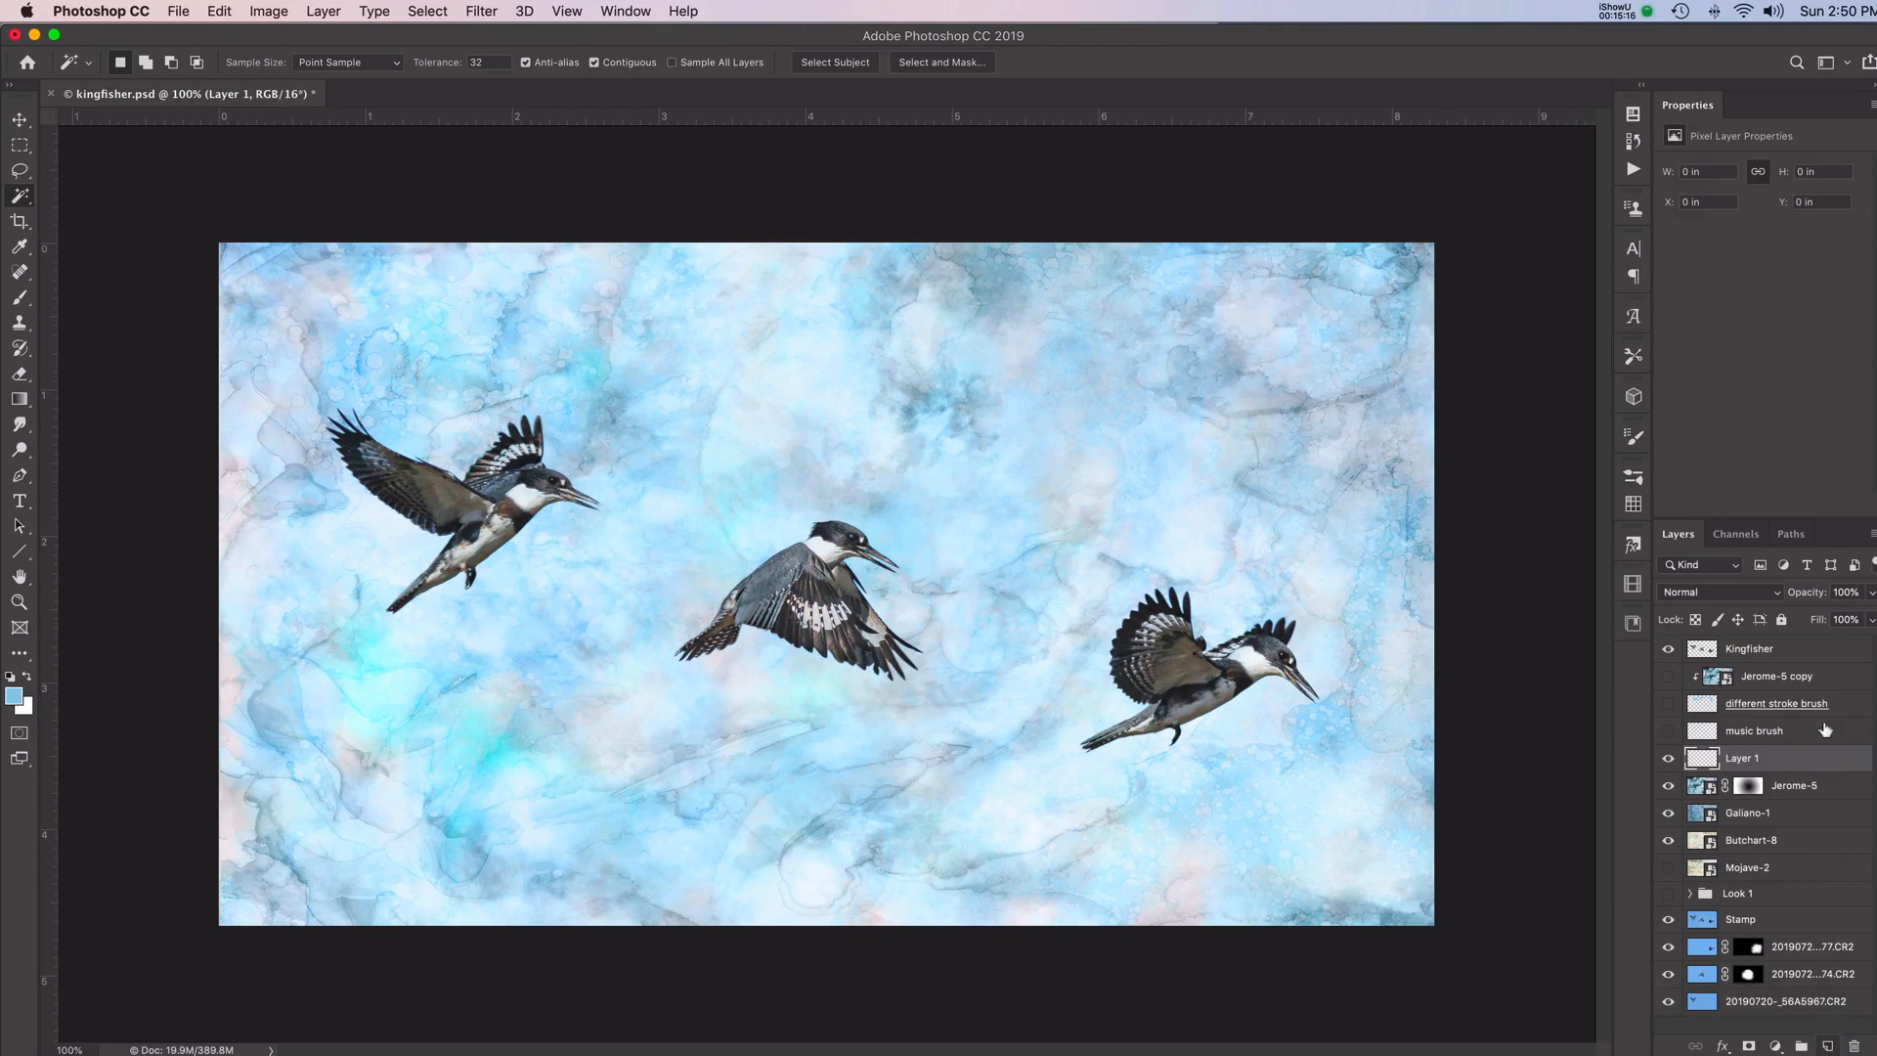
{"action": "left_click", "coordinate": [1633, 477]}
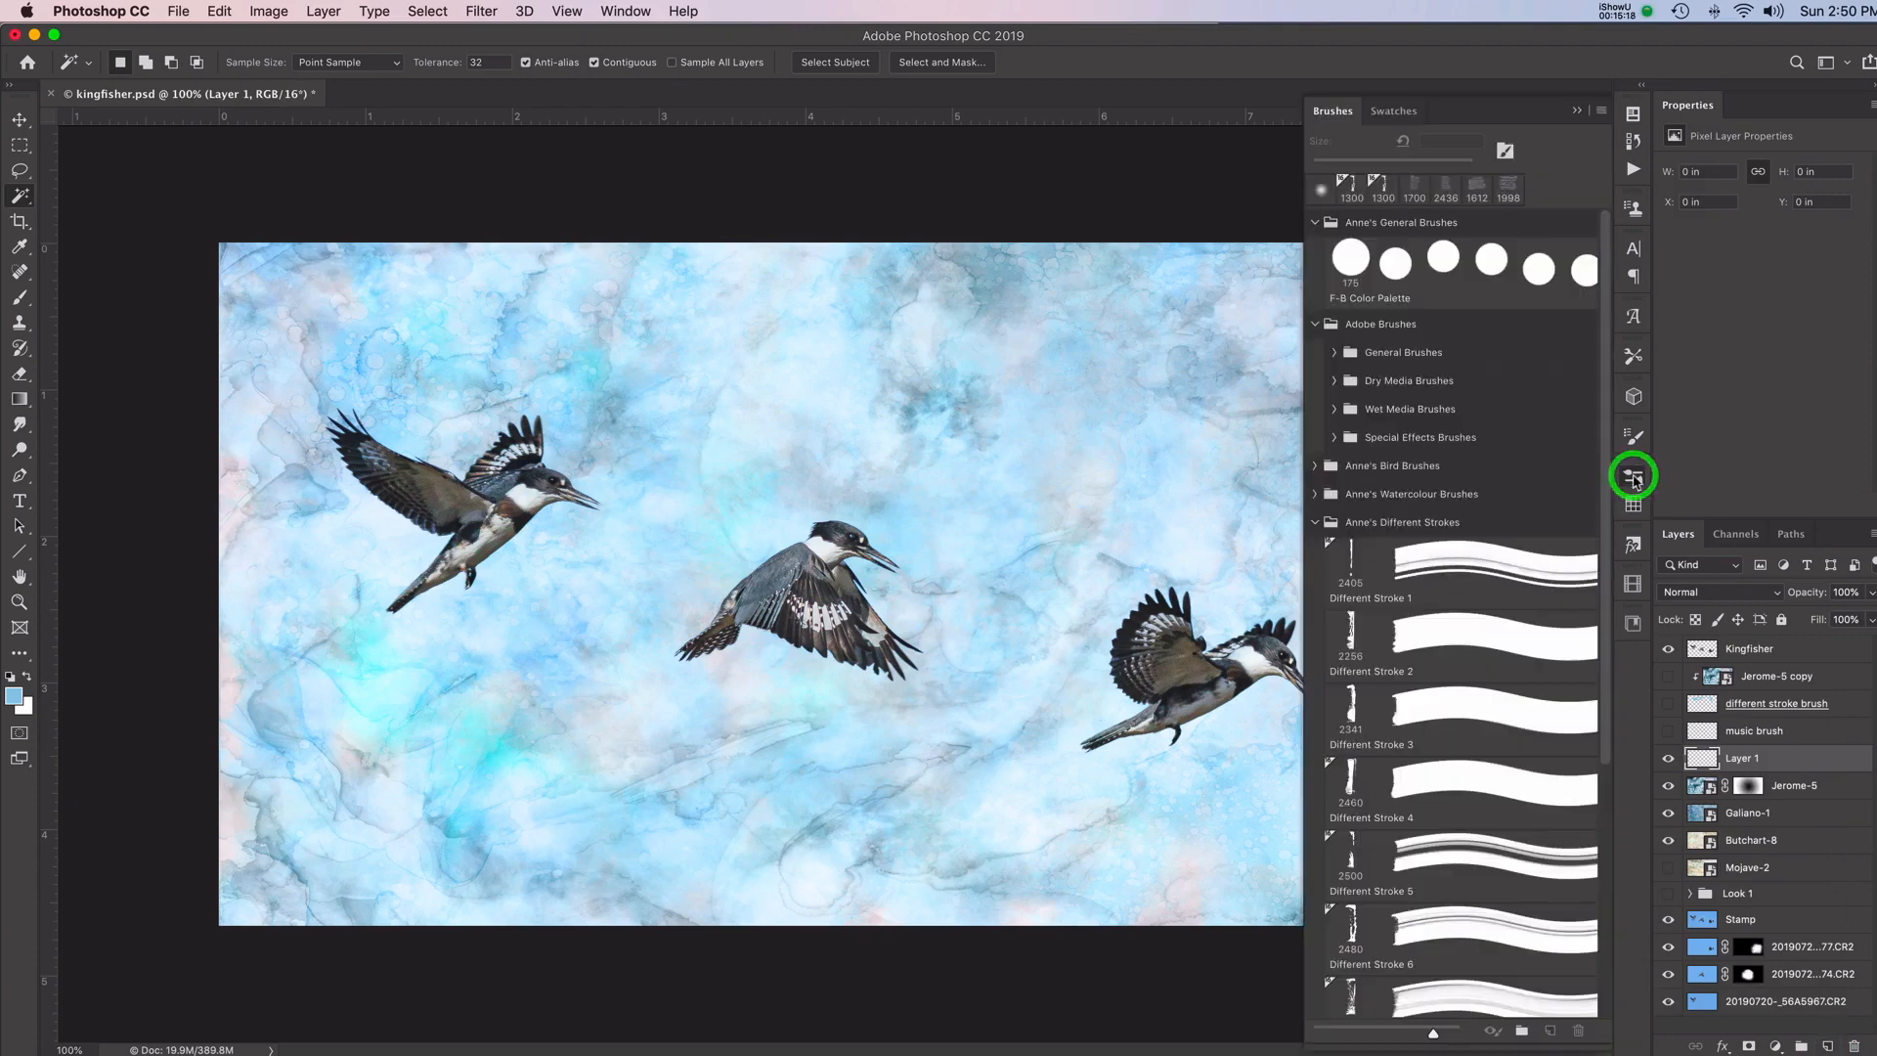
{"action": "left_click", "coordinate": [1315, 523]}
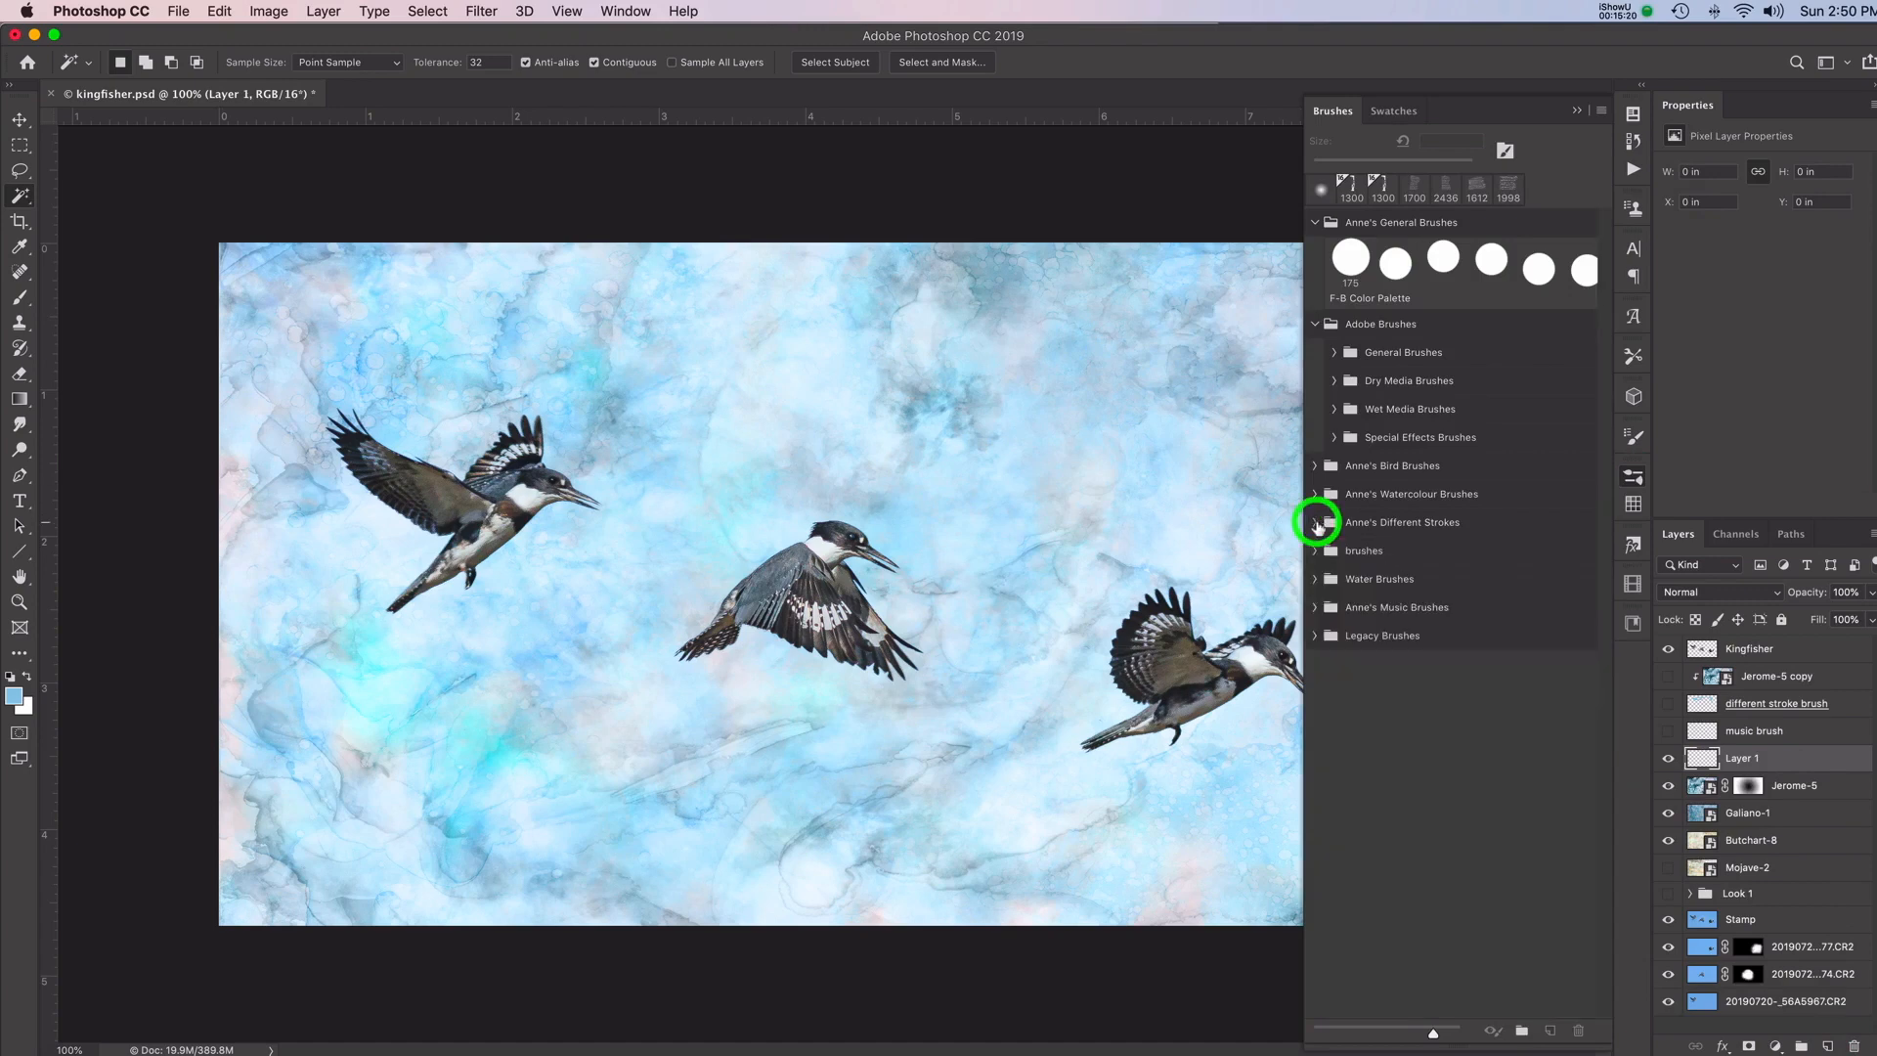
{"action": "left_click", "coordinate": [1316, 223]}
{"action": "left_click", "coordinate": [1315, 251]}
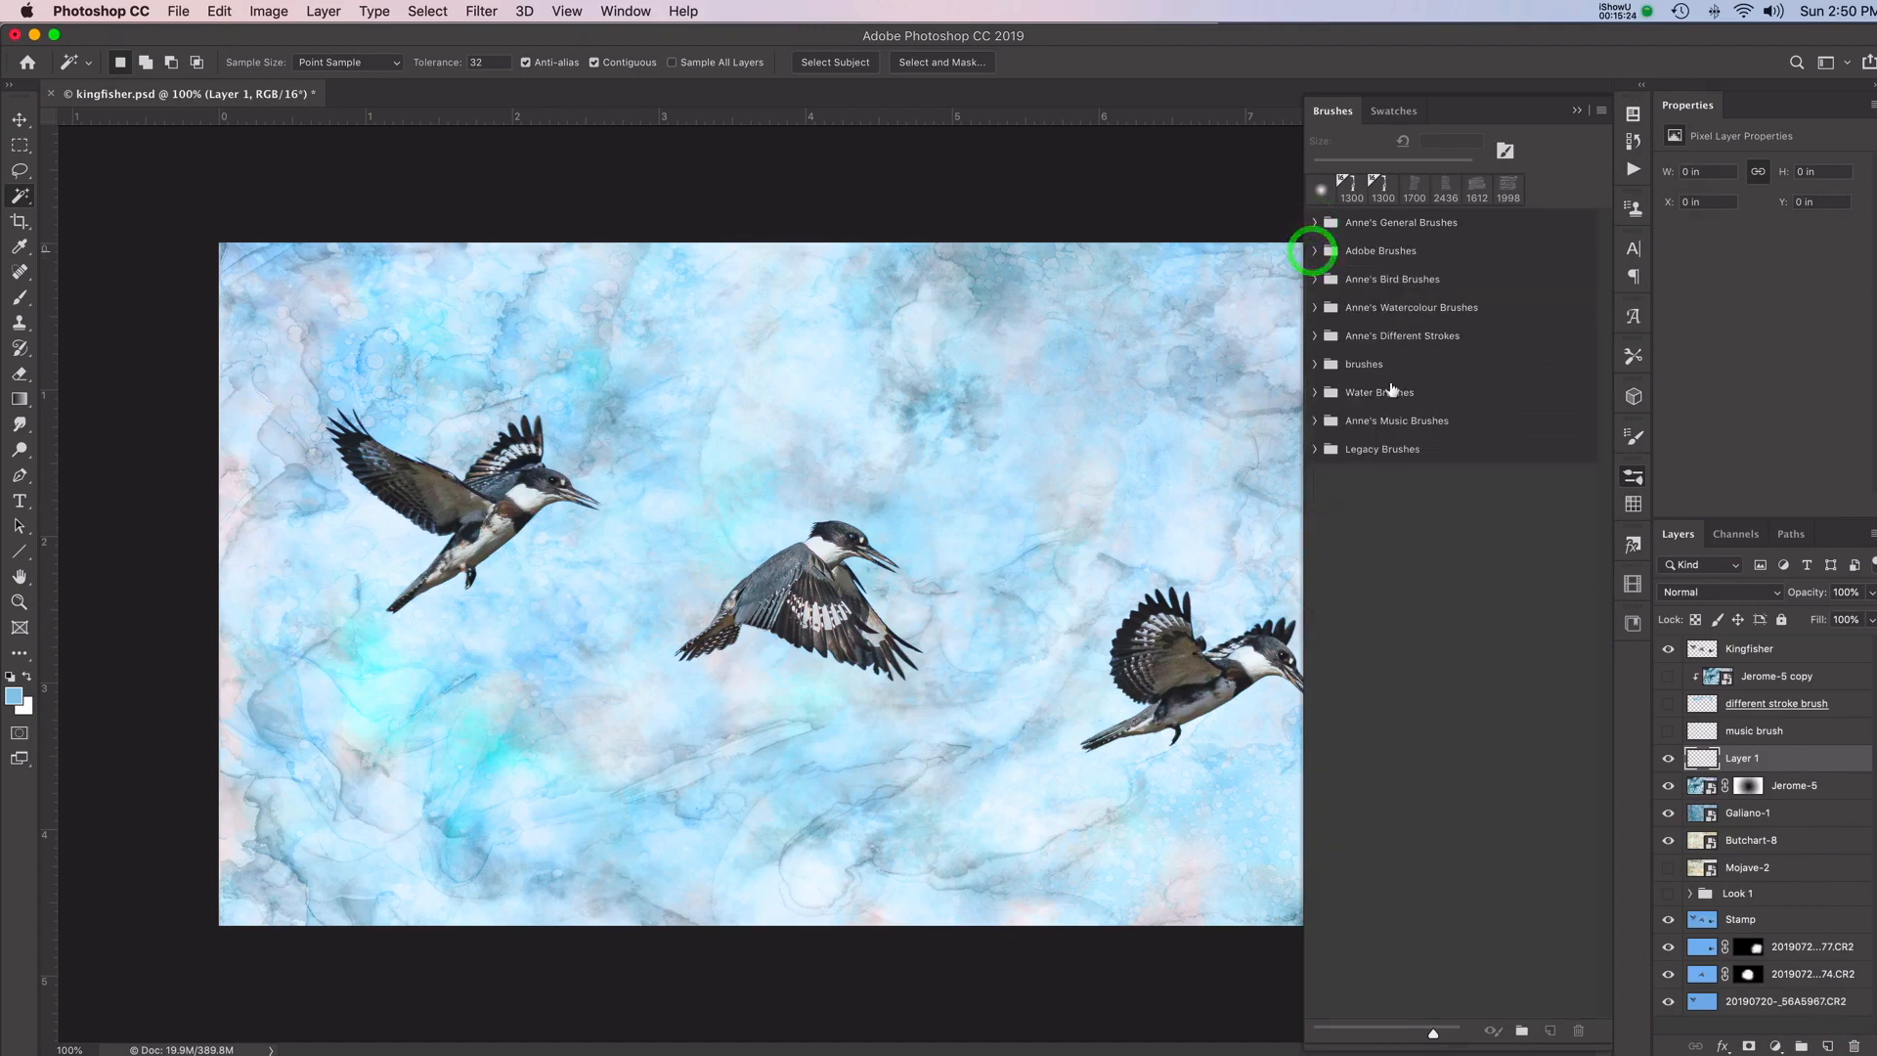
{"action": "left_click", "coordinate": [1315, 421]}
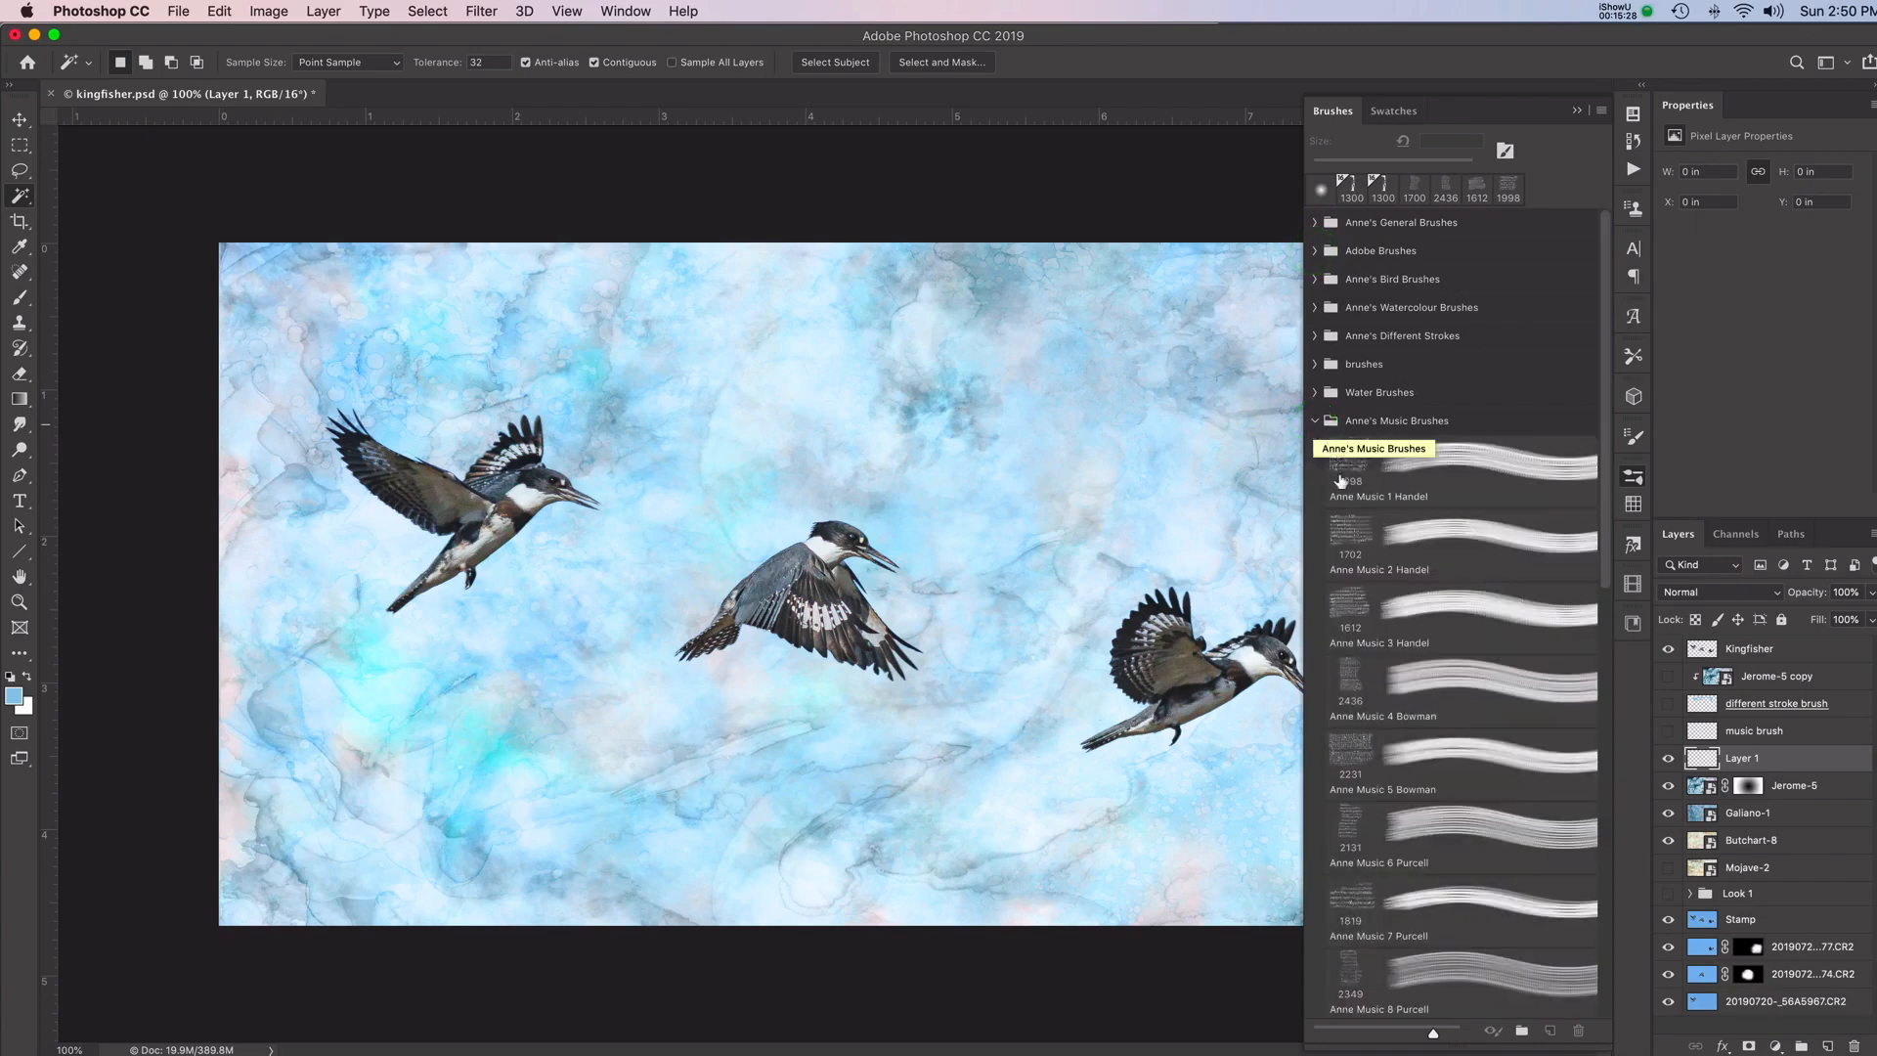
{"action": "left_click", "coordinate": [1349, 838]}
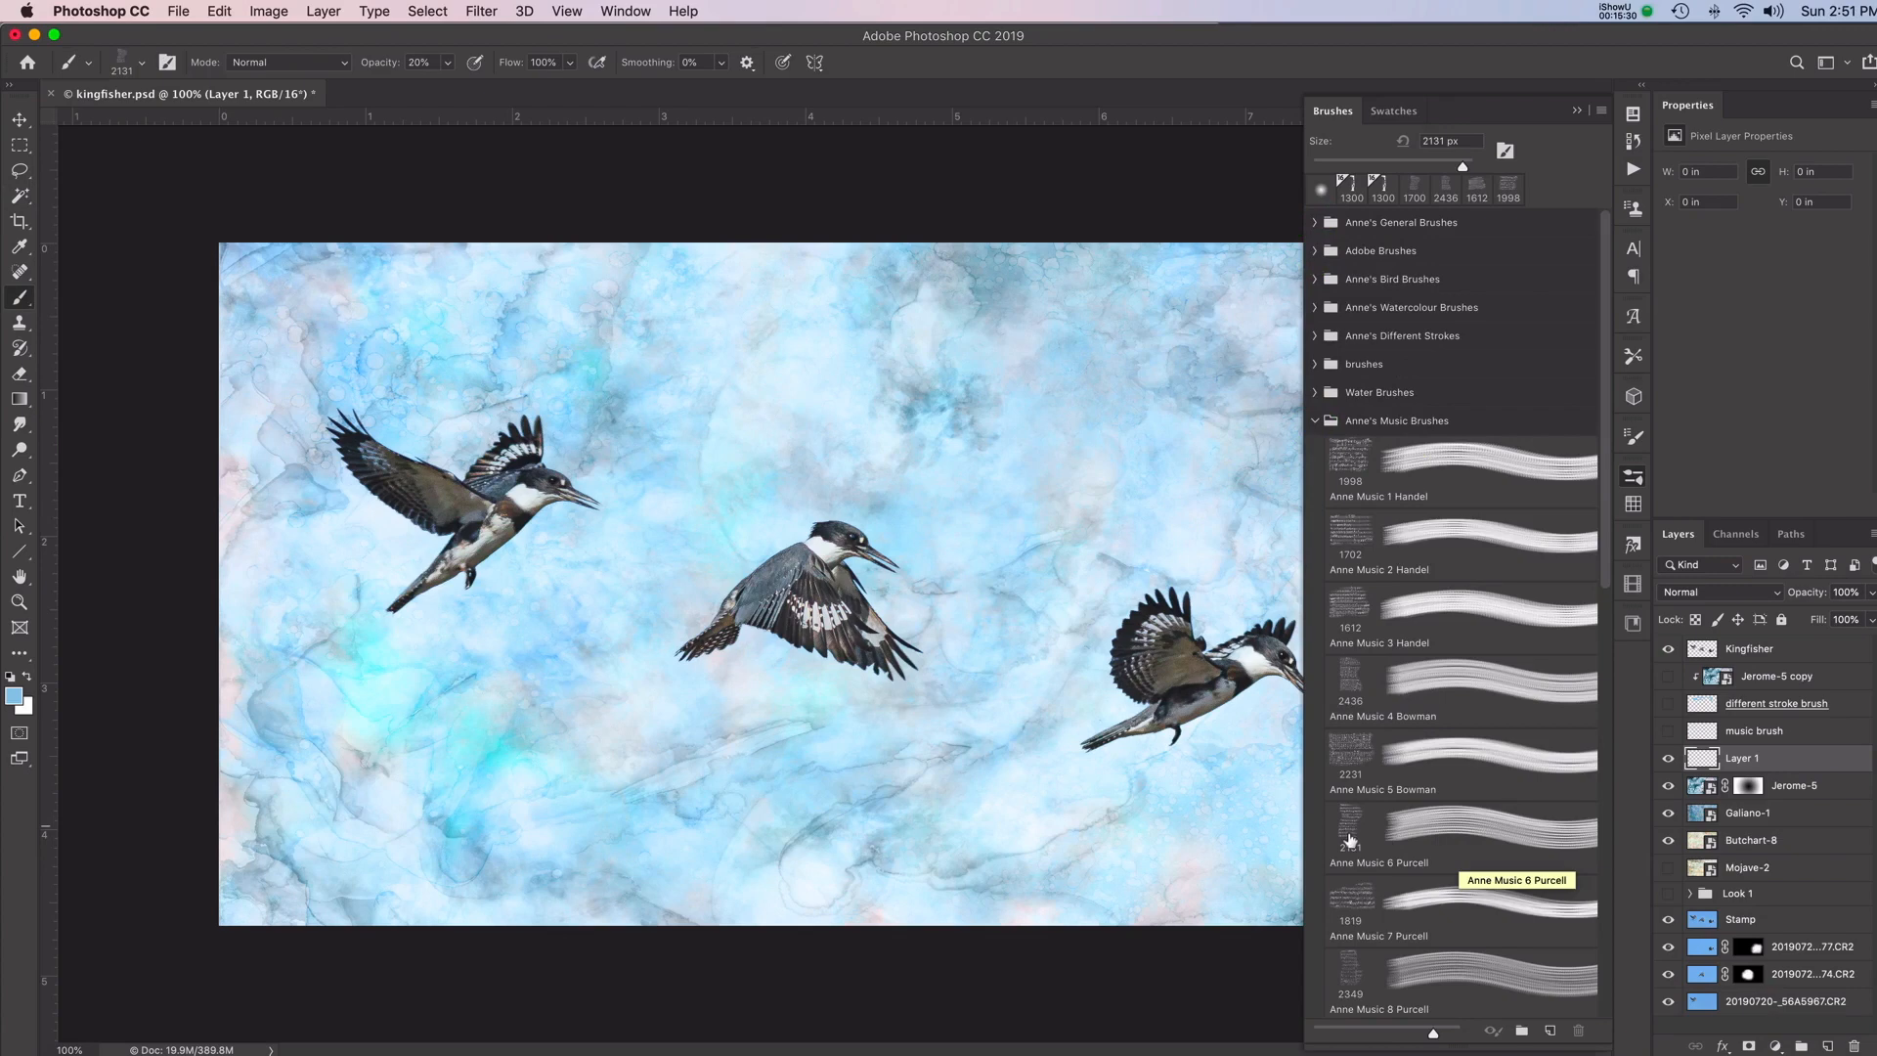
{"action": "left_click", "coordinate": [1352, 826]}
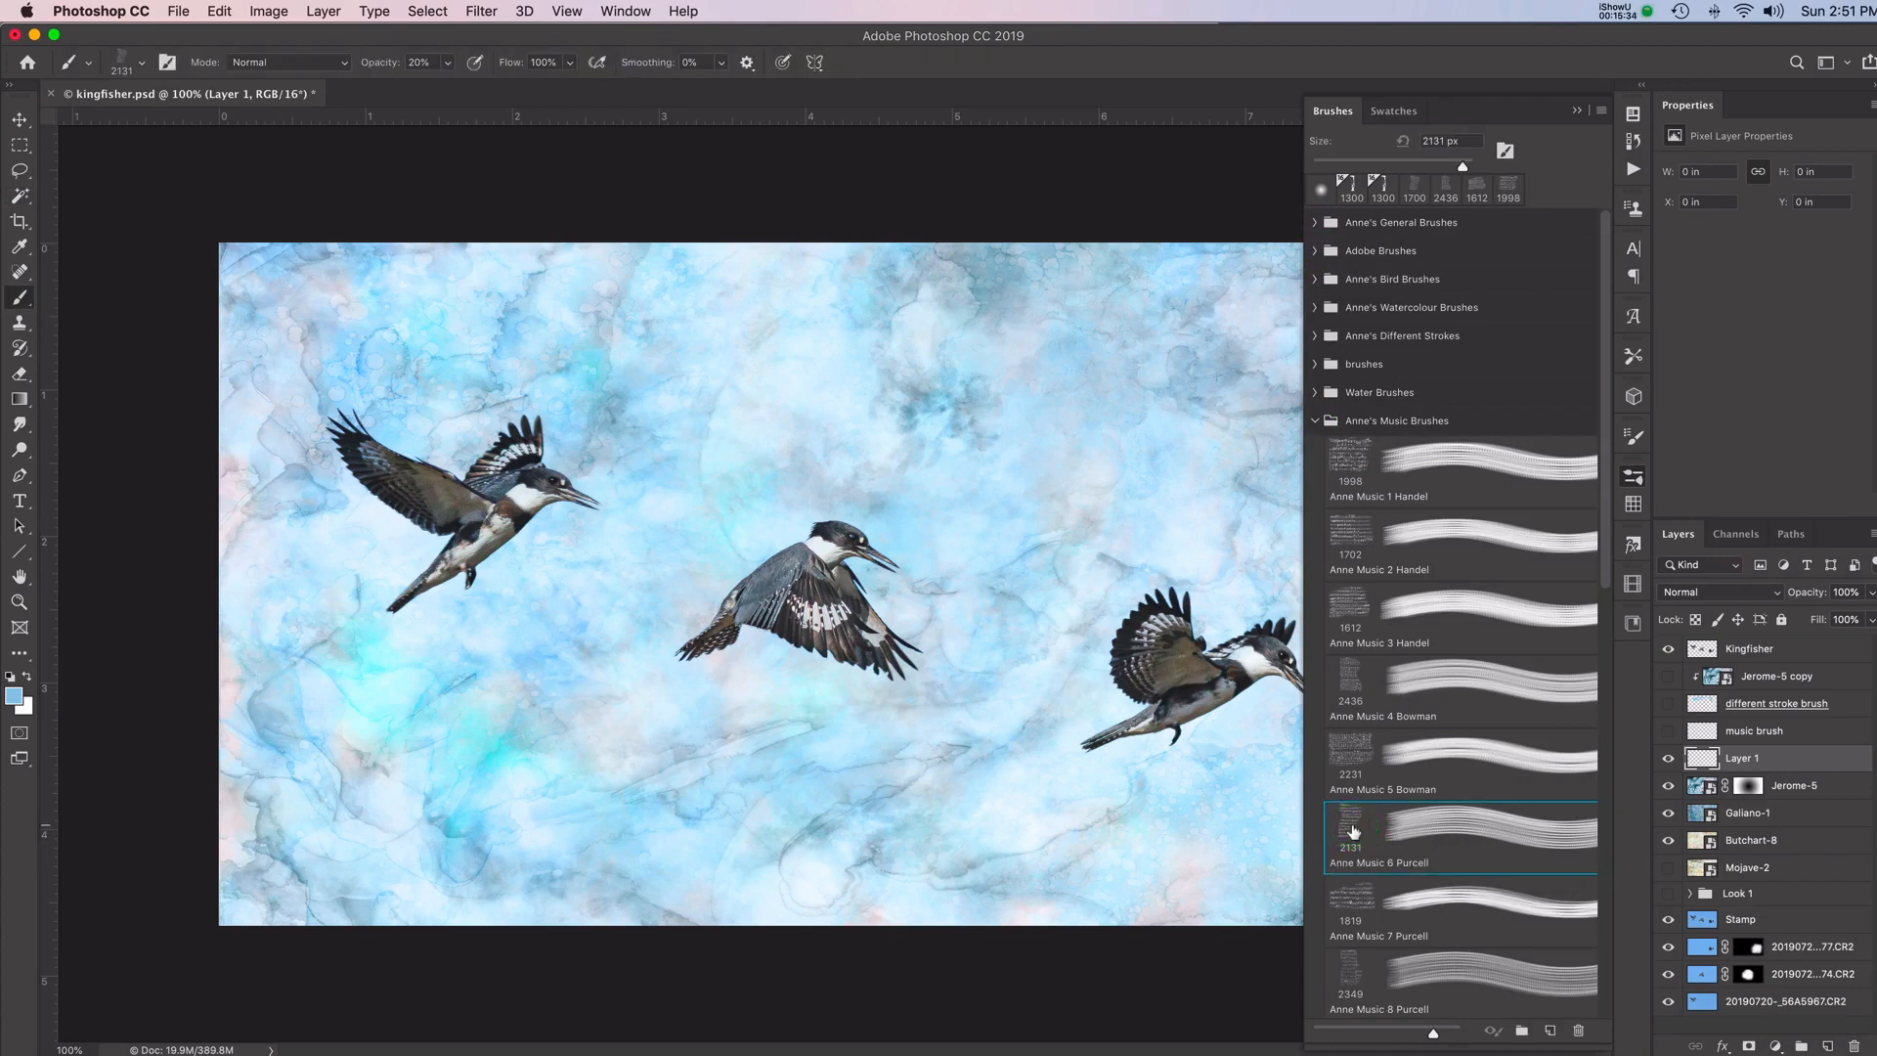
{"action": "left_click", "coordinate": [1577, 112]}
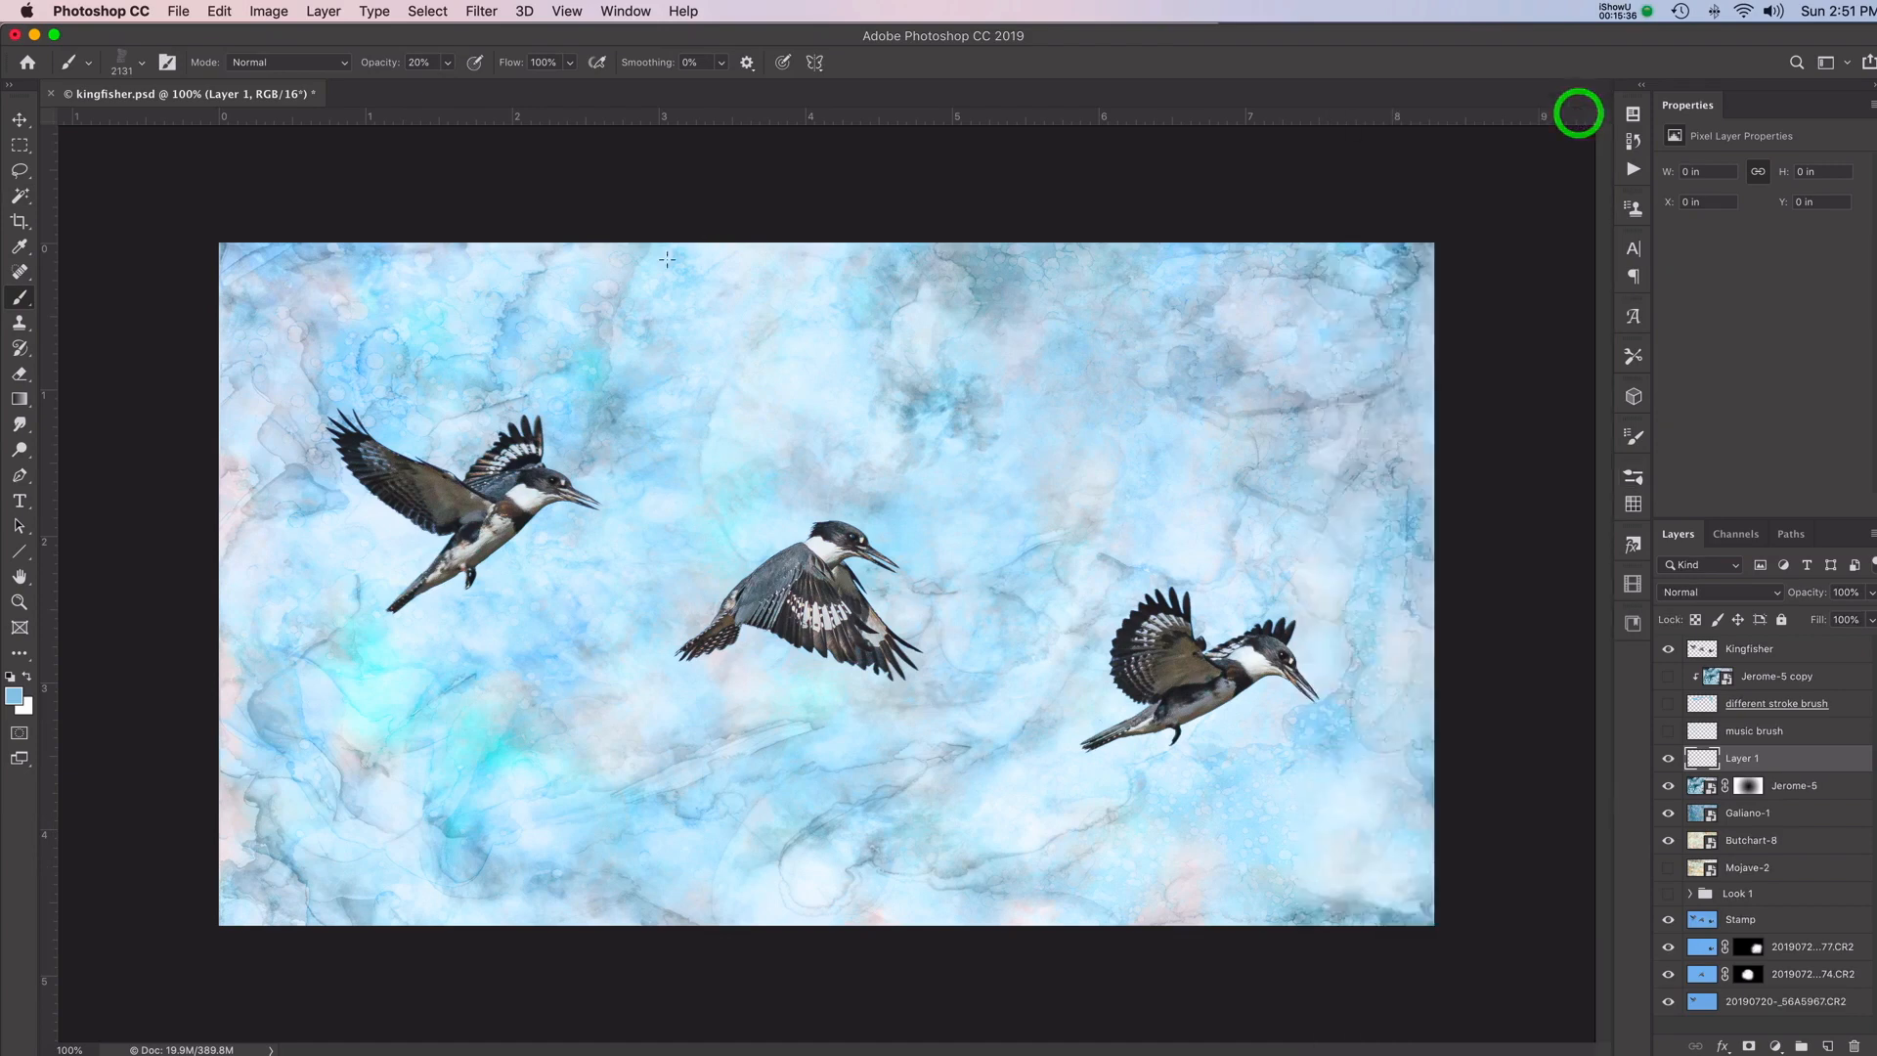
Sample a dark grey-blue (#5c6976) from the leftmost kingfisher as the foreground color
{"action": "left_click", "coordinate": [14, 696]}
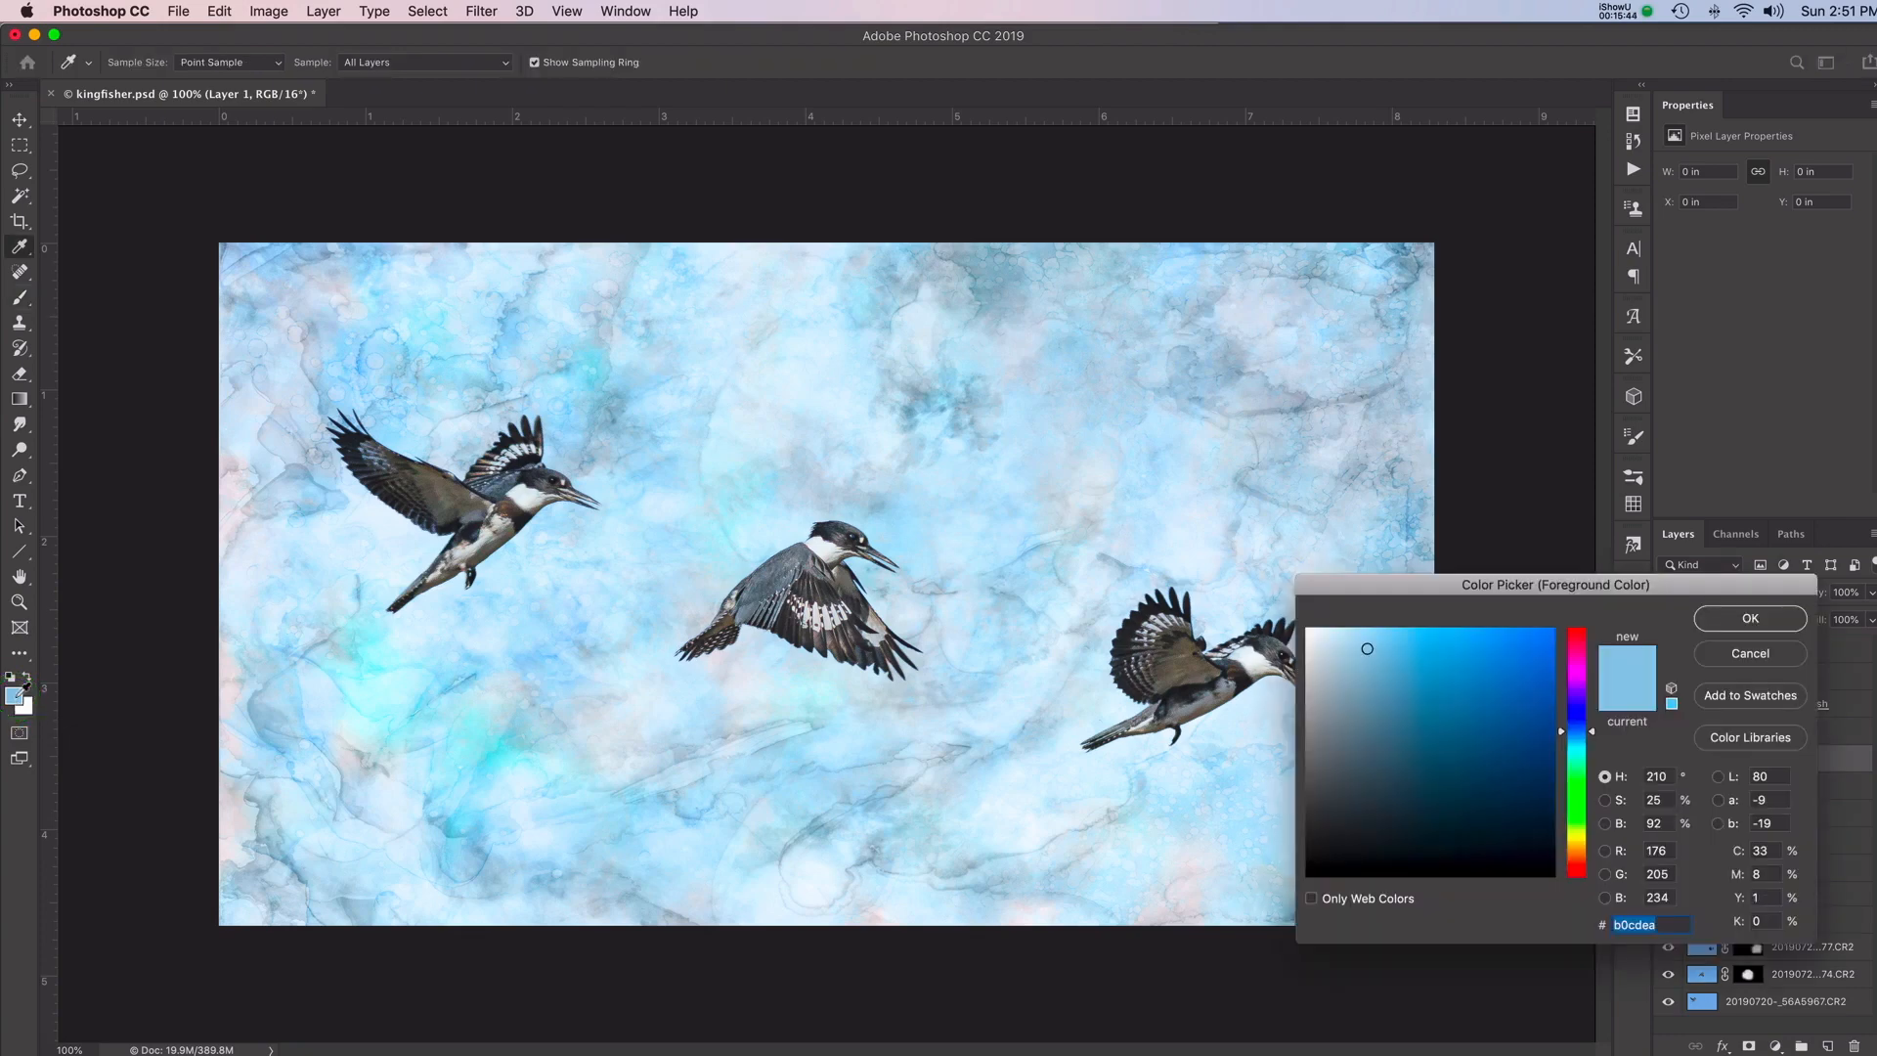
{"action": "left_click", "coordinate": [470, 657]}
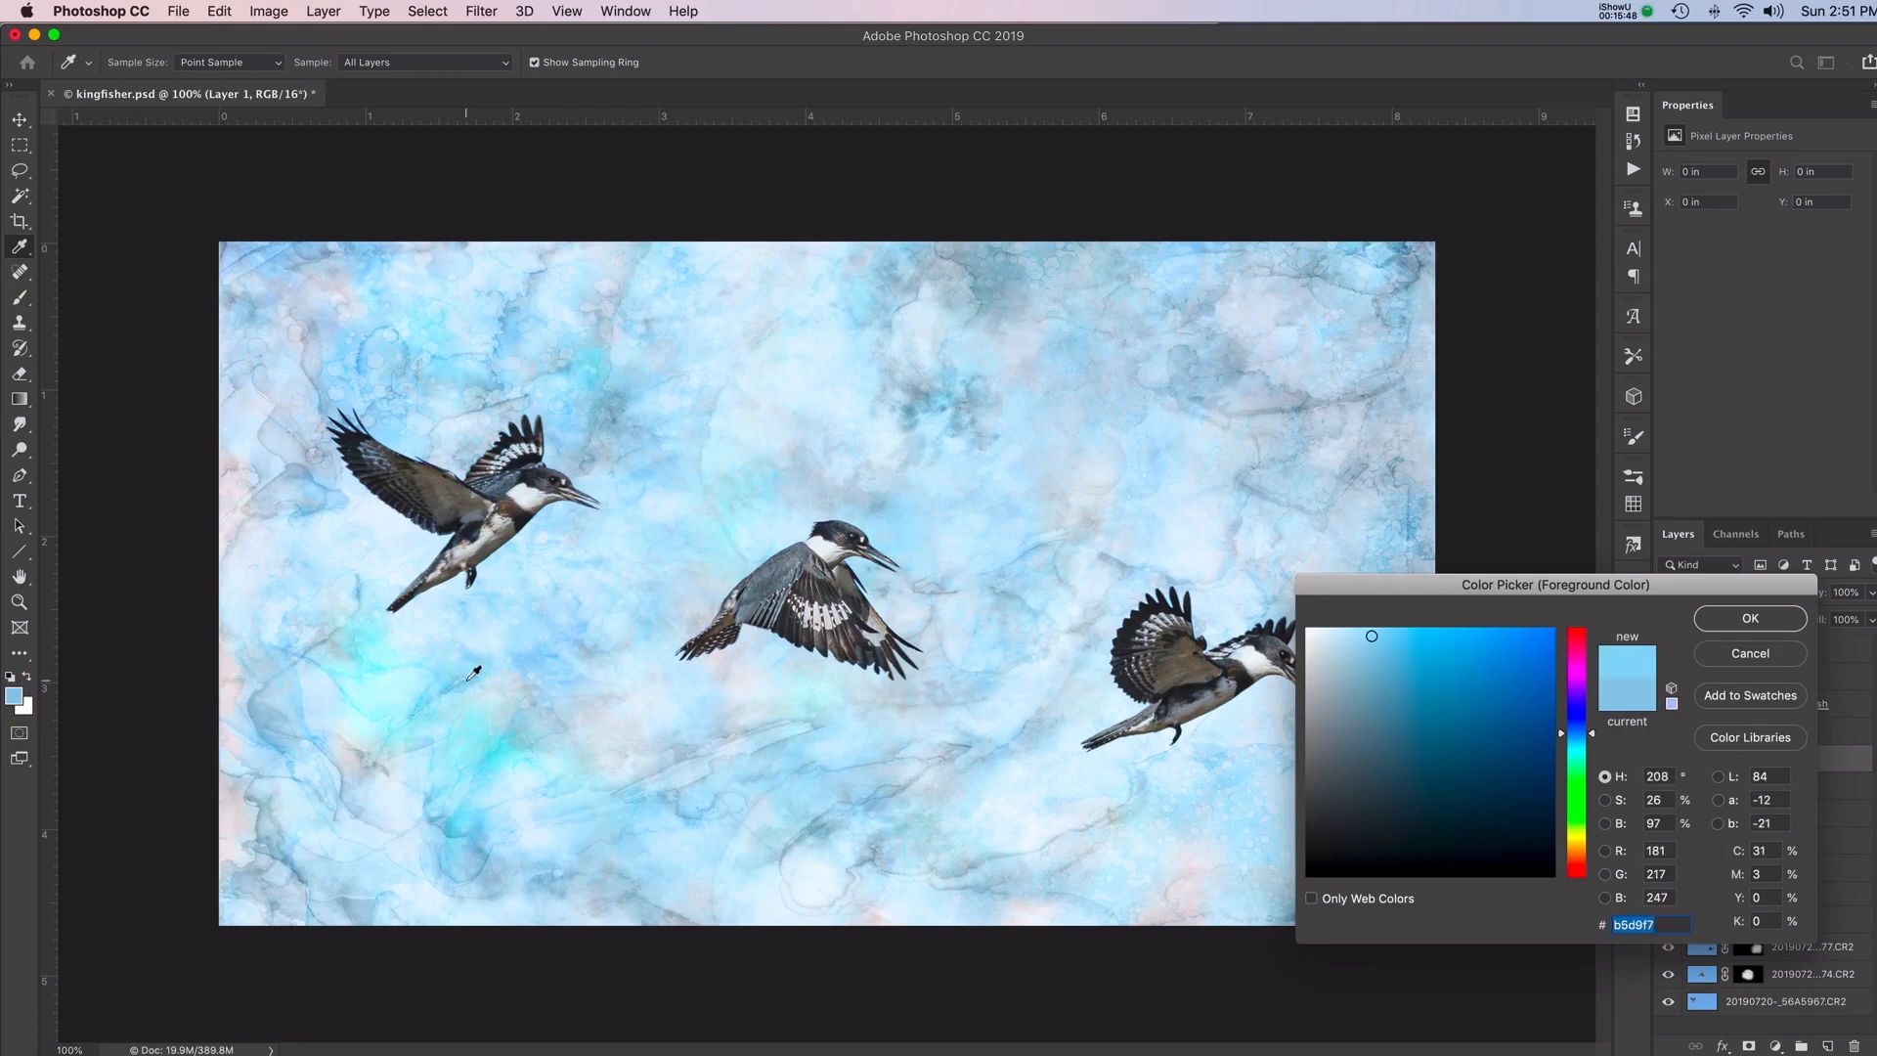
{"action": "left_click", "coordinate": [468, 678]}
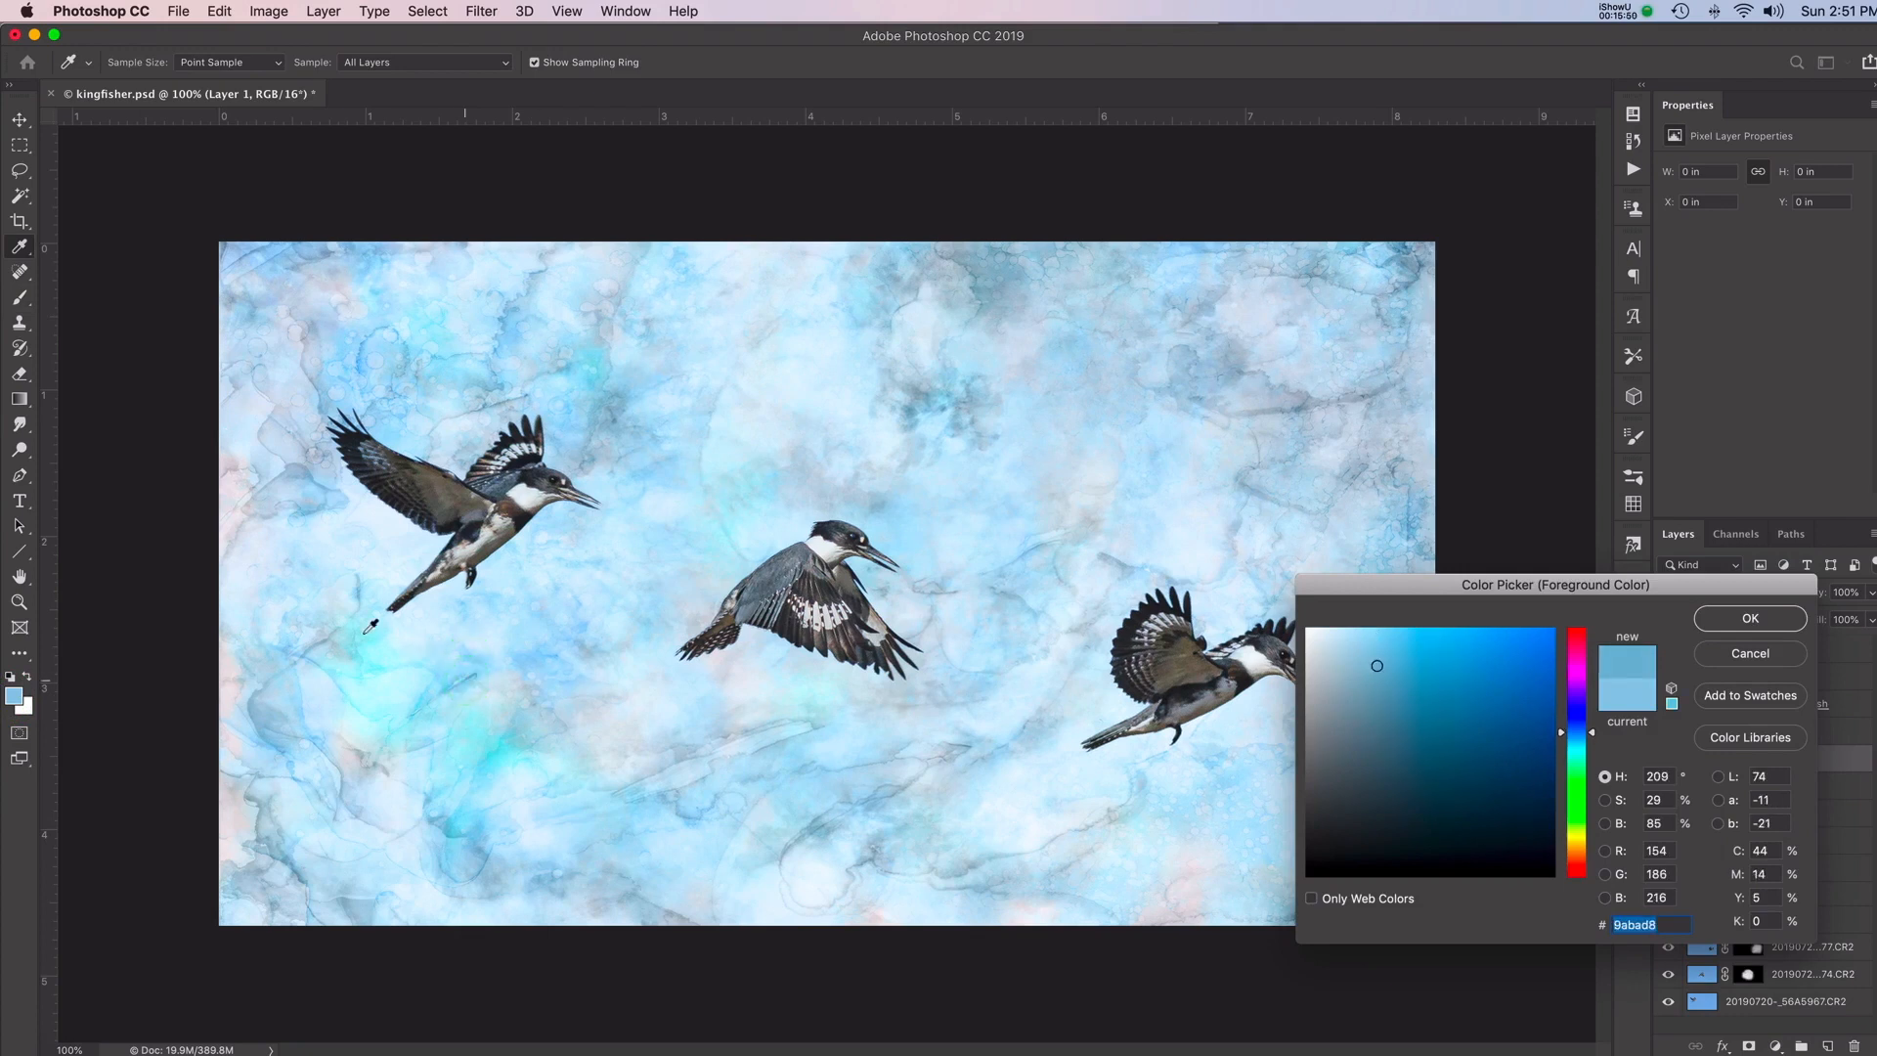
{"action": "left_click", "coordinate": [360, 591]}
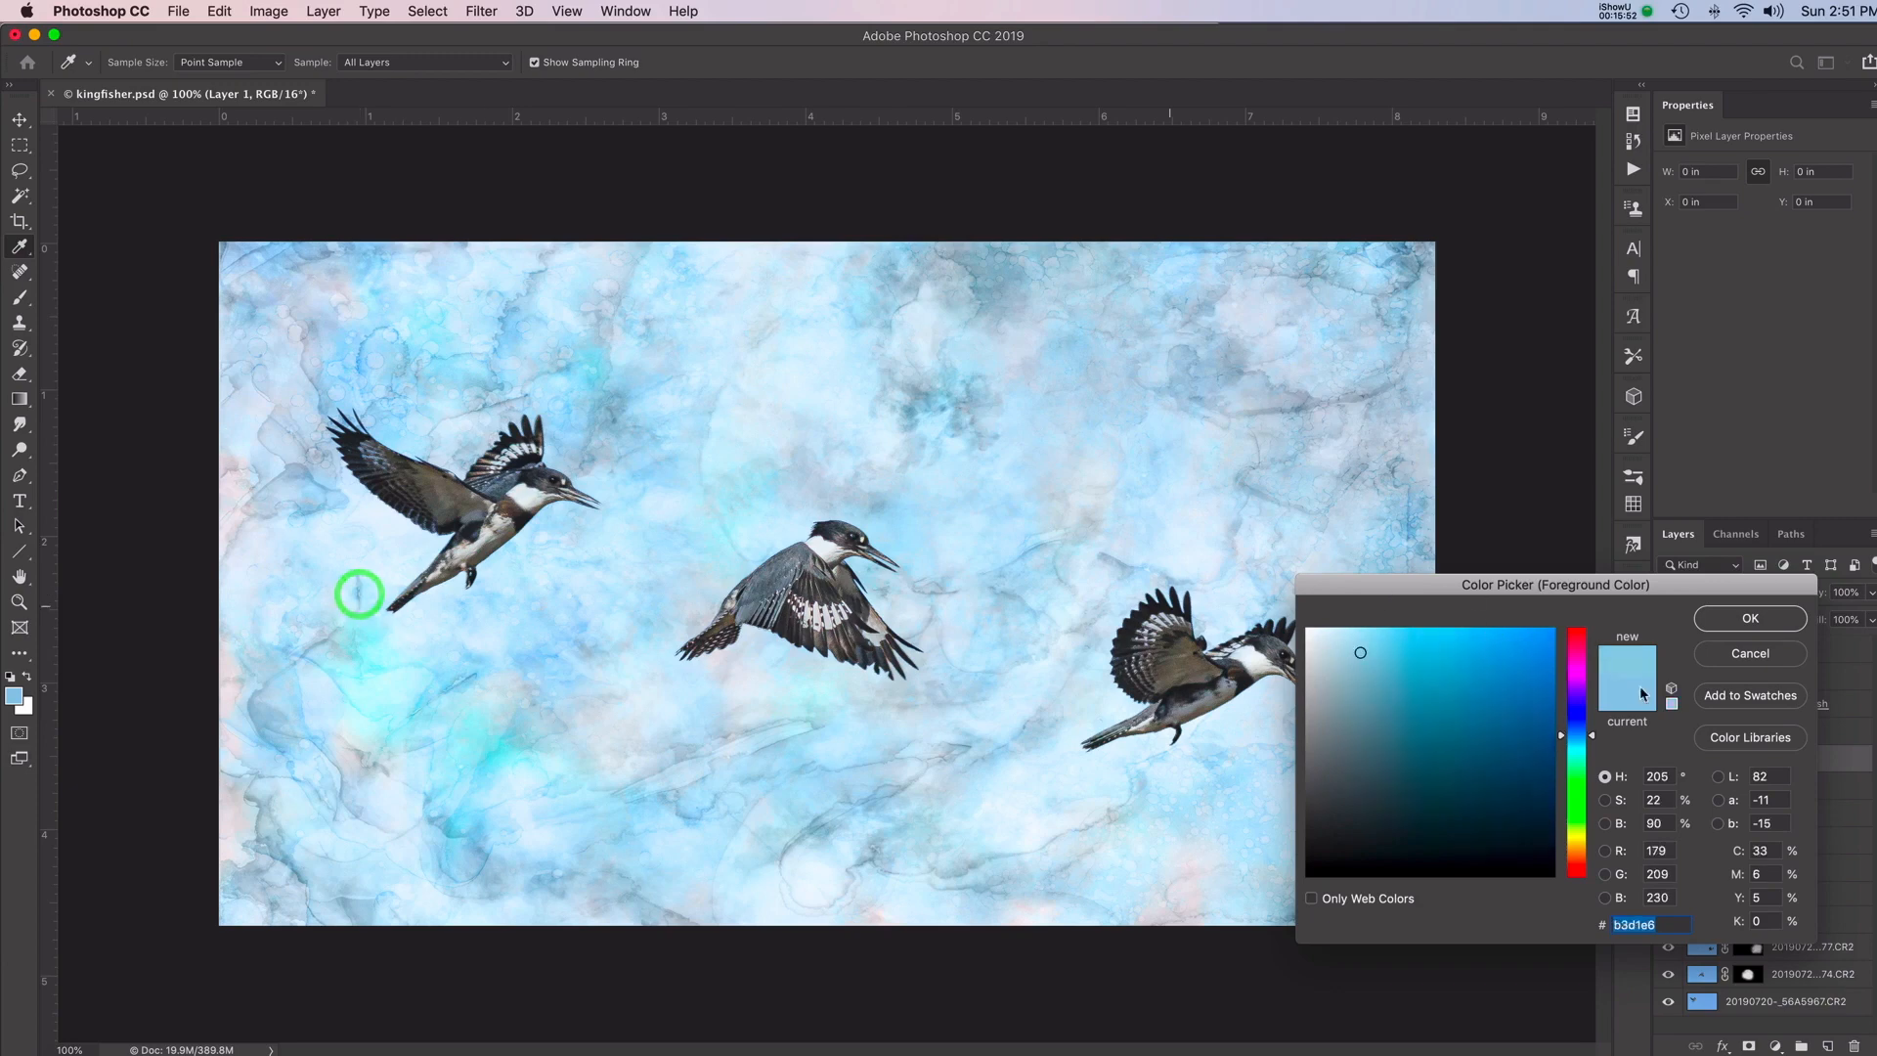
{"action": "left_click", "coordinate": [504, 487]}
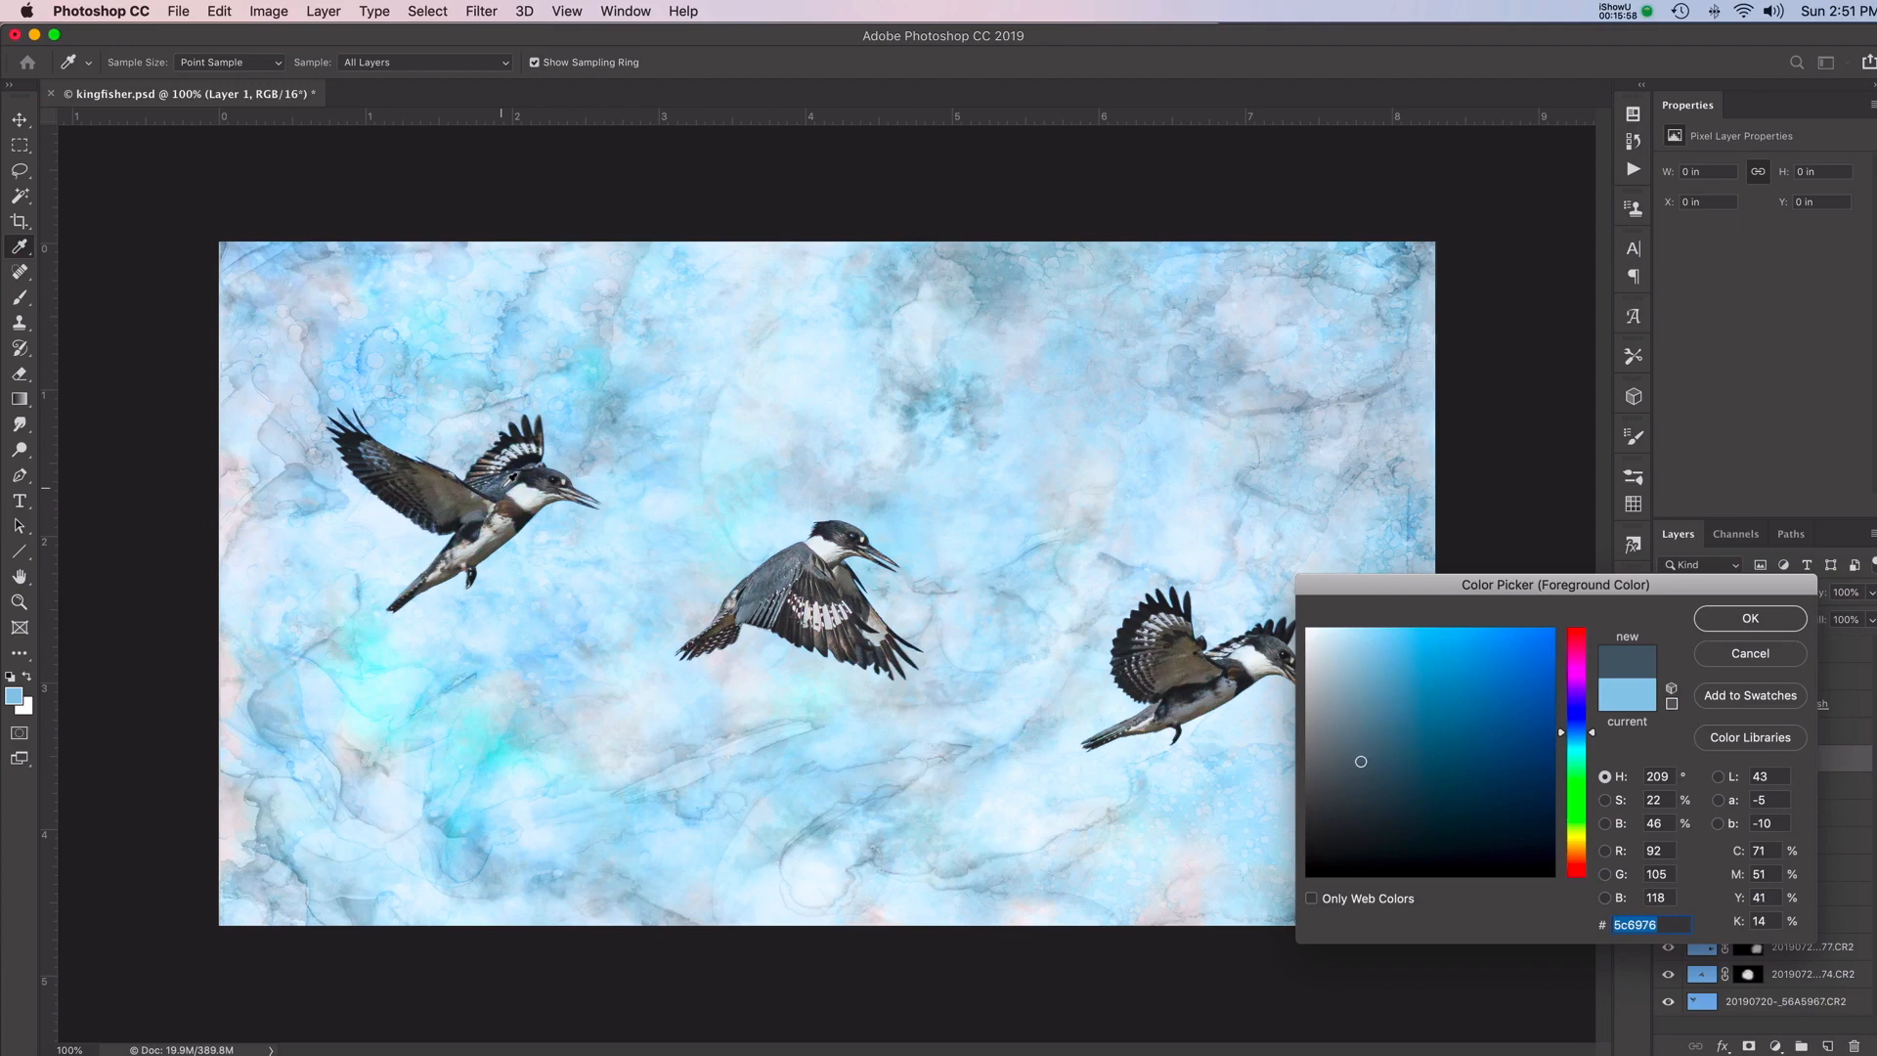
{"action": "left_click", "coordinate": [1727, 620]}
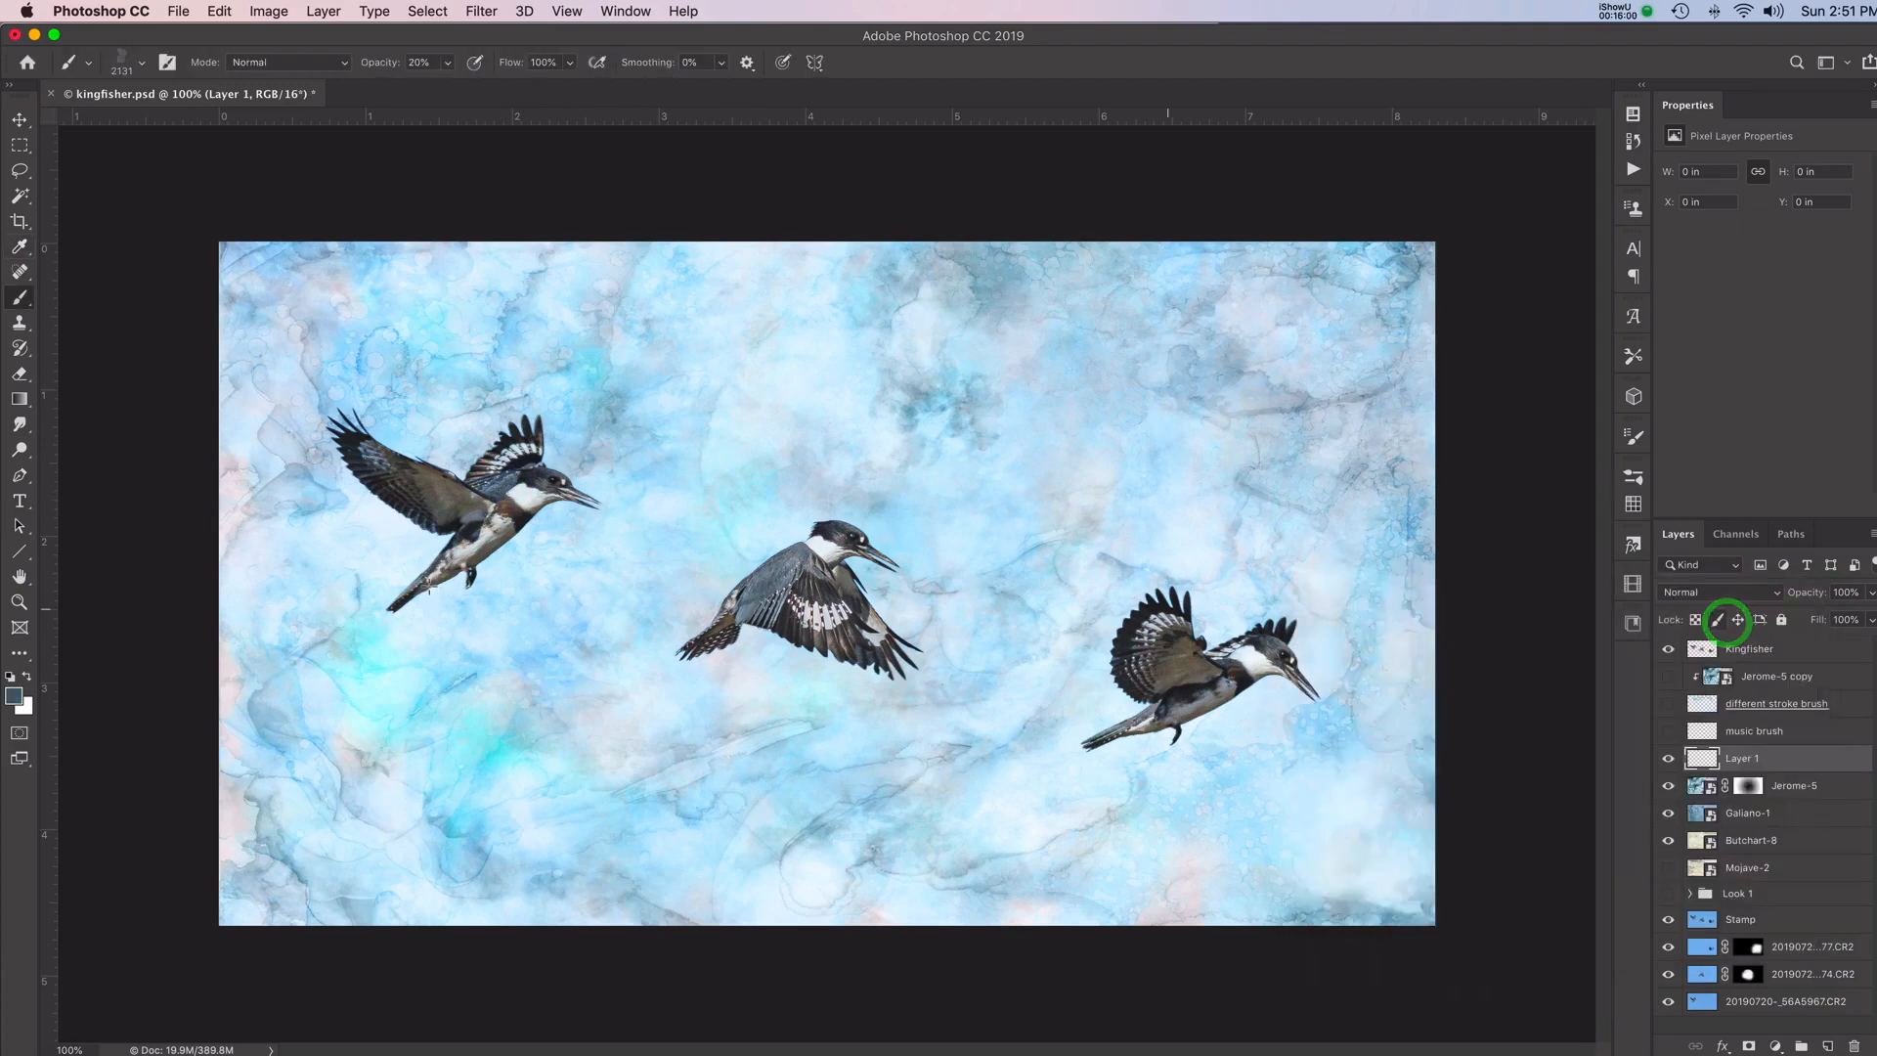
Try out different sizes for the music brush, ending at 1200 px, and set its opacity to 100%
{"action": "key", "text": "bracketleft"}
{"action": "key", "text": "bracketleft"}
{"action": "key", "text": "bracketleft"}
{"action": "key", "text": "bracketleft"}
{"action": "key", "text": "bracketleft"}
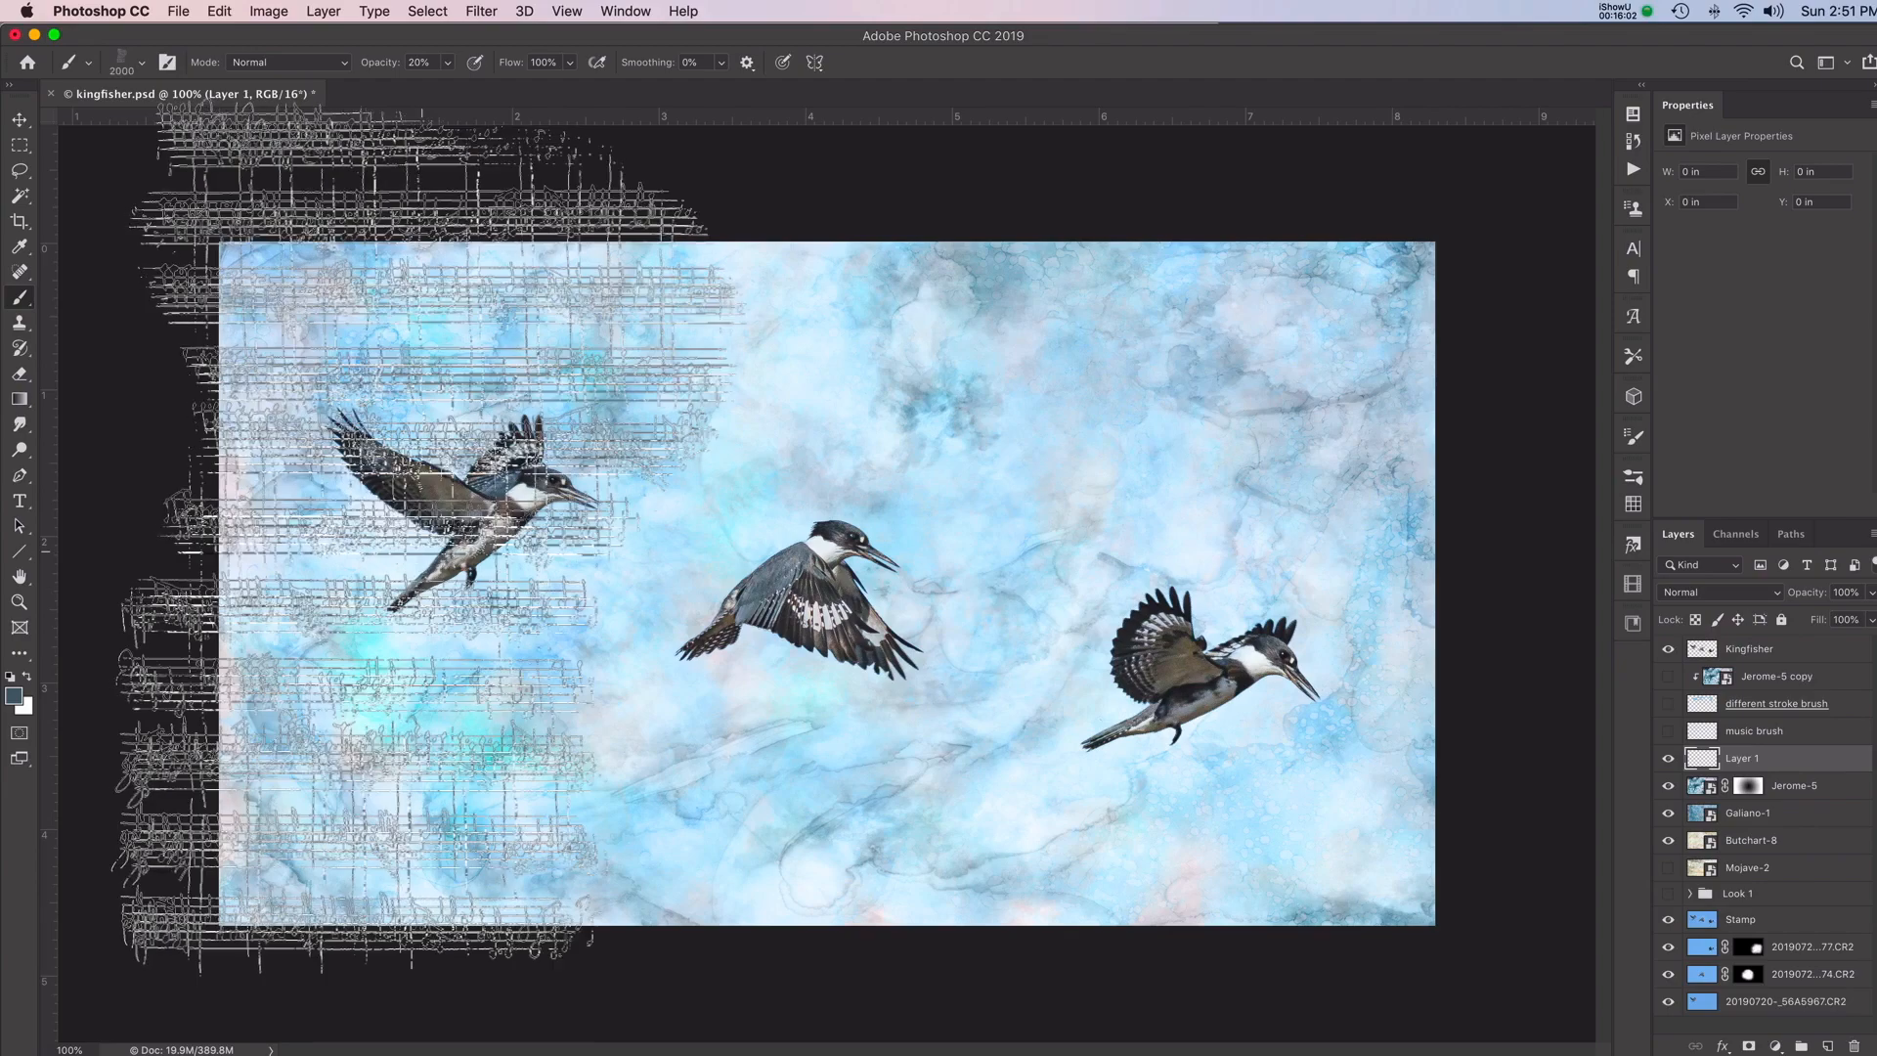
{"action": "key", "text": "bracketright"}
{"action": "key", "text": "bracketright"}
{"action": "key", "text": "bracketright"}
{"action": "key", "text": "bracketright"}
{"action": "key", "text": "bracketright"}
{"action": "key", "text": "bracketright"}
{"action": "key", "text": "bracketright"}
{"action": "key", "text": "bracketright"}
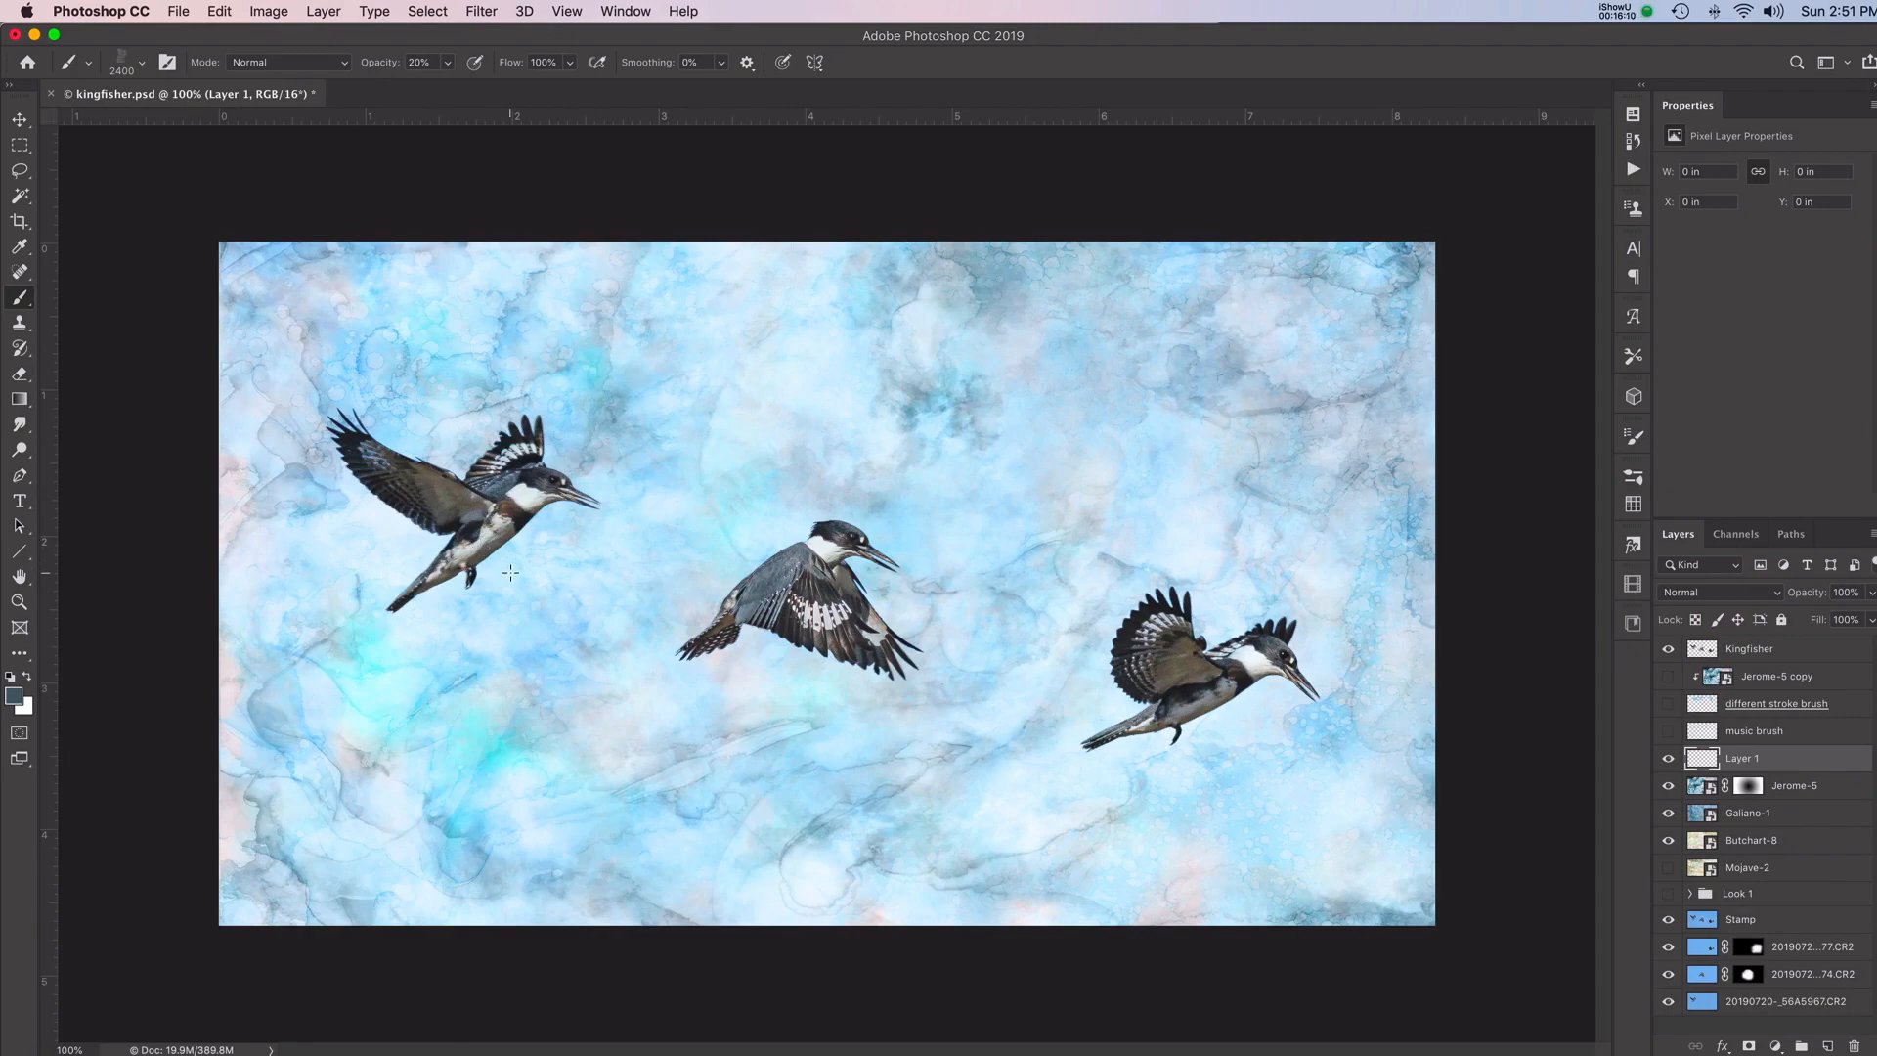
{"action": "key", "text": "bracketleft"}
{"action": "key", "text": "bracketleft"}
{"action": "key", "text": "bracketleft"}
{"action": "key", "text": "bracketleft"}
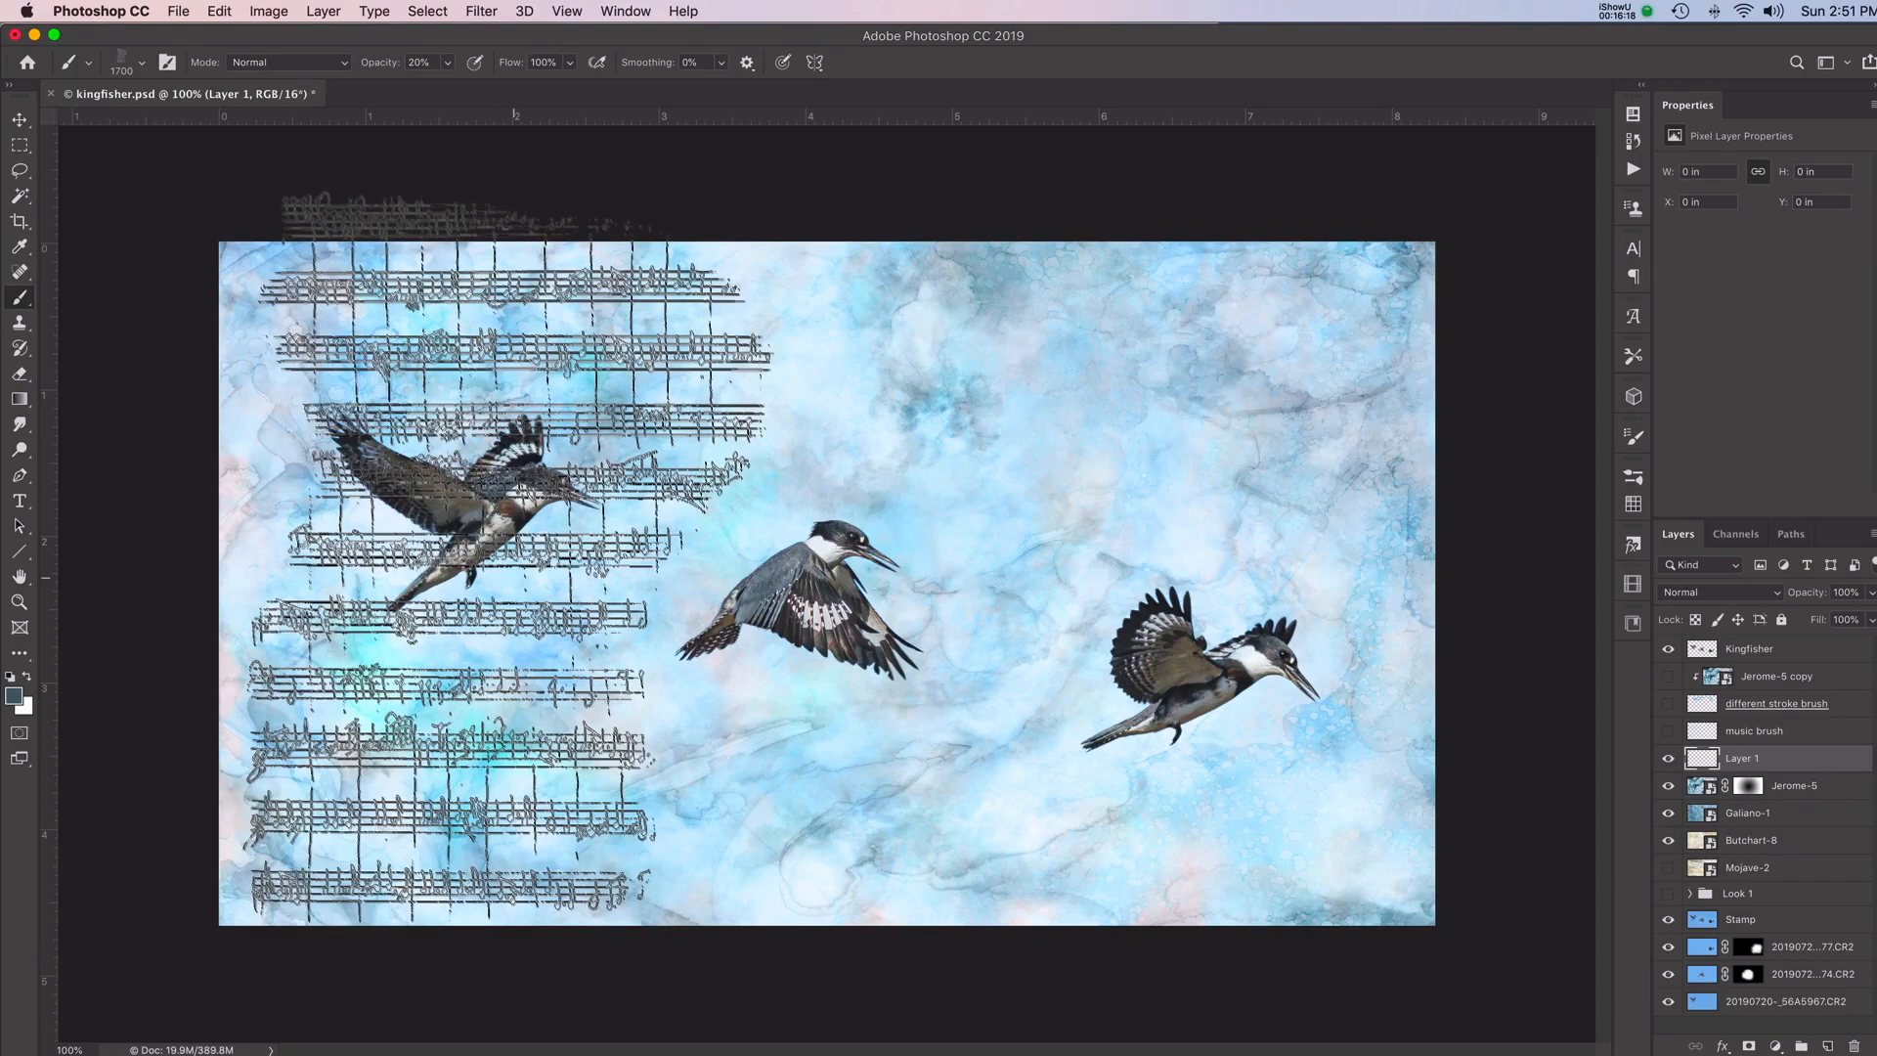
{"action": "key", "text": "bracketleft"}
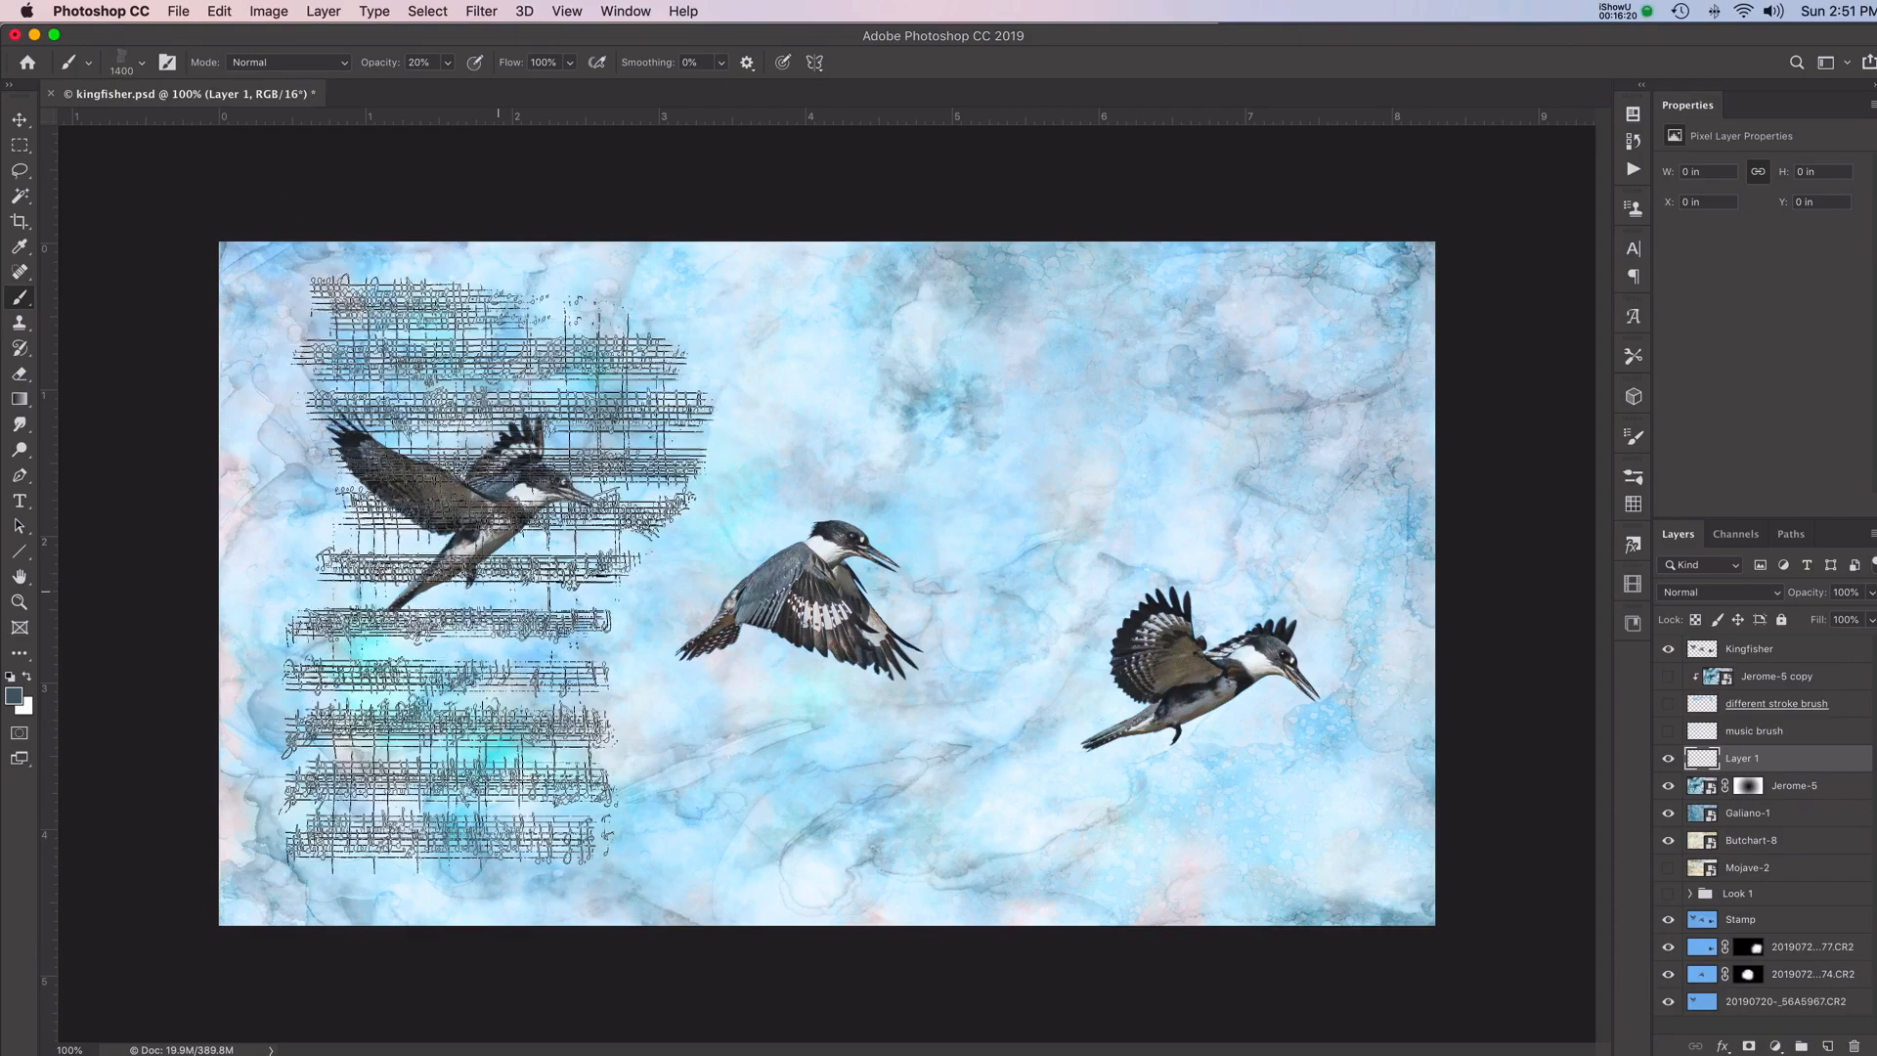
{"action": "key", "text": "bracketleft"}
{"action": "key", "text": "bracketleft"}
{"action": "key", "text": "bracketleft"}
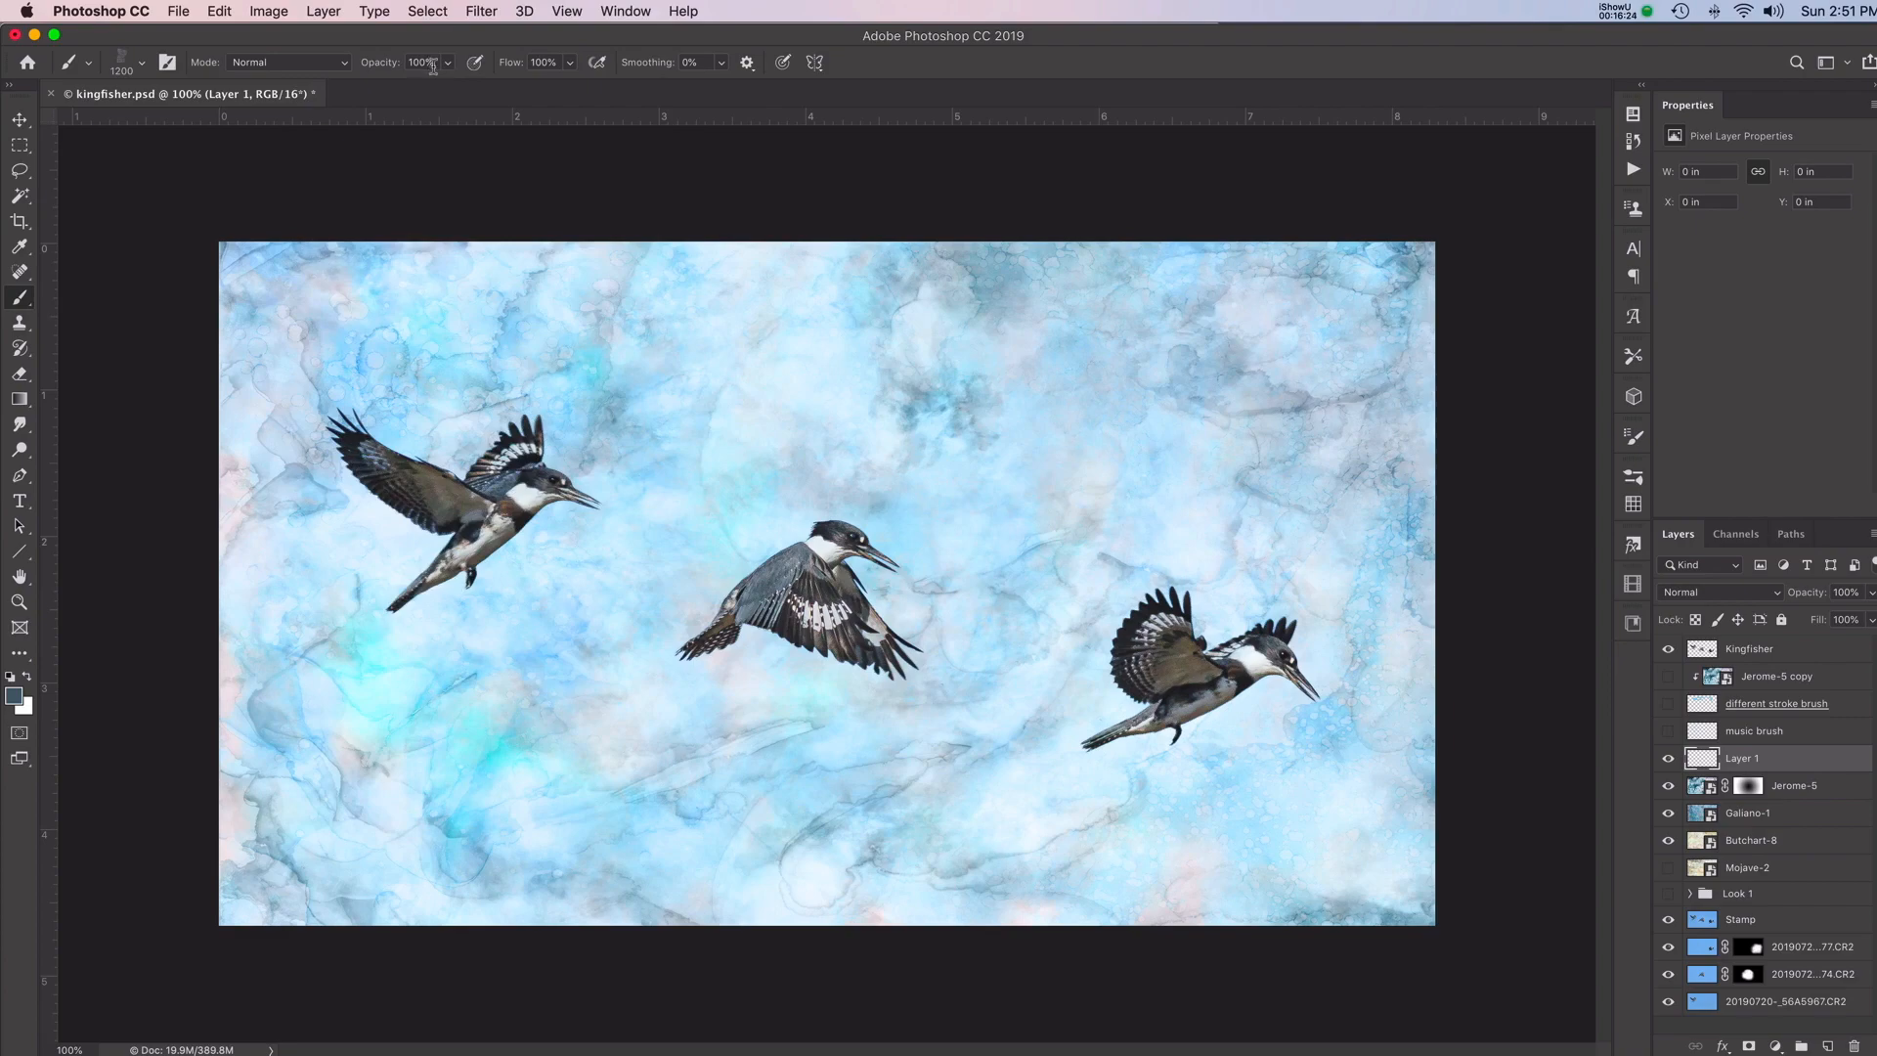
Enlarge the music brush to 1600 px and stamp the sheet music once behind the leftmost kingfisher
{"action": "left_click", "coordinate": [422, 567]}
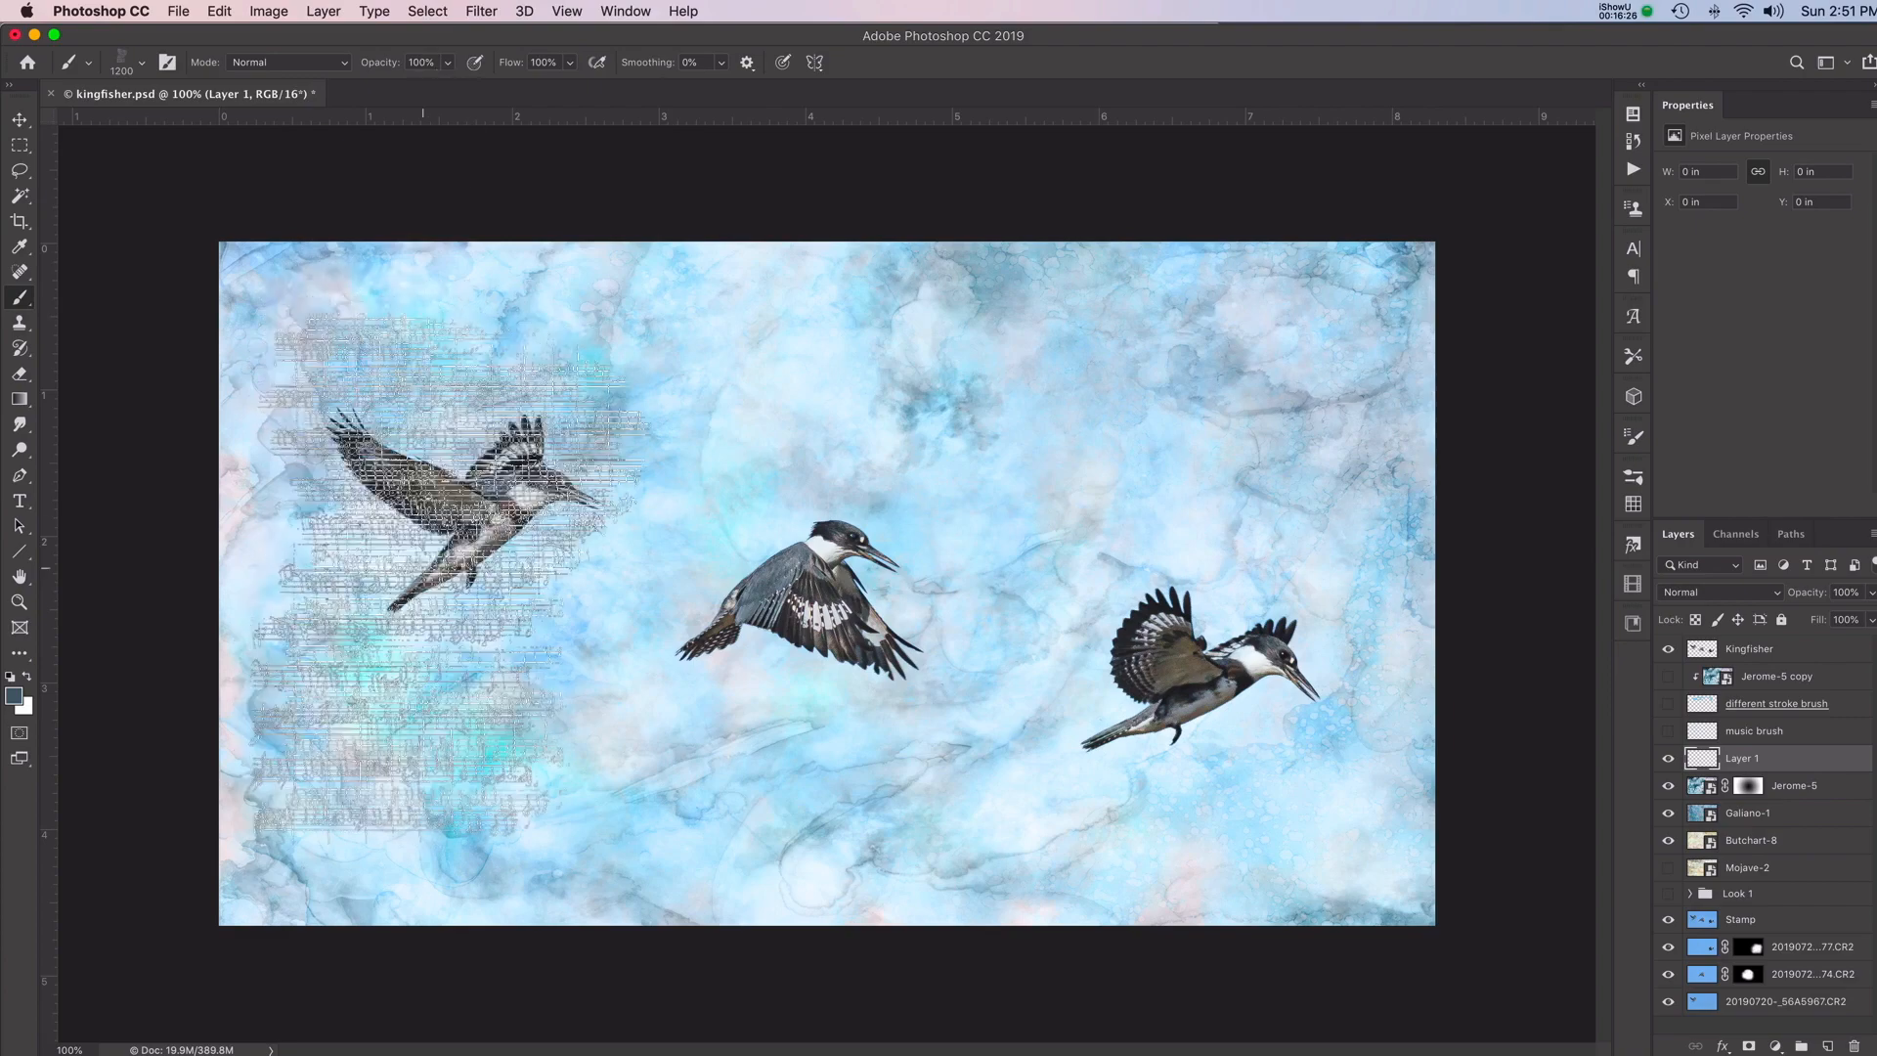
{"action": "key", "text": "bracketright"}
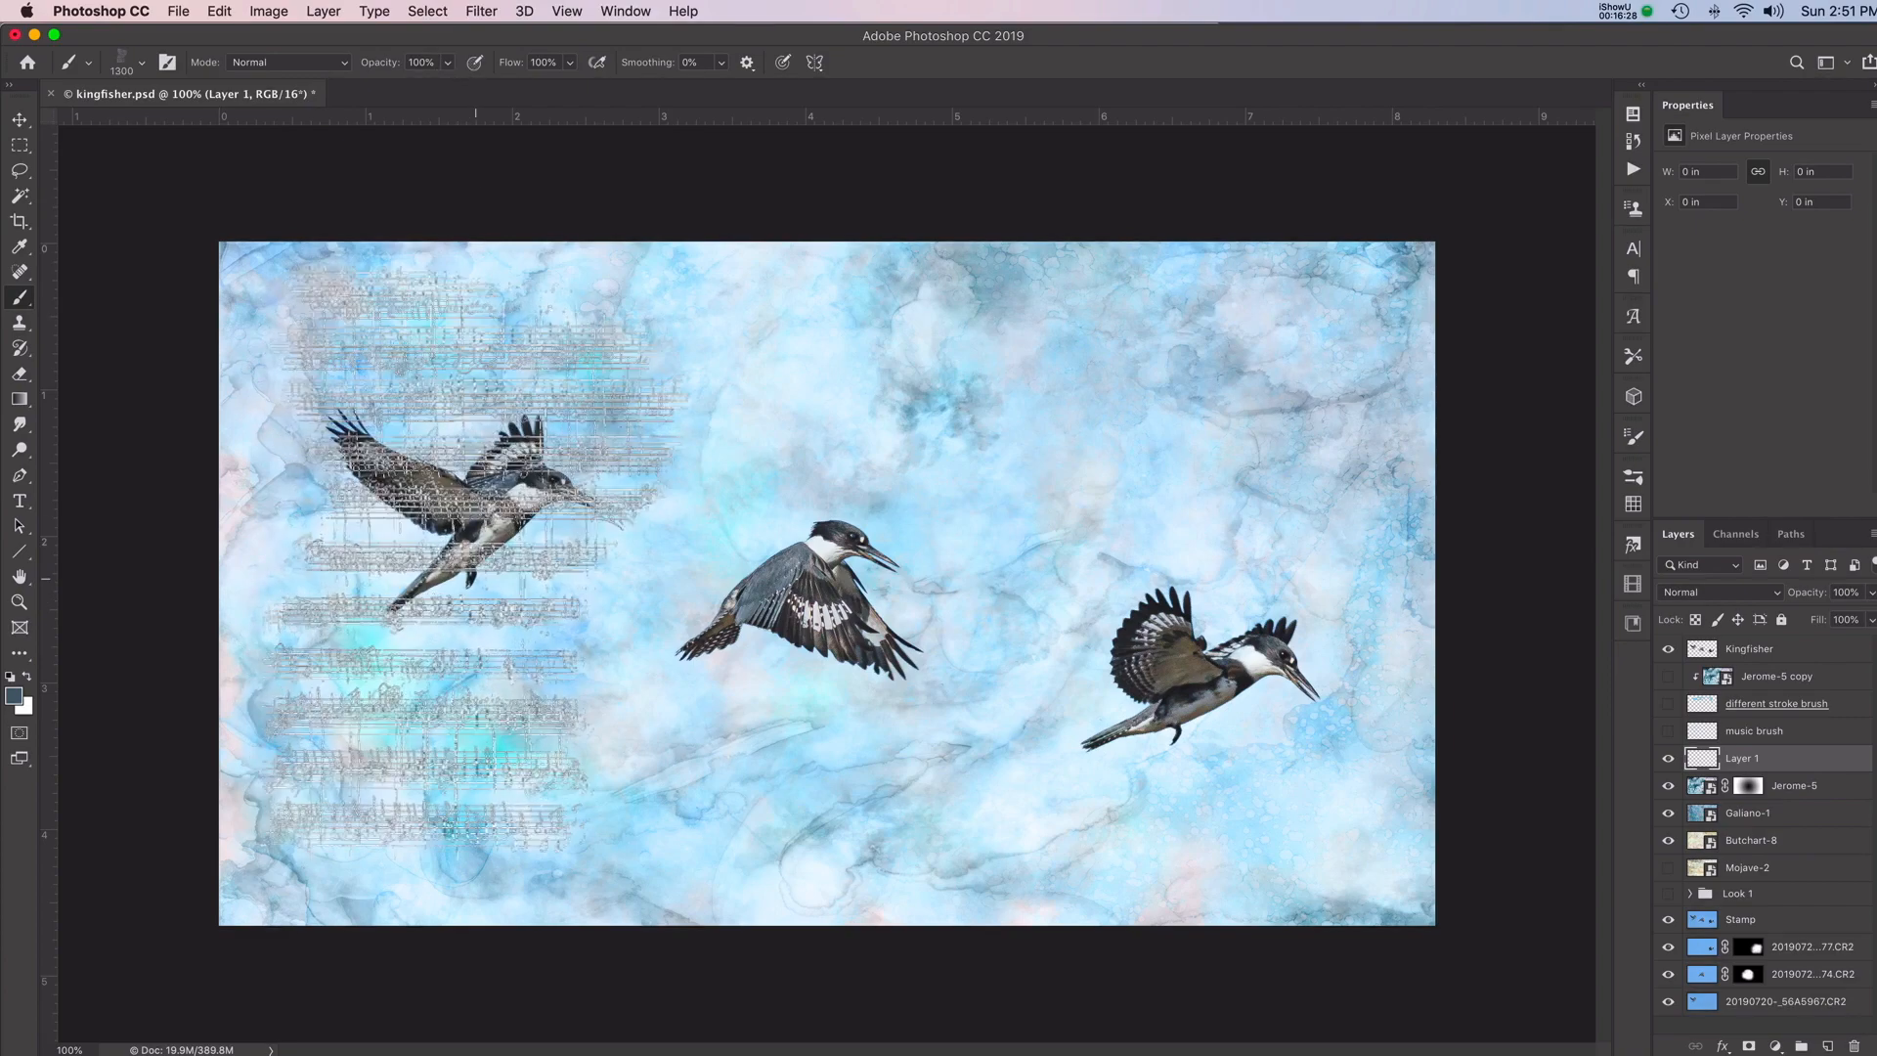
{"action": "key", "text": "bracketright"}
{"action": "key", "text": "bracketright"}
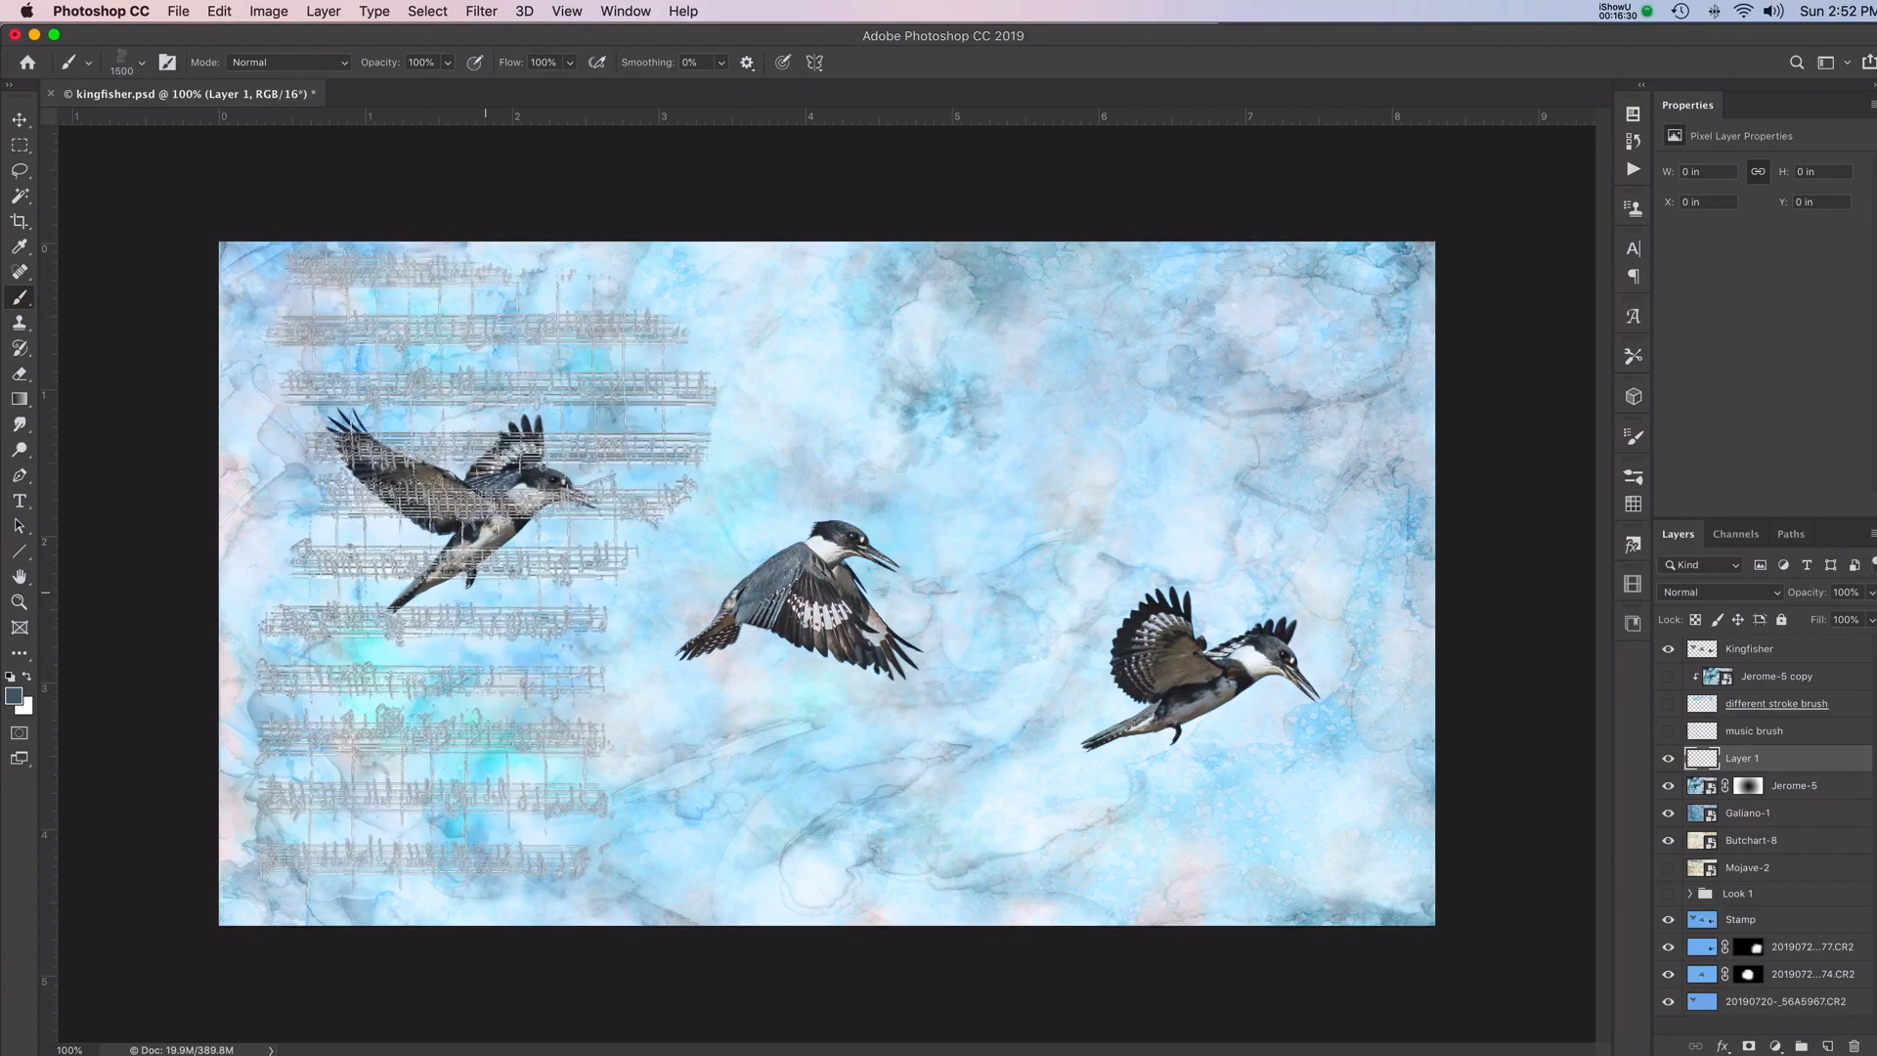
{"action": "key", "text": "bracketright"}
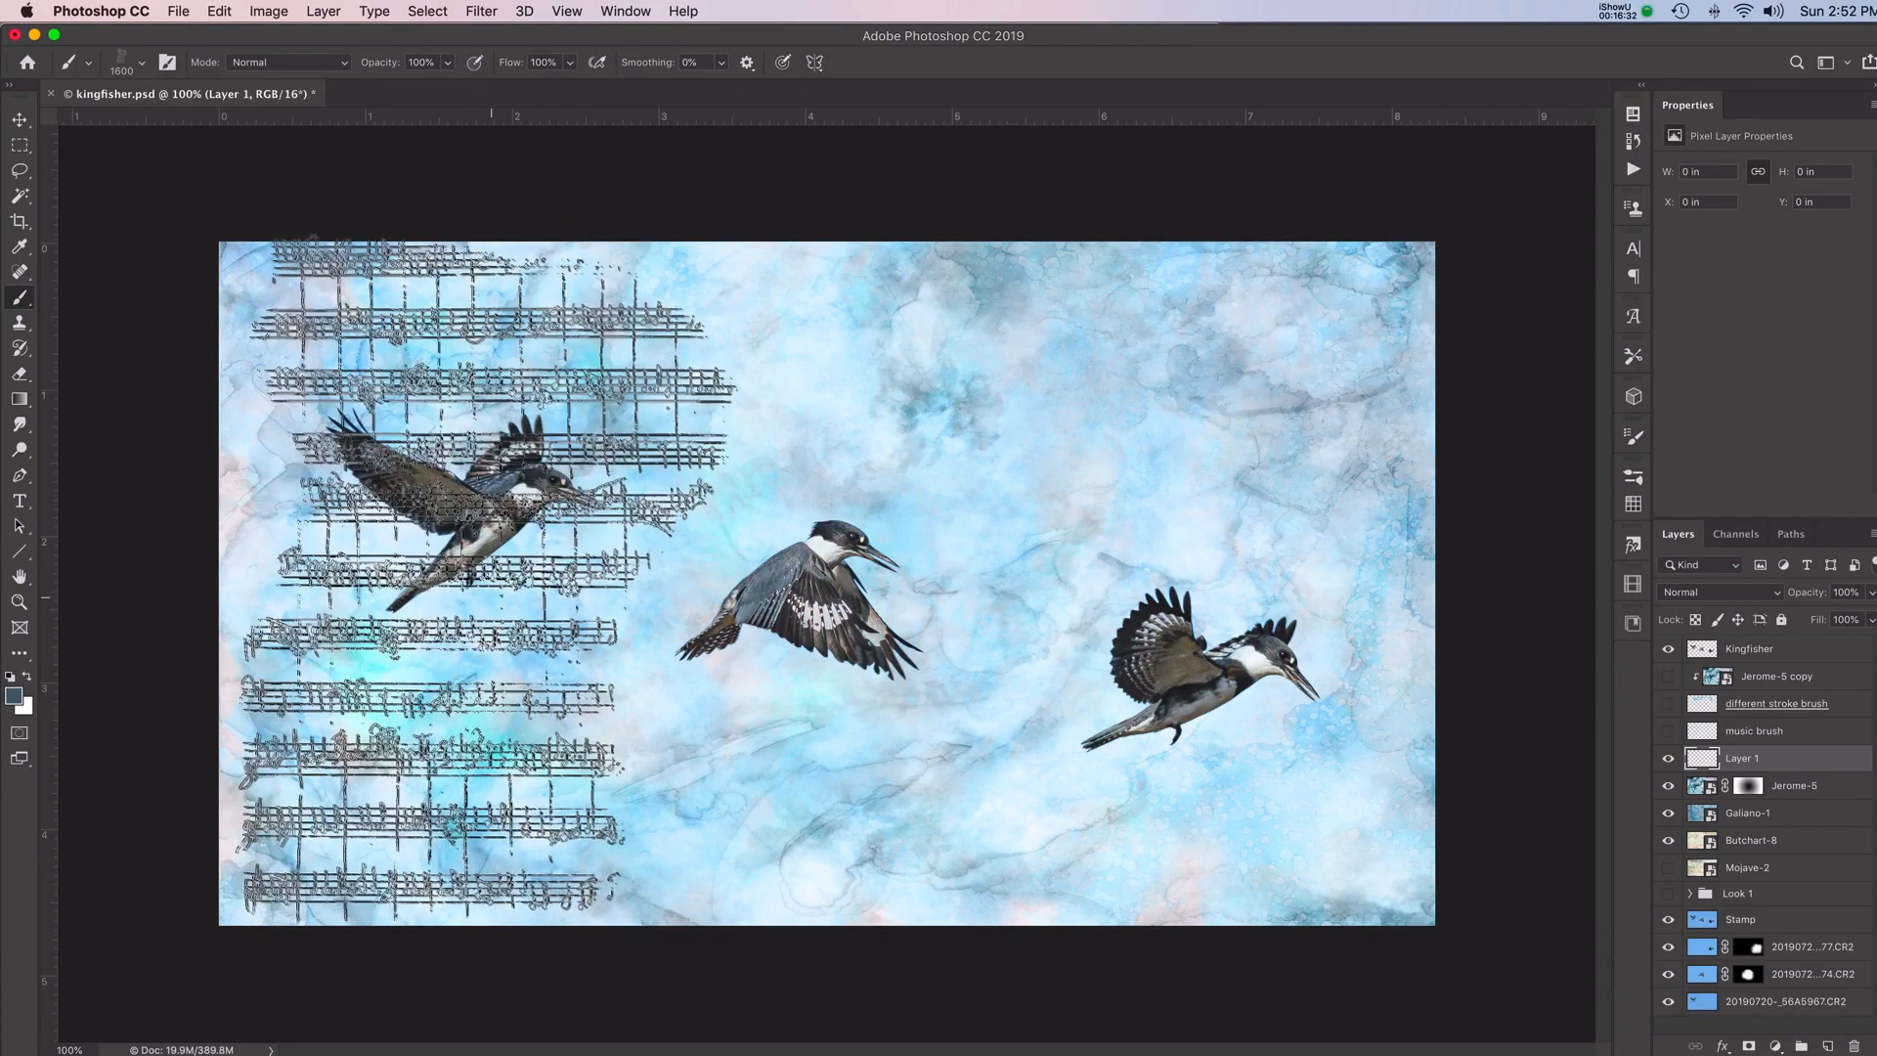
{"action": "left_click", "coordinate": [490, 594]}
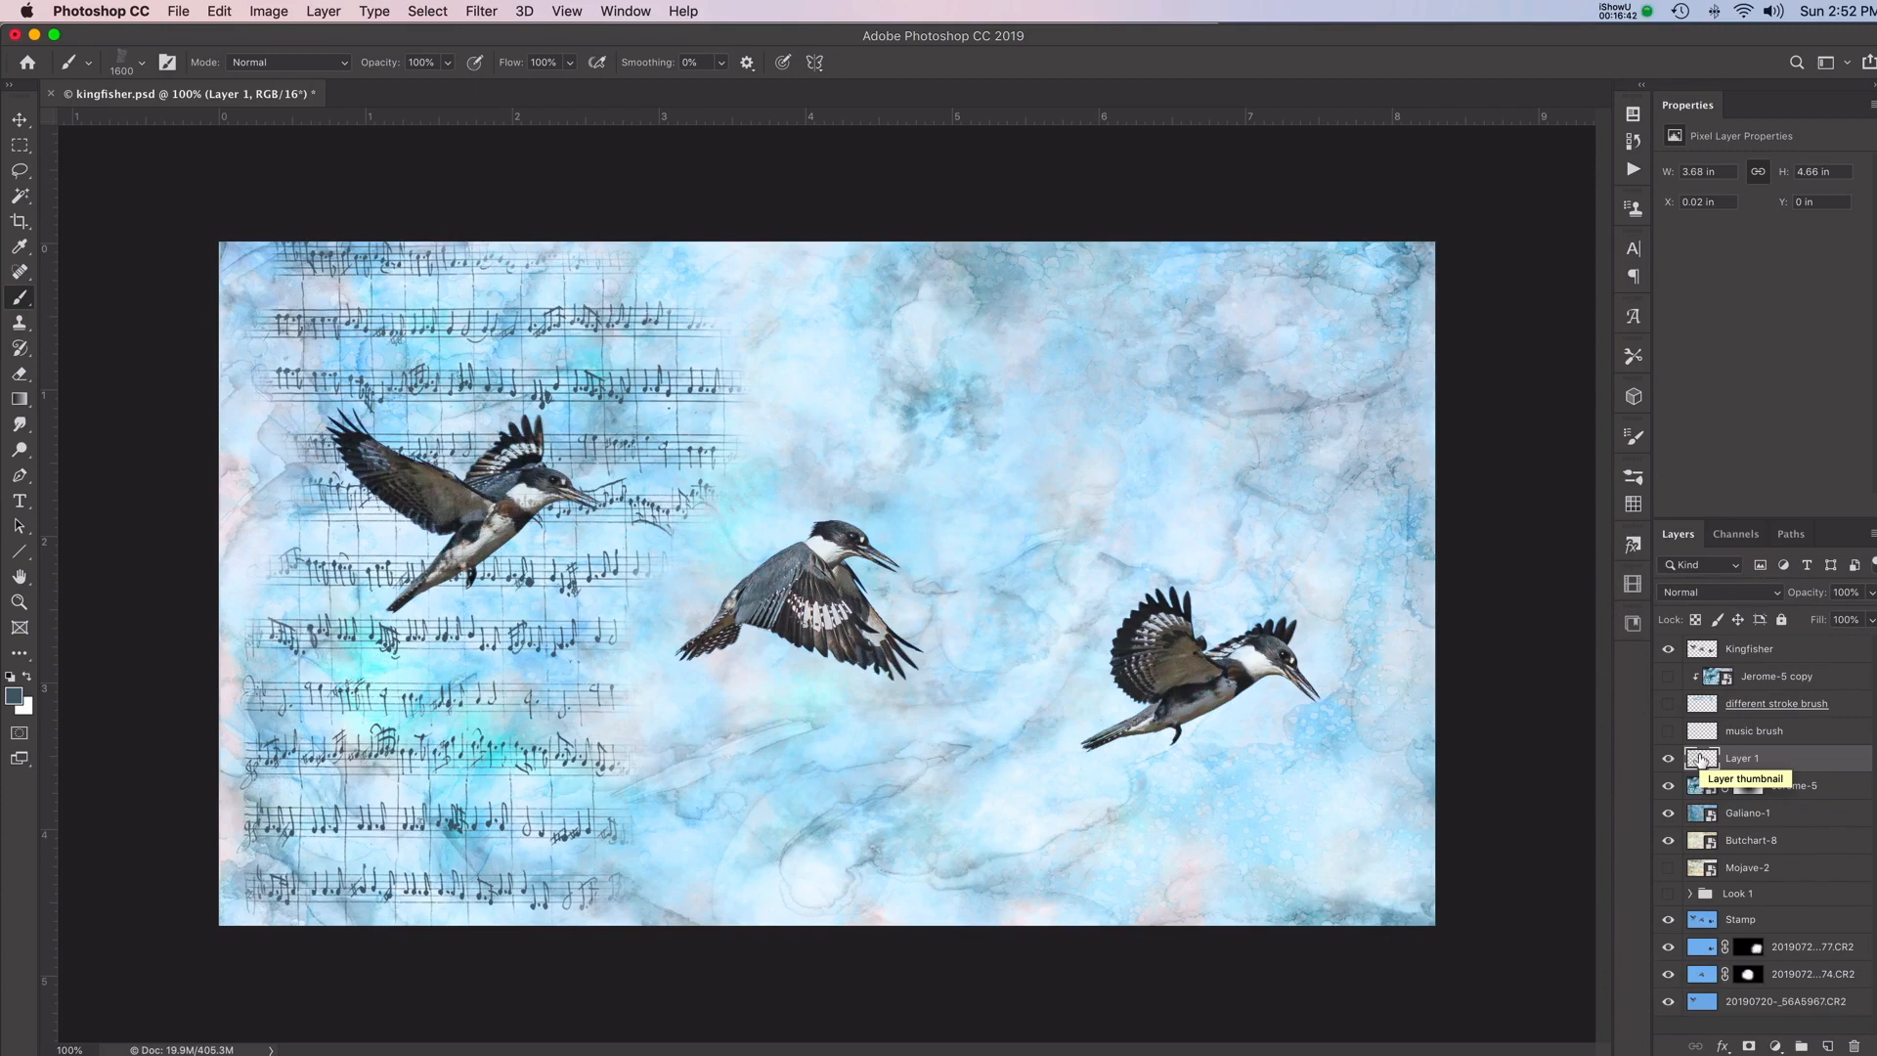
Keep the stamped sheet-music layer in Normal blend mode and lower its opacity to 20%
{"action": "left_click", "coordinate": [1696, 591]}
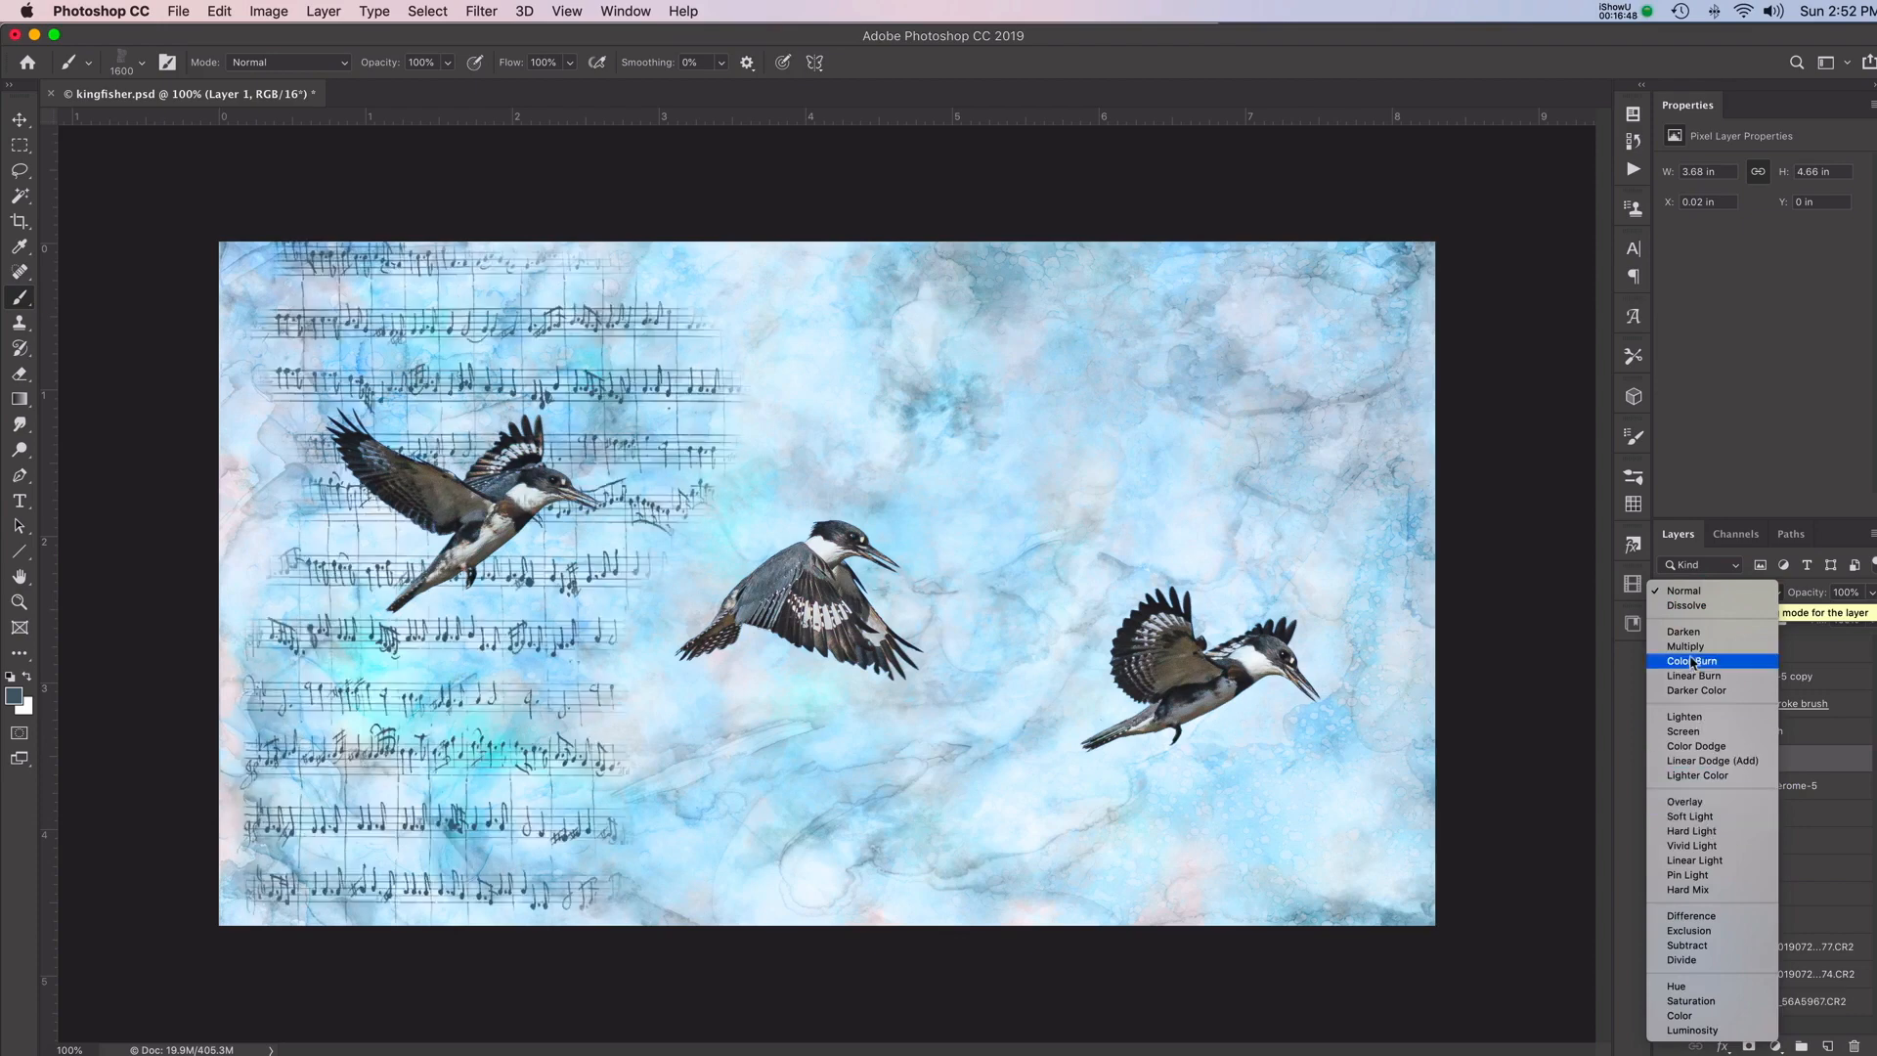
{"action": "left_click", "coordinate": [1686, 592]}
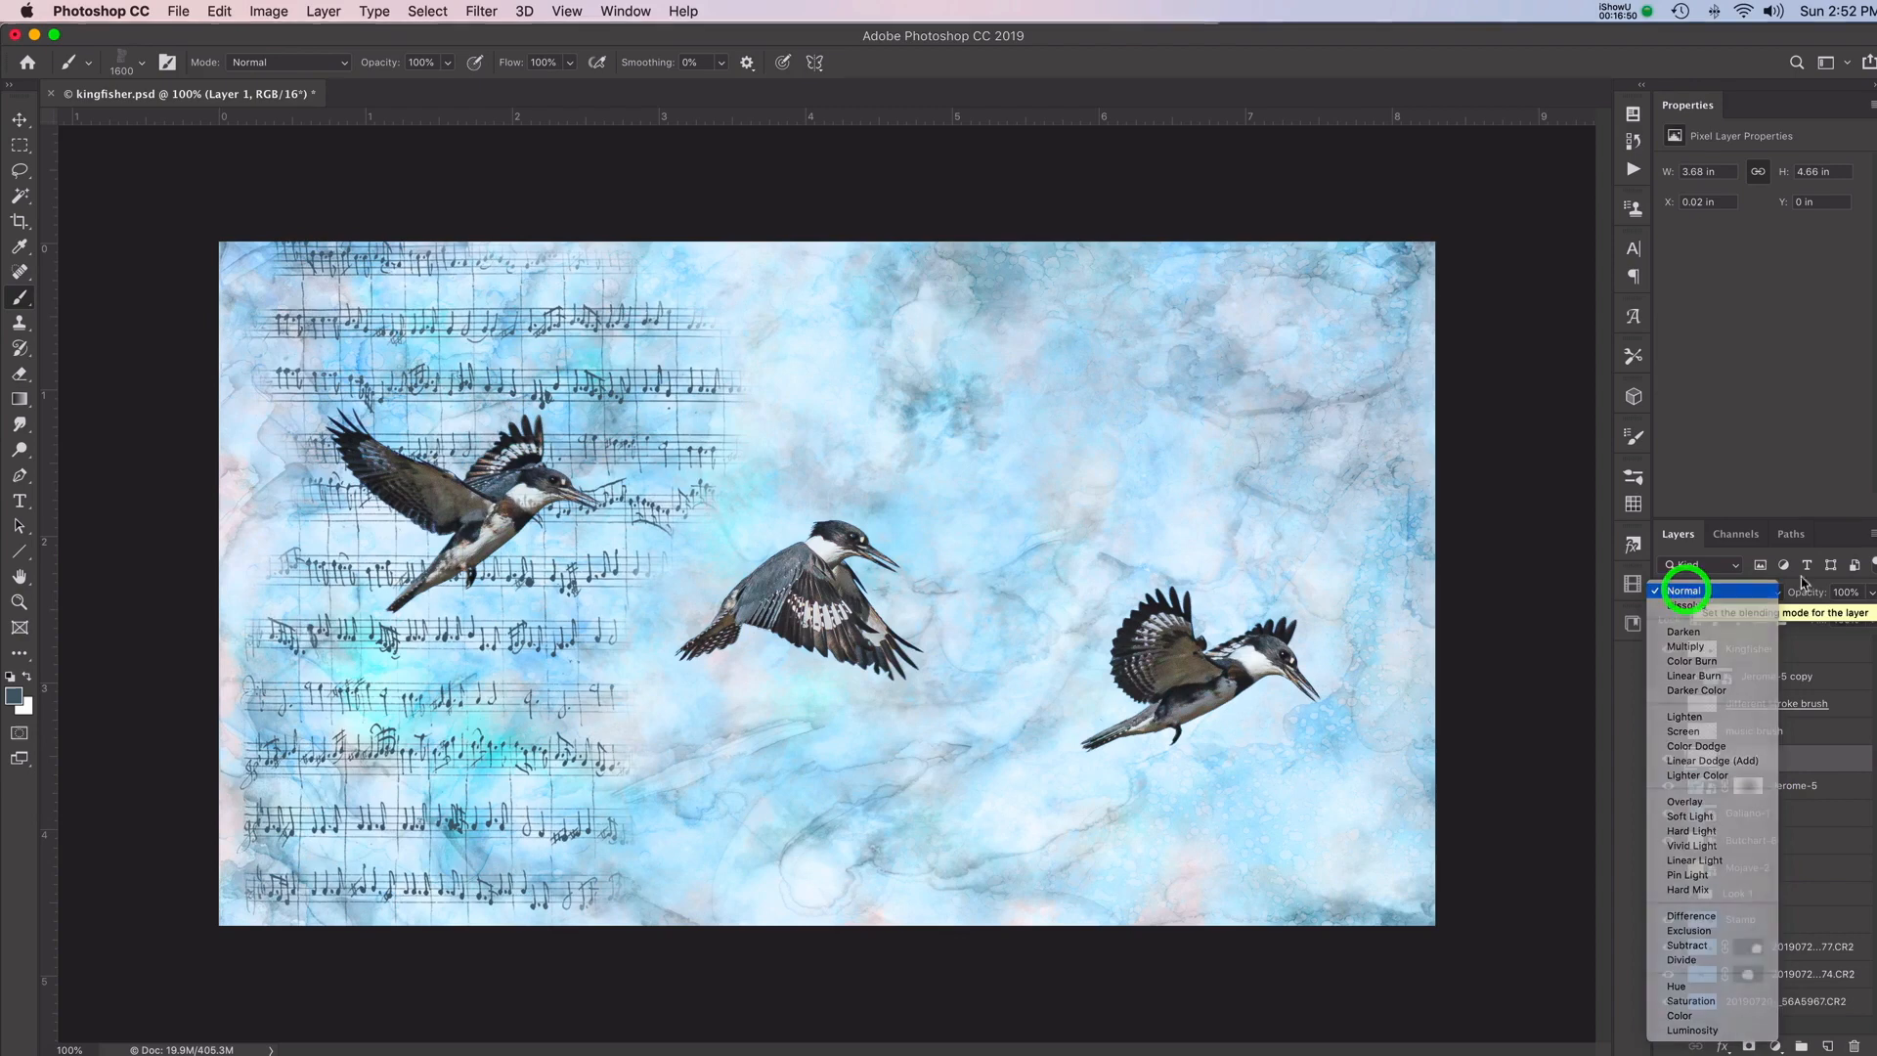
{"action": "left_click", "coordinate": [1871, 593]}
{"action": "left_click_drag", "start_coordinate": [1872, 616], "coordinate": [1802, 626]}
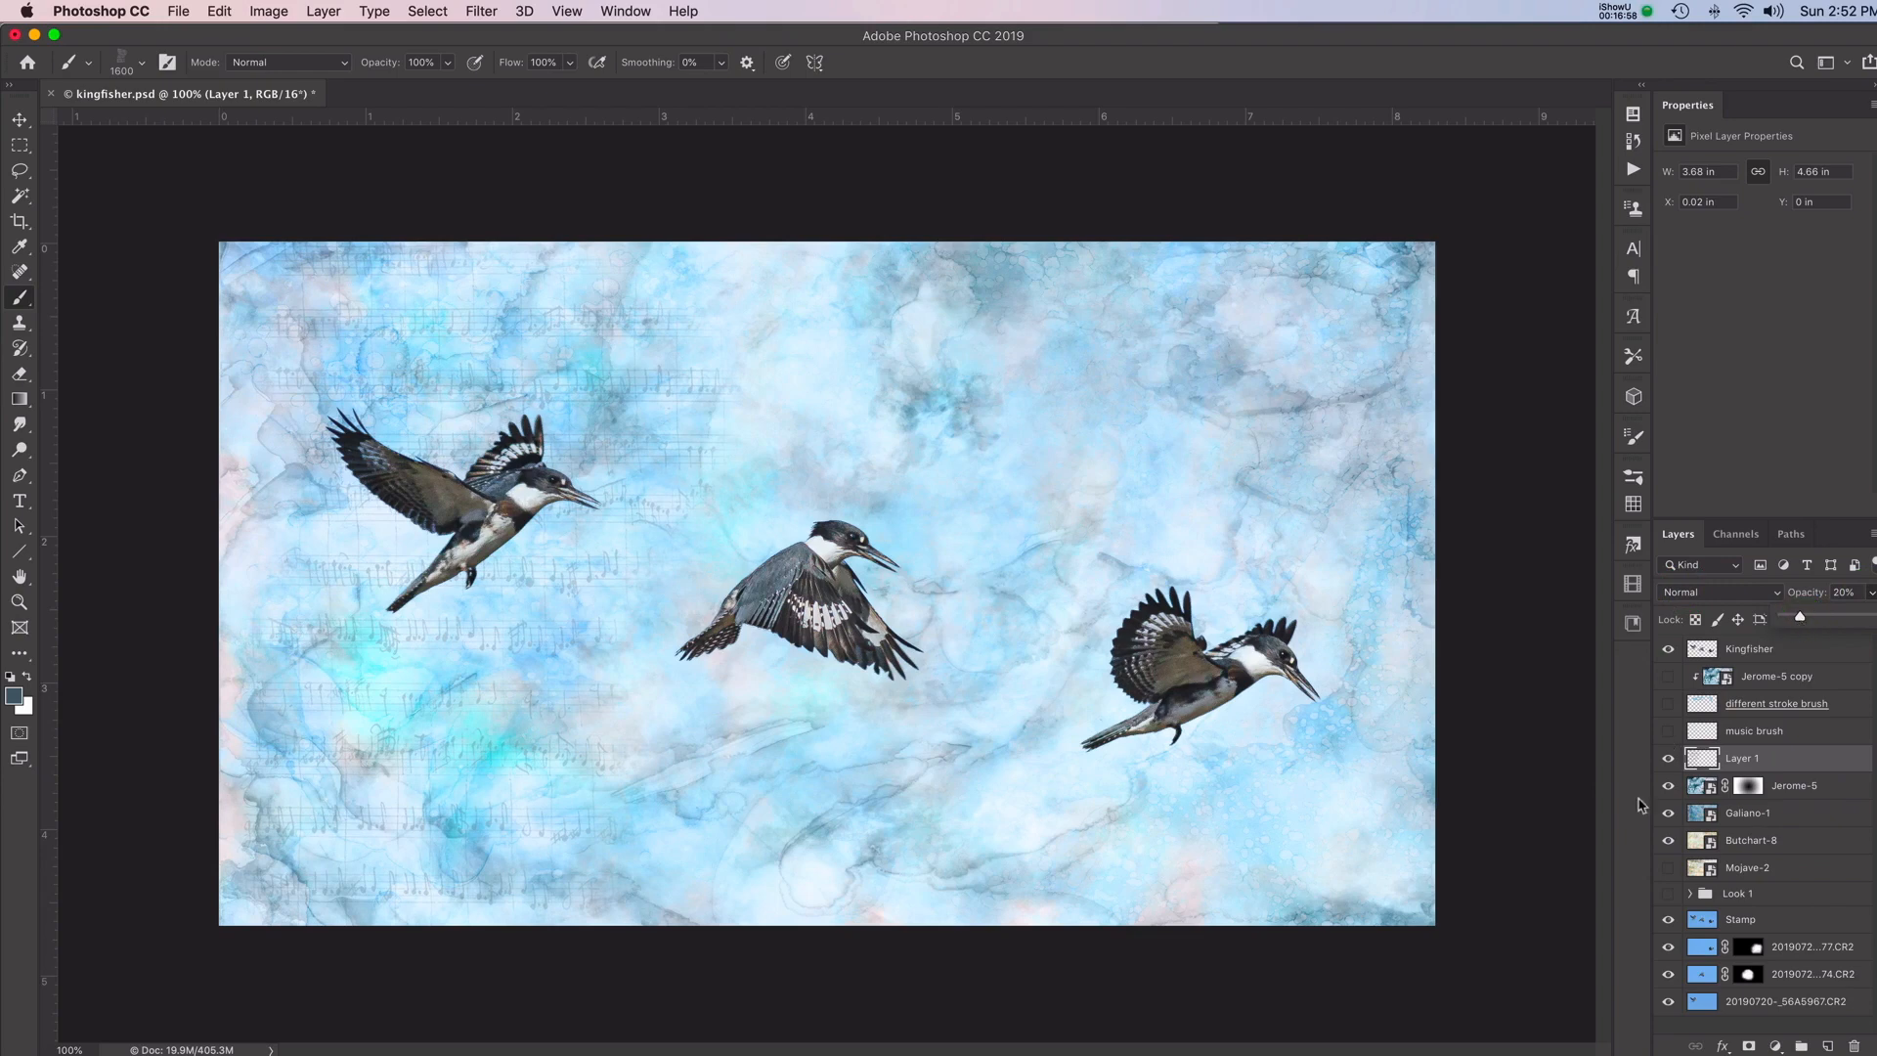
Show the music brush layer in place of Layer 1 and delete Layer 1
{"action": "left_click", "coordinate": [1669, 759]}
{"action": "left_click", "coordinate": [1669, 732]}
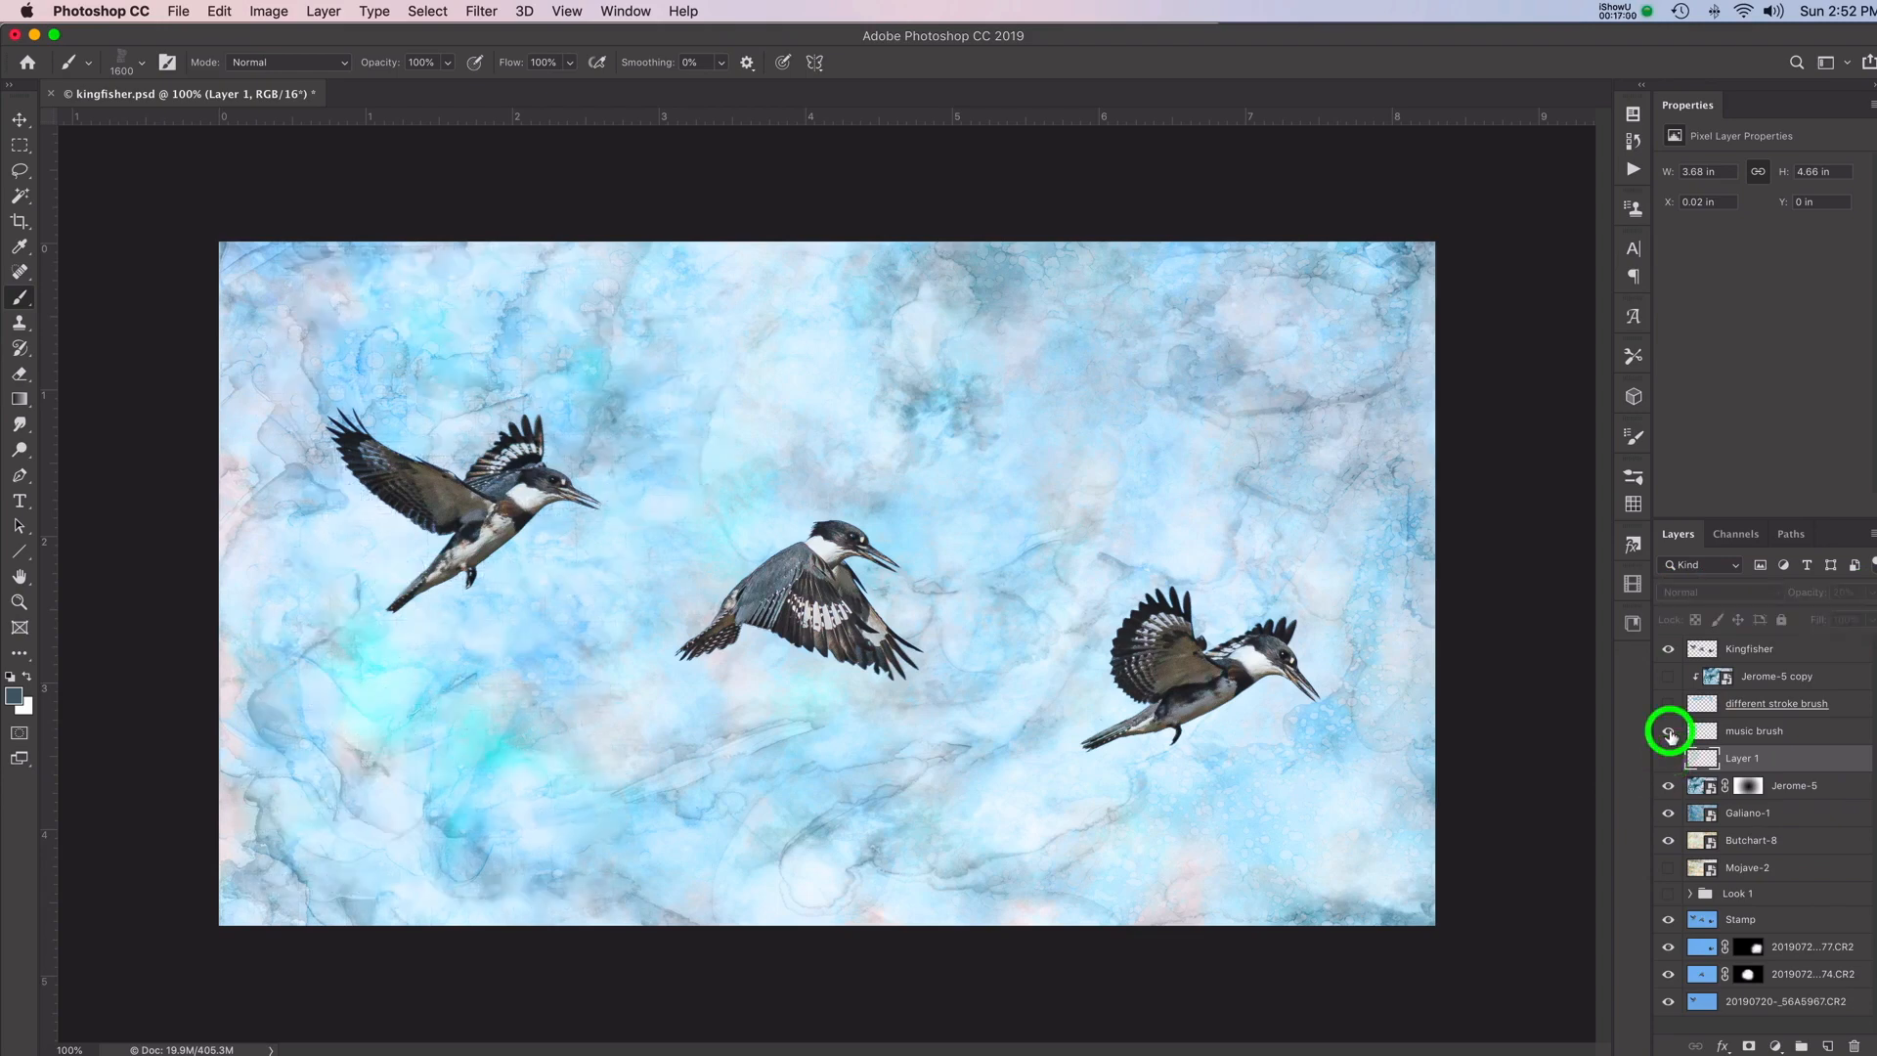
{"action": "left_click", "coordinate": [1701, 731]}
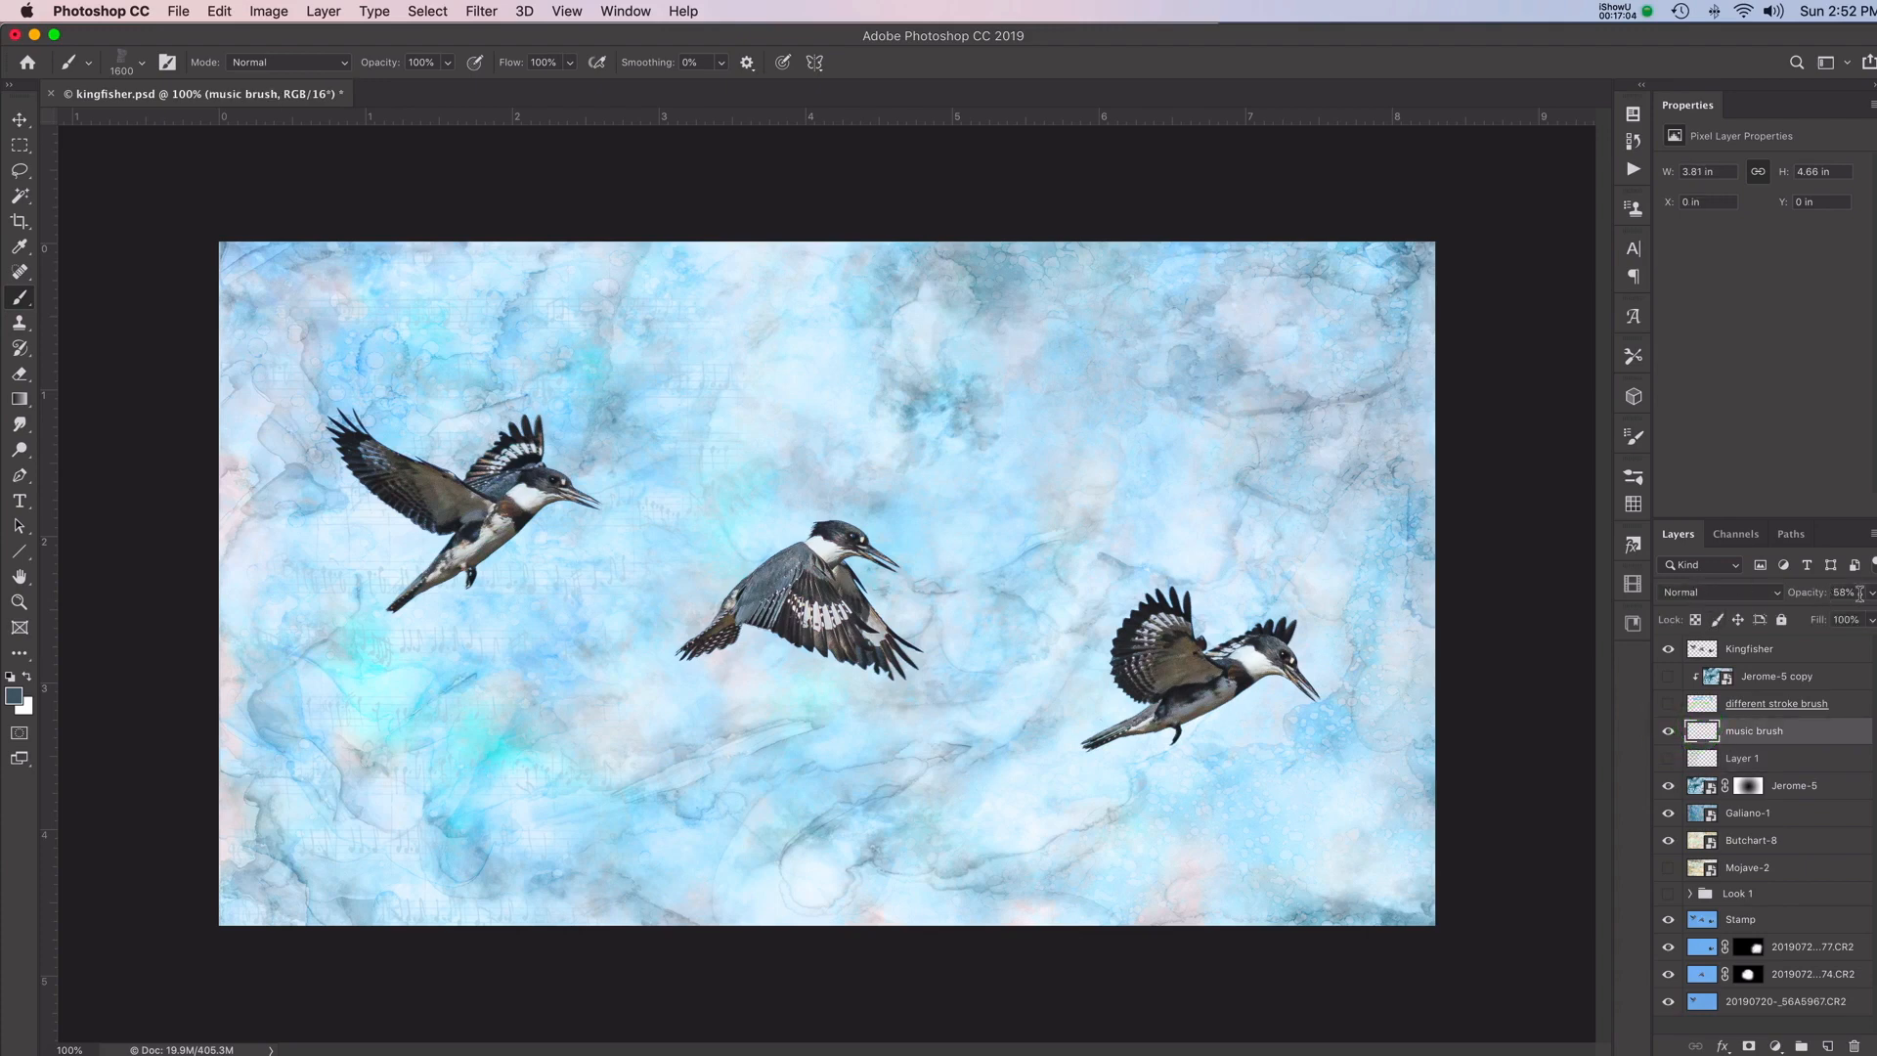
{"action": "left_click", "coordinate": [1699, 759]}
{"action": "left_click_drag", "start_coordinate": [1699, 759], "coordinate": [1855, 1046]}
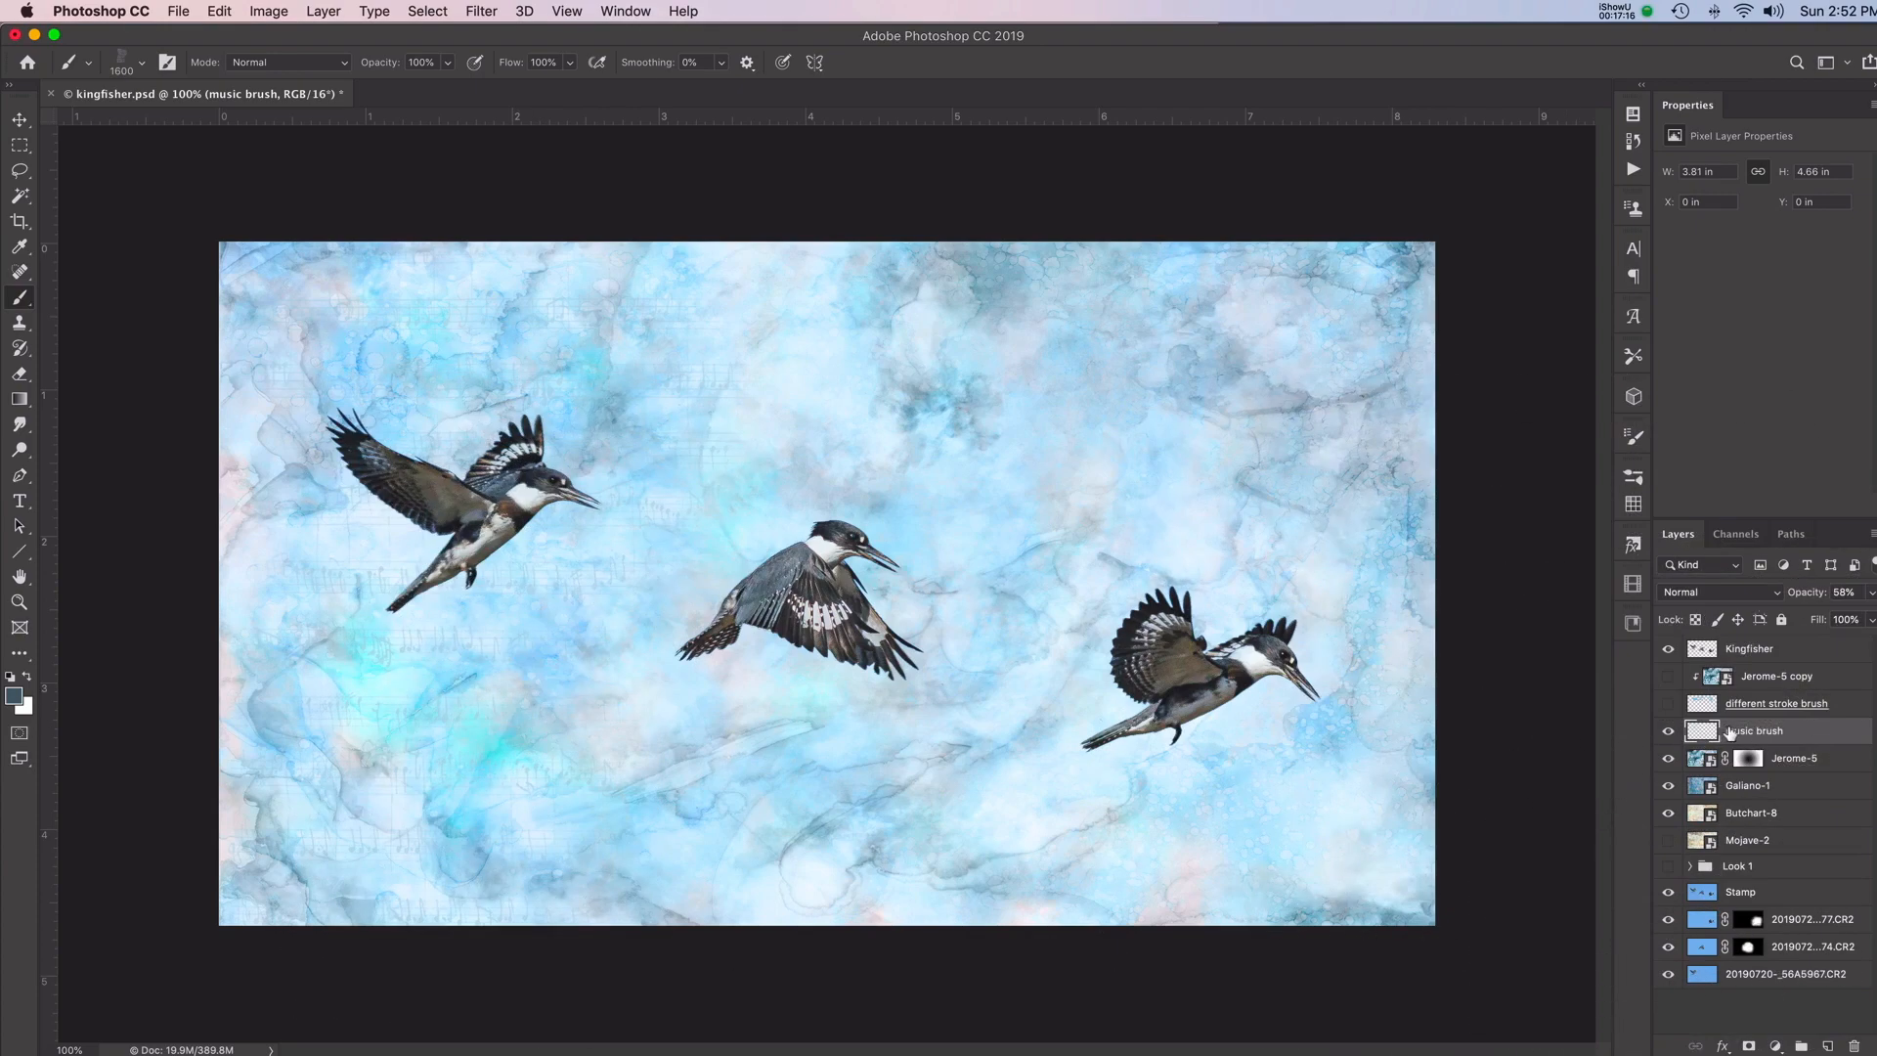
Compare the composite with and without the music brush layer, and preview the different stroke brush layer
{"action": "left_click", "coordinate": [1669, 733]}
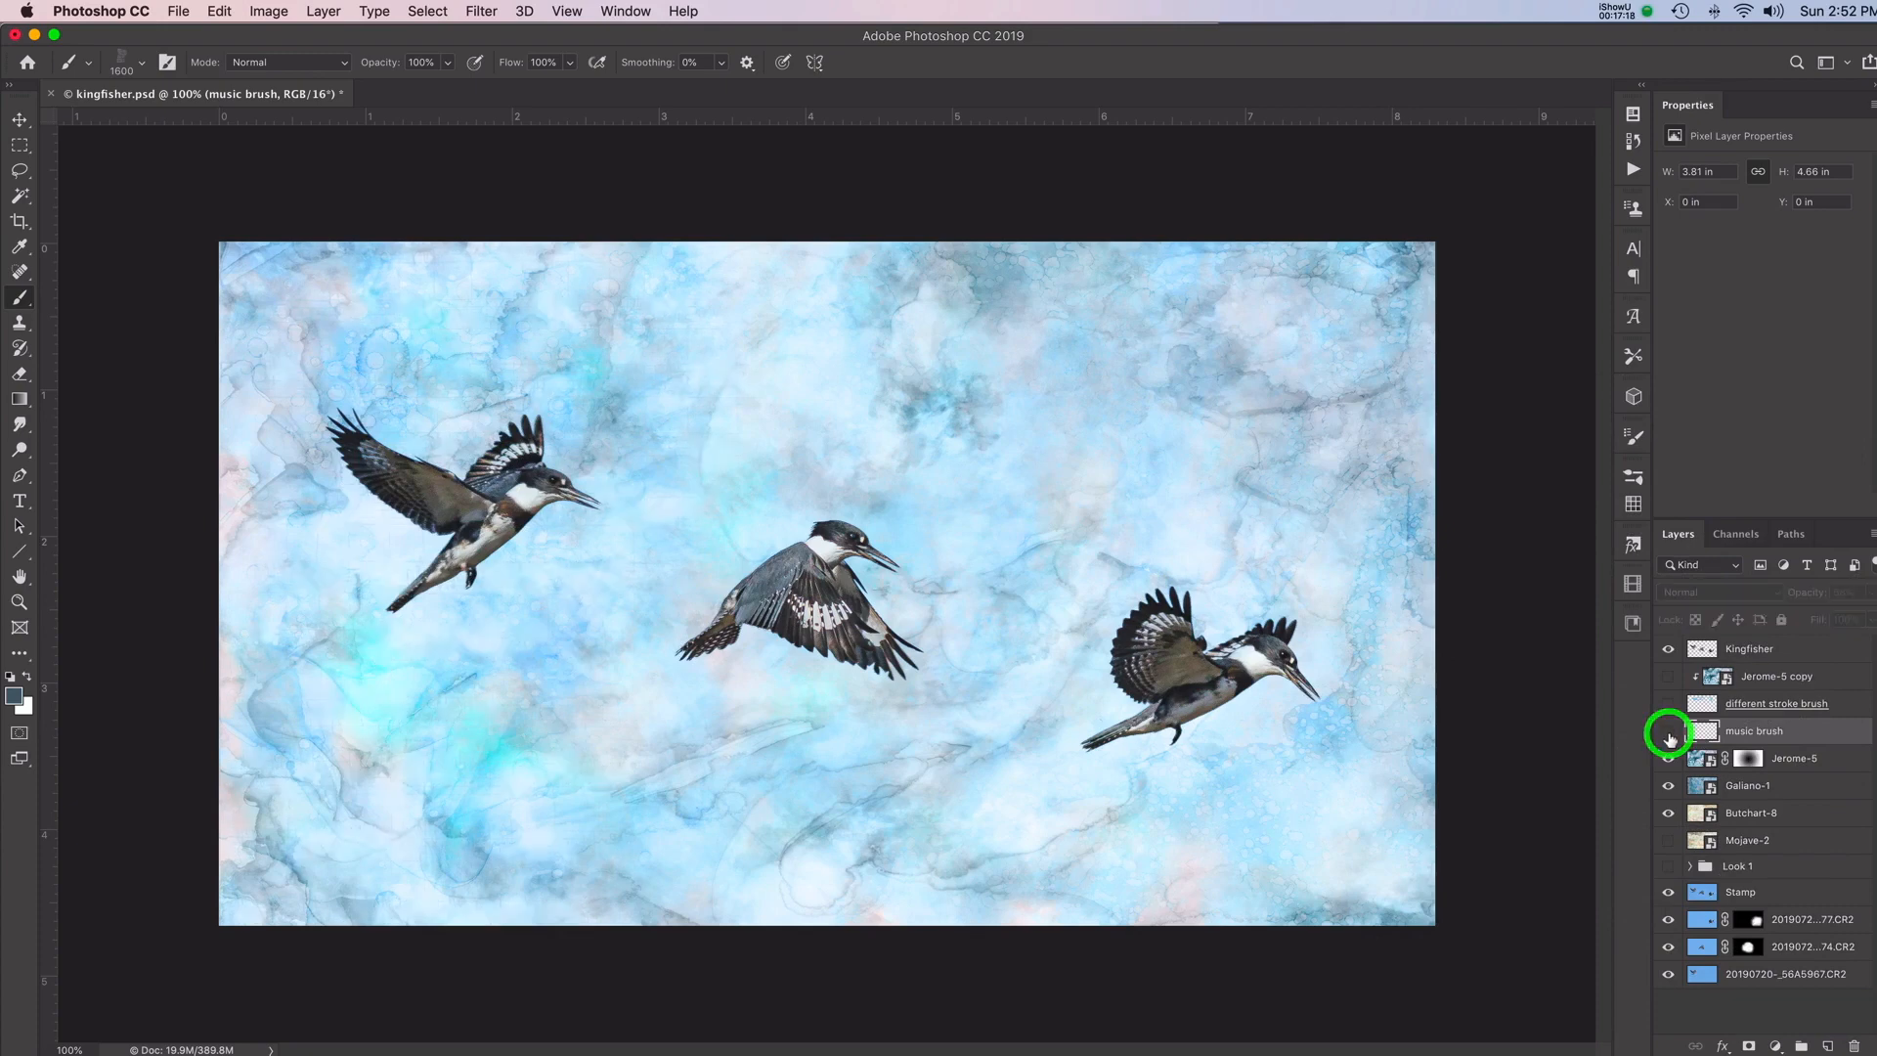
{"action": "left_click", "coordinate": [1668, 733]}
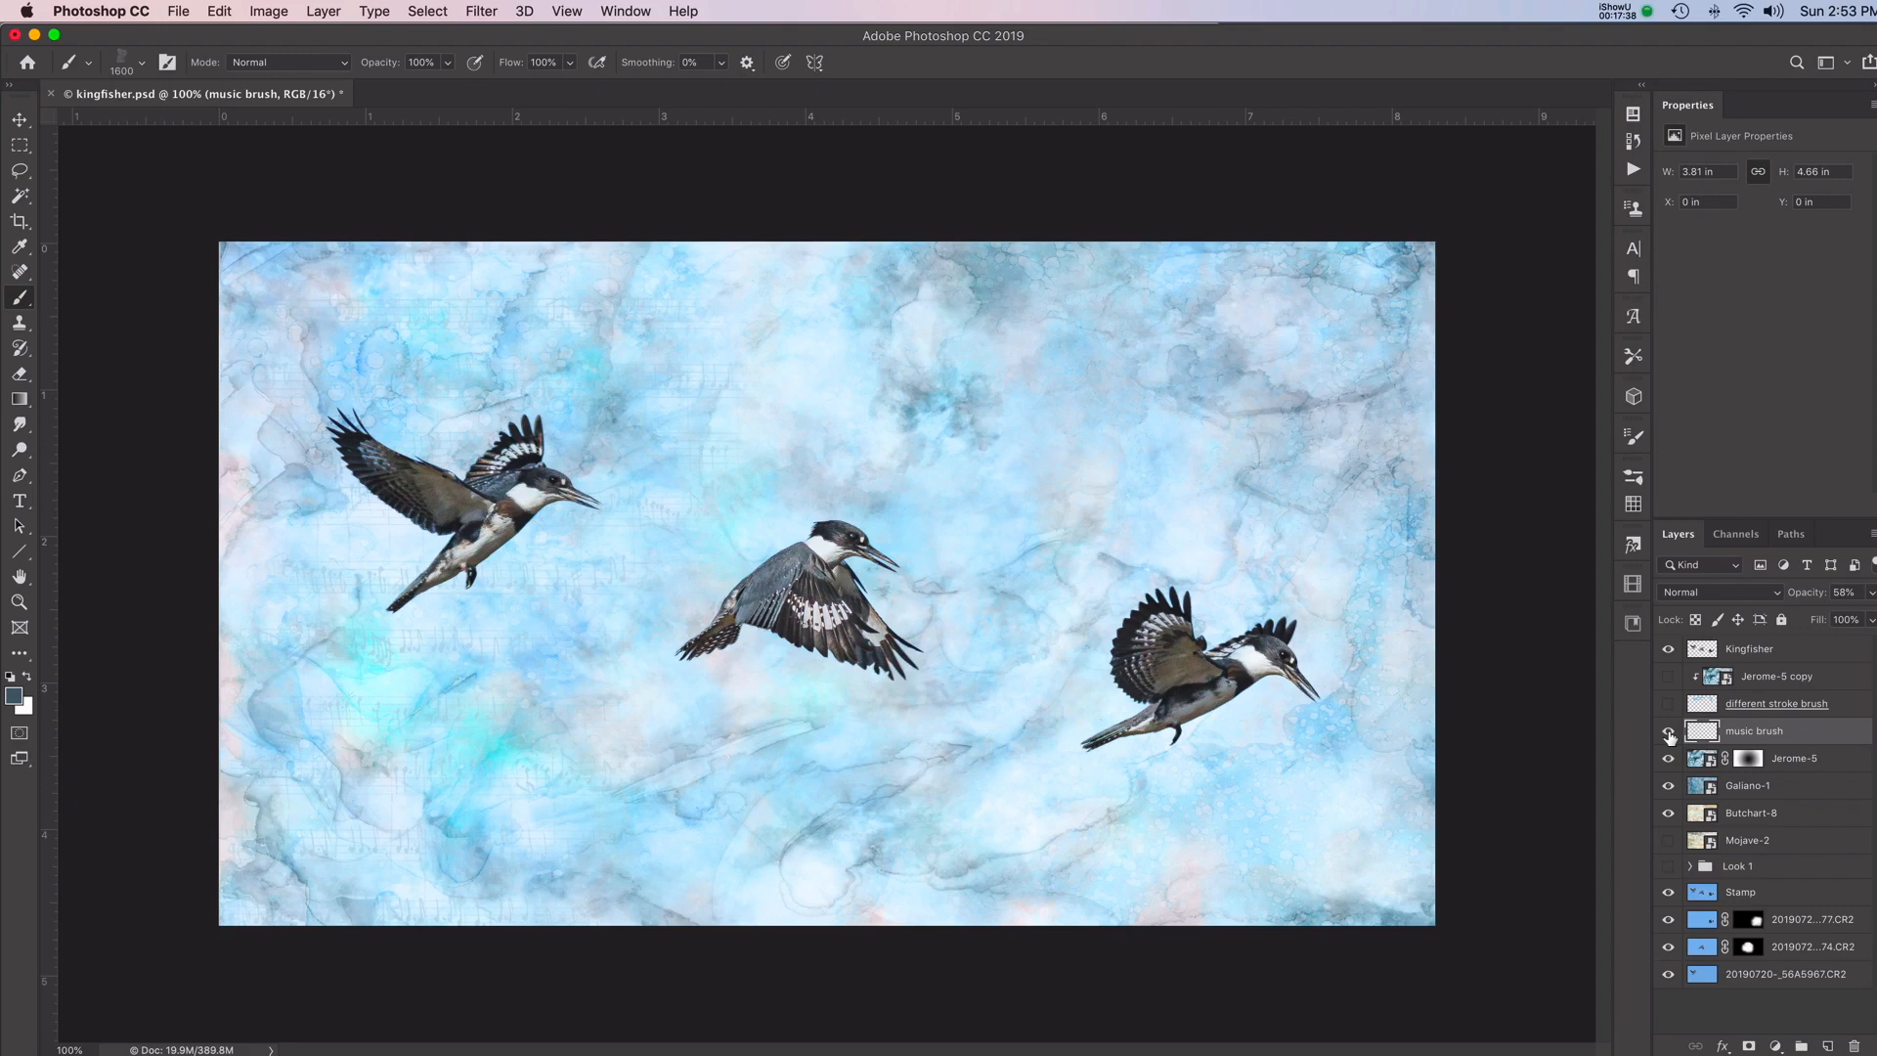
{"action": "left_click", "coordinate": [1669, 732]}
{"action": "left_click", "coordinate": [1668, 705]}
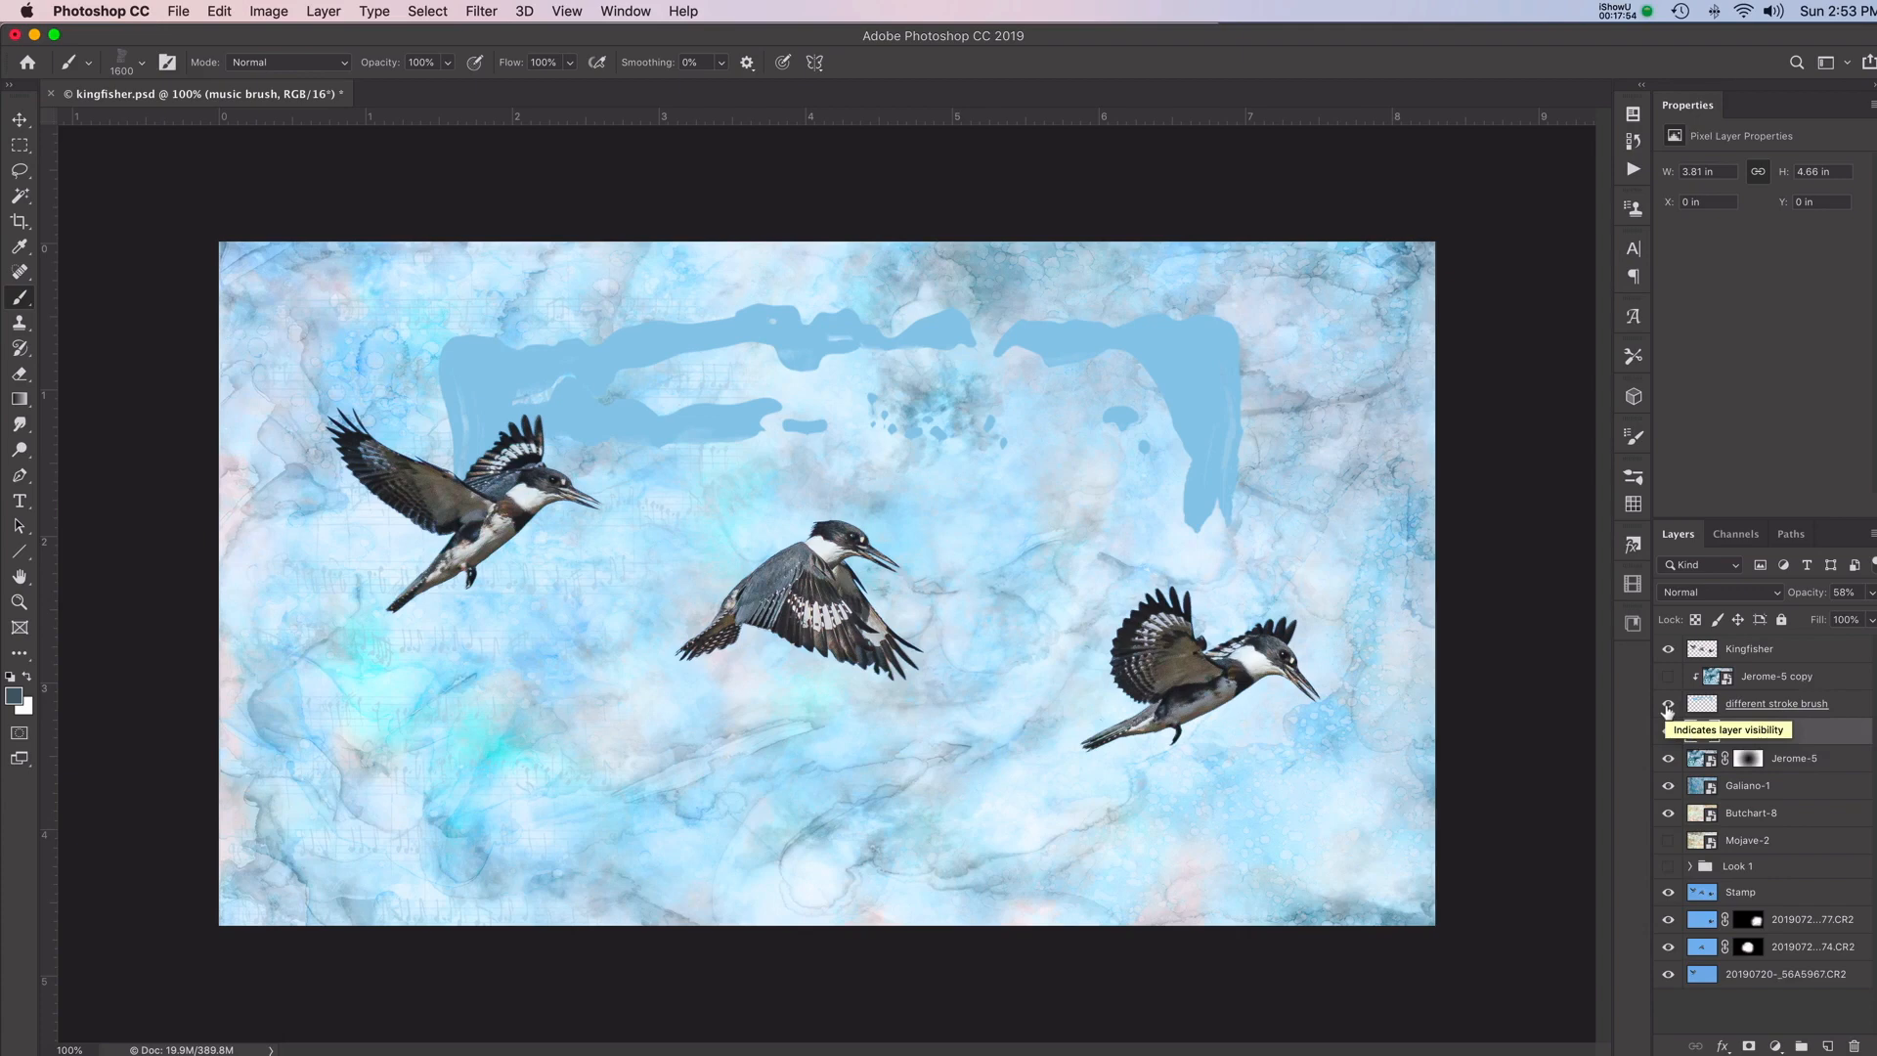
{"action": "left_click", "coordinate": [1668, 705]}
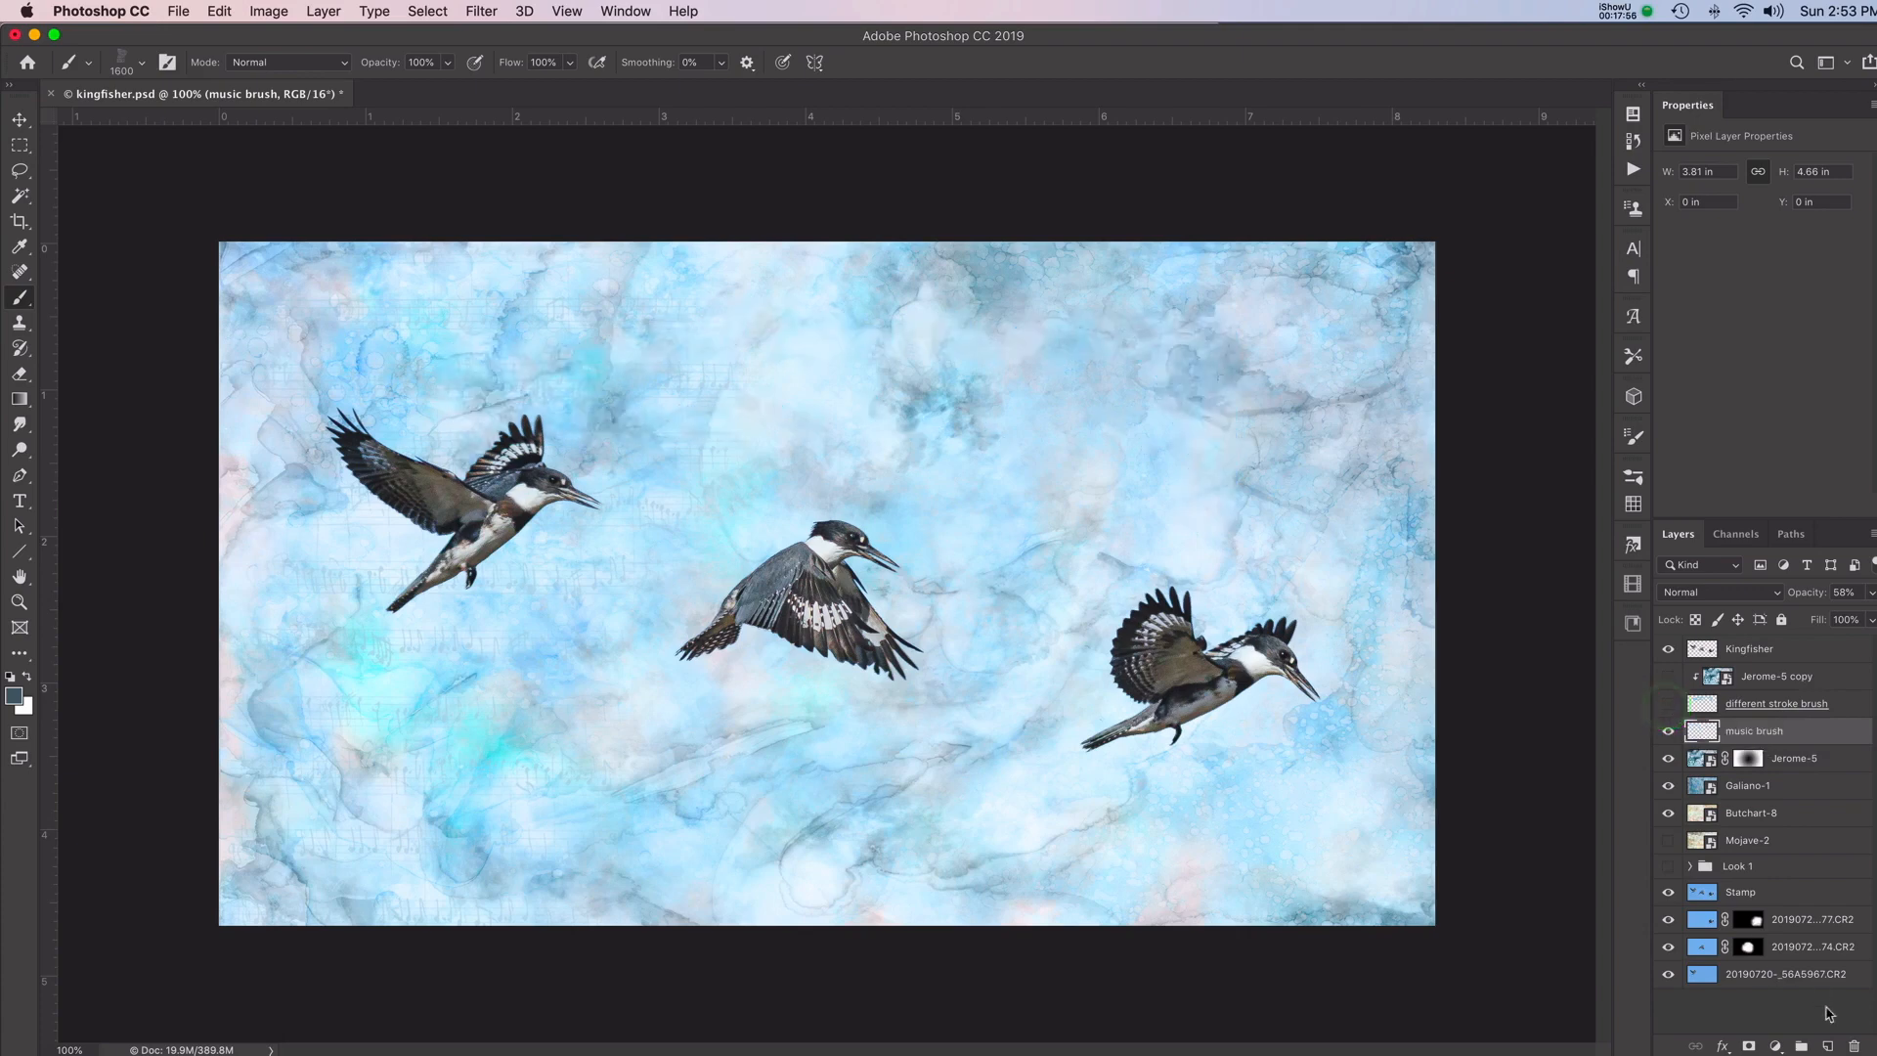
Add an empty layer above music brush and sample a light blue (#bddcff) from the background as the foreground color
{"action": "left_click", "coordinate": [1828, 1048]}
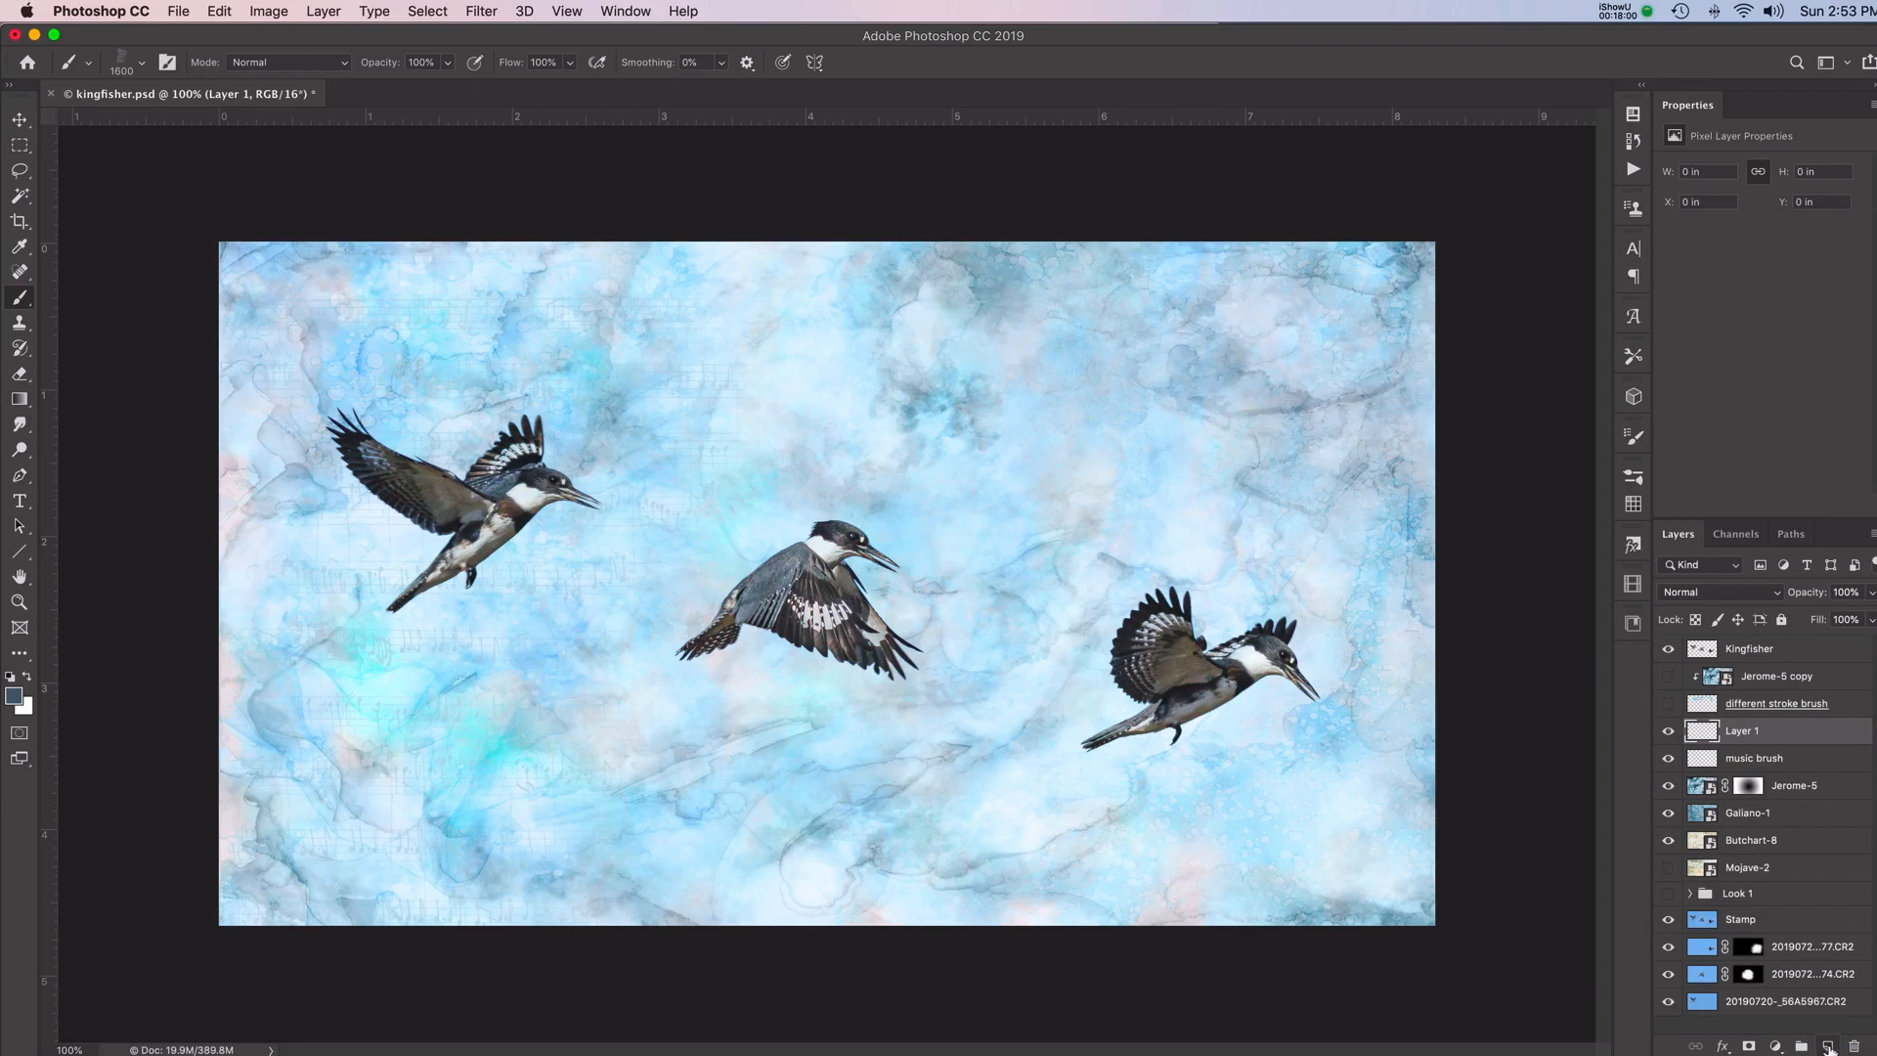
{"action": "left_click", "coordinate": [13, 696]}
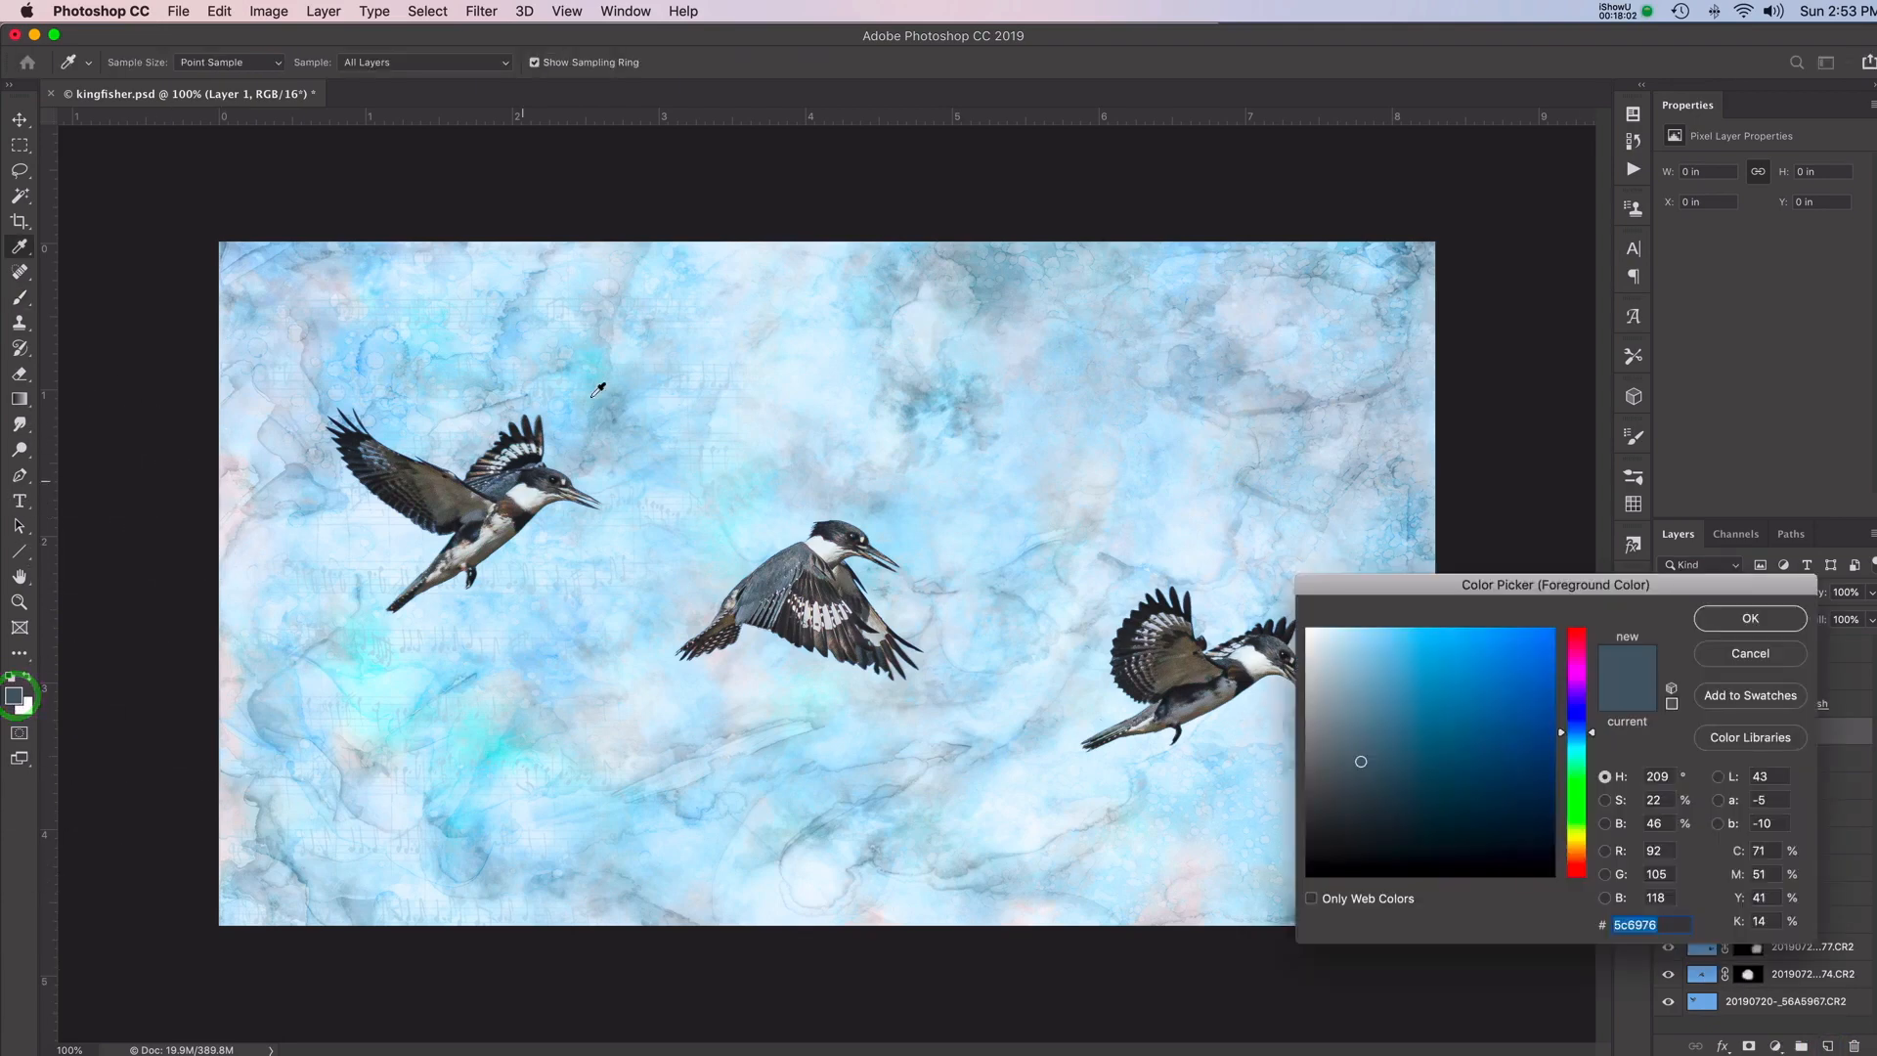
{"action": "left_click", "coordinate": [596, 385]}
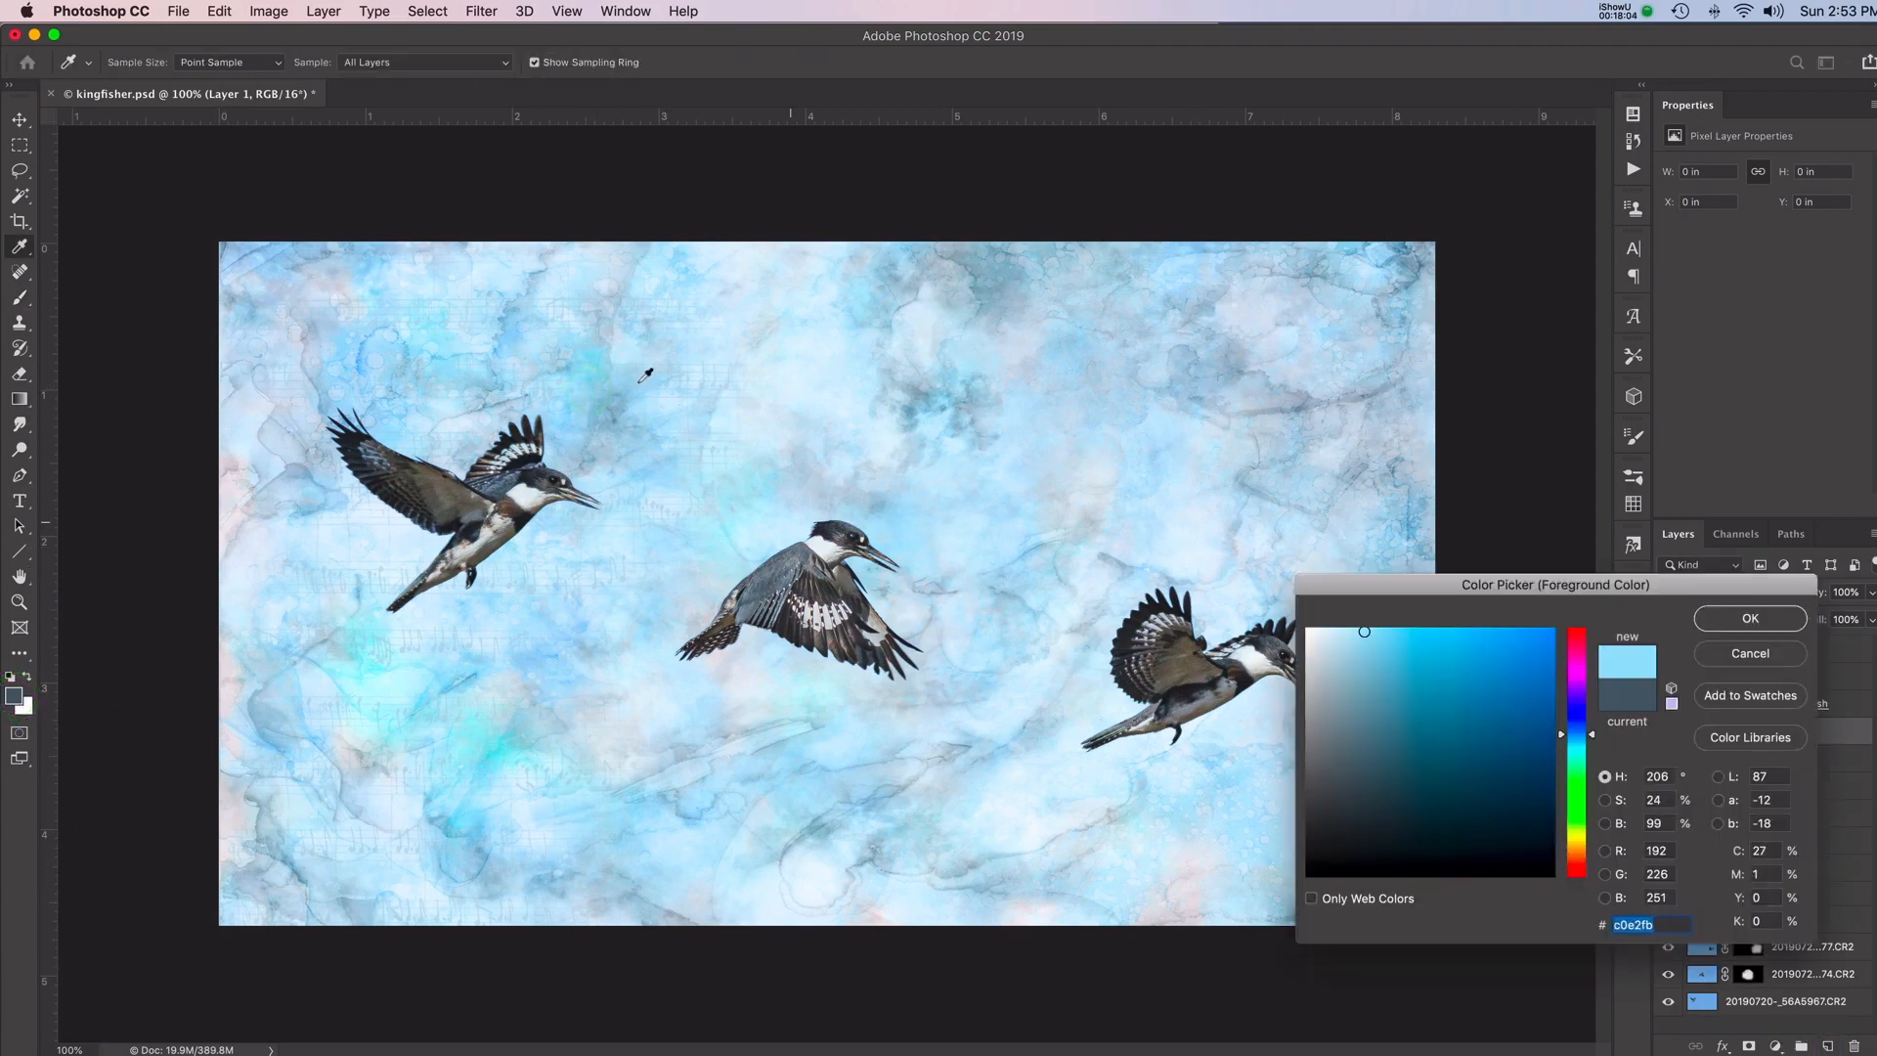
{"action": "left_click", "coordinate": [579, 368]}
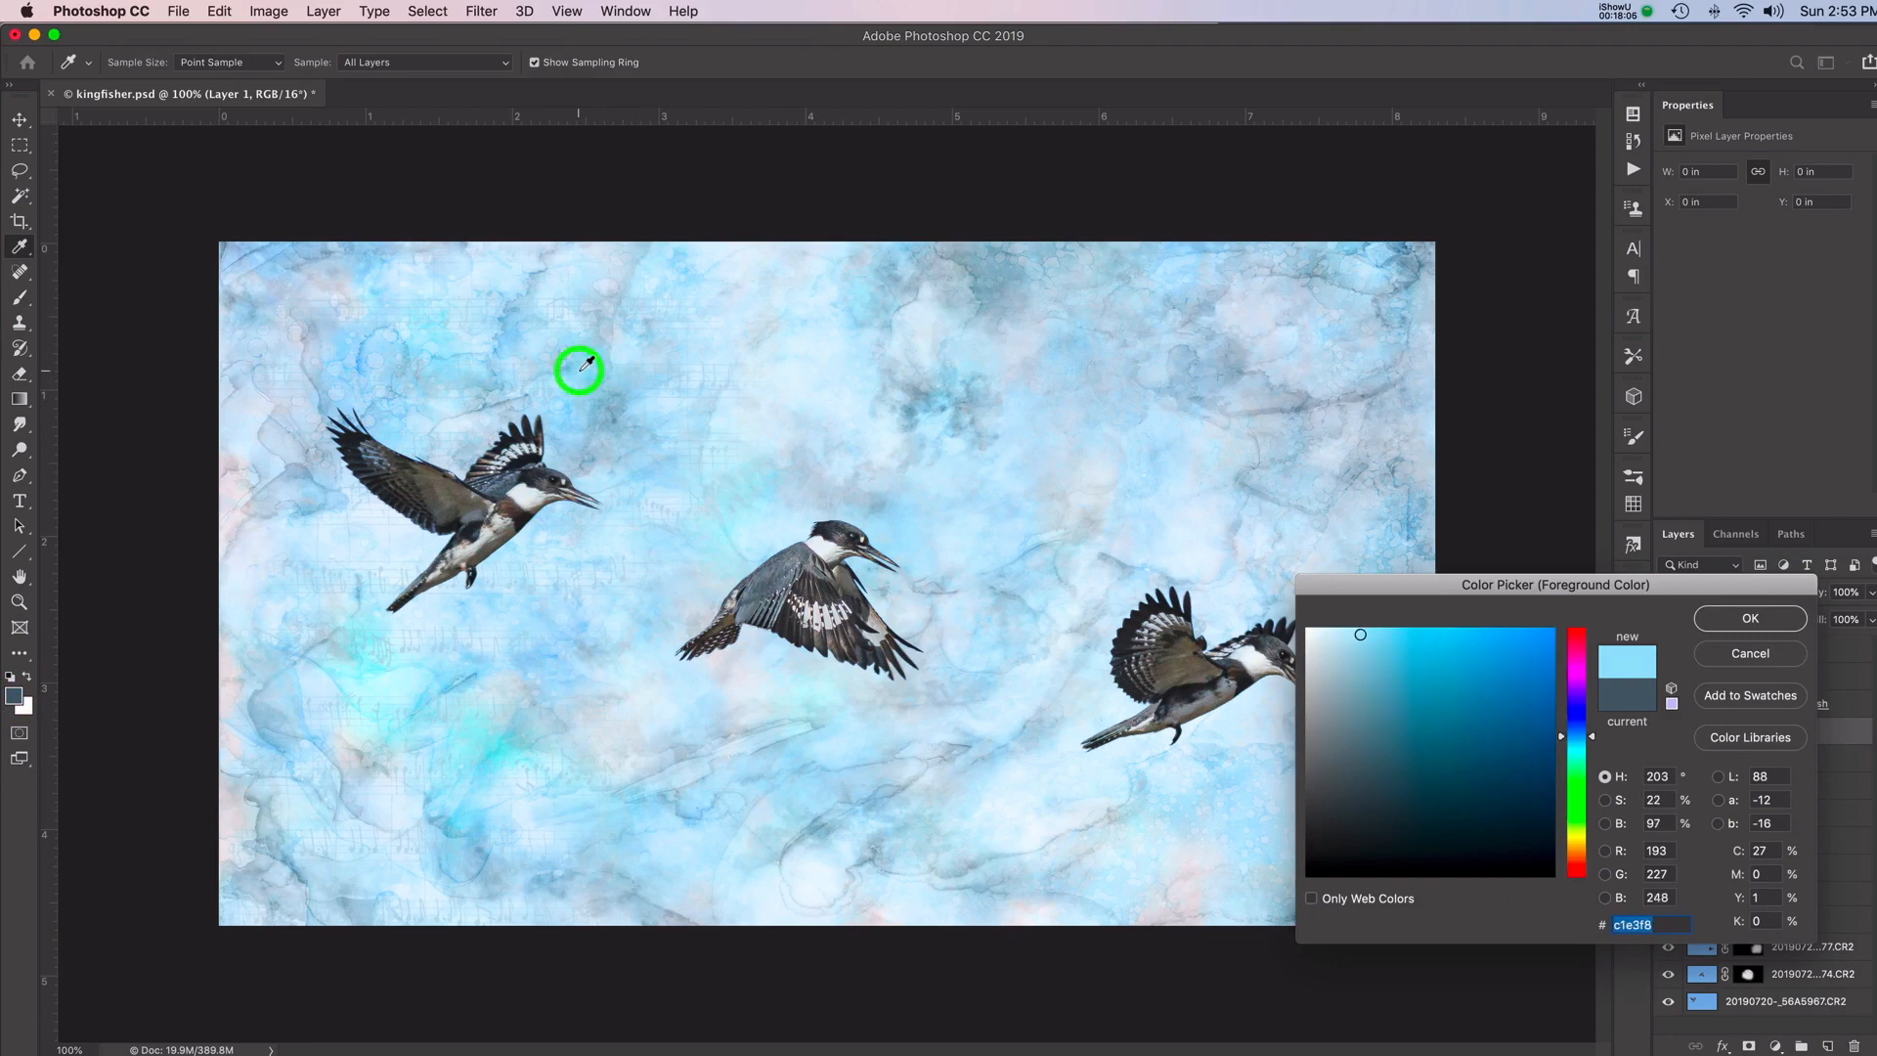
{"action": "left_click", "coordinate": [507, 344]}
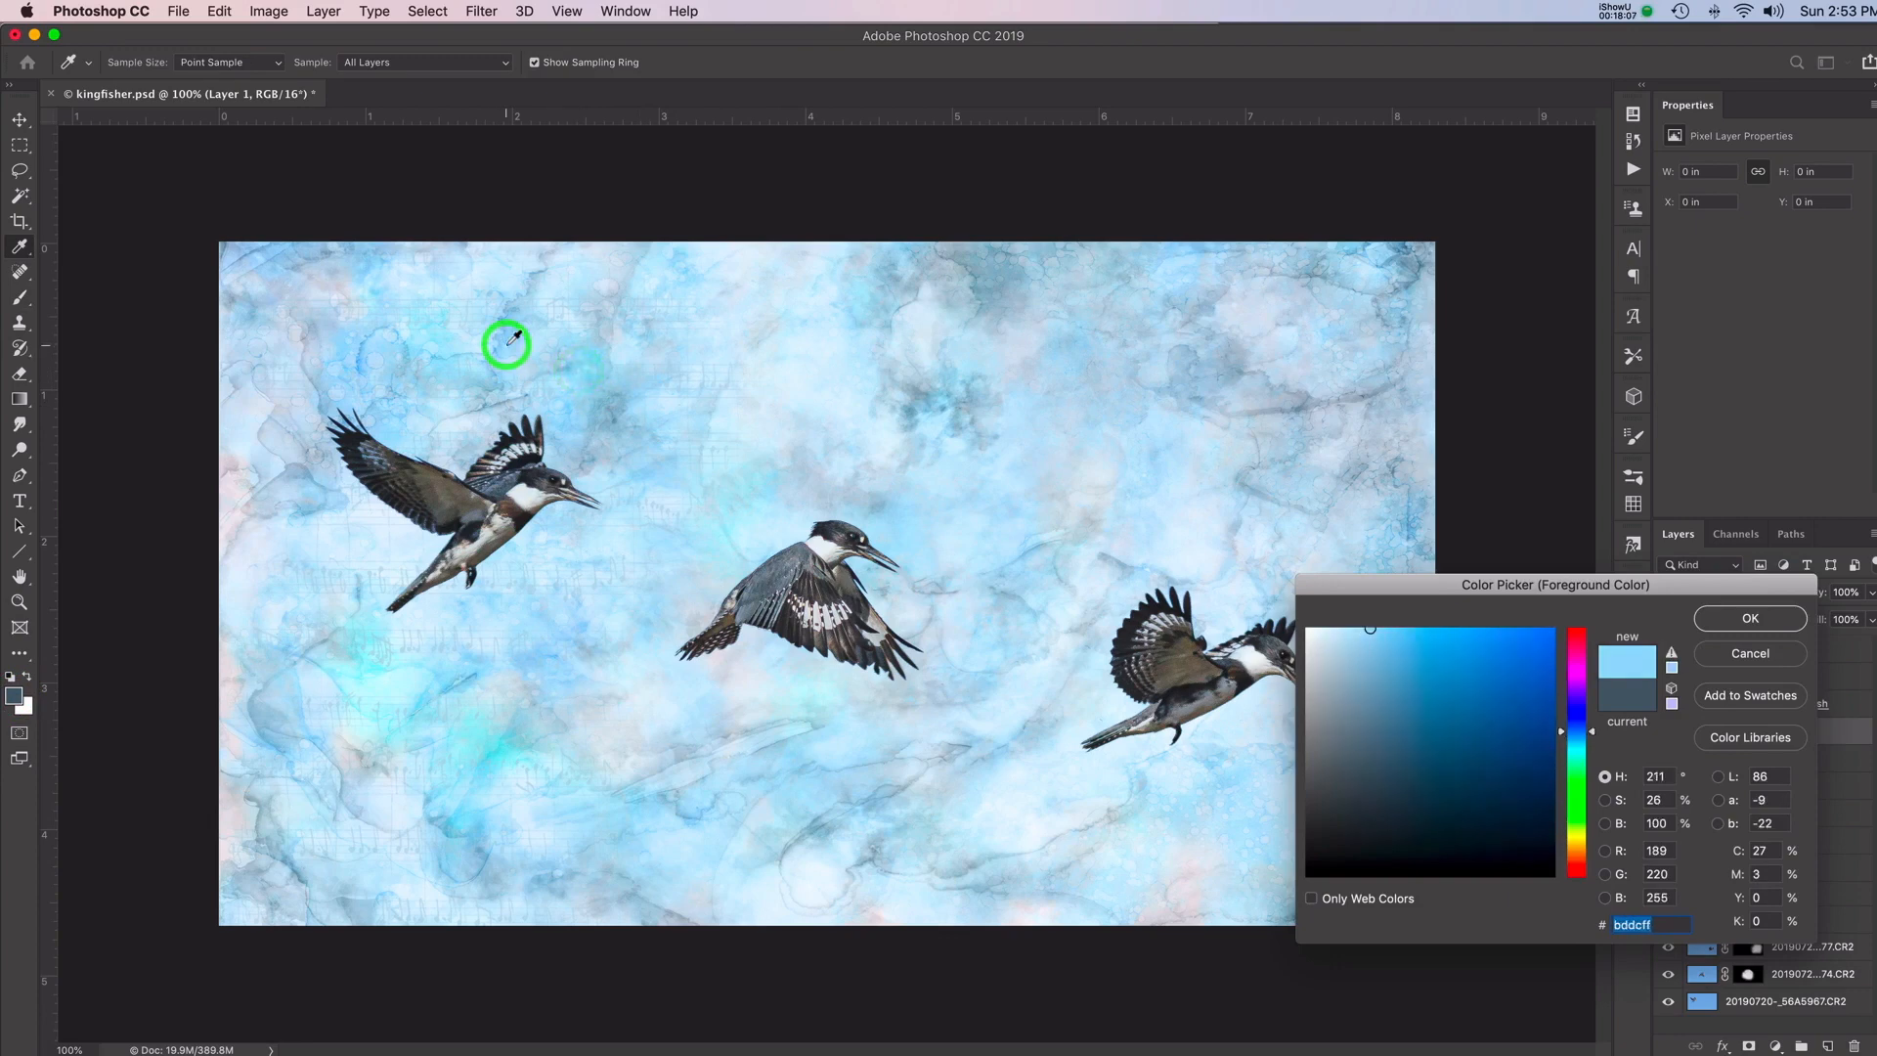
{"action": "left_click", "coordinate": [1764, 620]}
Choose the Different Stroke 6 brush from the Anne's Different Strokes brush set
{"action": "key", "text": "b"}
{"action": "left_click", "coordinate": [1634, 479]}
{"action": "left_click", "coordinate": [1317, 426]}
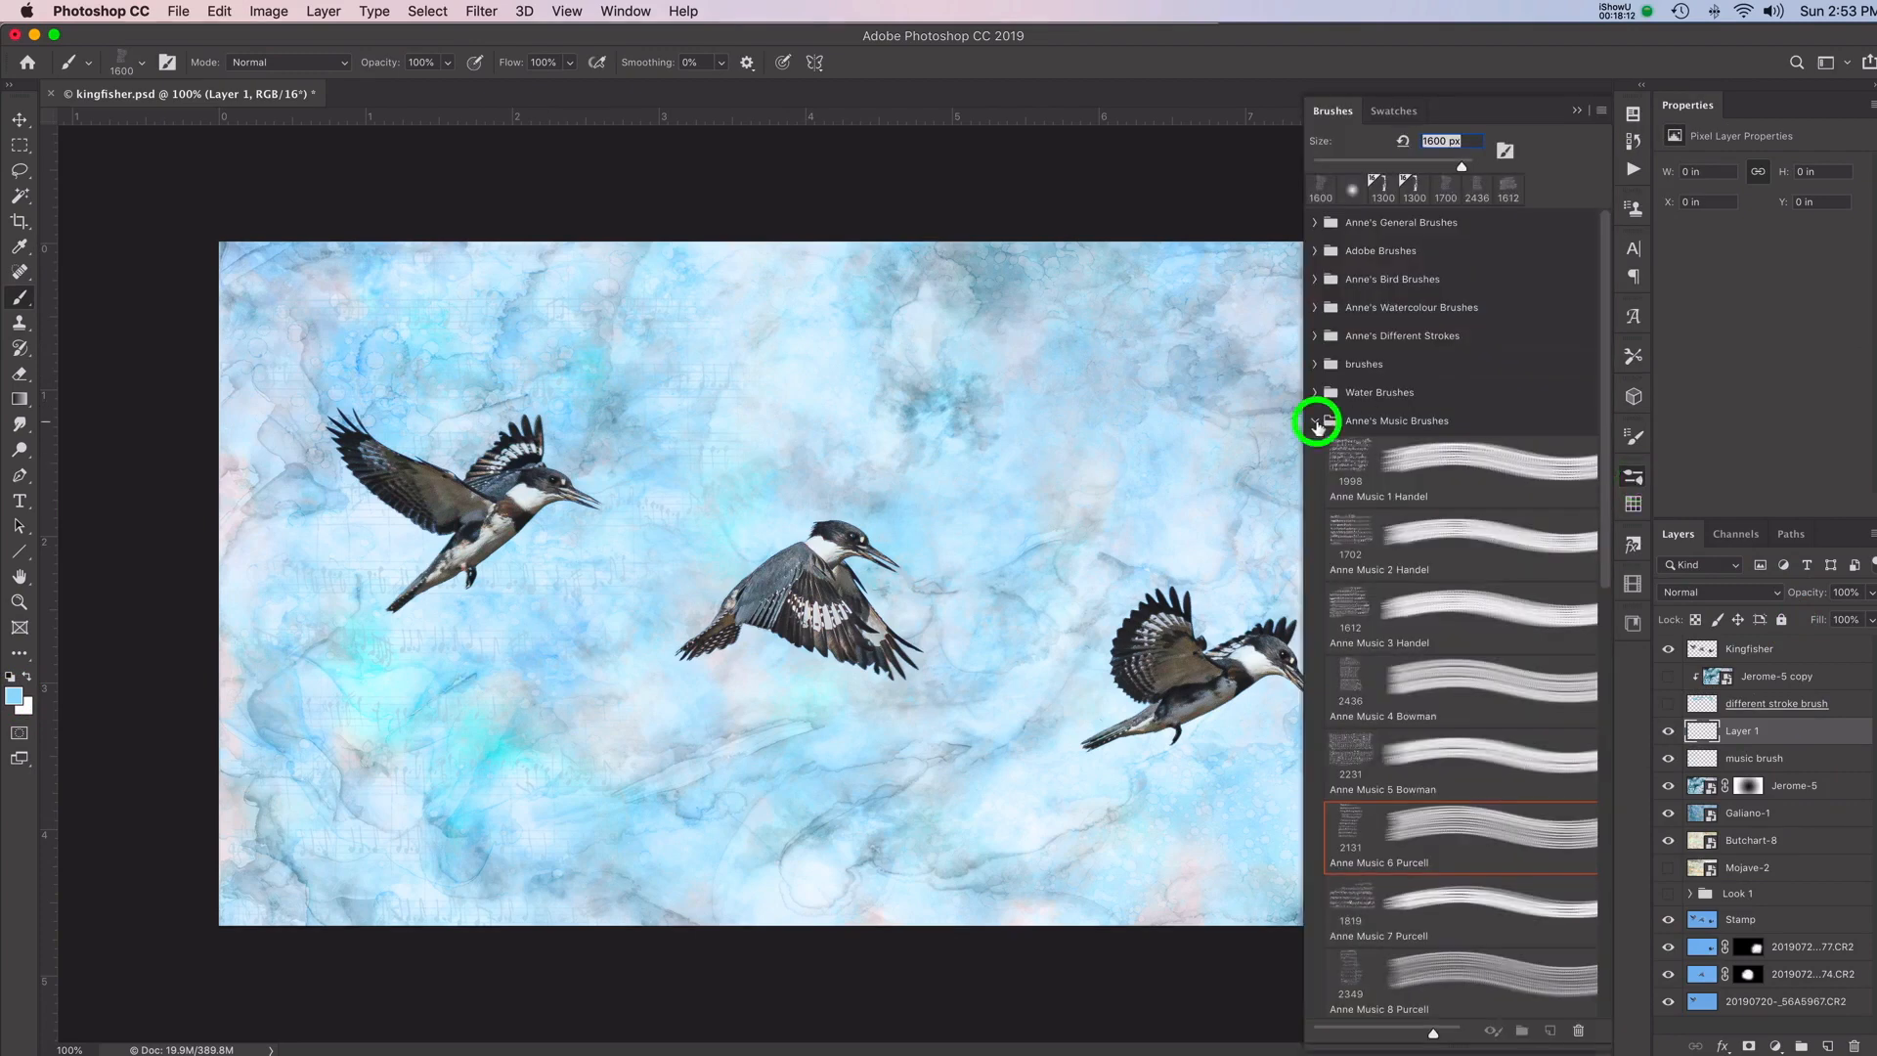
{"action": "left_click", "coordinate": [1316, 337]}
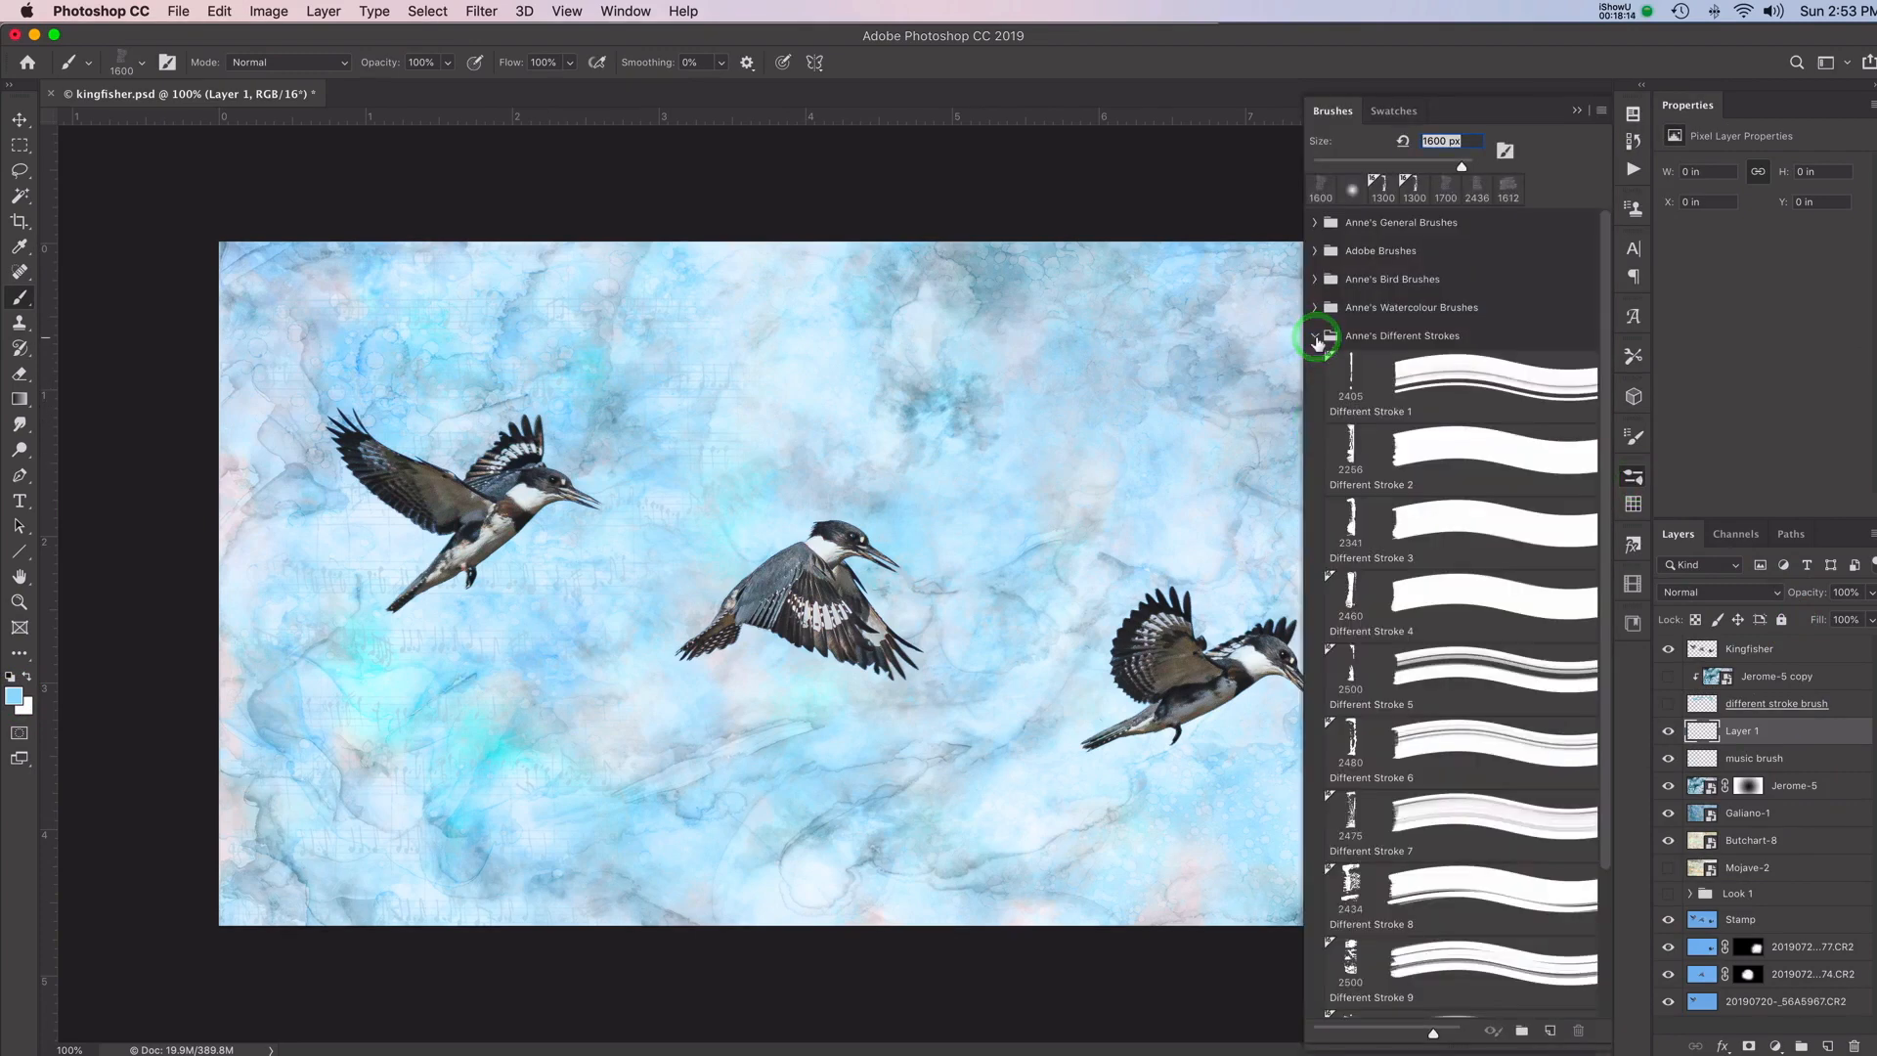
{"action": "left_click", "coordinate": [1356, 745]}
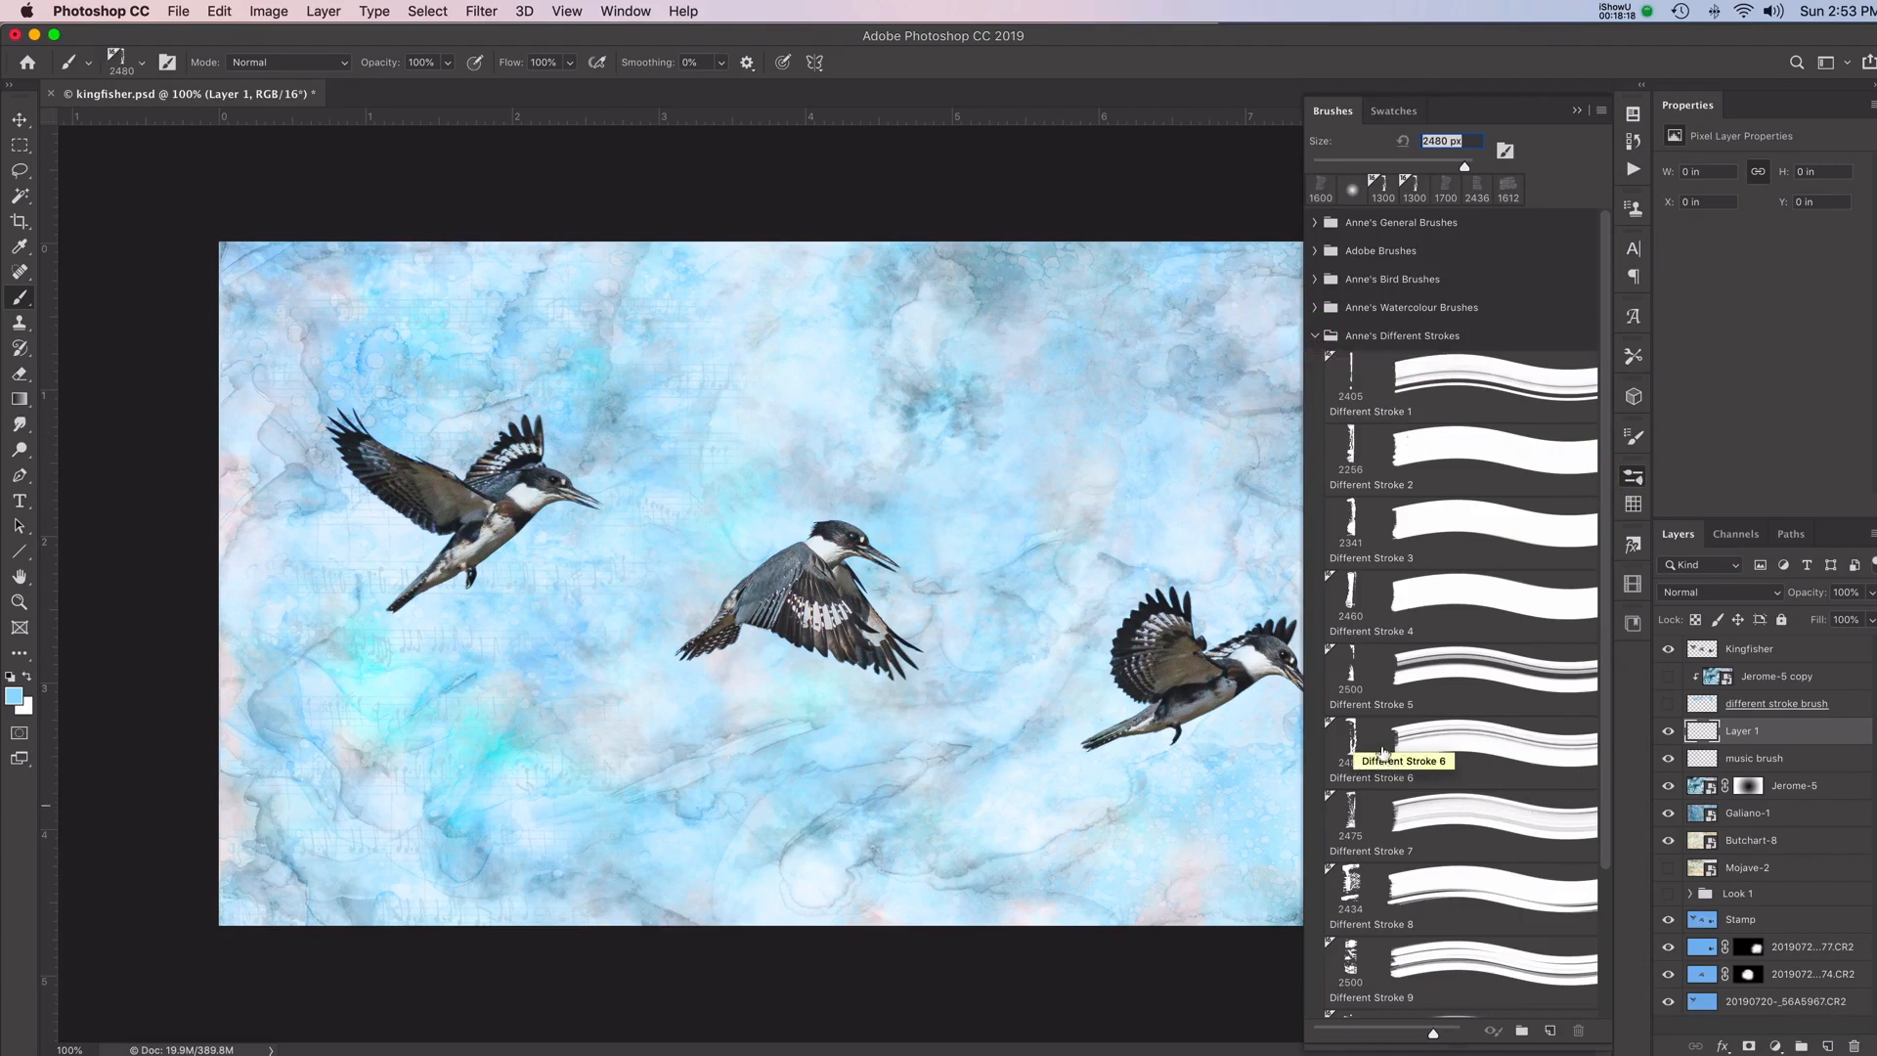
{"action": "scroll", "coordinate": [1398, 821], "scroll_direction": "down", "scroll_amount": 4}
{"action": "left_click", "coordinate": [1398, 821]}
{"action": "scroll", "coordinate": [1398, 821], "scroll_direction": "up", "scroll_amount": 3}
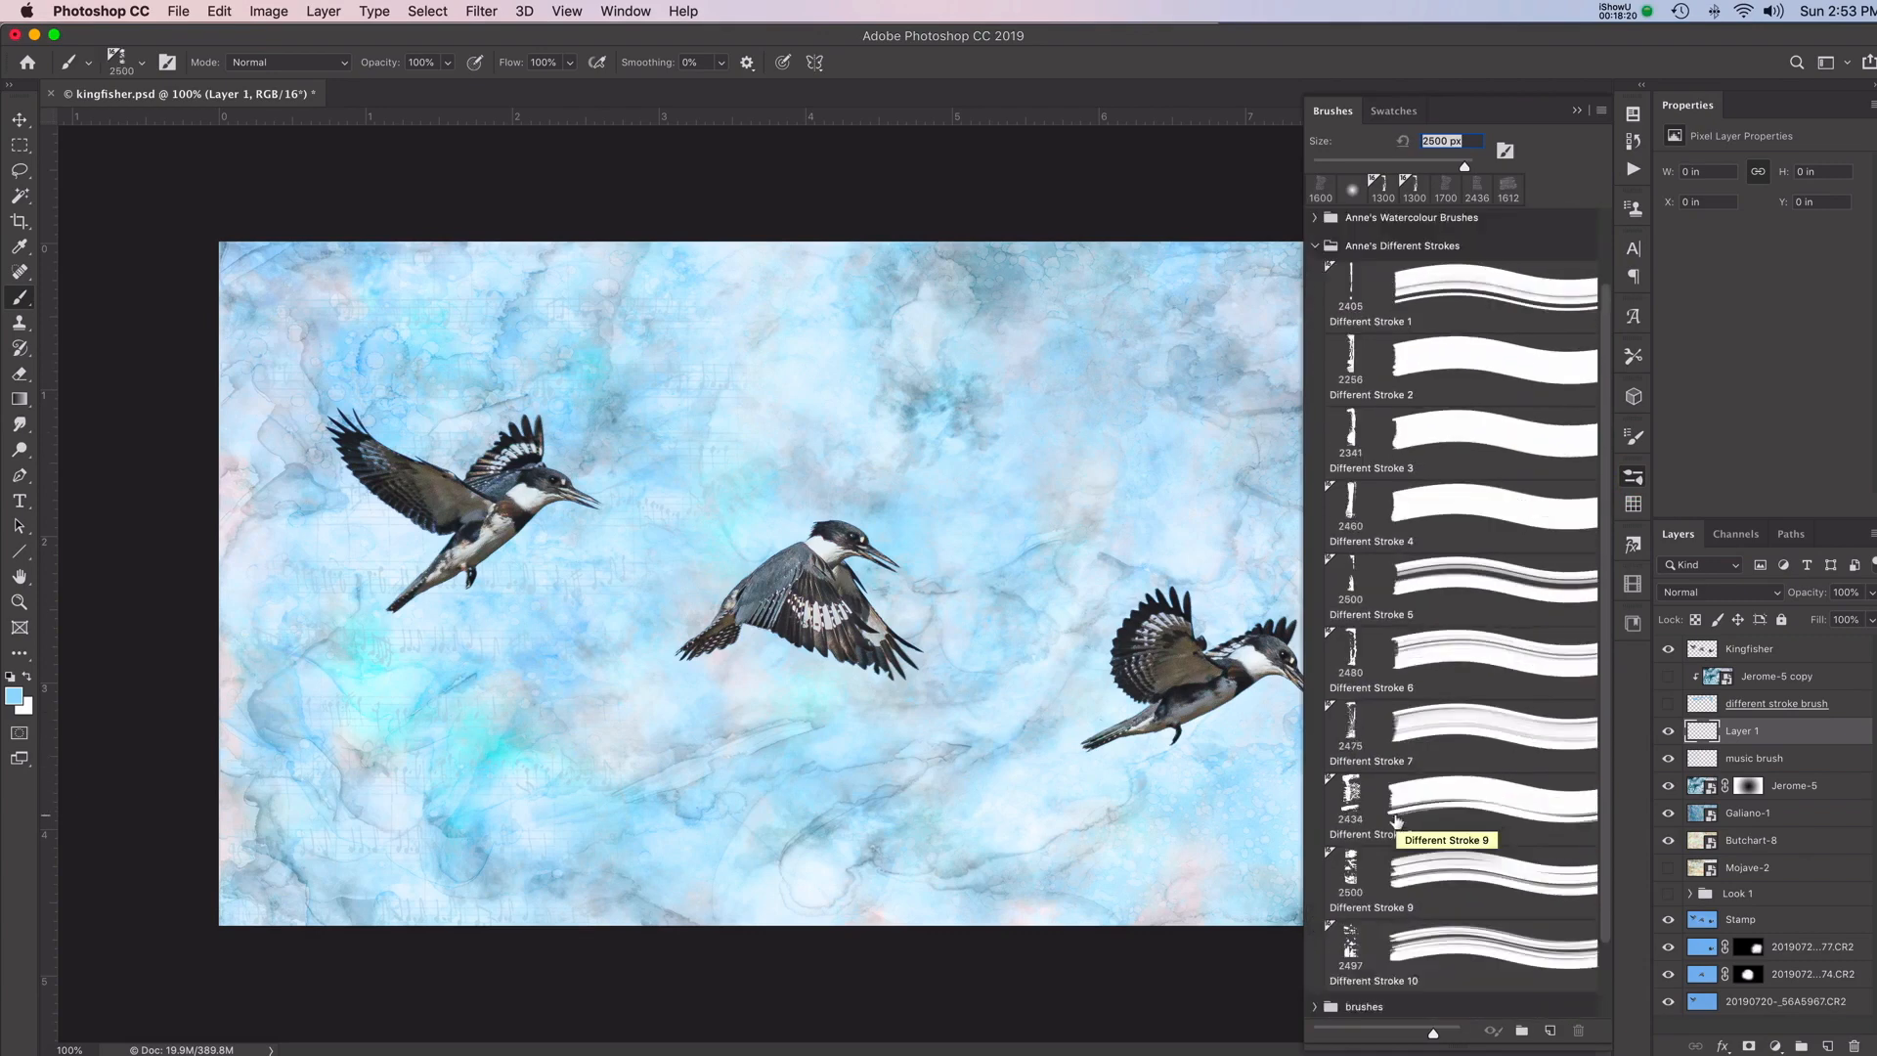
{"action": "left_click", "coordinate": [1356, 687]}
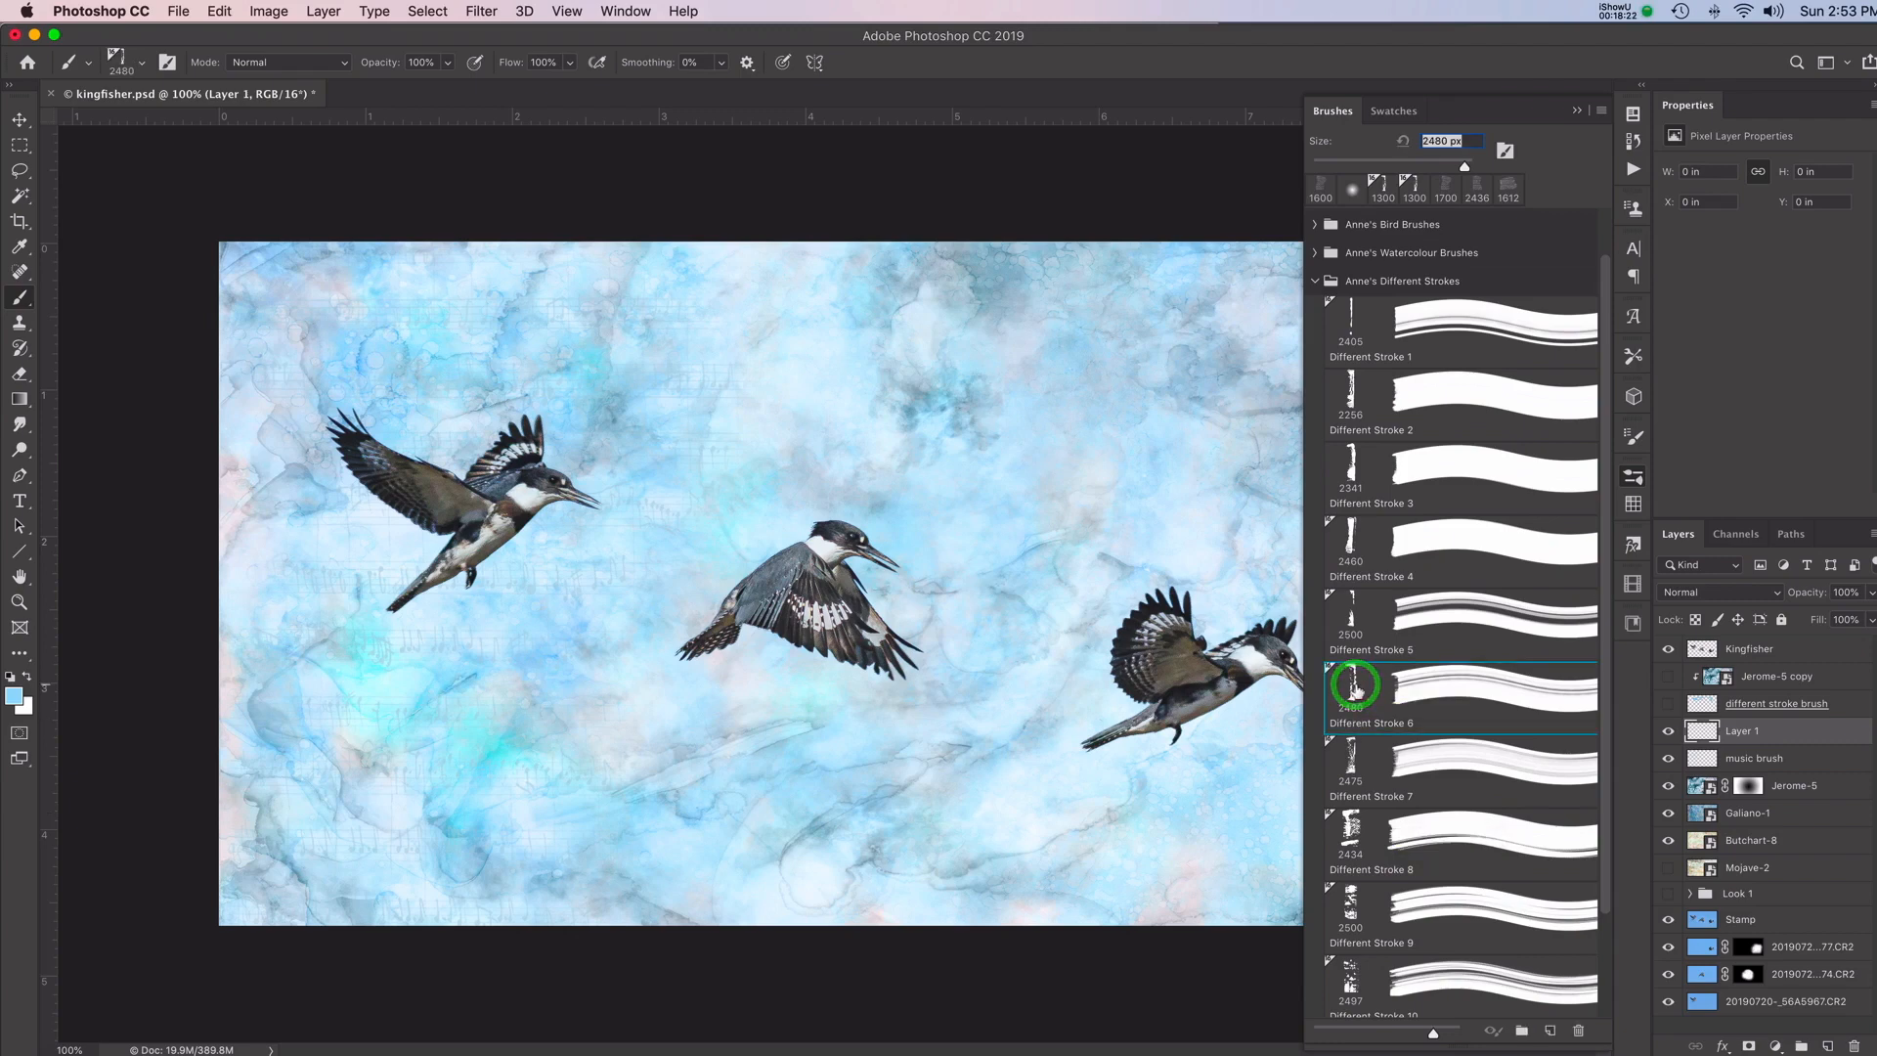
Reduce the Different Stroke 6 brush to 1000 px and rotate its tip to an angle of 90°
{"action": "key", "text": "bracketleft"}
{"action": "key", "text": "bracketleft"}
{"action": "key", "text": "bracketleft"}
{"action": "key", "text": "bracketleft"}
{"action": "key", "text": "bracketleft"}
{"action": "key", "text": "bracketleft"}
{"action": "key", "text": "bracketleft"}
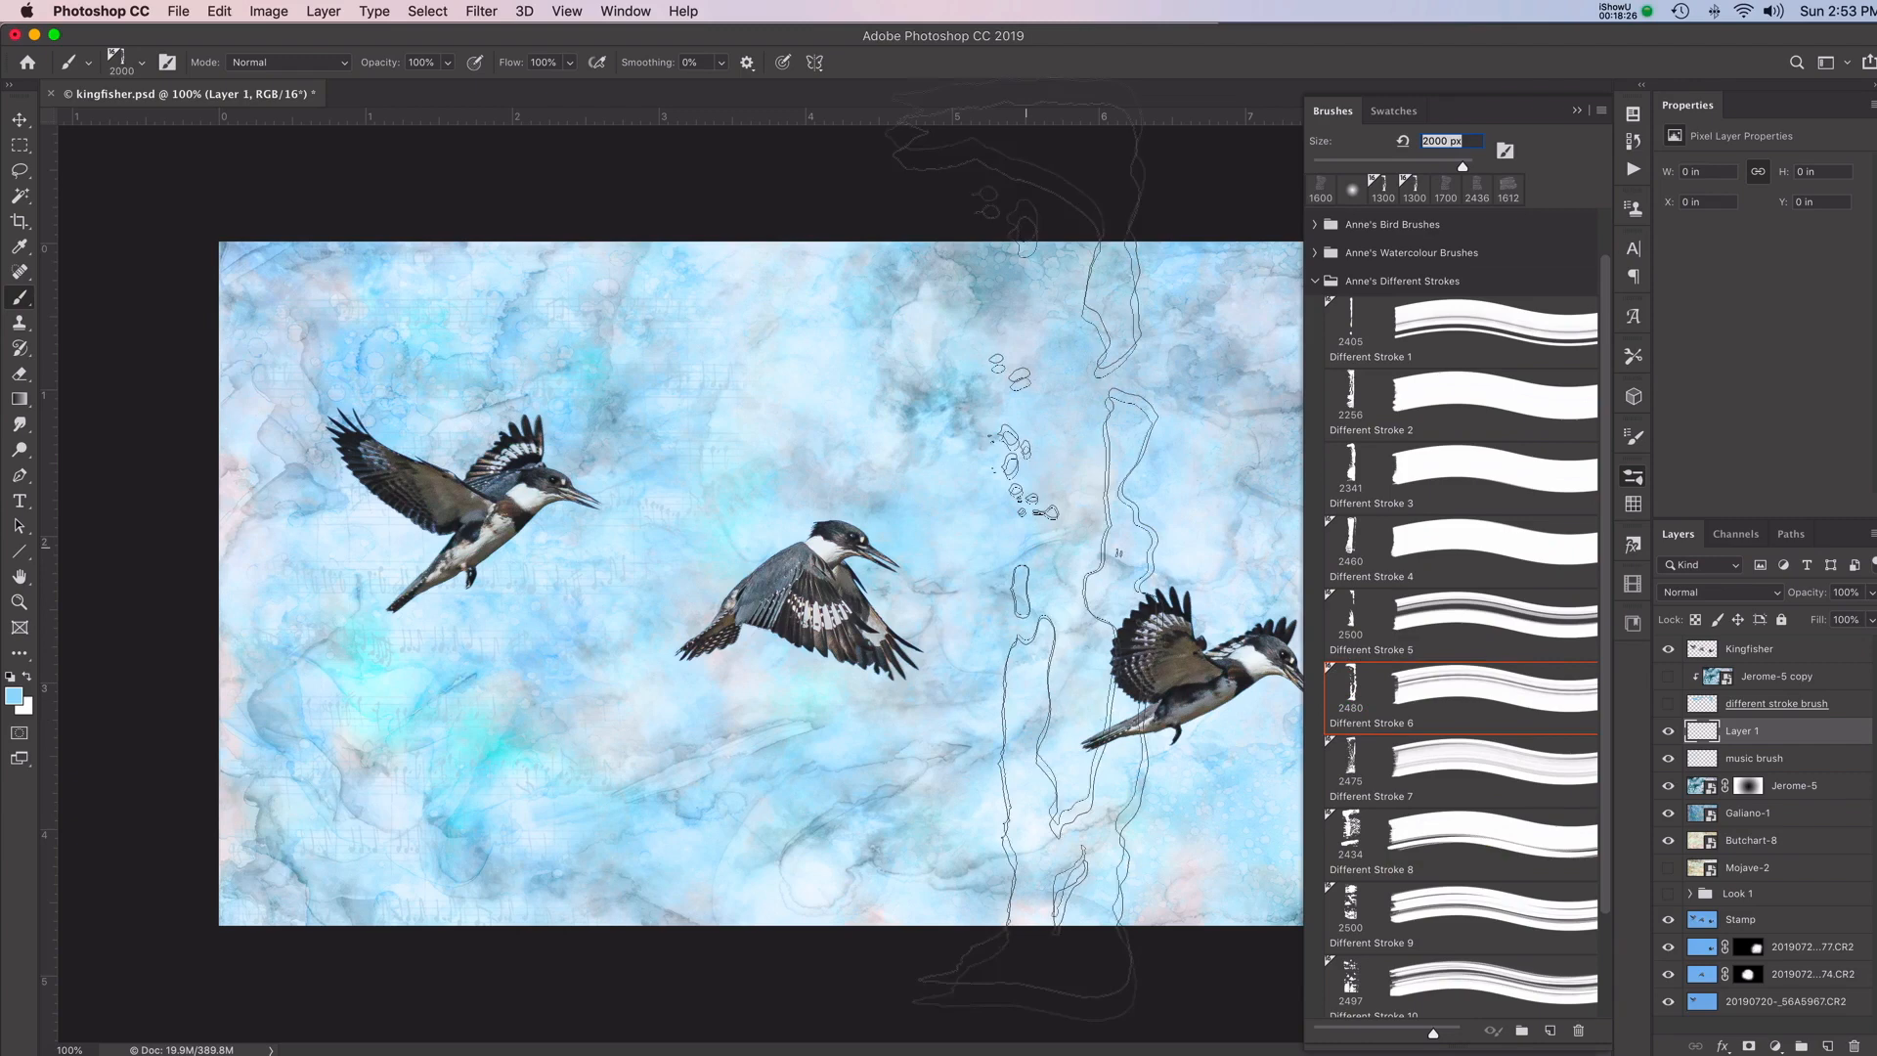
{"action": "key", "text": "bracketleft"}
{"action": "key", "text": "bracketleft"}
{"action": "key", "text": "bracketleft"}
{"action": "key", "text": "bracketleft"}
{"action": "key", "text": "bracketleft"}
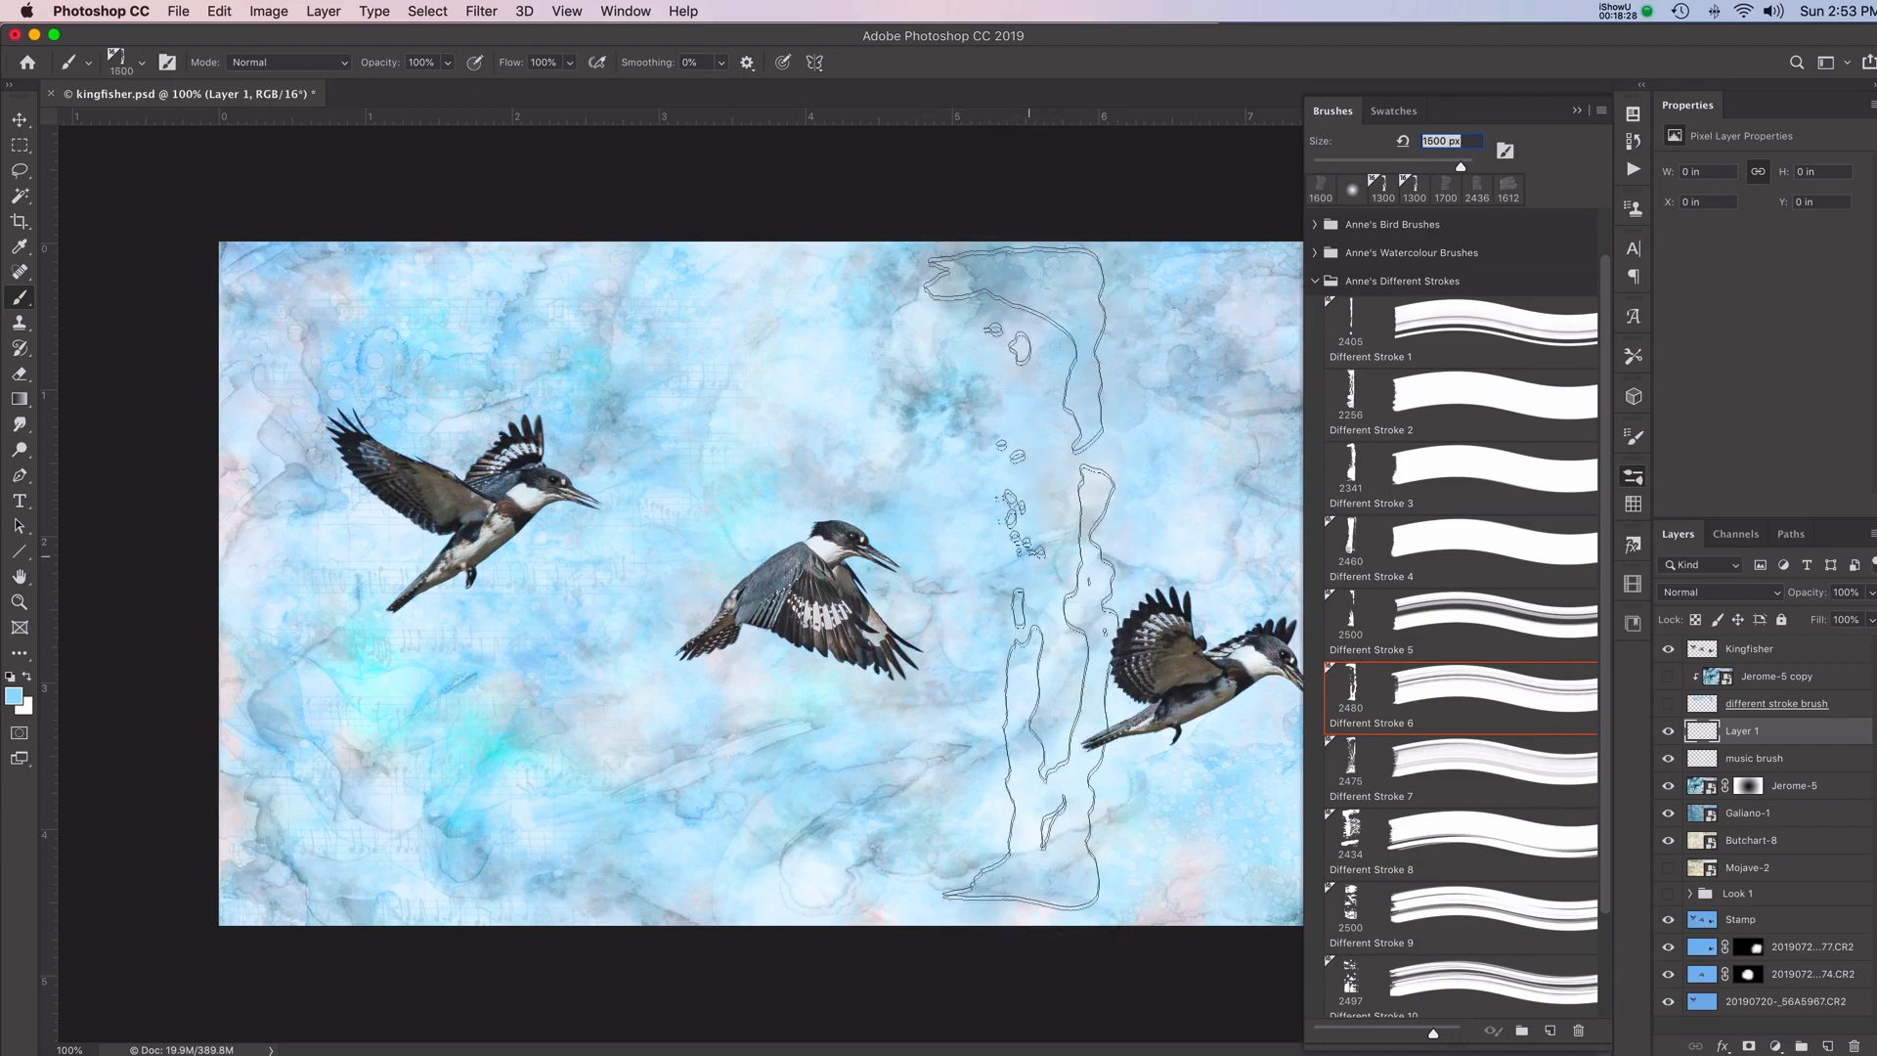
{"action": "key", "text": "bracketleft"}
{"action": "key", "text": "bracketleft"}
{"action": "key", "text": "bracketleft"}
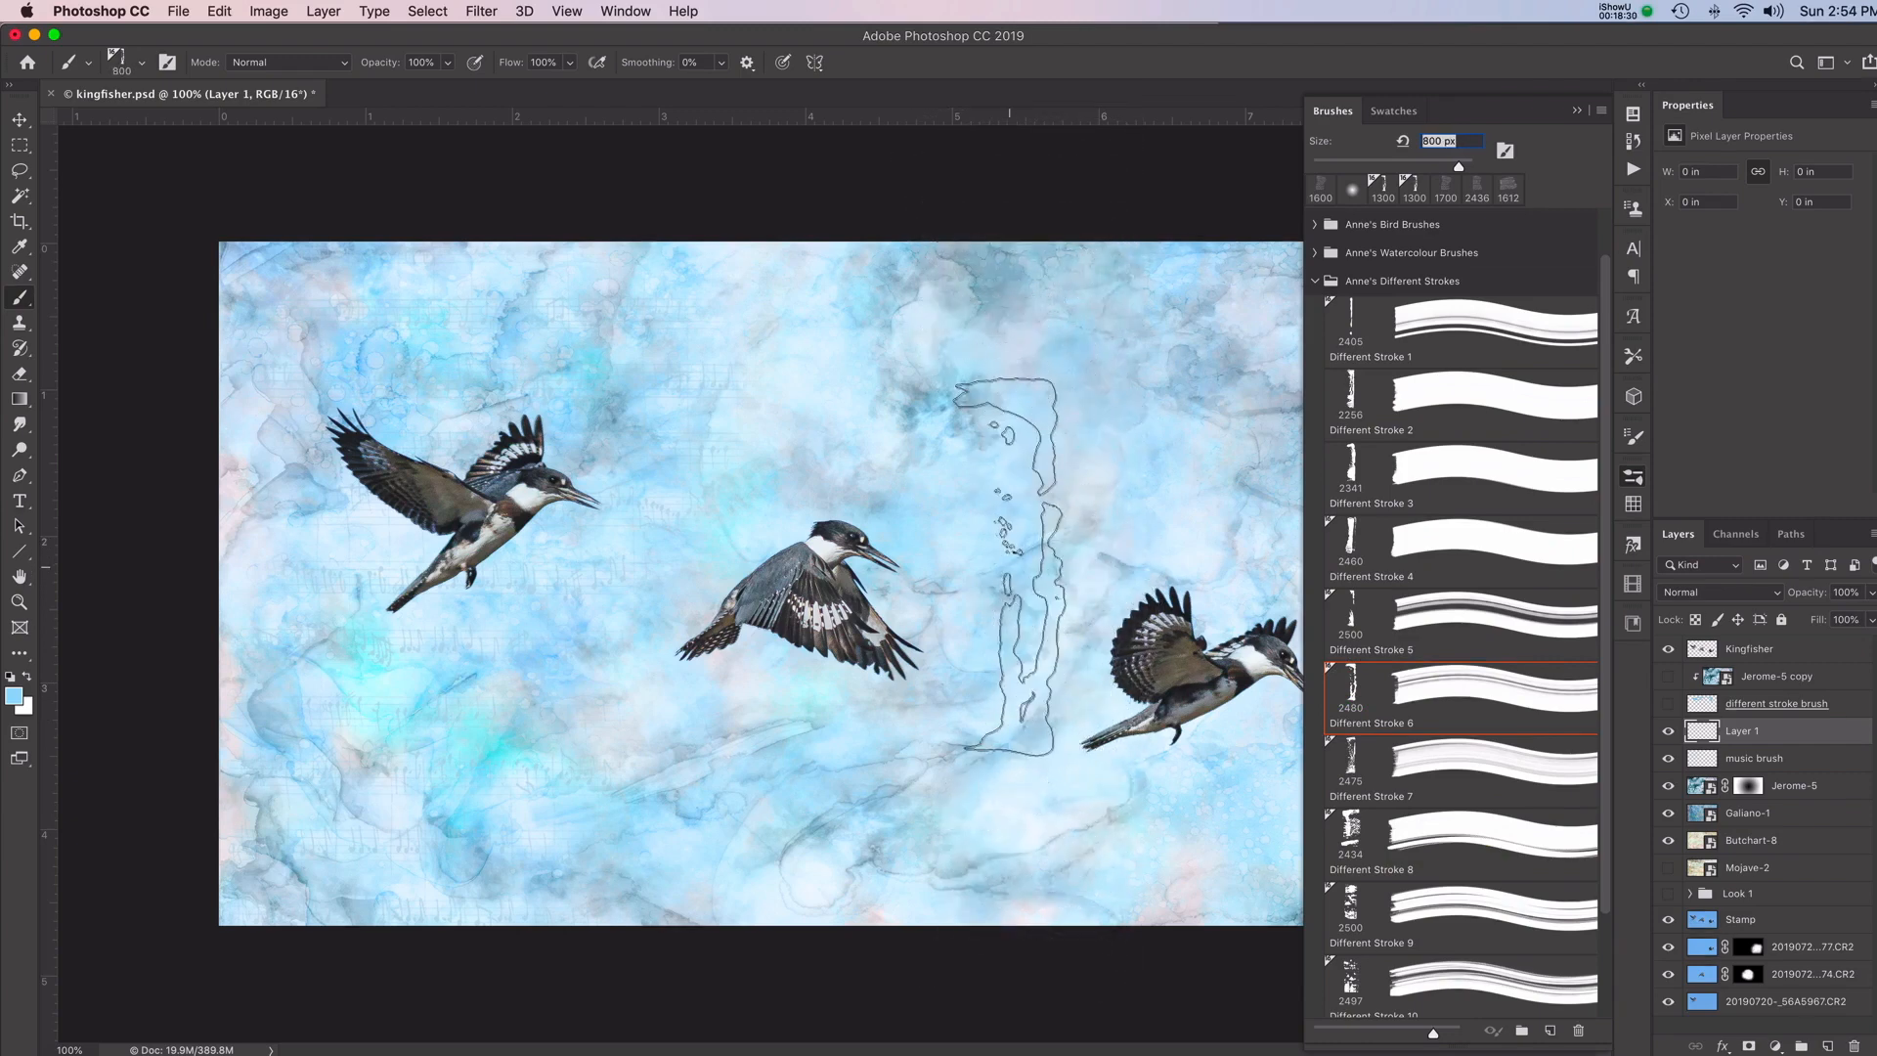
{"action": "key", "text": "bracketright"}
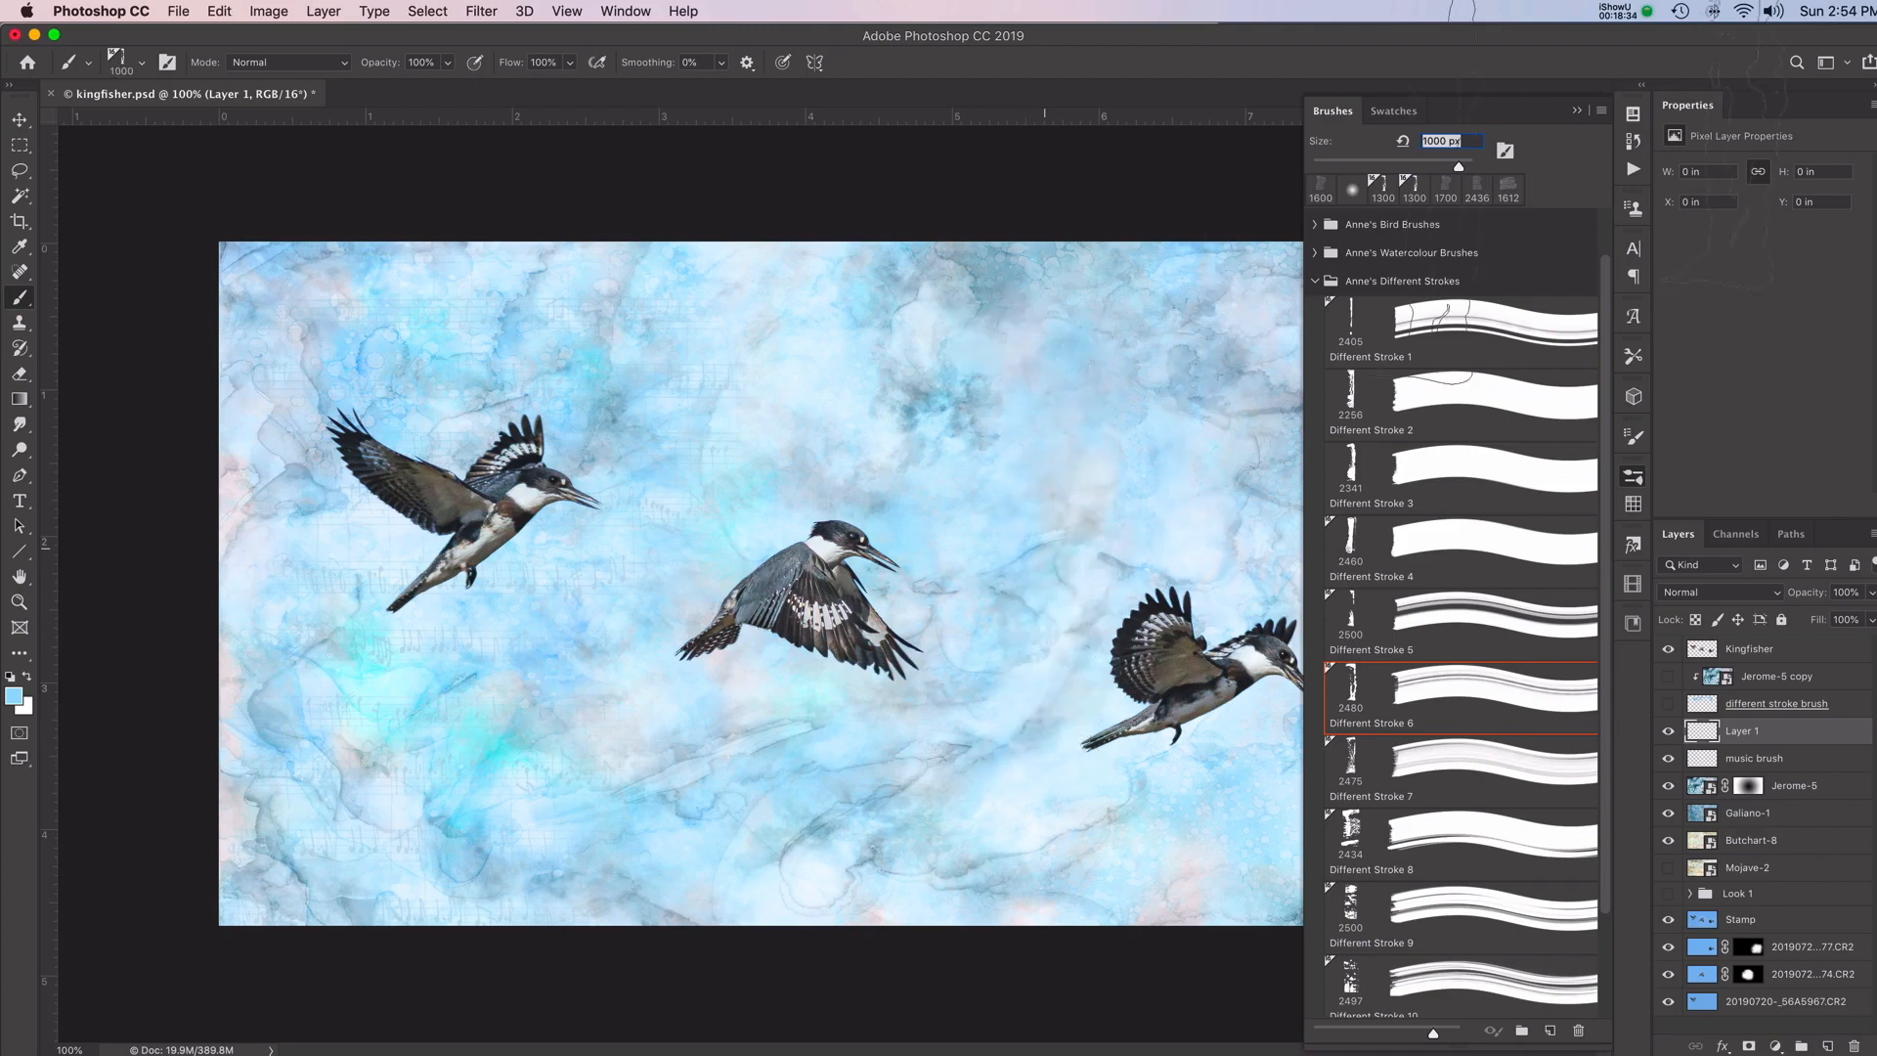
{"action": "left_click", "coordinate": [1576, 112]}
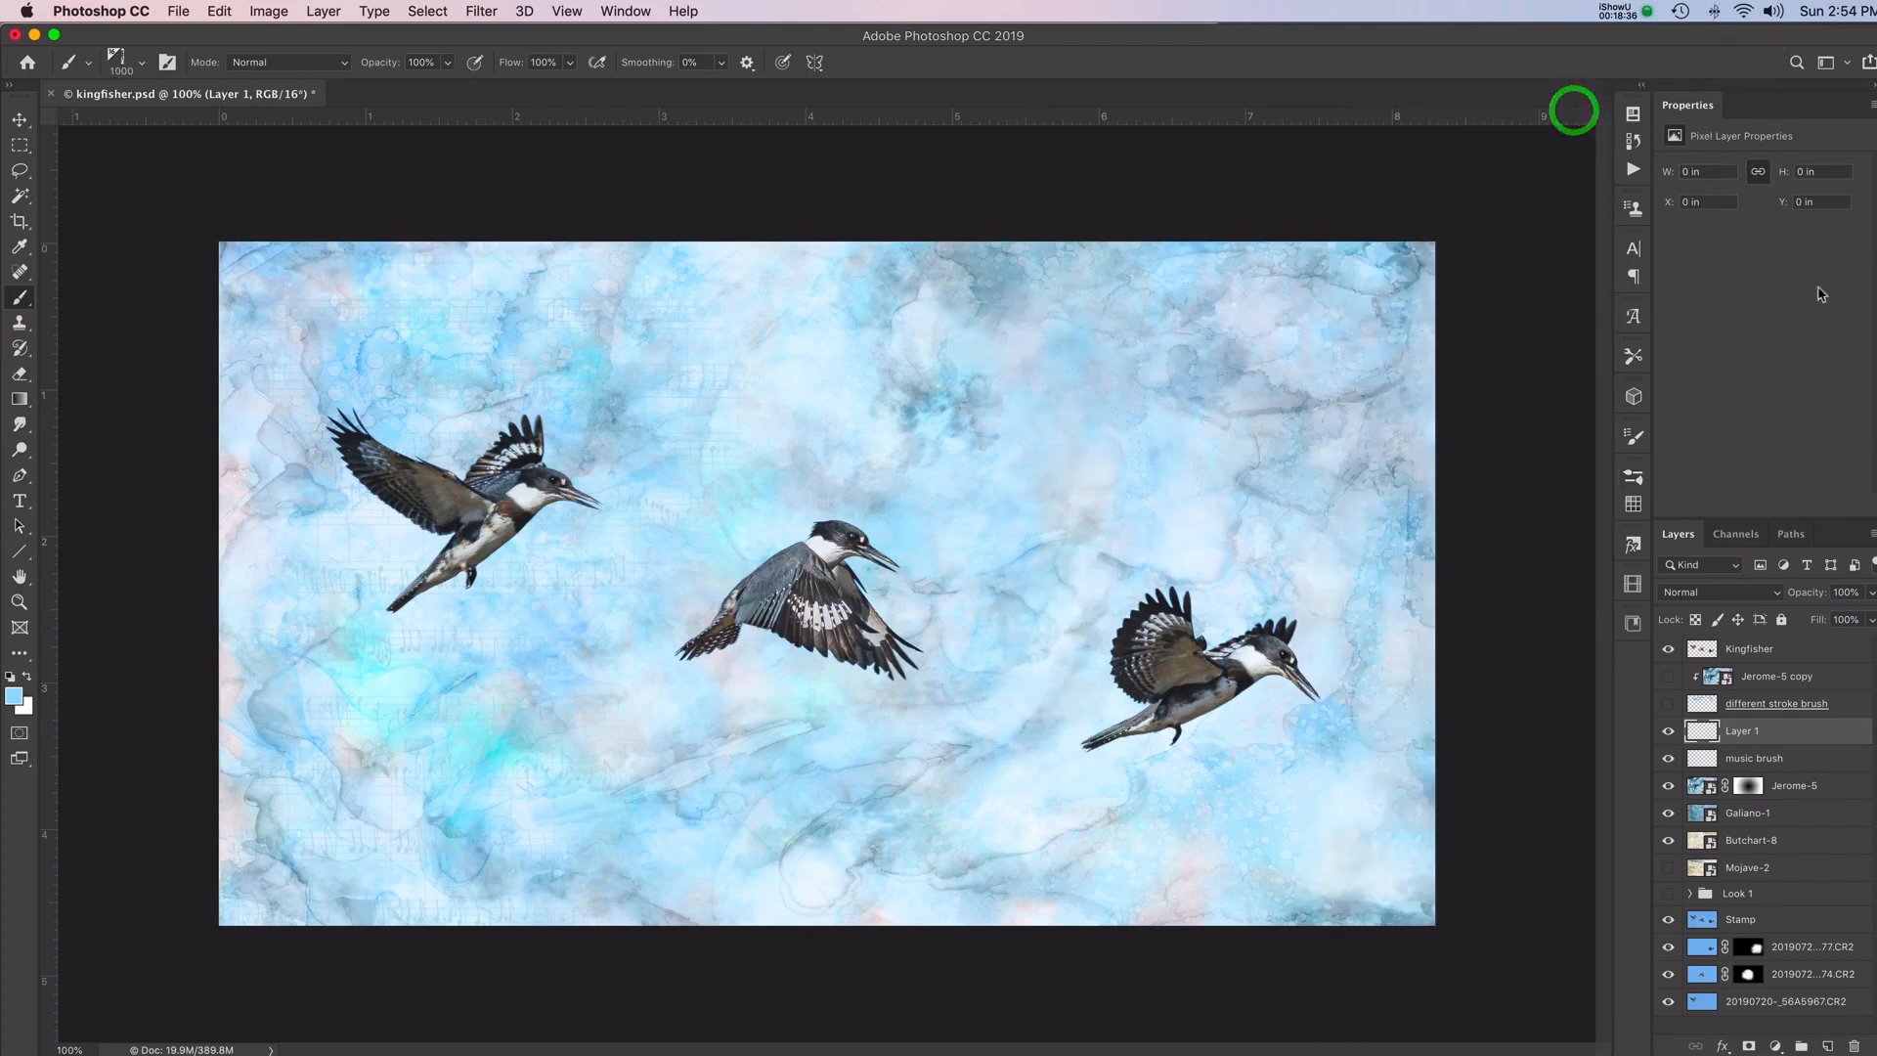
{"action": "left_click", "coordinate": [1633, 437]}
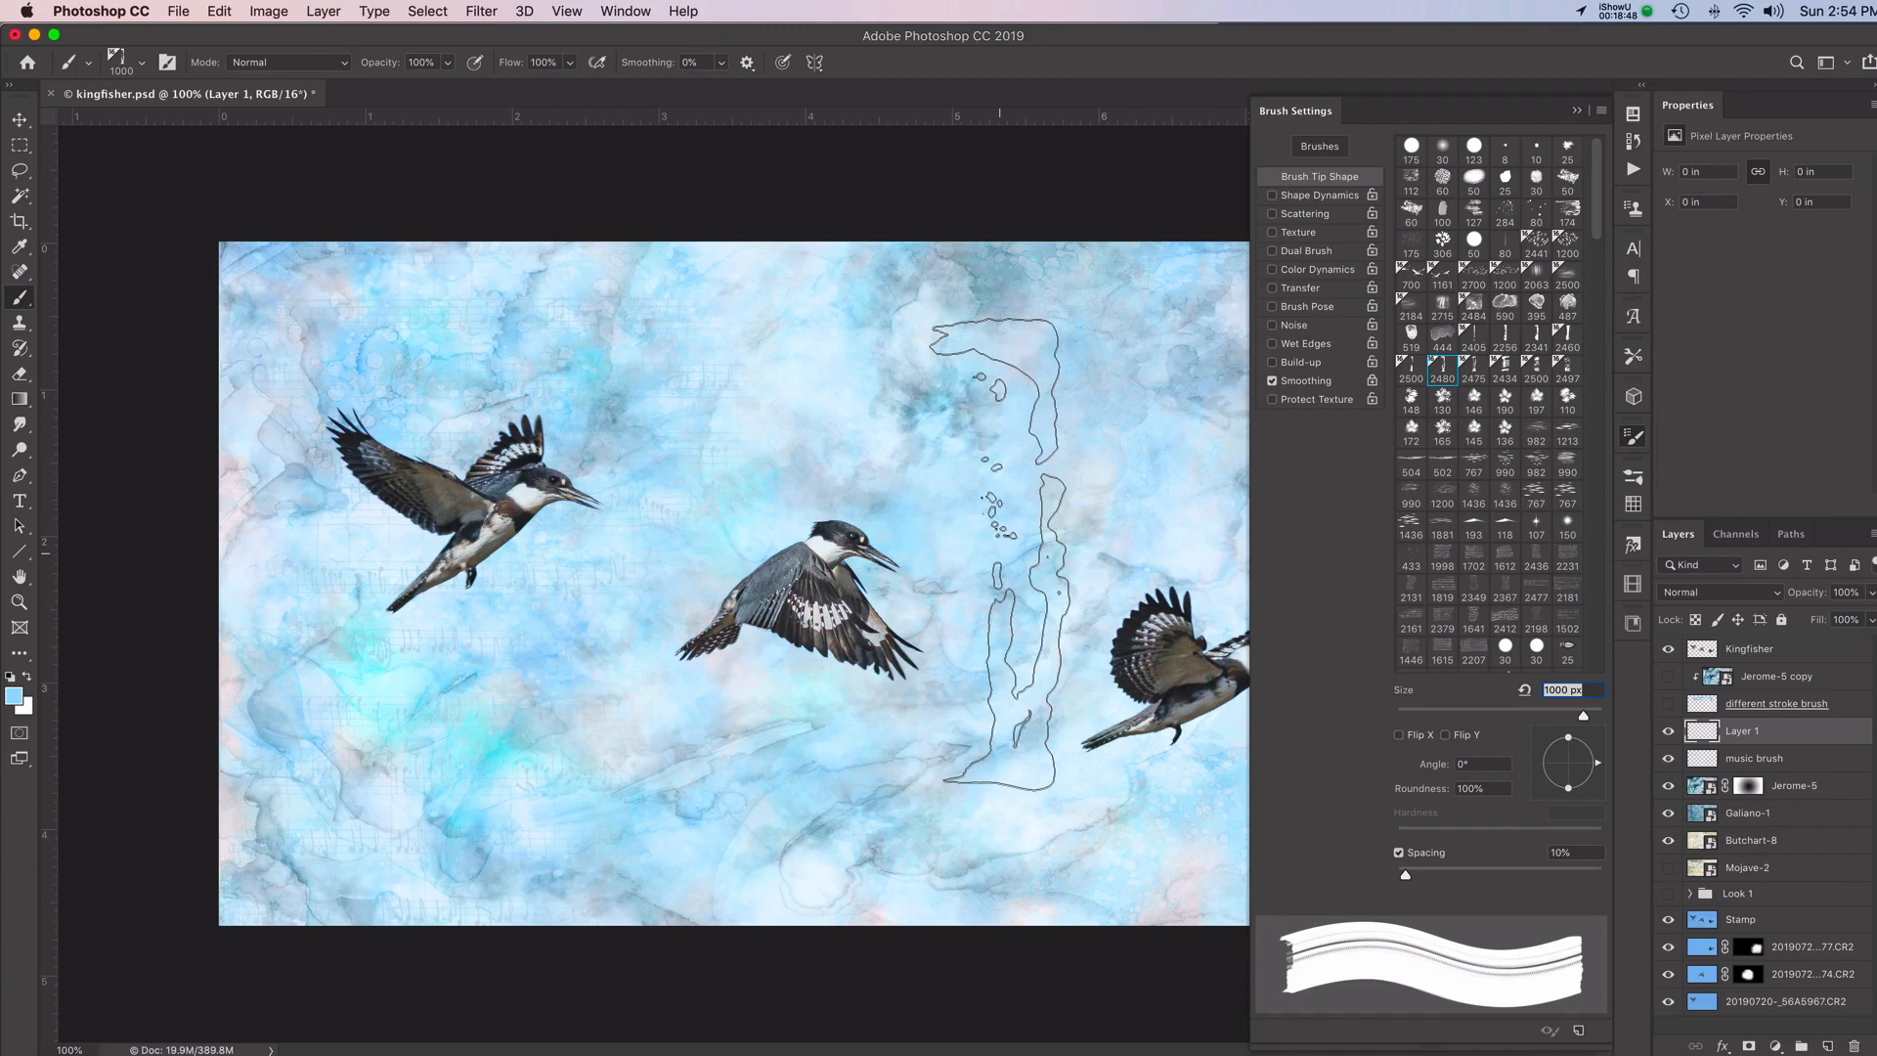
{"action": "left_click_drag", "start_coordinate": [1598, 762], "coordinate": [1569, 741]}
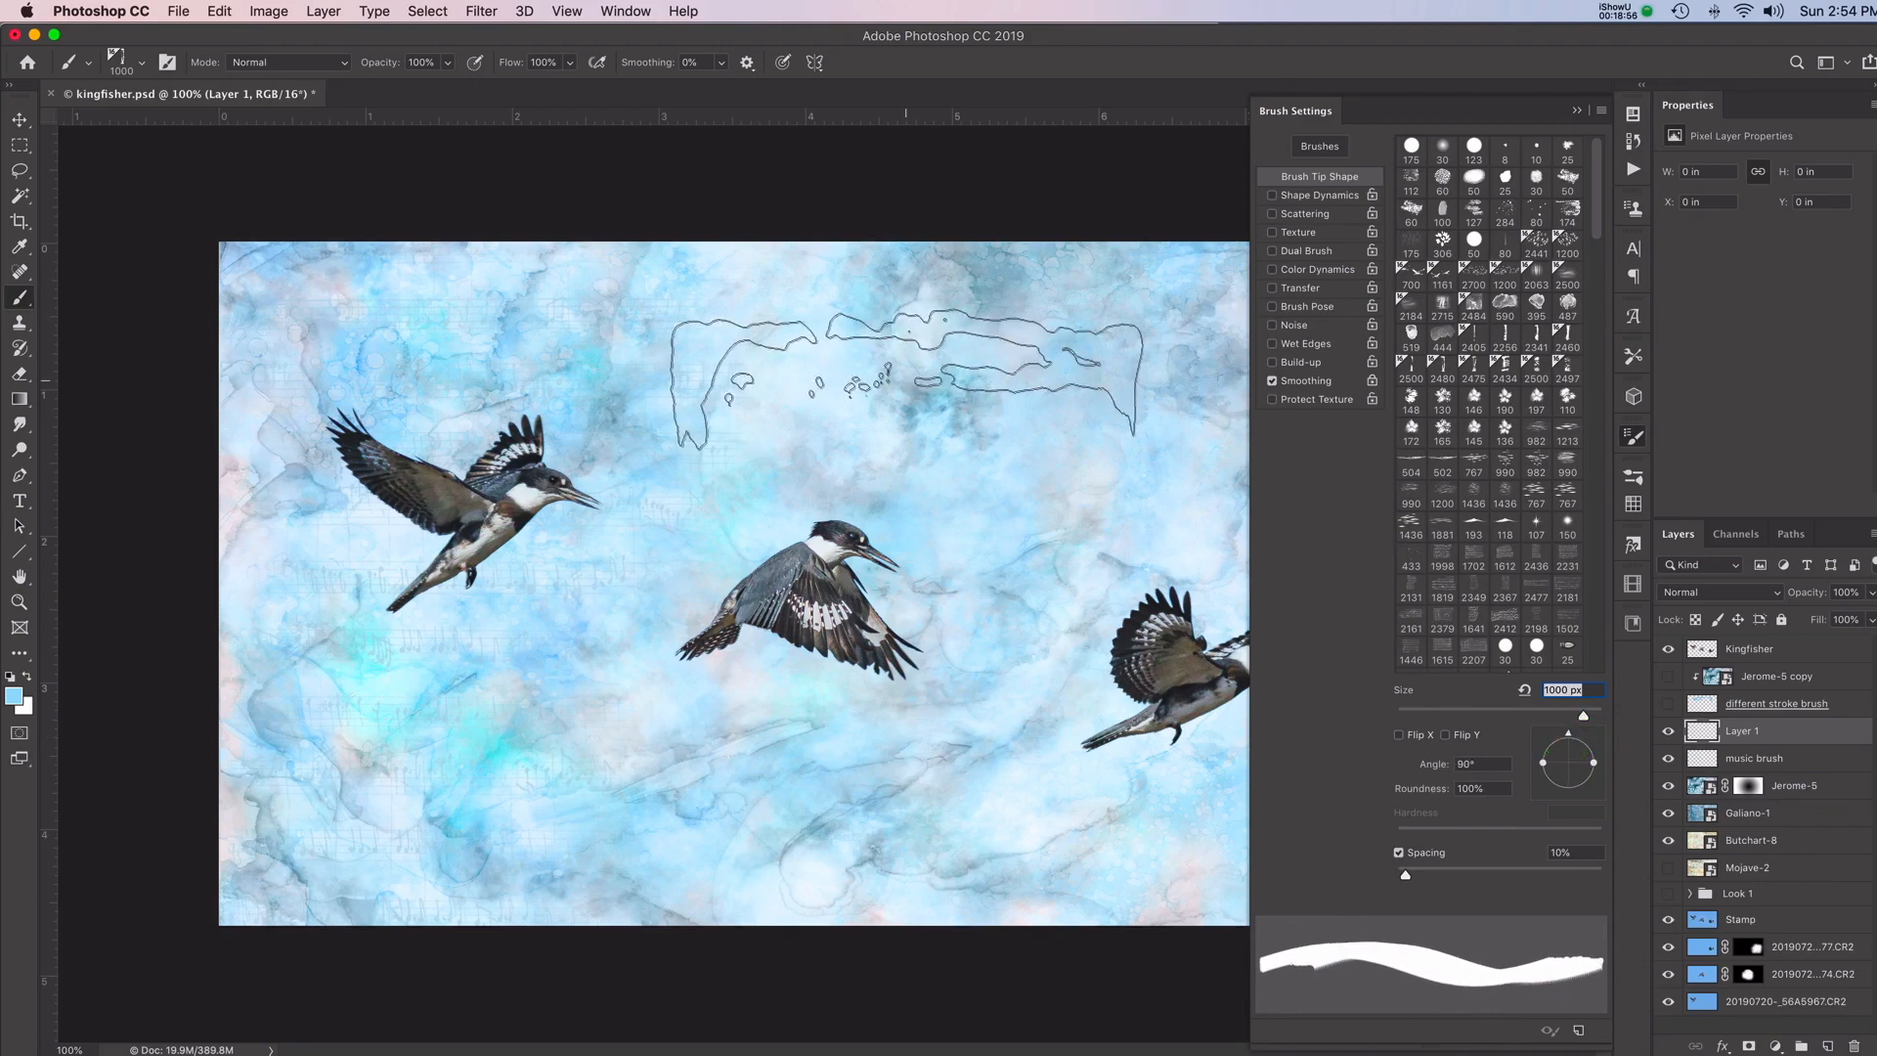
Enlarge the brush to 1600 px and stamp one light-blue horizontal stroke above the middle kingfisher
{"action": "key", "text": "bracketright"}
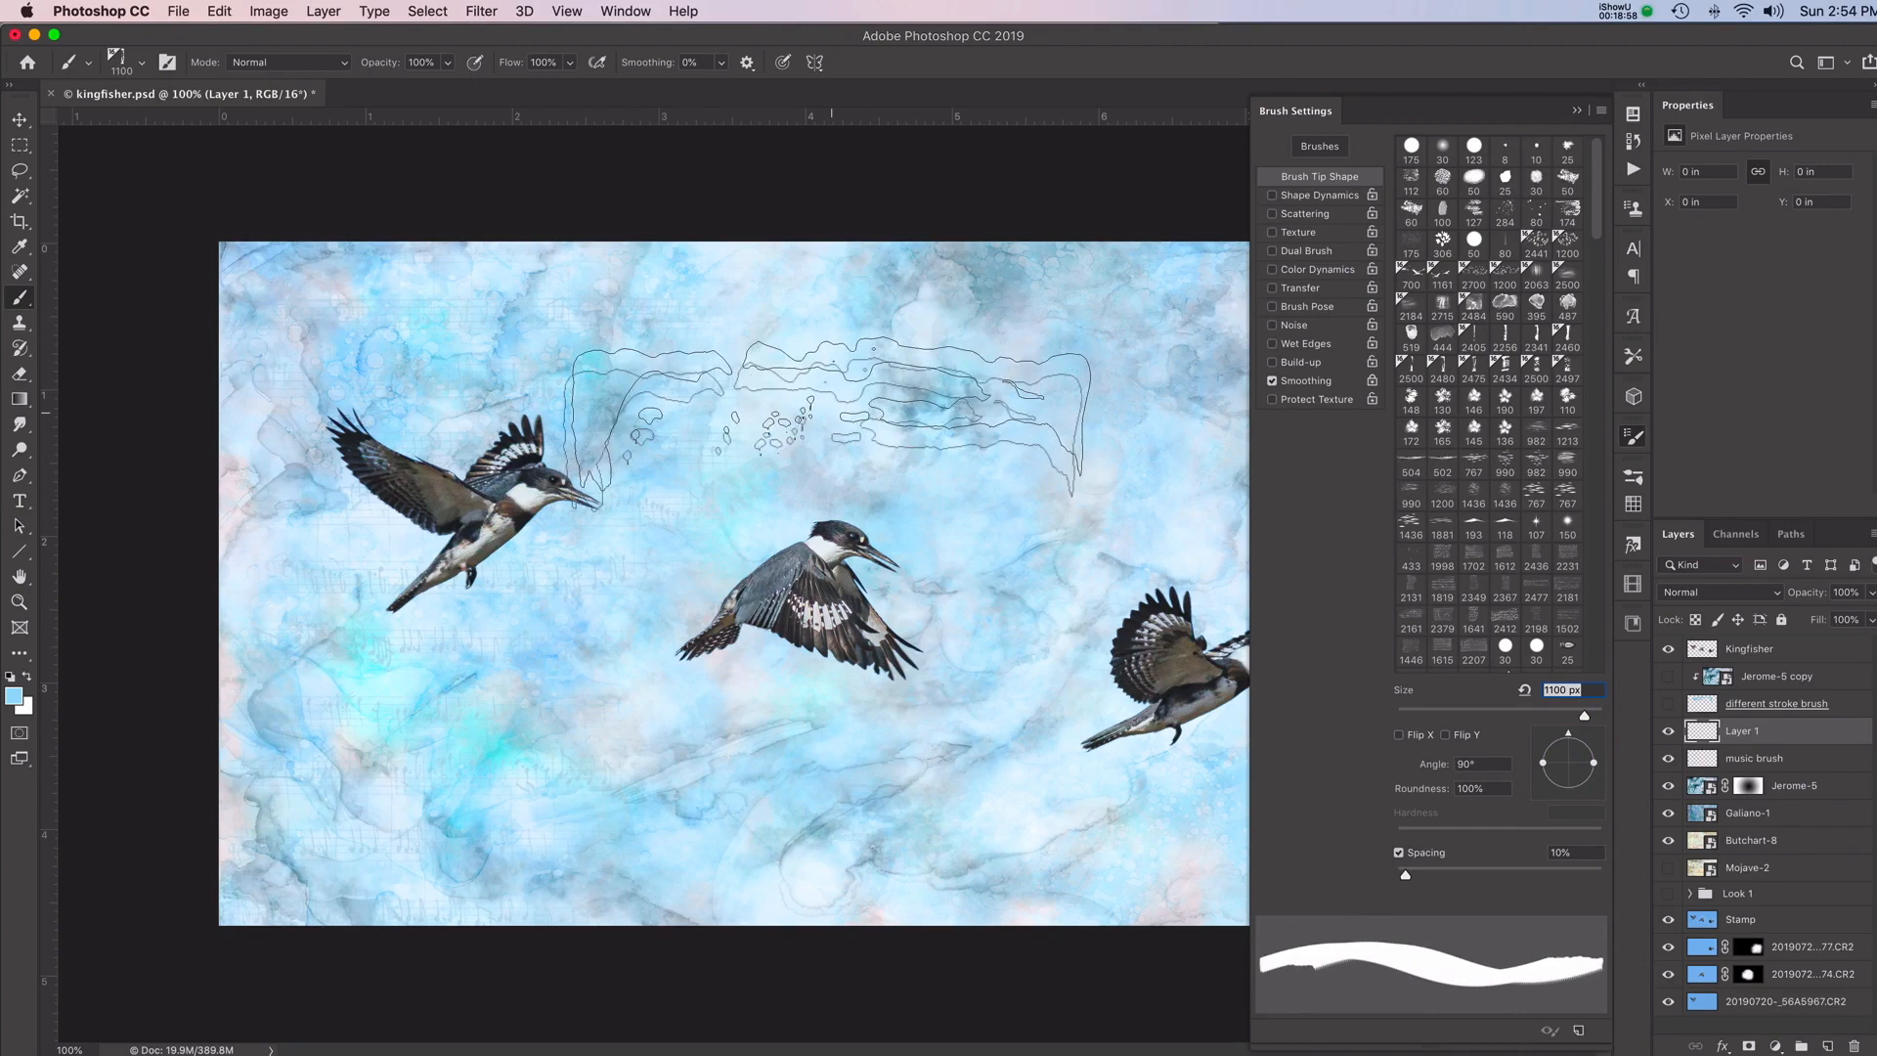
{"action": "key", "text": "bracketright"}
{"action": "key", "text": "bracketright"}
{"action": "key", "text": "bracketright"}
{"action": "key", "text": "bracketright"}
{"action": "key", "text": "bracketright"}
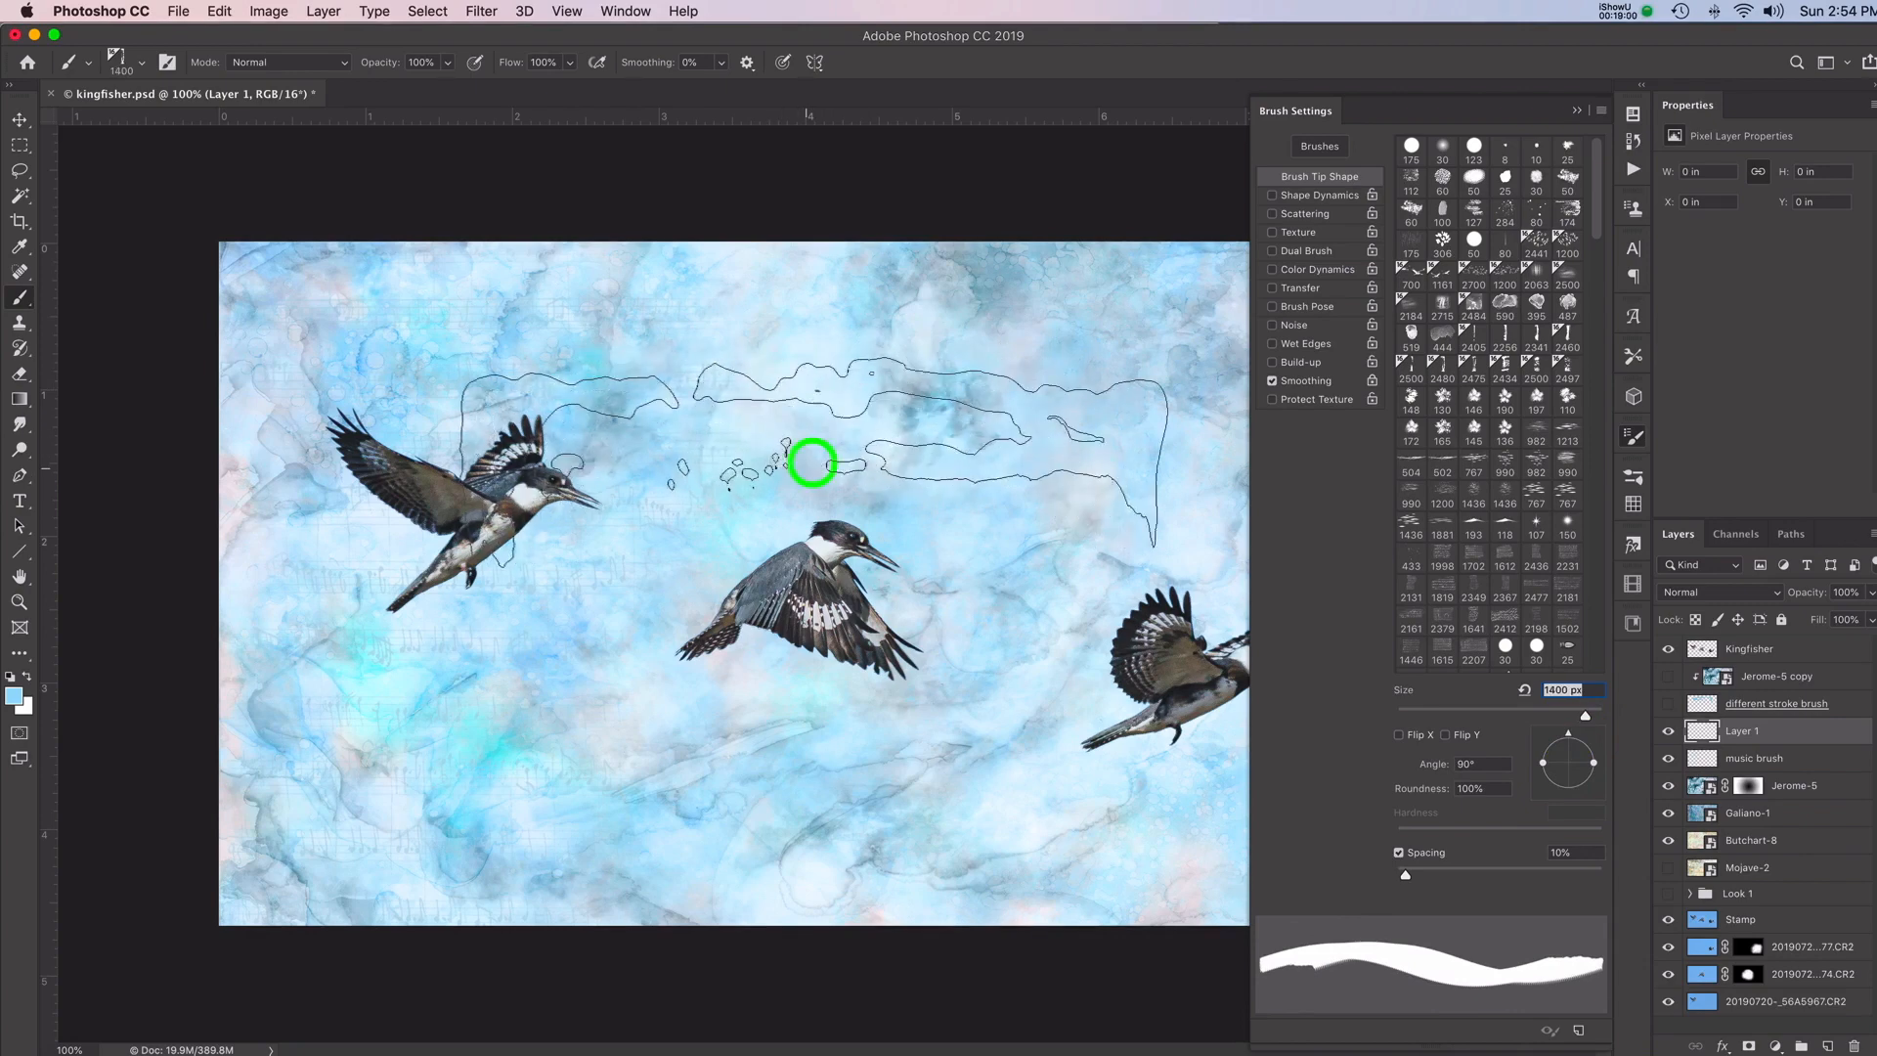
{"action": "left_click", "coordinate": [811, 463]}
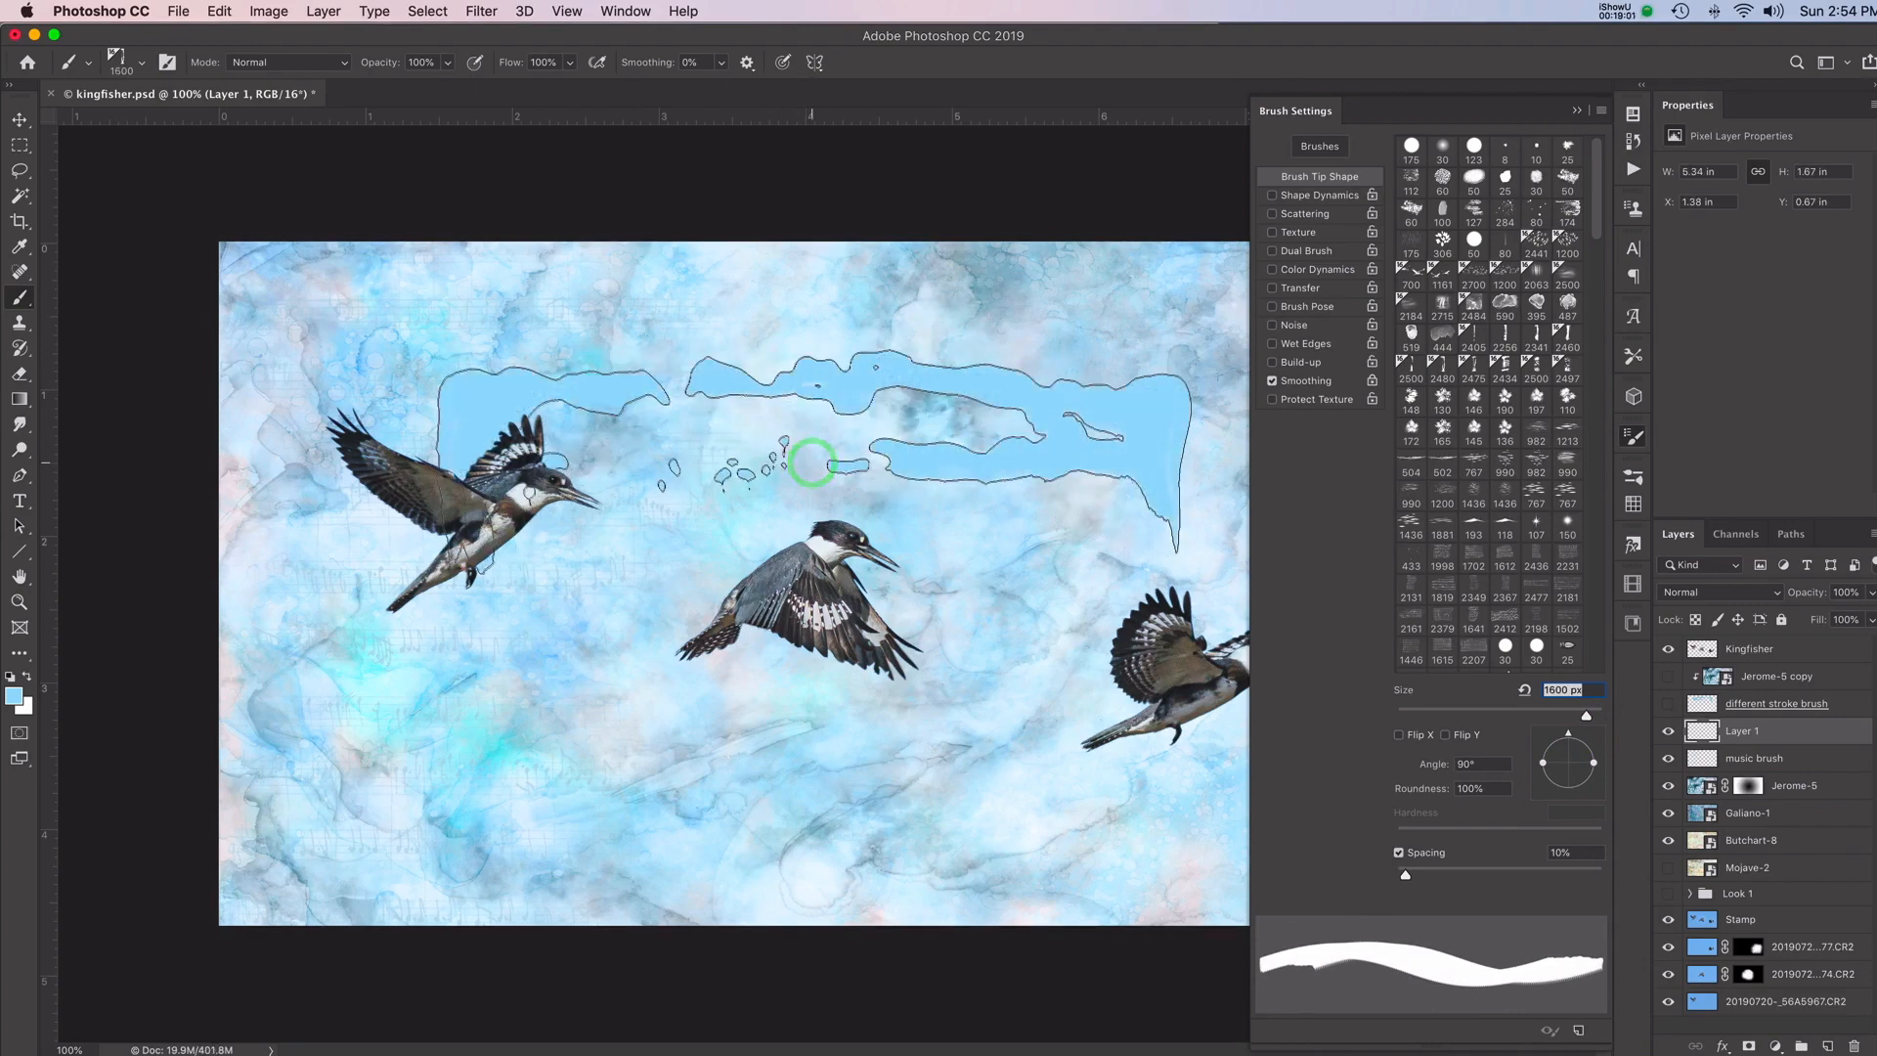
{"action": "left_click", "coordinate": [1581, 112]}
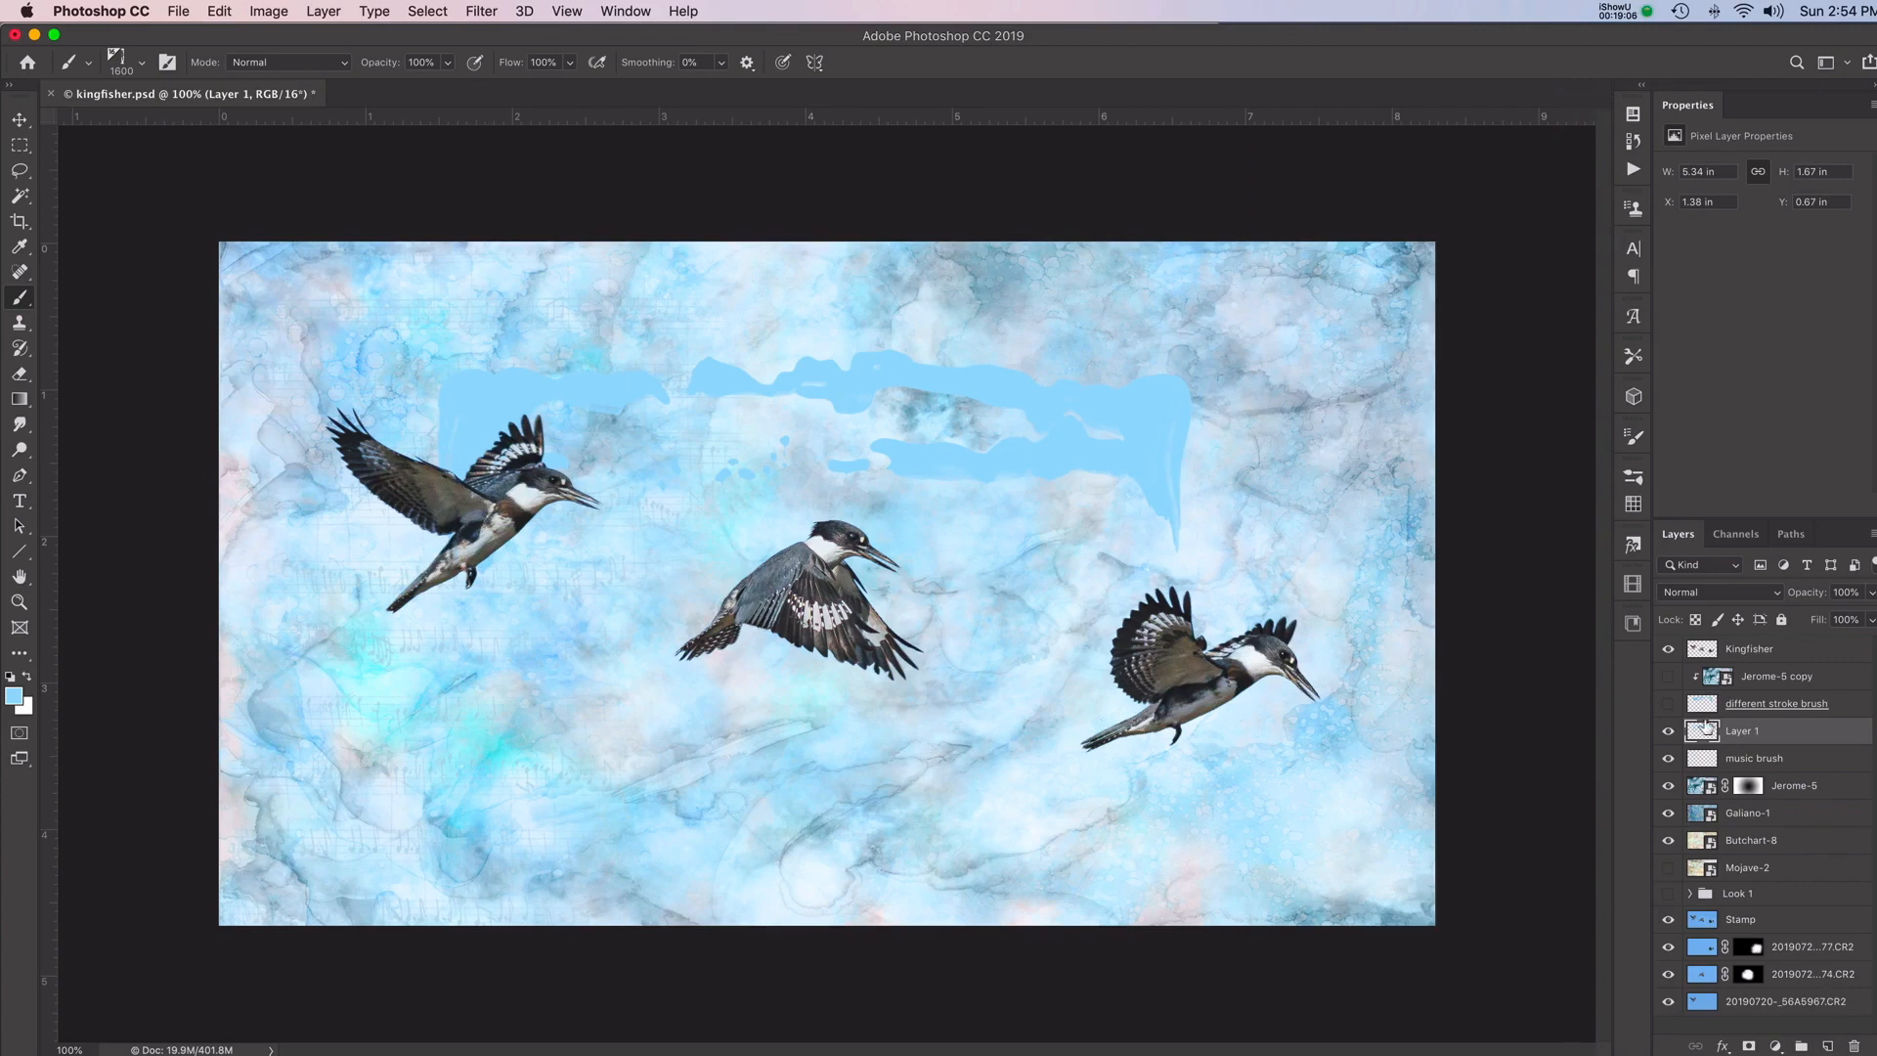
Delete the newly stamped Layer 1 and make the different stroke brush layer visible
{"action": "mouse_move", "coordinate": [1702, 729]}
{"action": "left_mouse_down"}
{"action": "mouse_move", "coordinate": [1849, 797]}
{"action": "mouse_move", "coordinate": [1856, 1049]}
{"action": "left_mouse_up"}
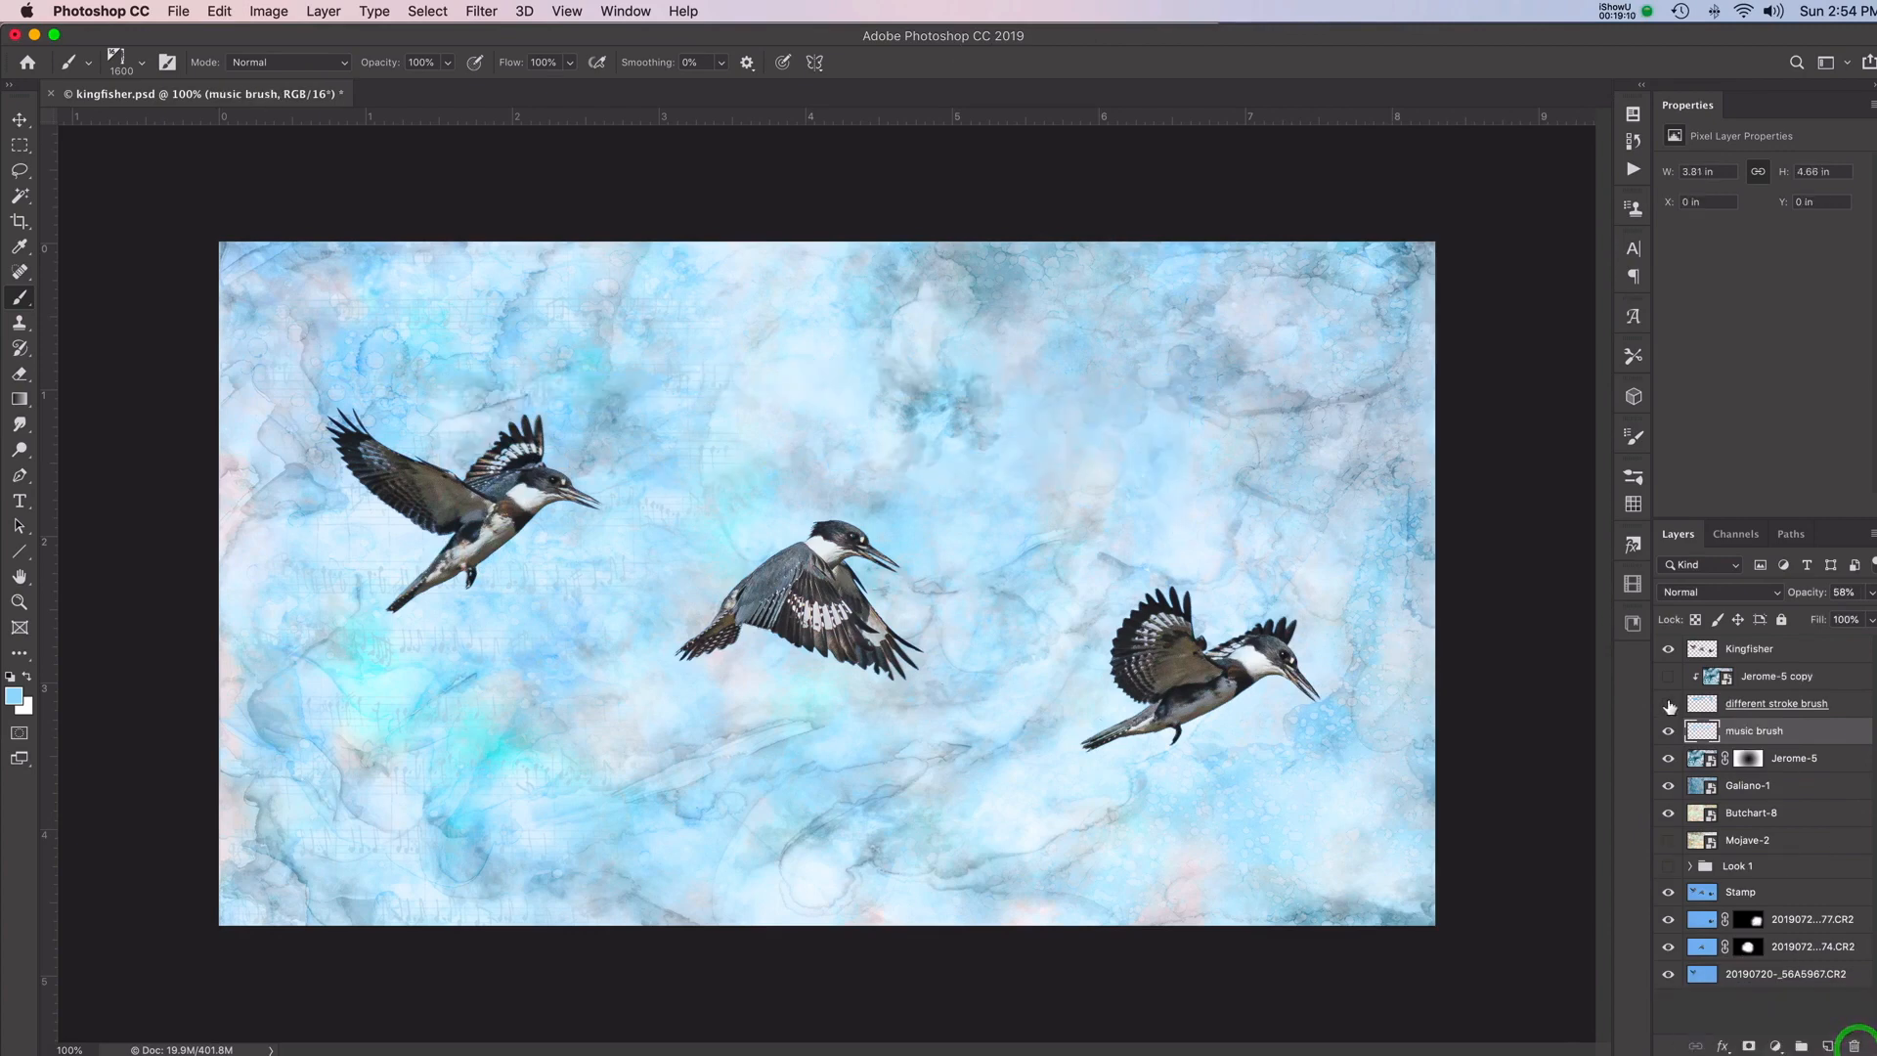
{"action": "left_click", "coordinate": [1668, 704]}
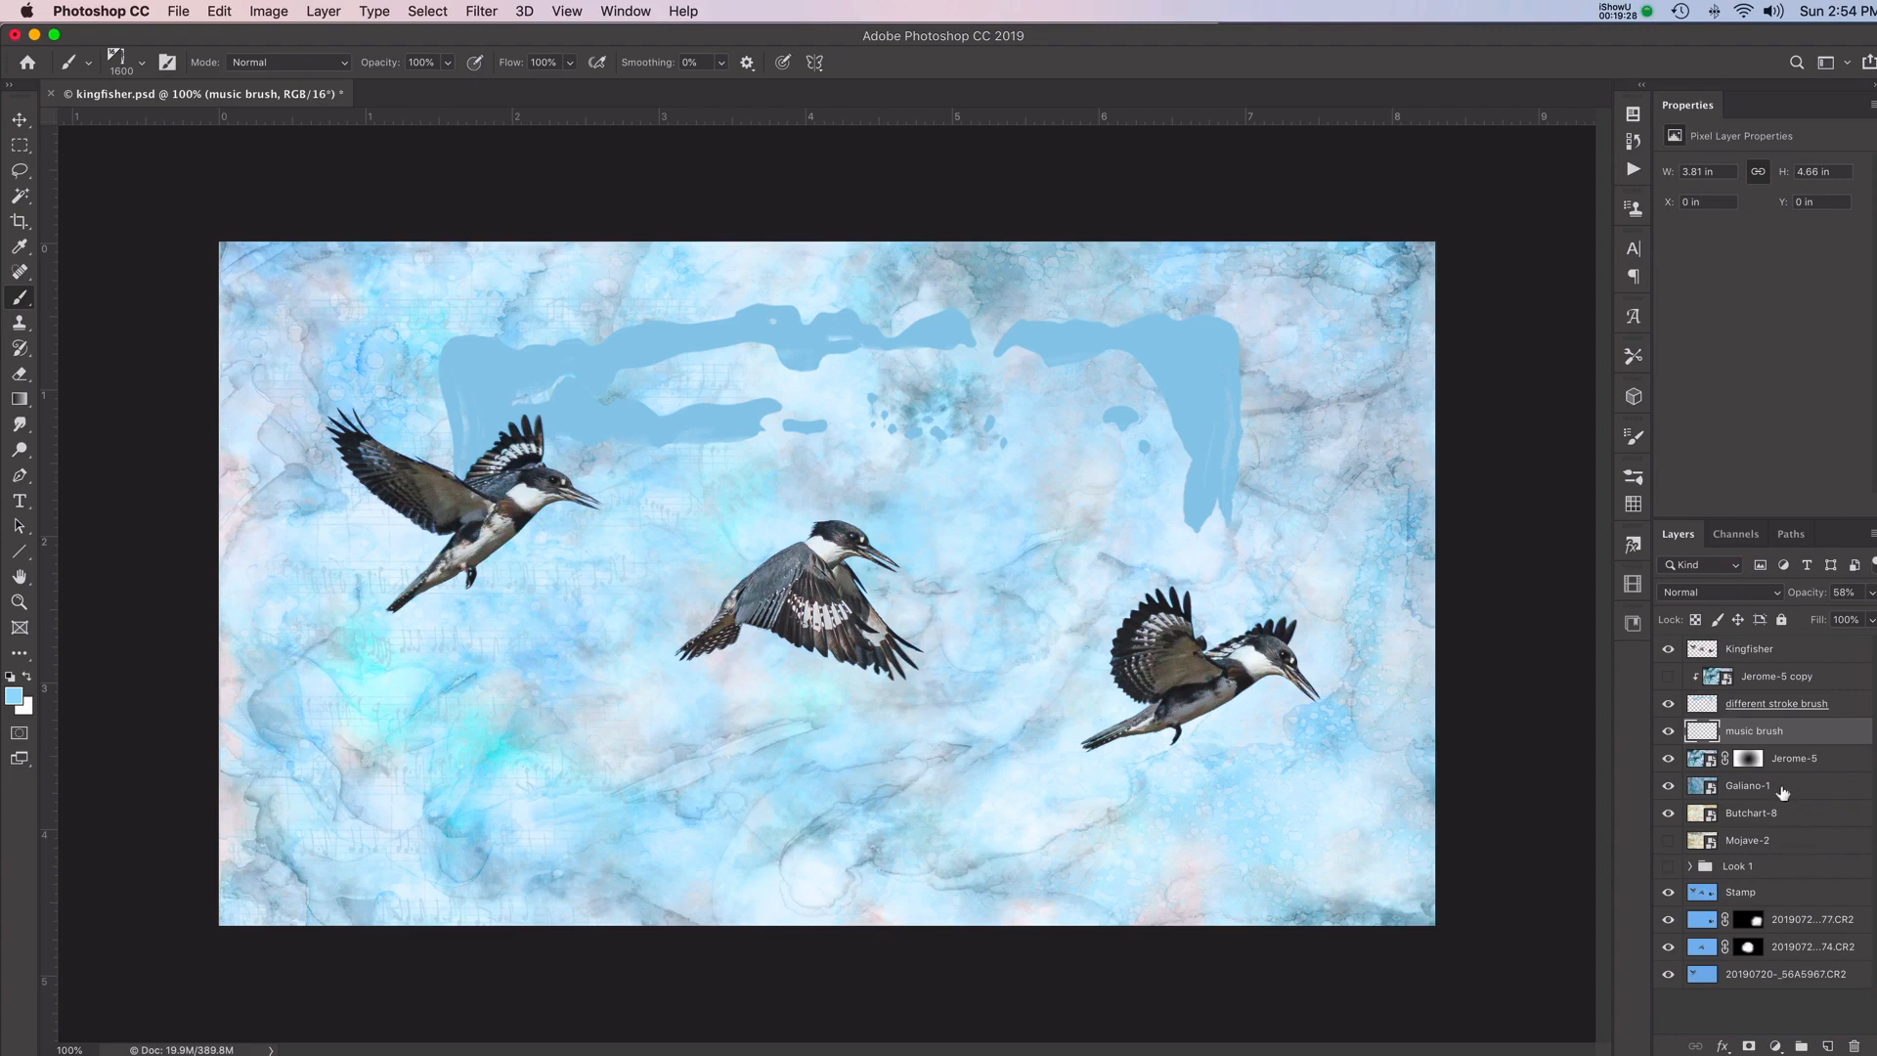
Duplicate the Jerome-5 texture layer together with its mask
{"action": "left_click", "coordinate": [1696, 760]}
{"action": "left_click_drag", "start_coordinate": [1696, 760], "coordinate": [1830, 1045]}
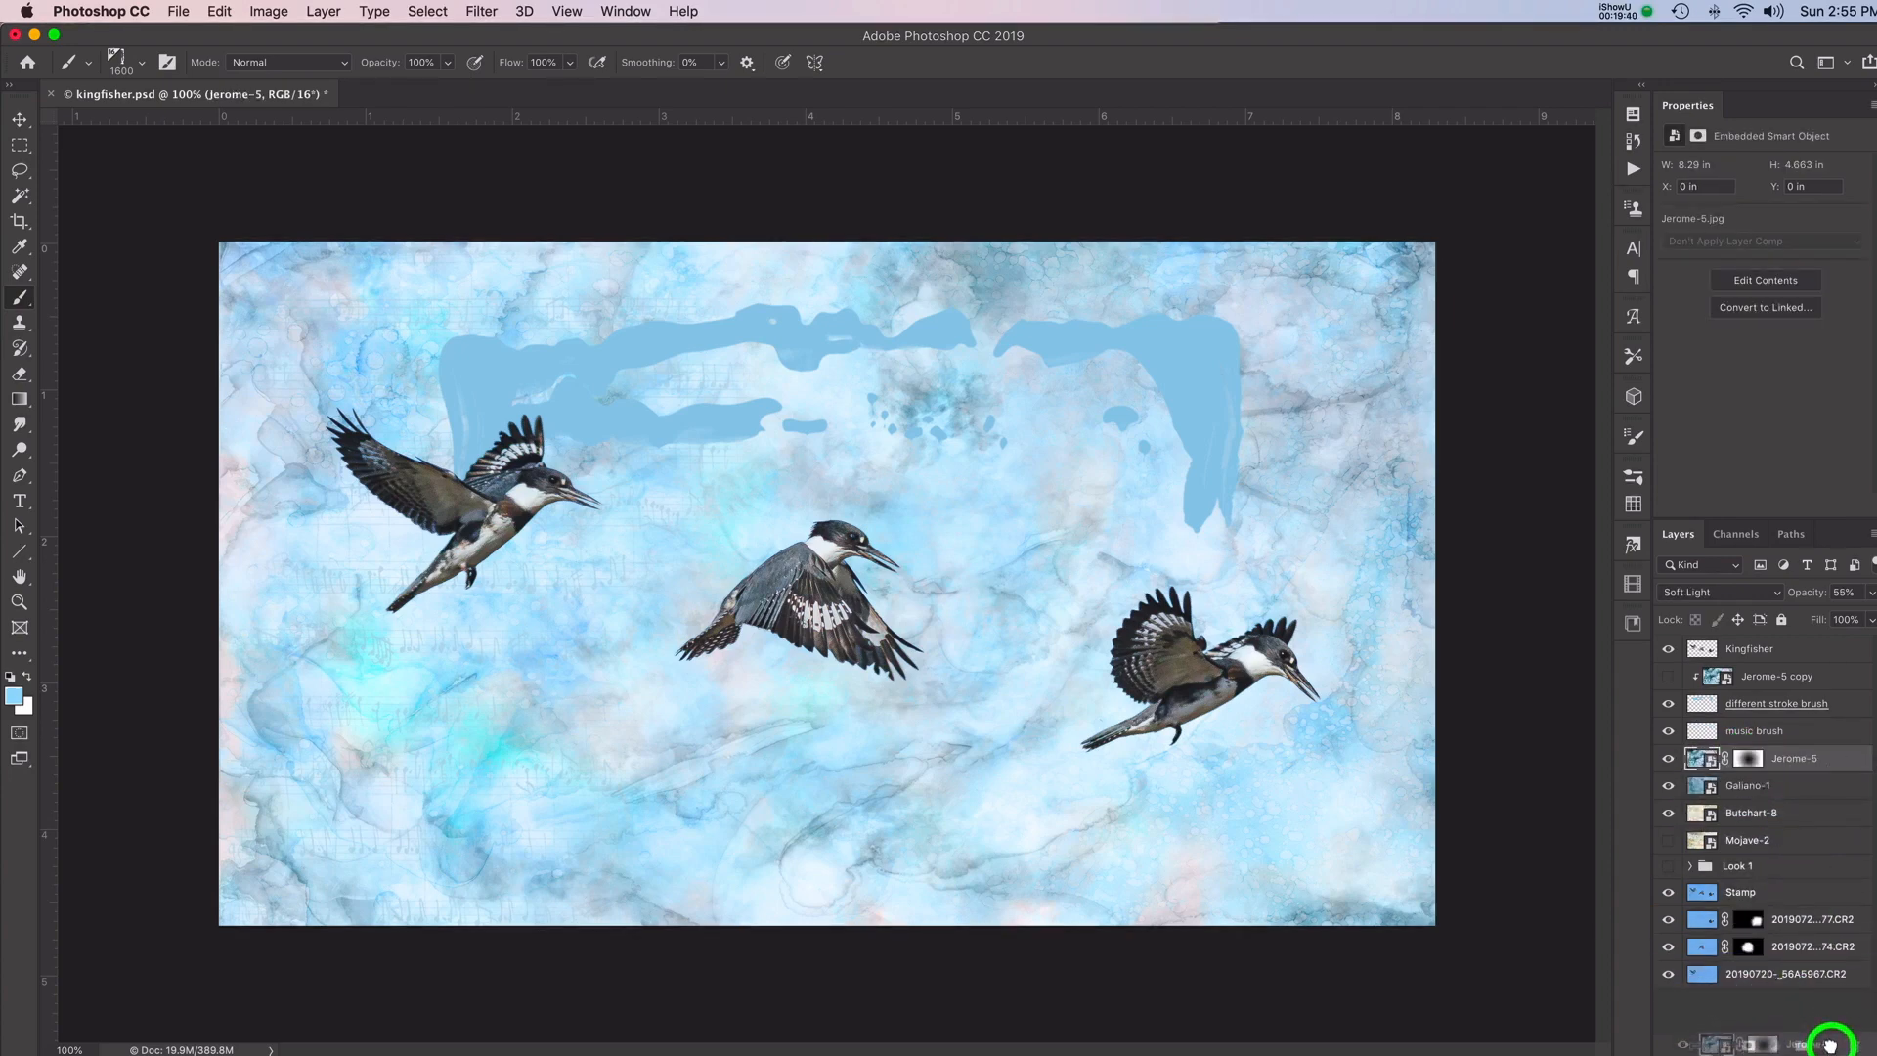
{"action": "left_click_drag", "start_coordinate": [1830, 1045], "coordinate": [1828, 1047]}
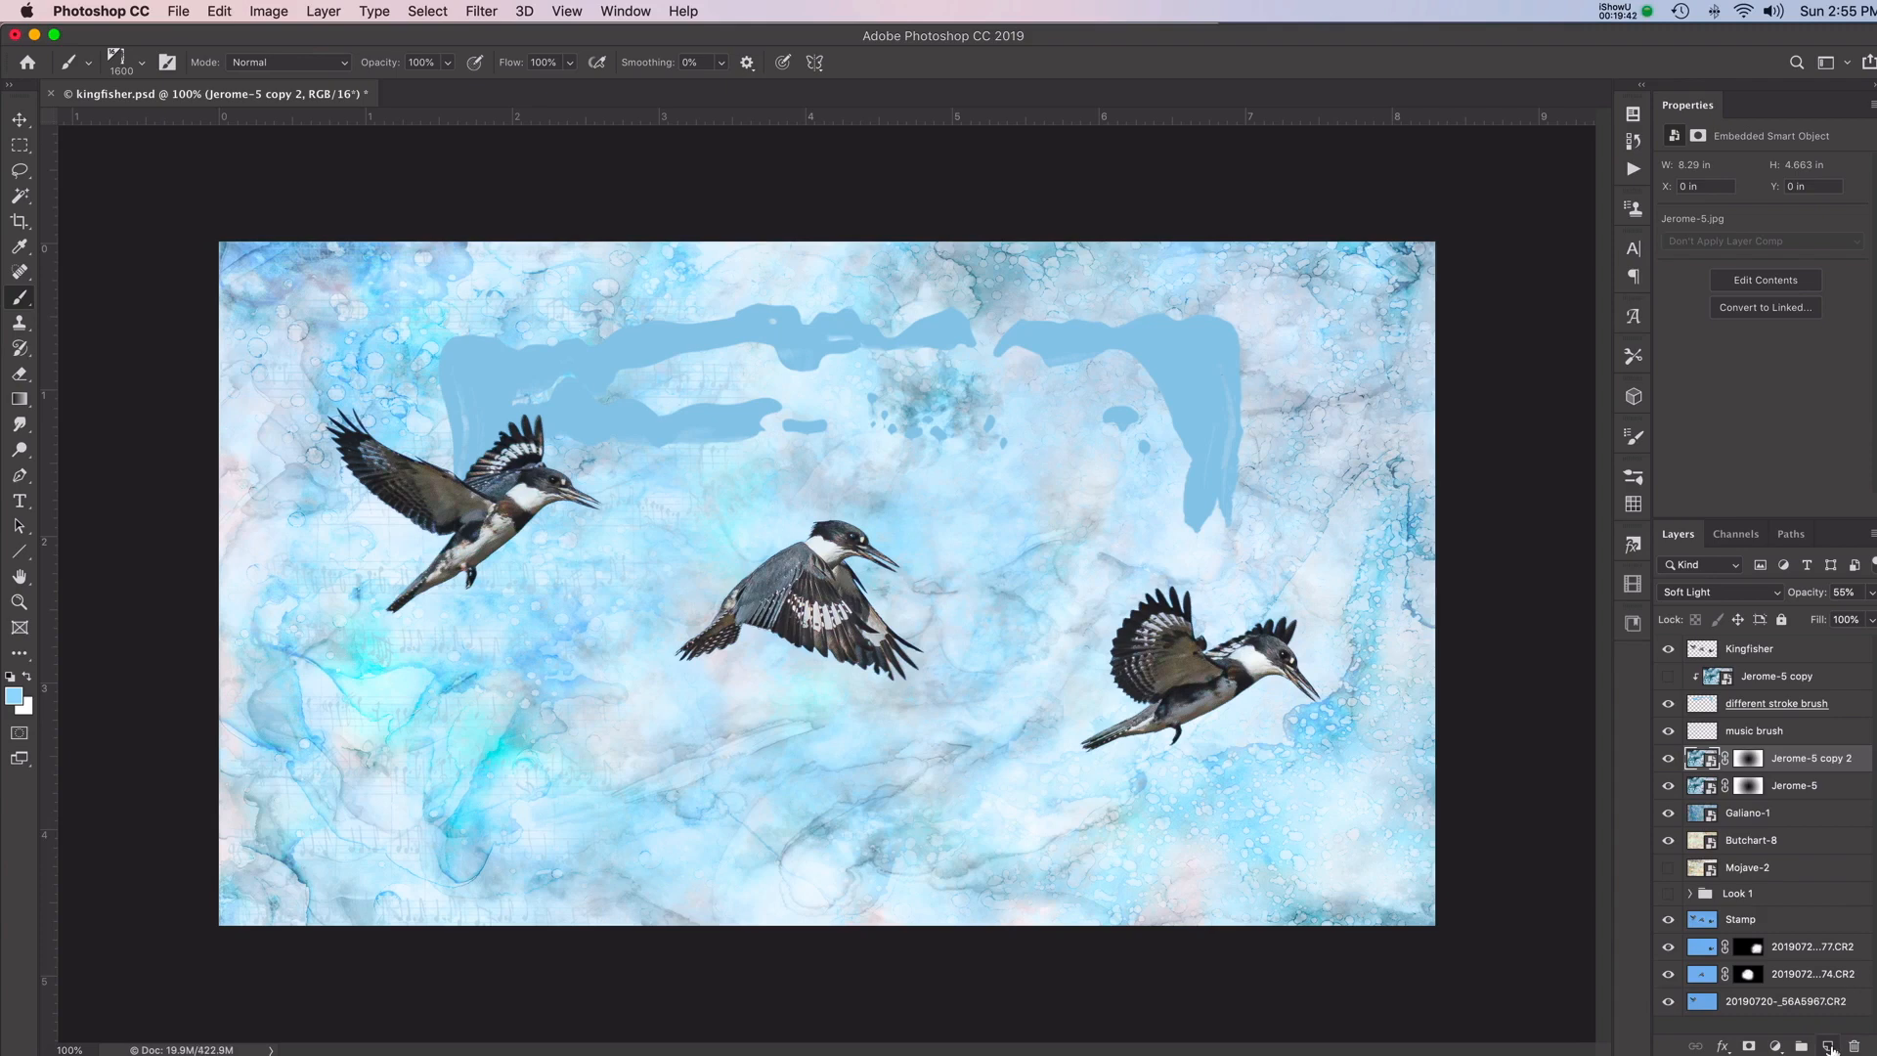
Move the Jerome-5 copy 2 texture above the different stroke brush layer and release it from its clipping mask
{"action": "left_click_drag", "start_coordinate": [1696, 758], "coordinate": [1706, 700]}
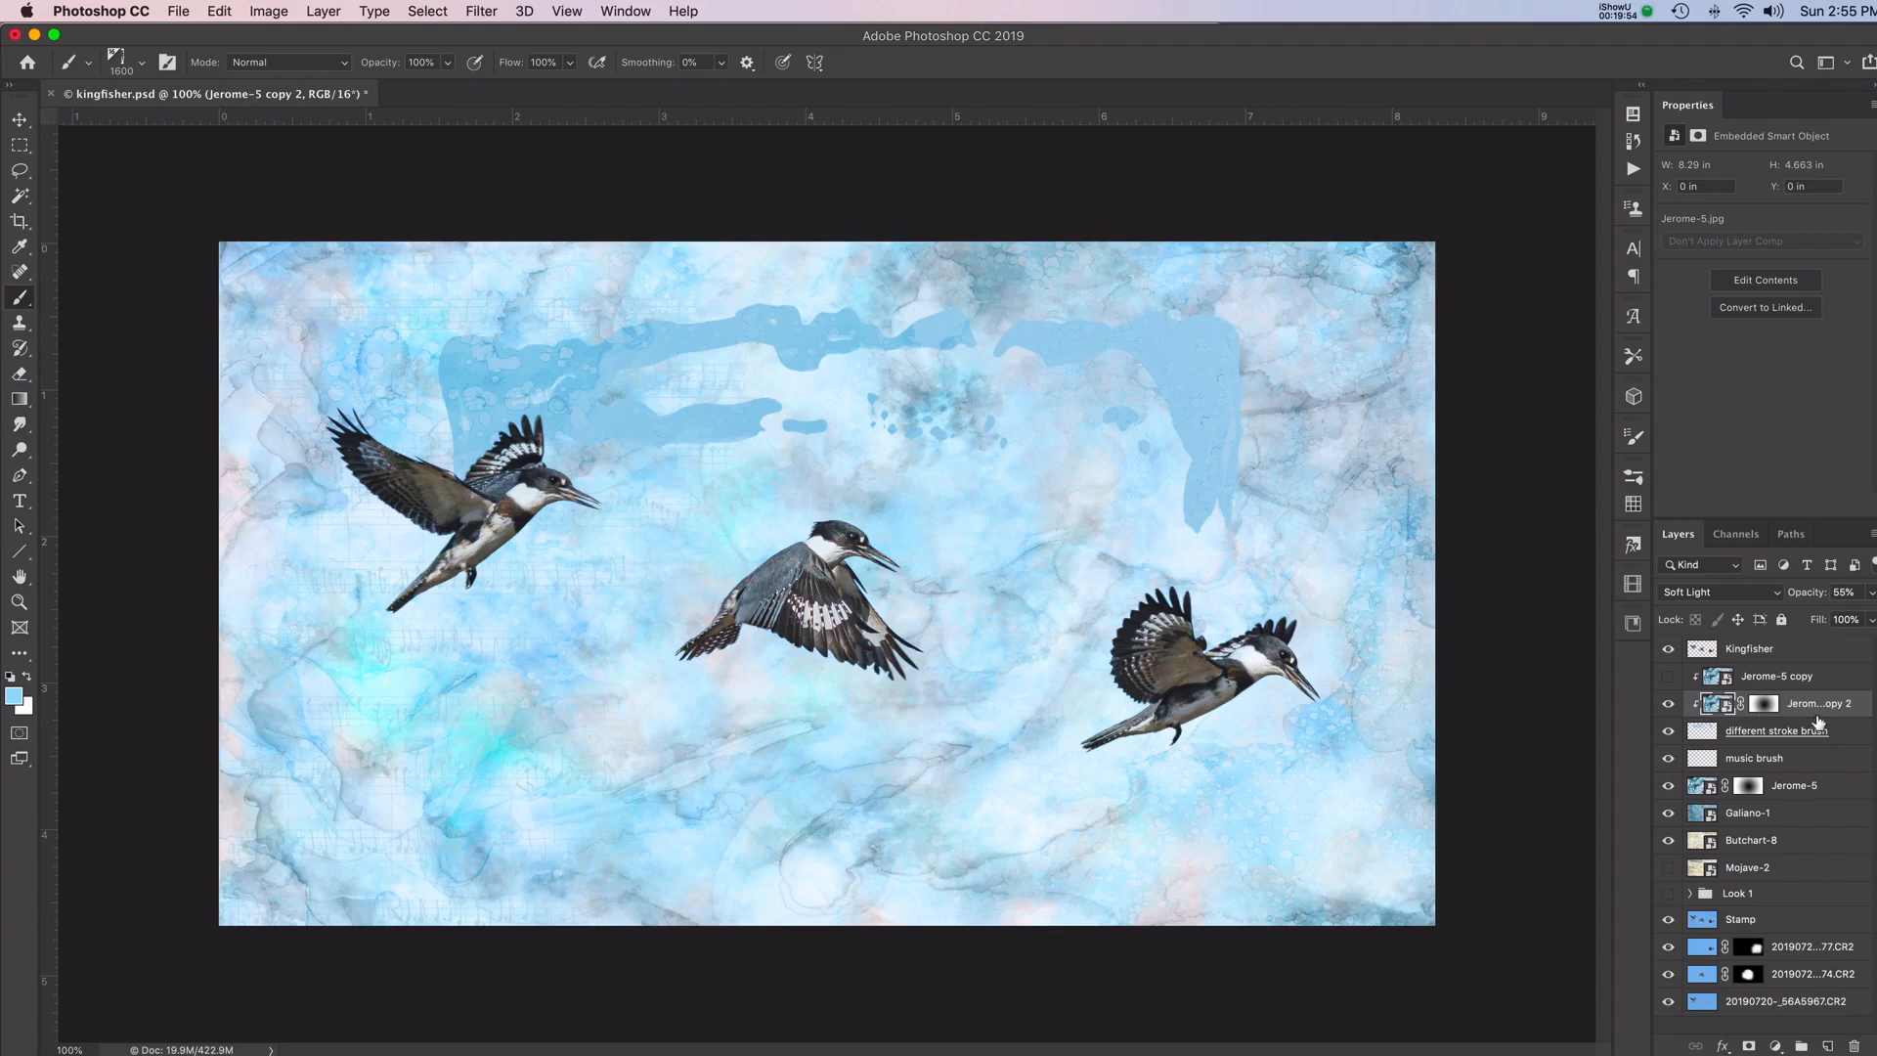
{"action": "left_click_drag", "start_coordinate": [1815, 724], "coordinate": [1815, 712]}
{"action": "left_click", "coordinate": [1814, 715], "text": "alt"}
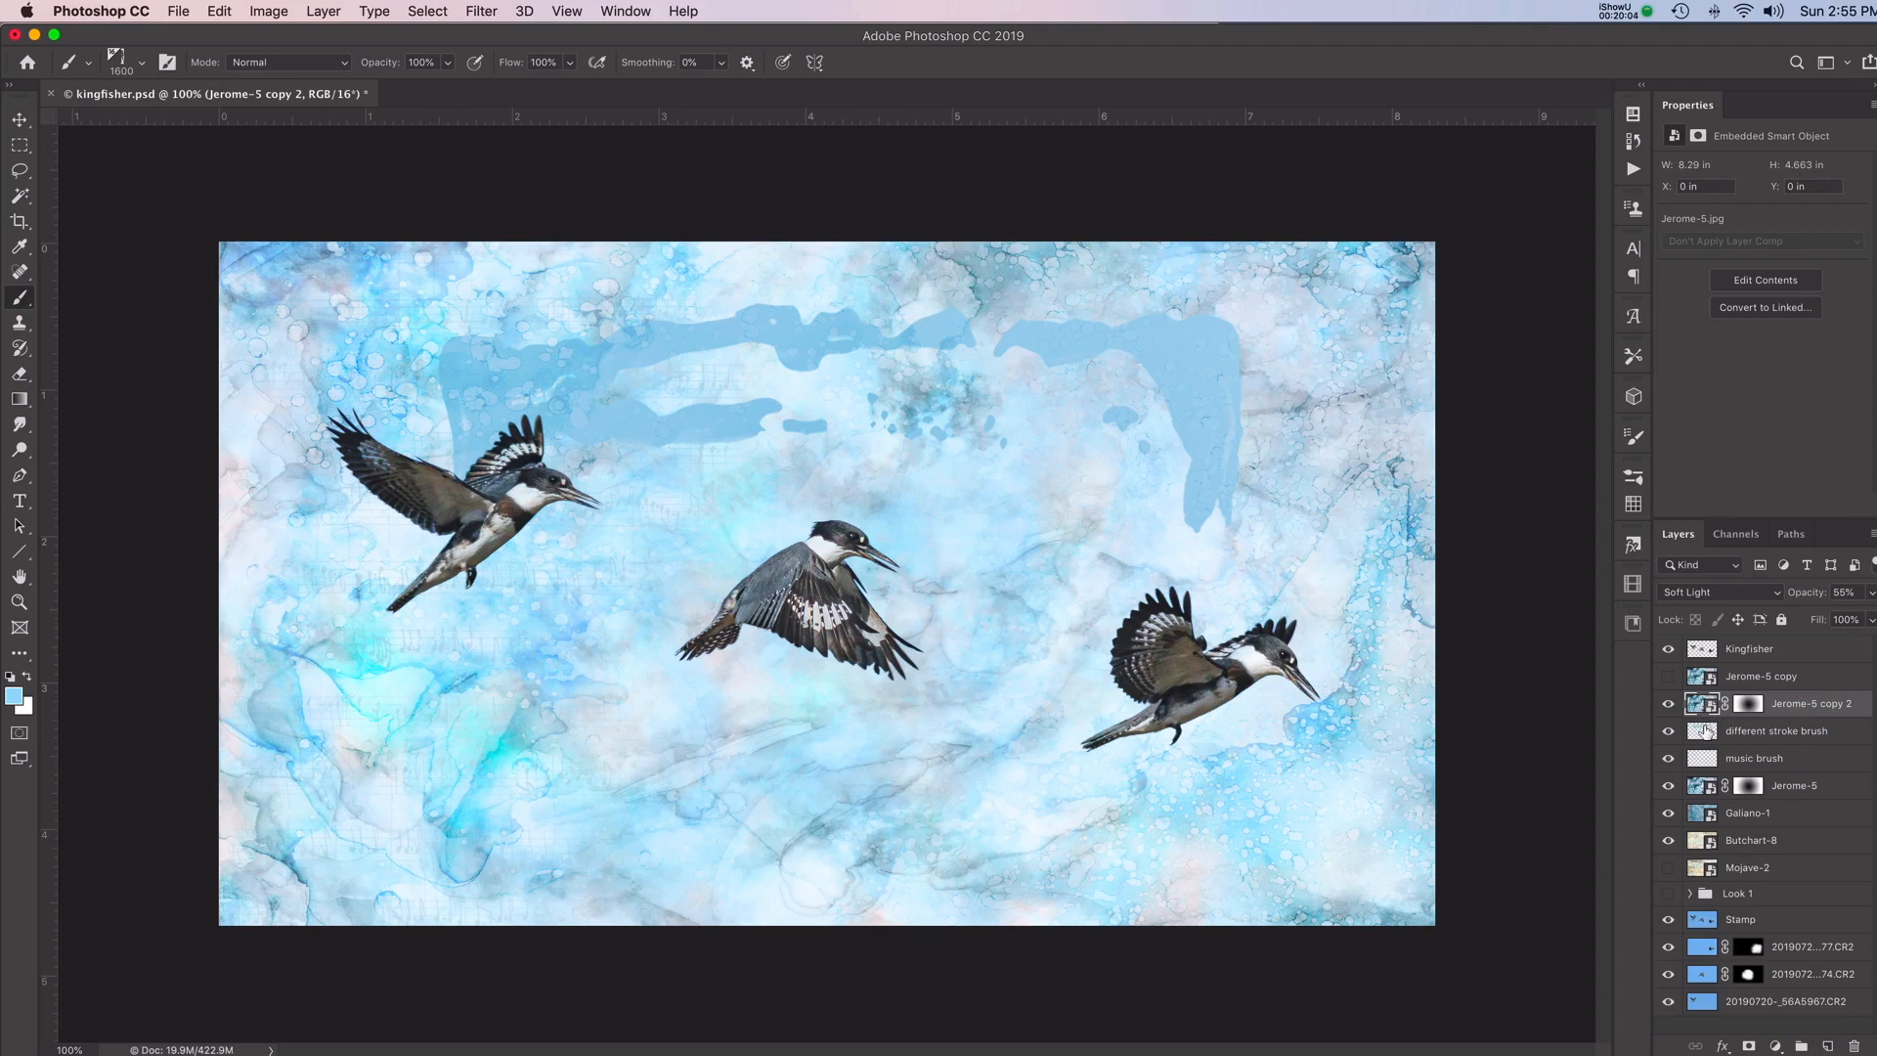
Delete the layer mask of Jerome-5 copy 2 and clip the texture to the different stroke brush layer
{"action": "left_click", "coordinate": [1748, 703]}
{"action": "right_click", "coordinate": [1750, 703]}
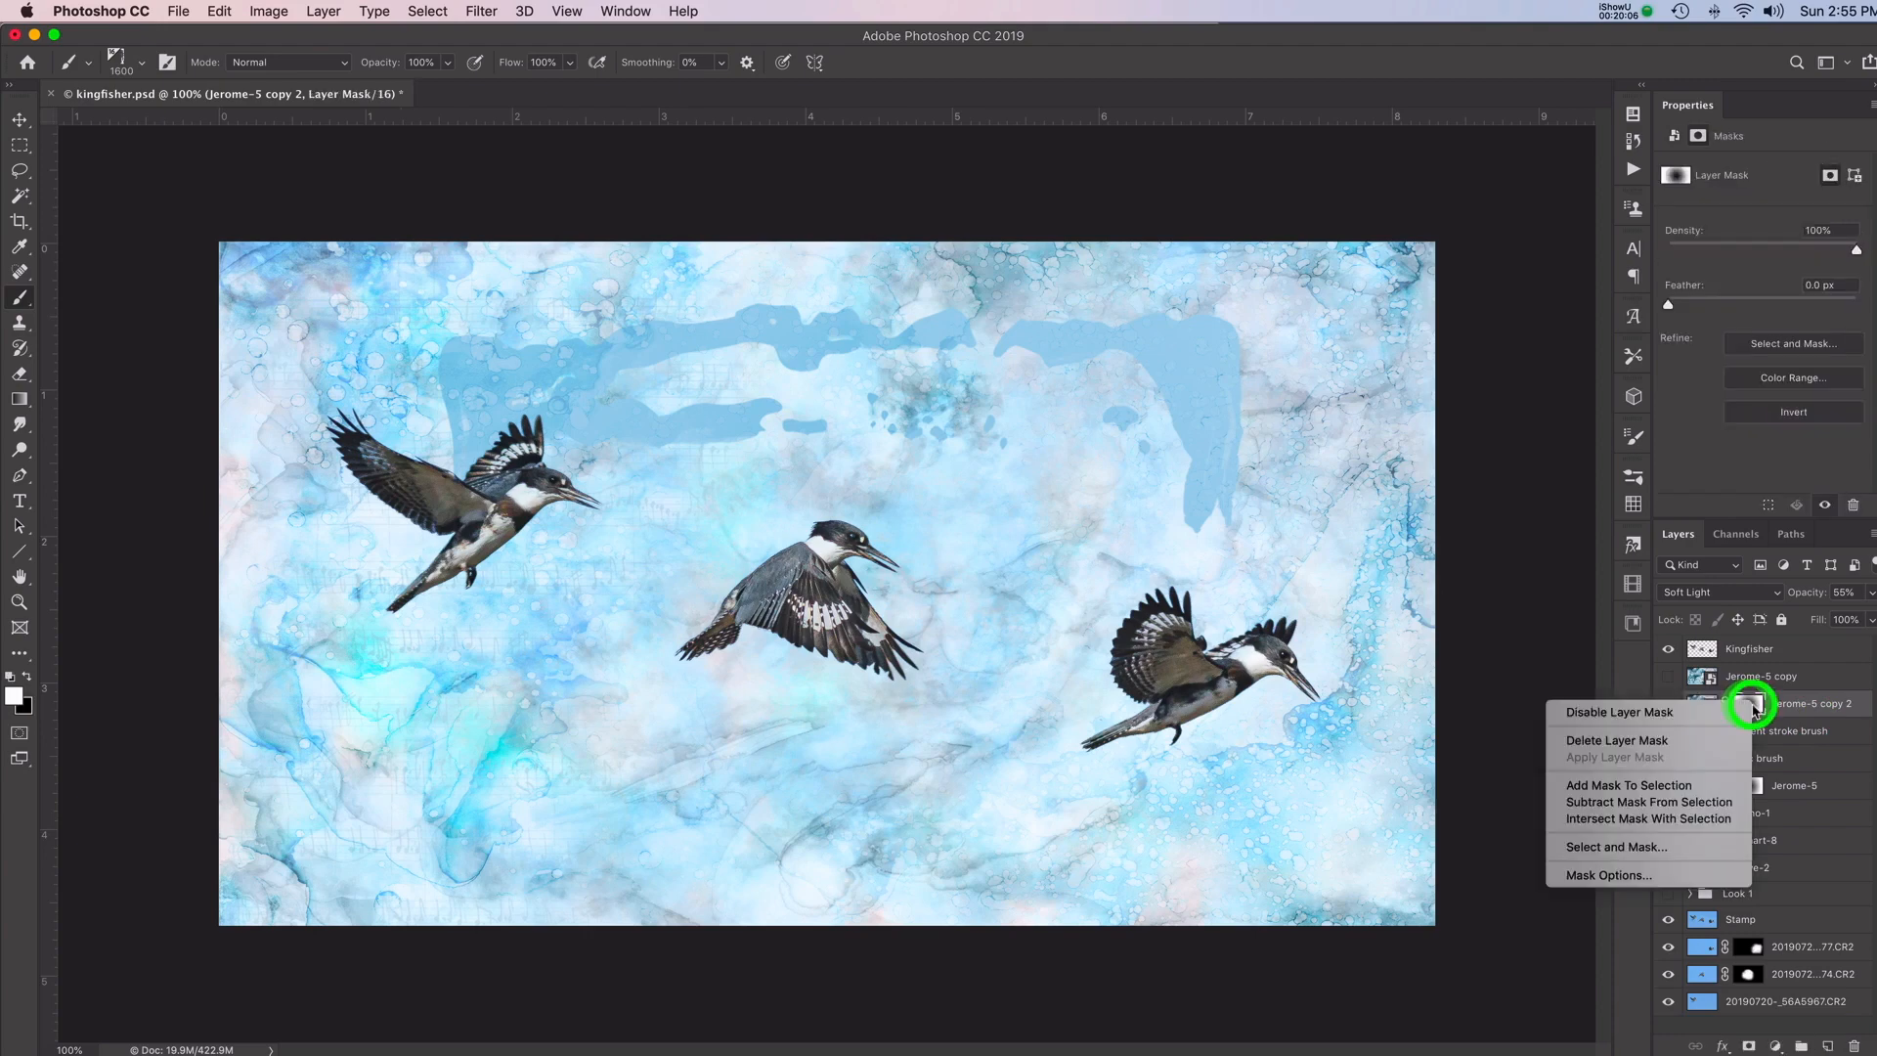
{"action": "left_click", "coordinate": [1701, 740]}
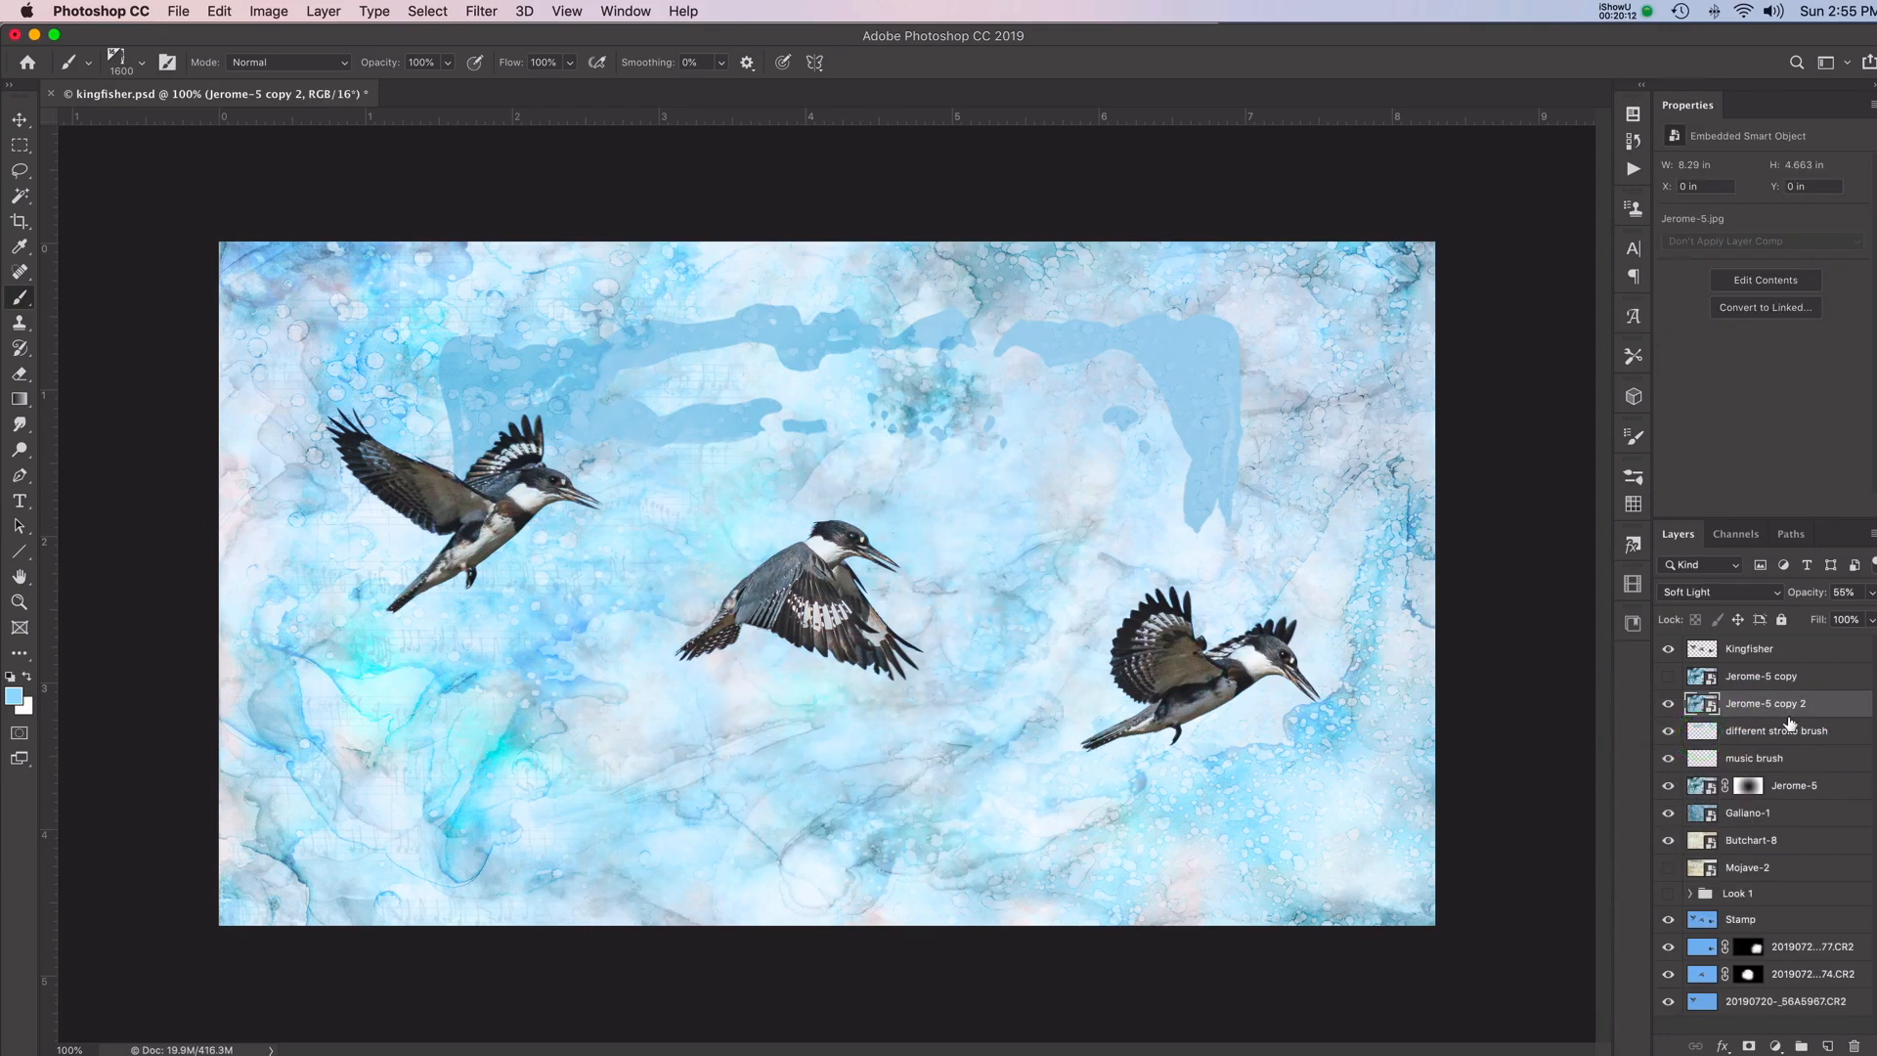
{"action": "left_click", "coordinate": [1789, 713], "text": "alt"}
Isolate the different stroke brush layer, compare it with and without its clipped texture, and show the background and Kingfisher layers again
{"action": "left_click", "coordinate": [1668, 734], "text": "alt"}
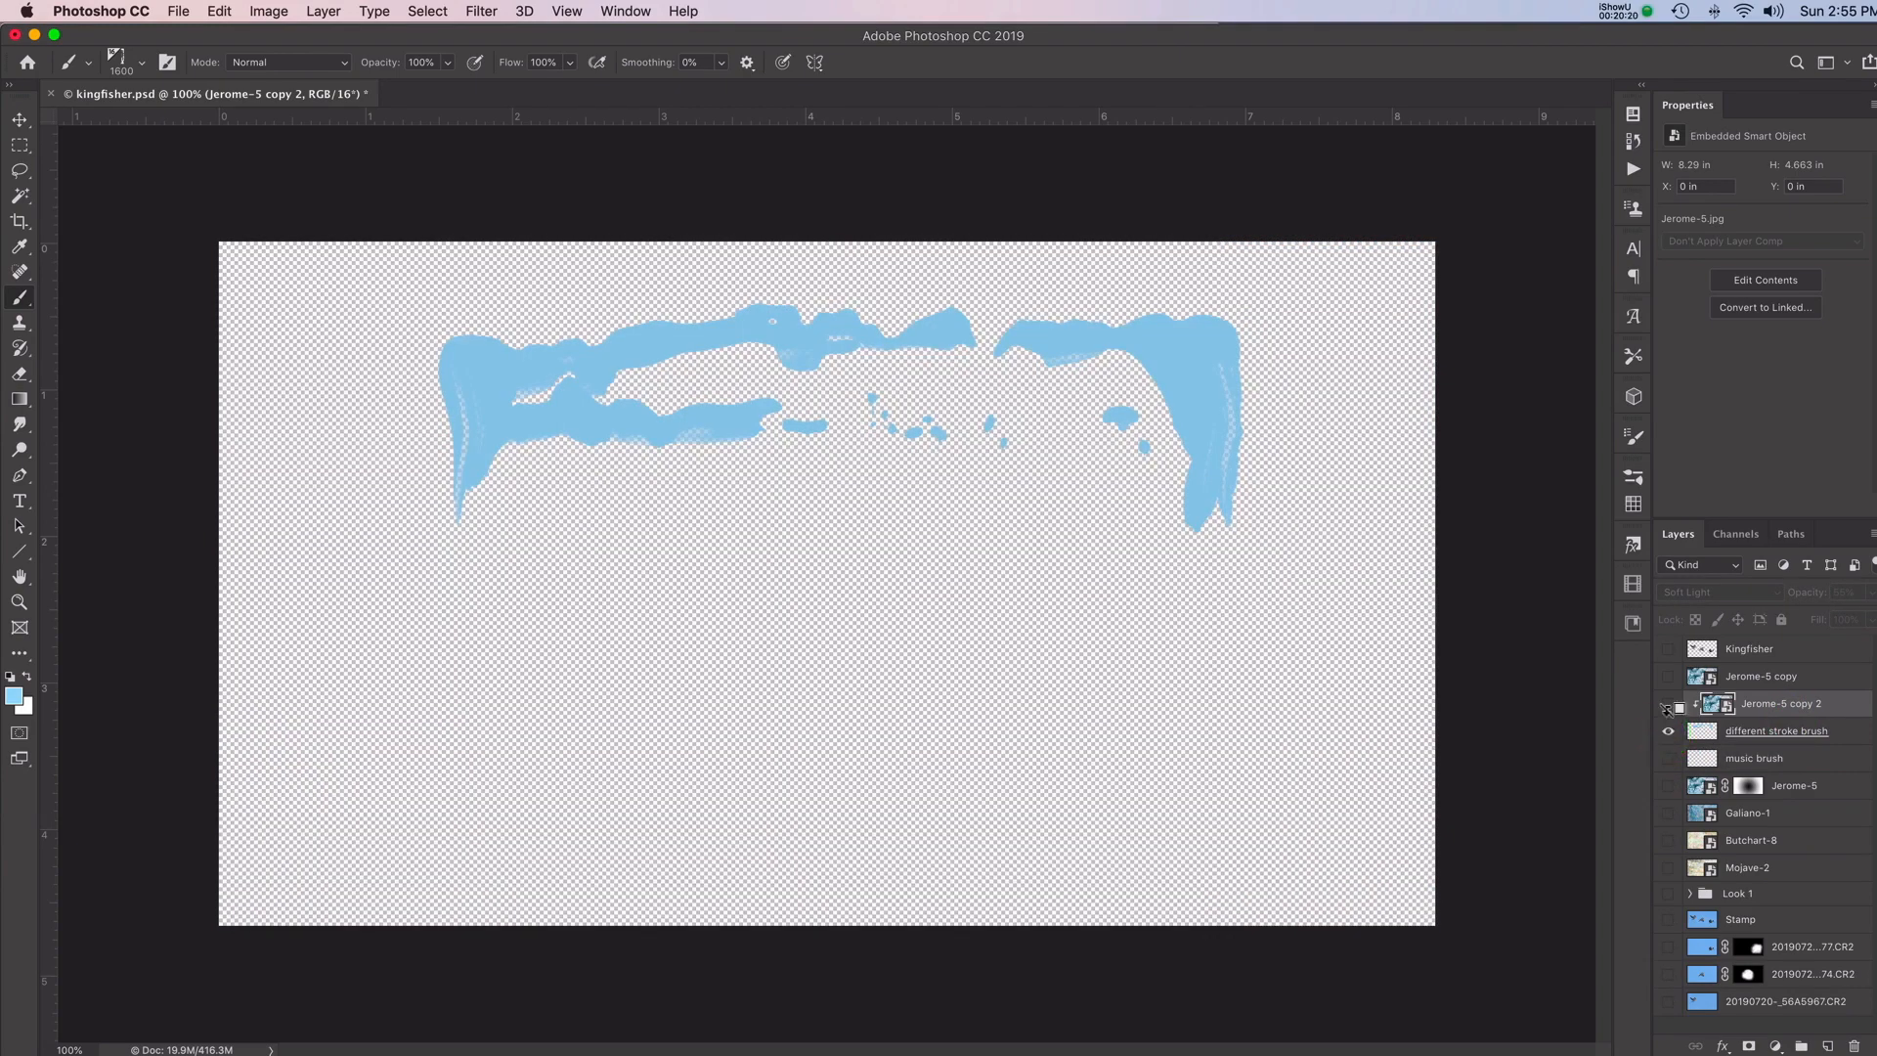
{"action": "left_click", "coordinate": [1669, 707]}
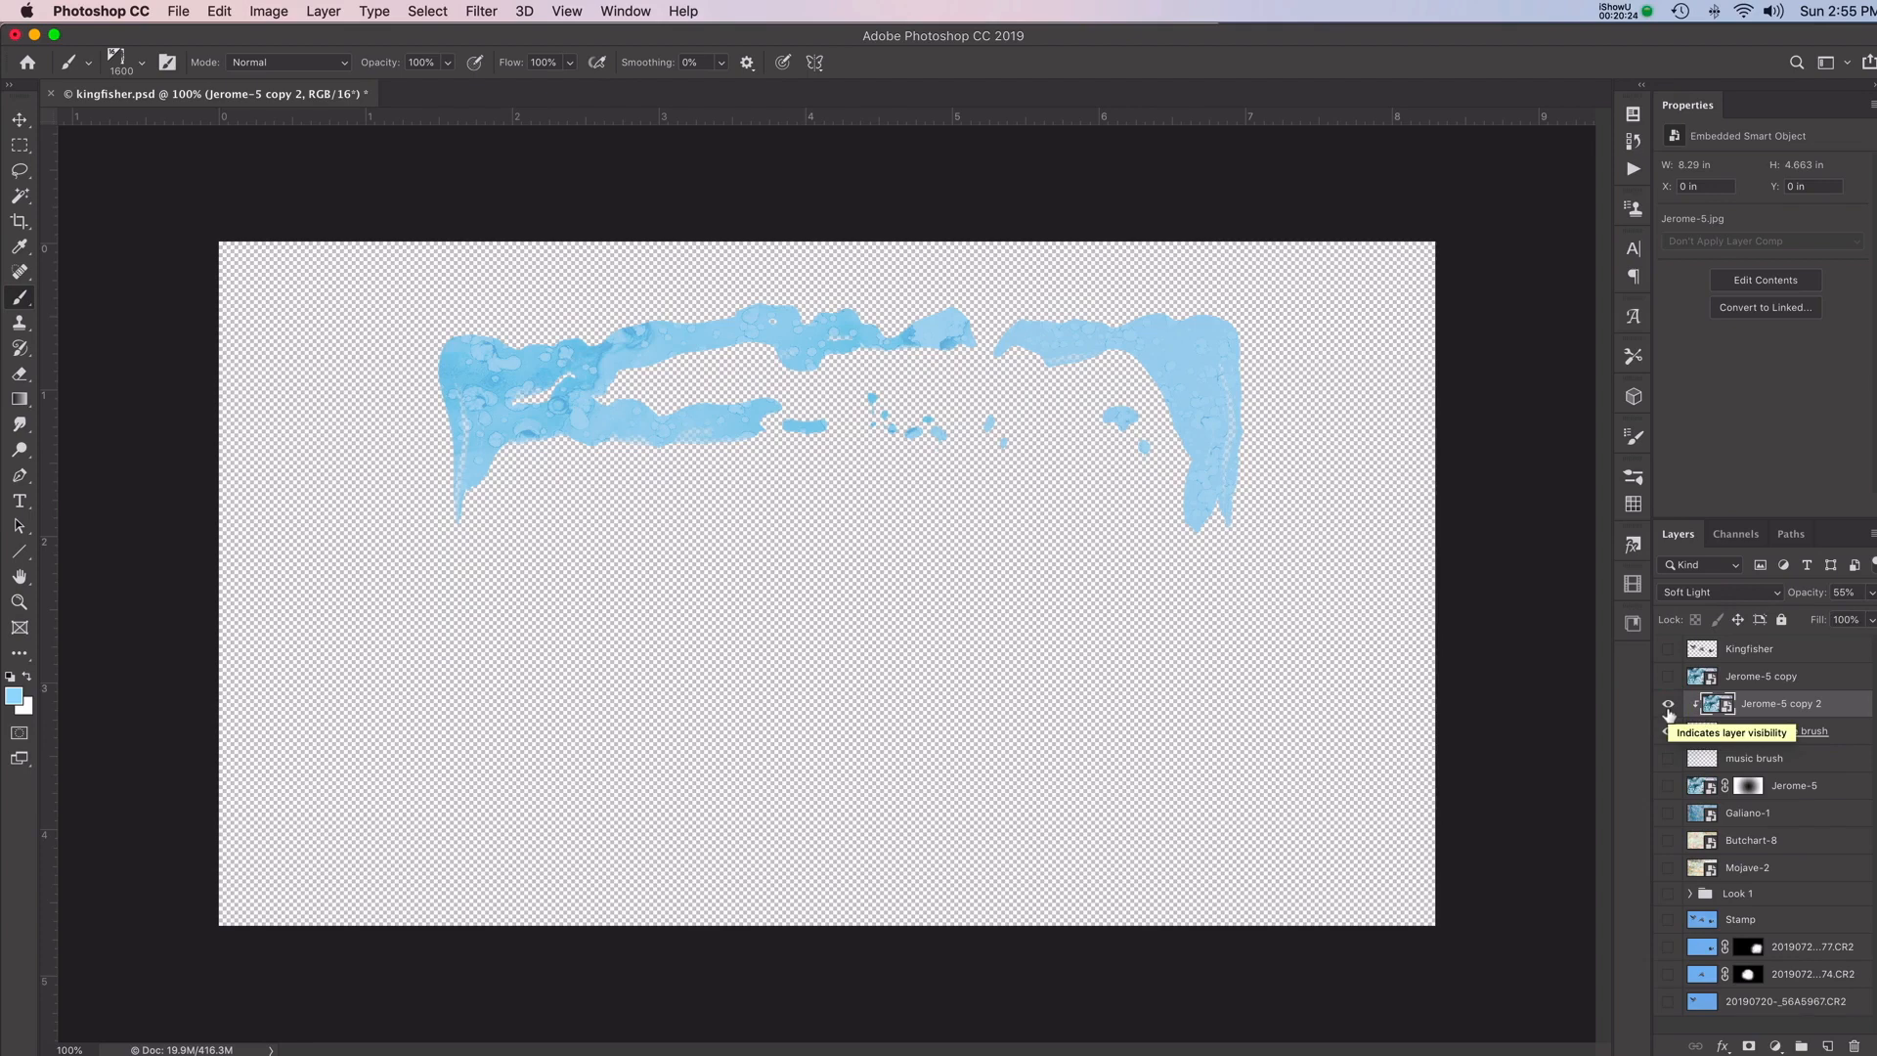
{"action": "left_click", "coordinate": [1669, 710]}
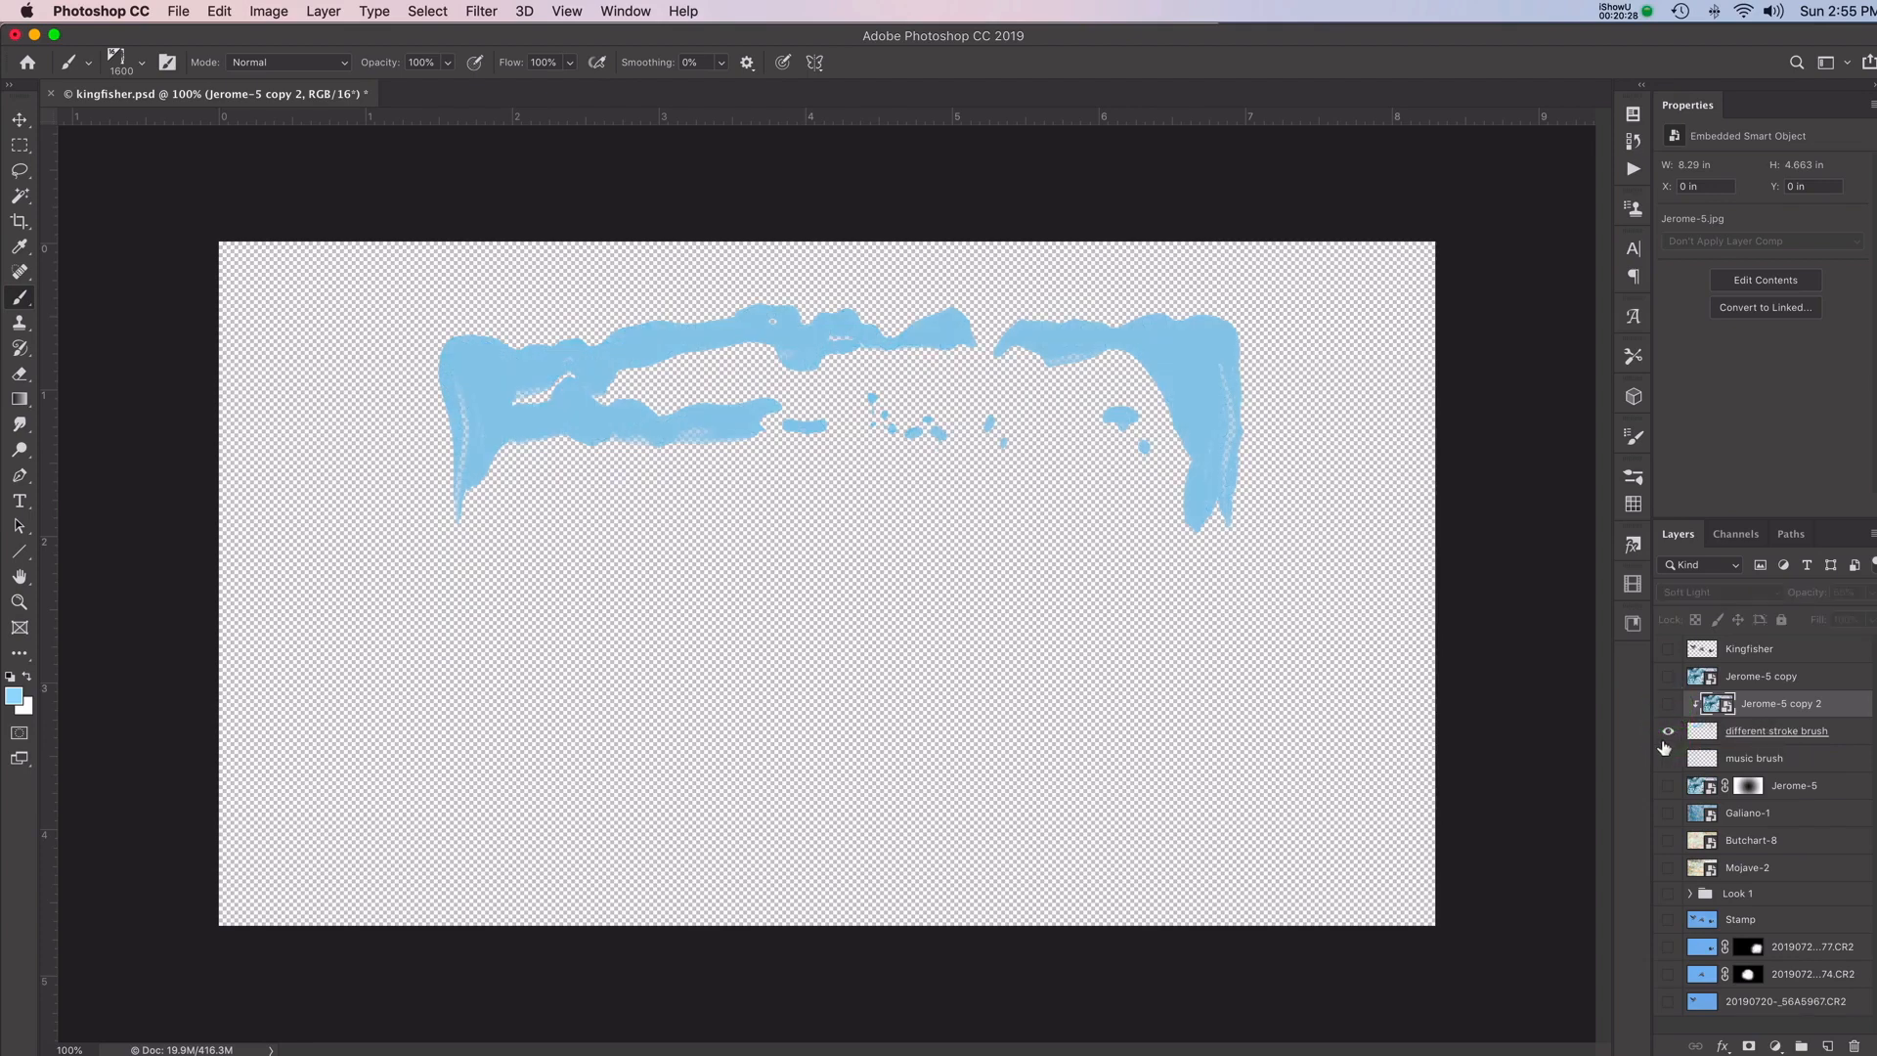
{"action": "left_click_drag", "start_coordinate": [1665, 757], "coordinate": [1665, 867]}
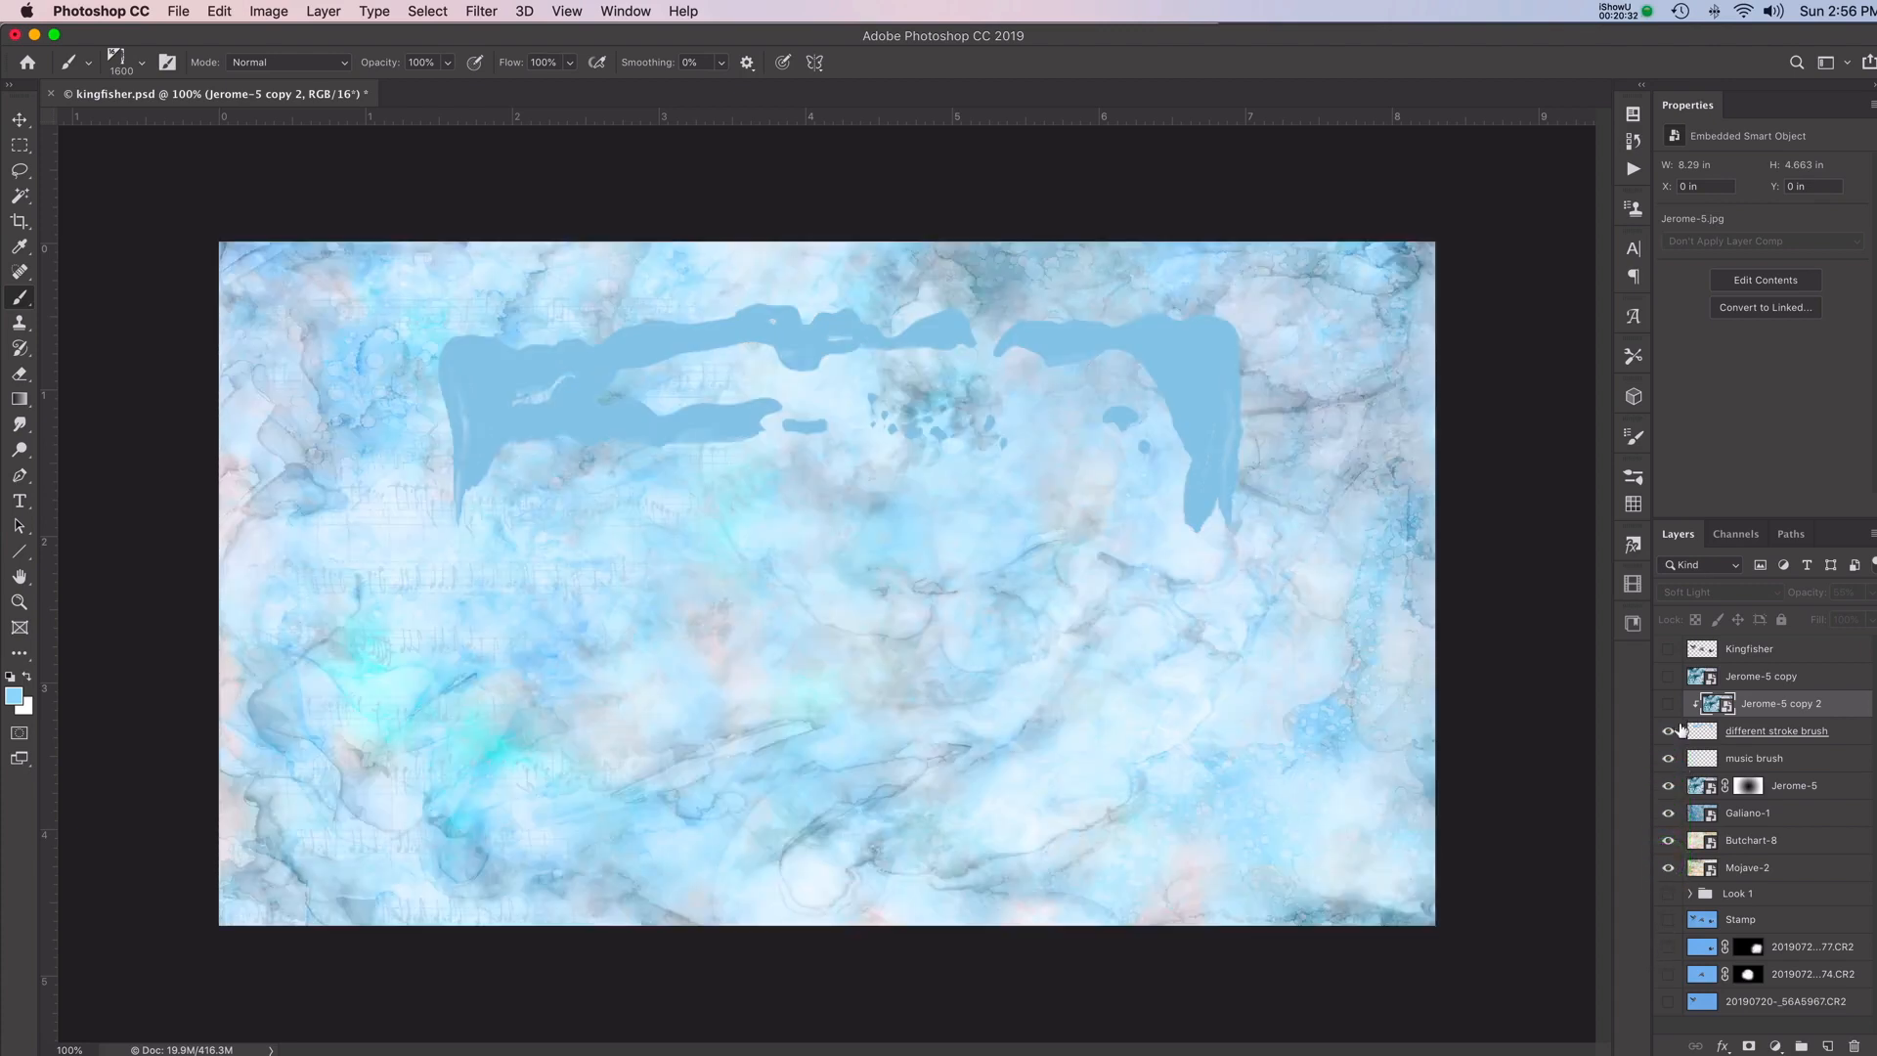
{"action": "left_click", "coordinate": [1665, 650]}
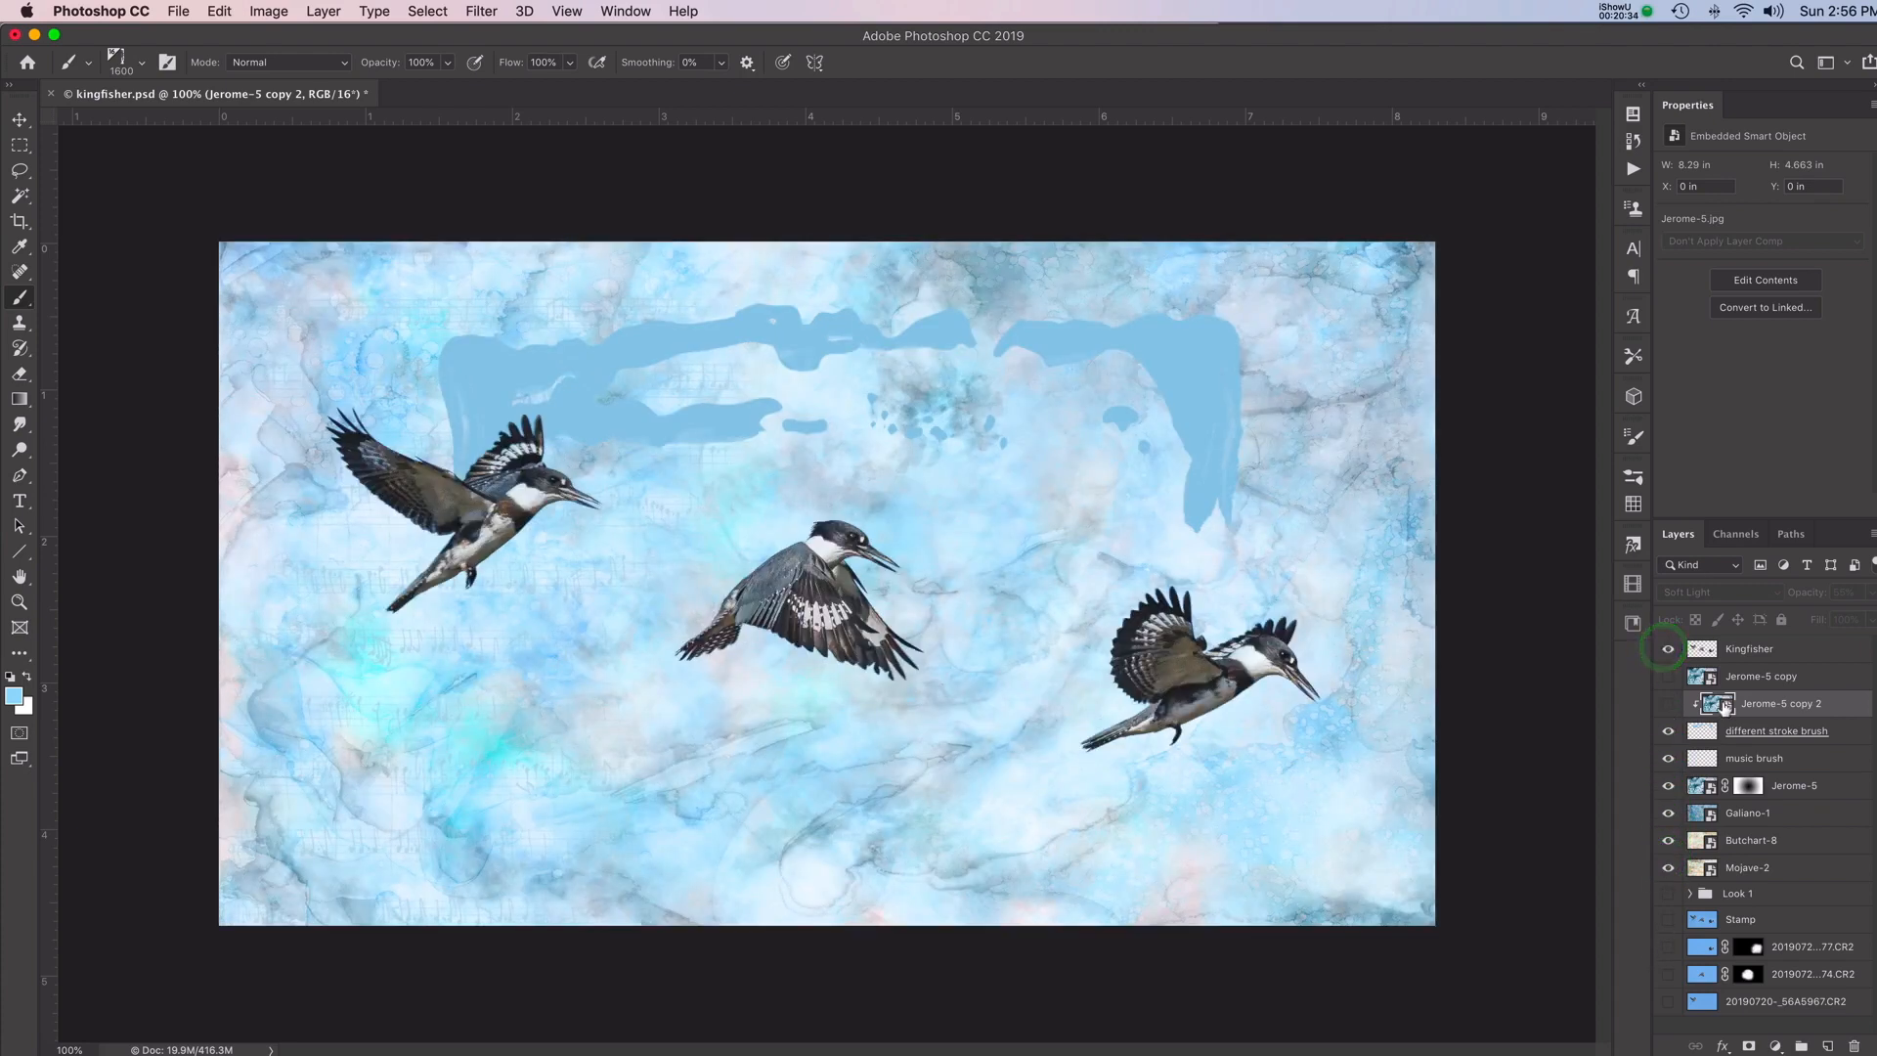
Replace the stroke's texture by deleting Jerome-5 copy 2, showing Jerome-5 copy and clipping it to the different stroke brush layer
{"action": "mouse_move", "coordinate": [1721, 704]}
{"action": "left_mouse_down"}
{"action": "mouse_move", "coordinate": [1814, 993]}
{"action": "mouse_move", "coordinate": [1858, 1039]}
{"action": "left_mouse_up"}
{"action": "left_click", "coordinate": [1668, 676]}
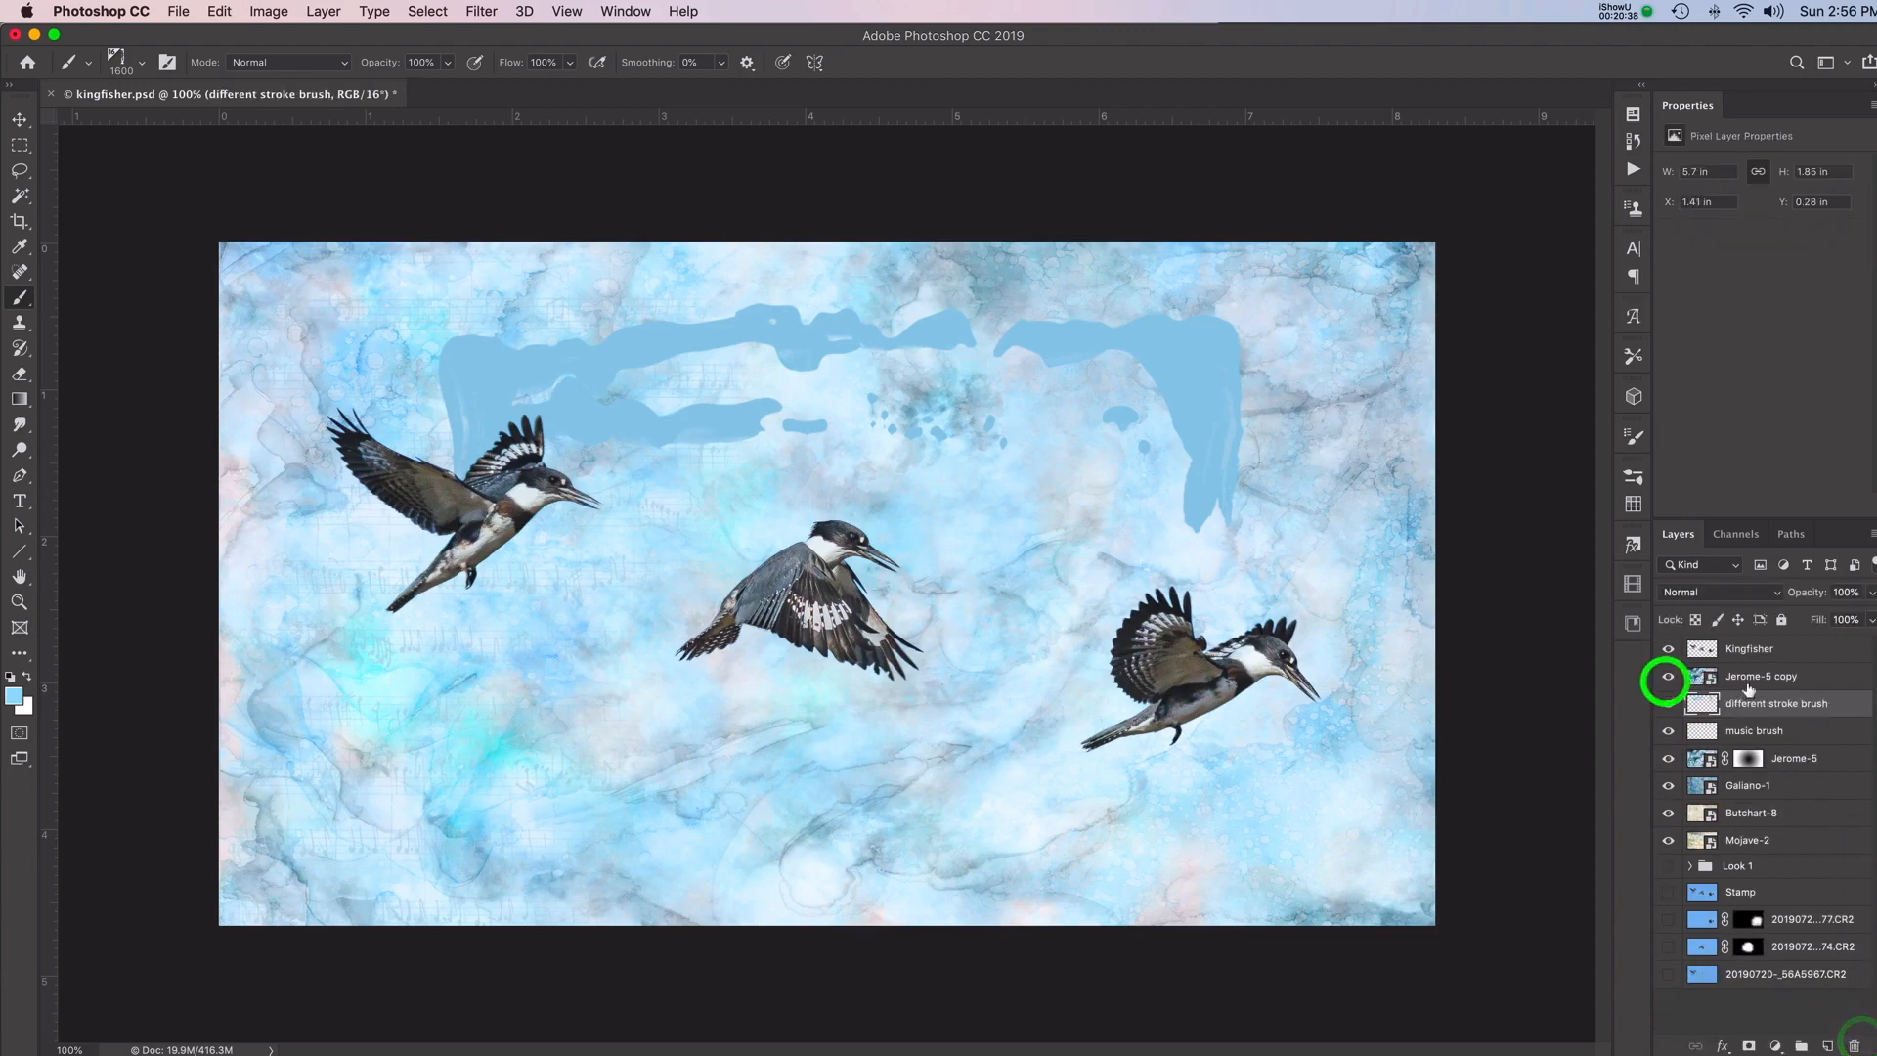
{"action": "left_click", "coordinate": [1807, 690], "text": "alt"}
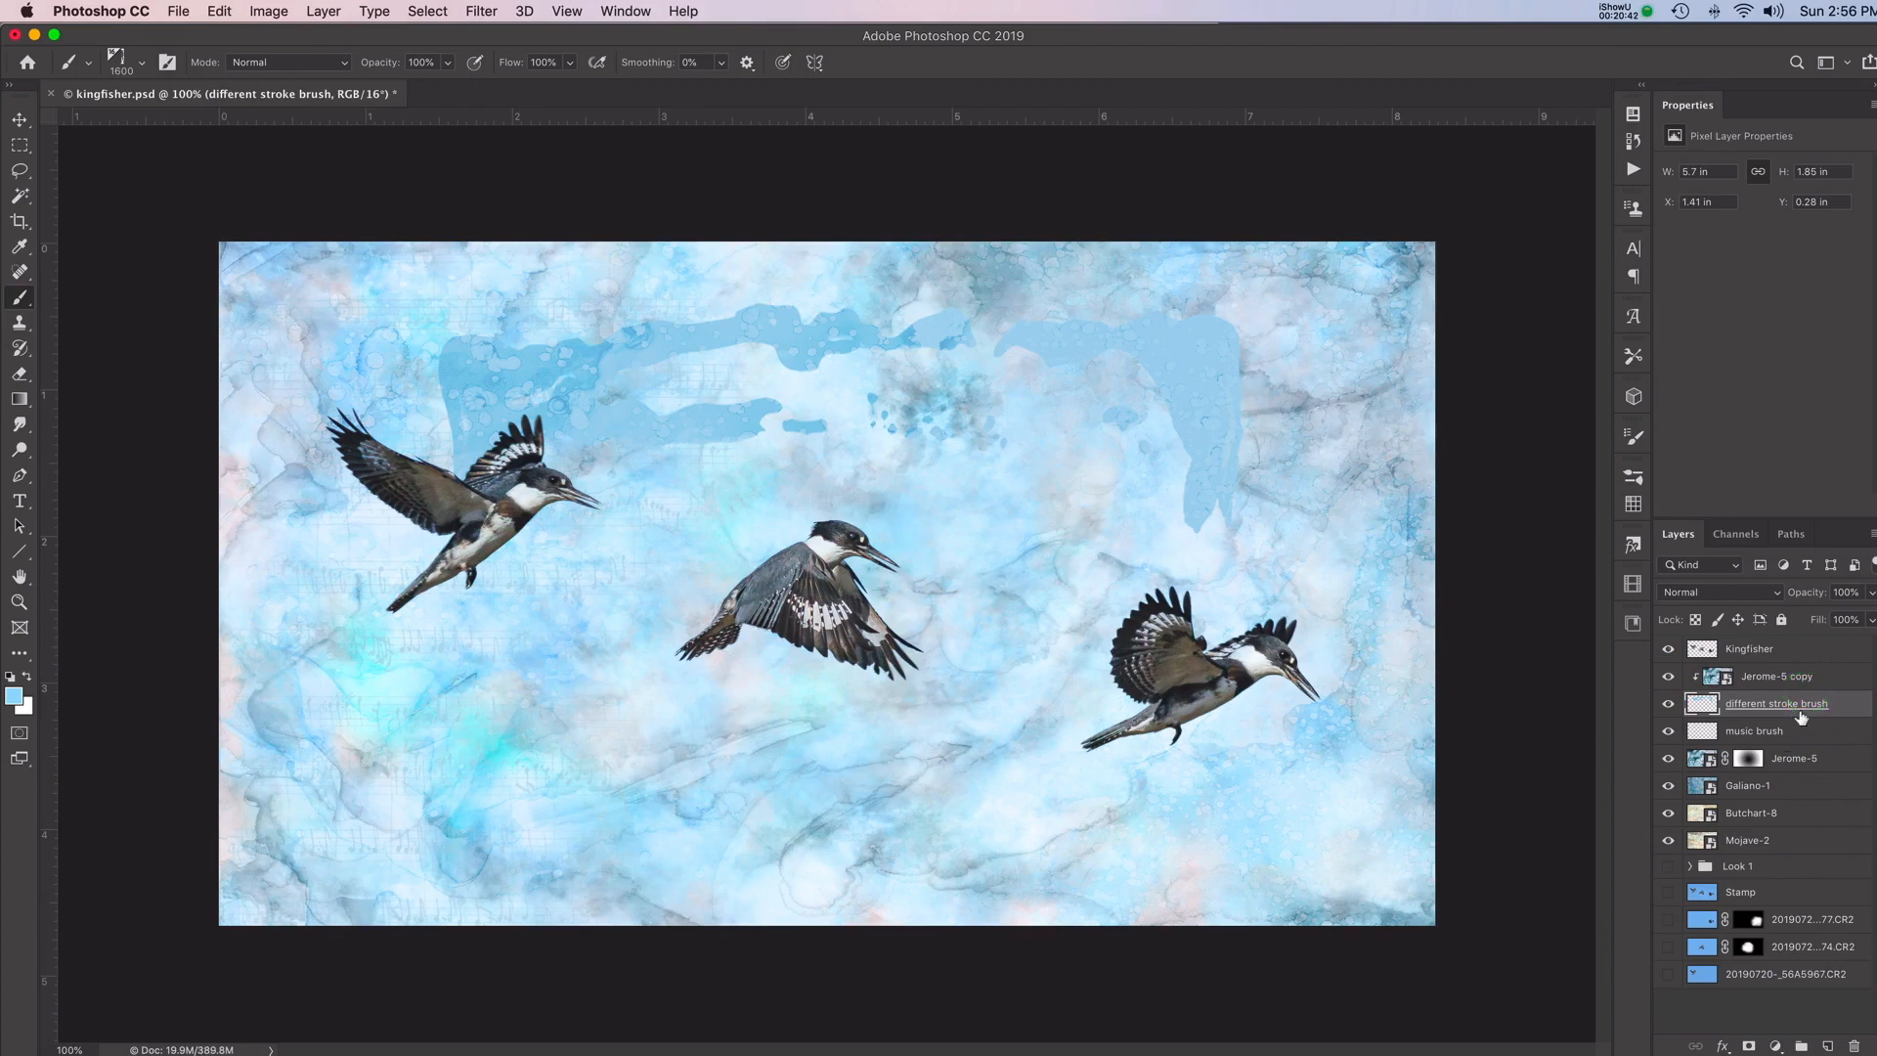
Hide the Kingfisher, texture and brush layers, and review the three original kingfisher photo layers one by one
{"action": "left_click", "coordinate": [1668, 840]}
{"action": "left_click_drag", "start_coordinate": [1669, 649], "coordinate": [1668, 803]}
{"action": "left_click", "coordinate": [1668, 974]}
{"action": "left_click", "coordinate": [1668, 947]}
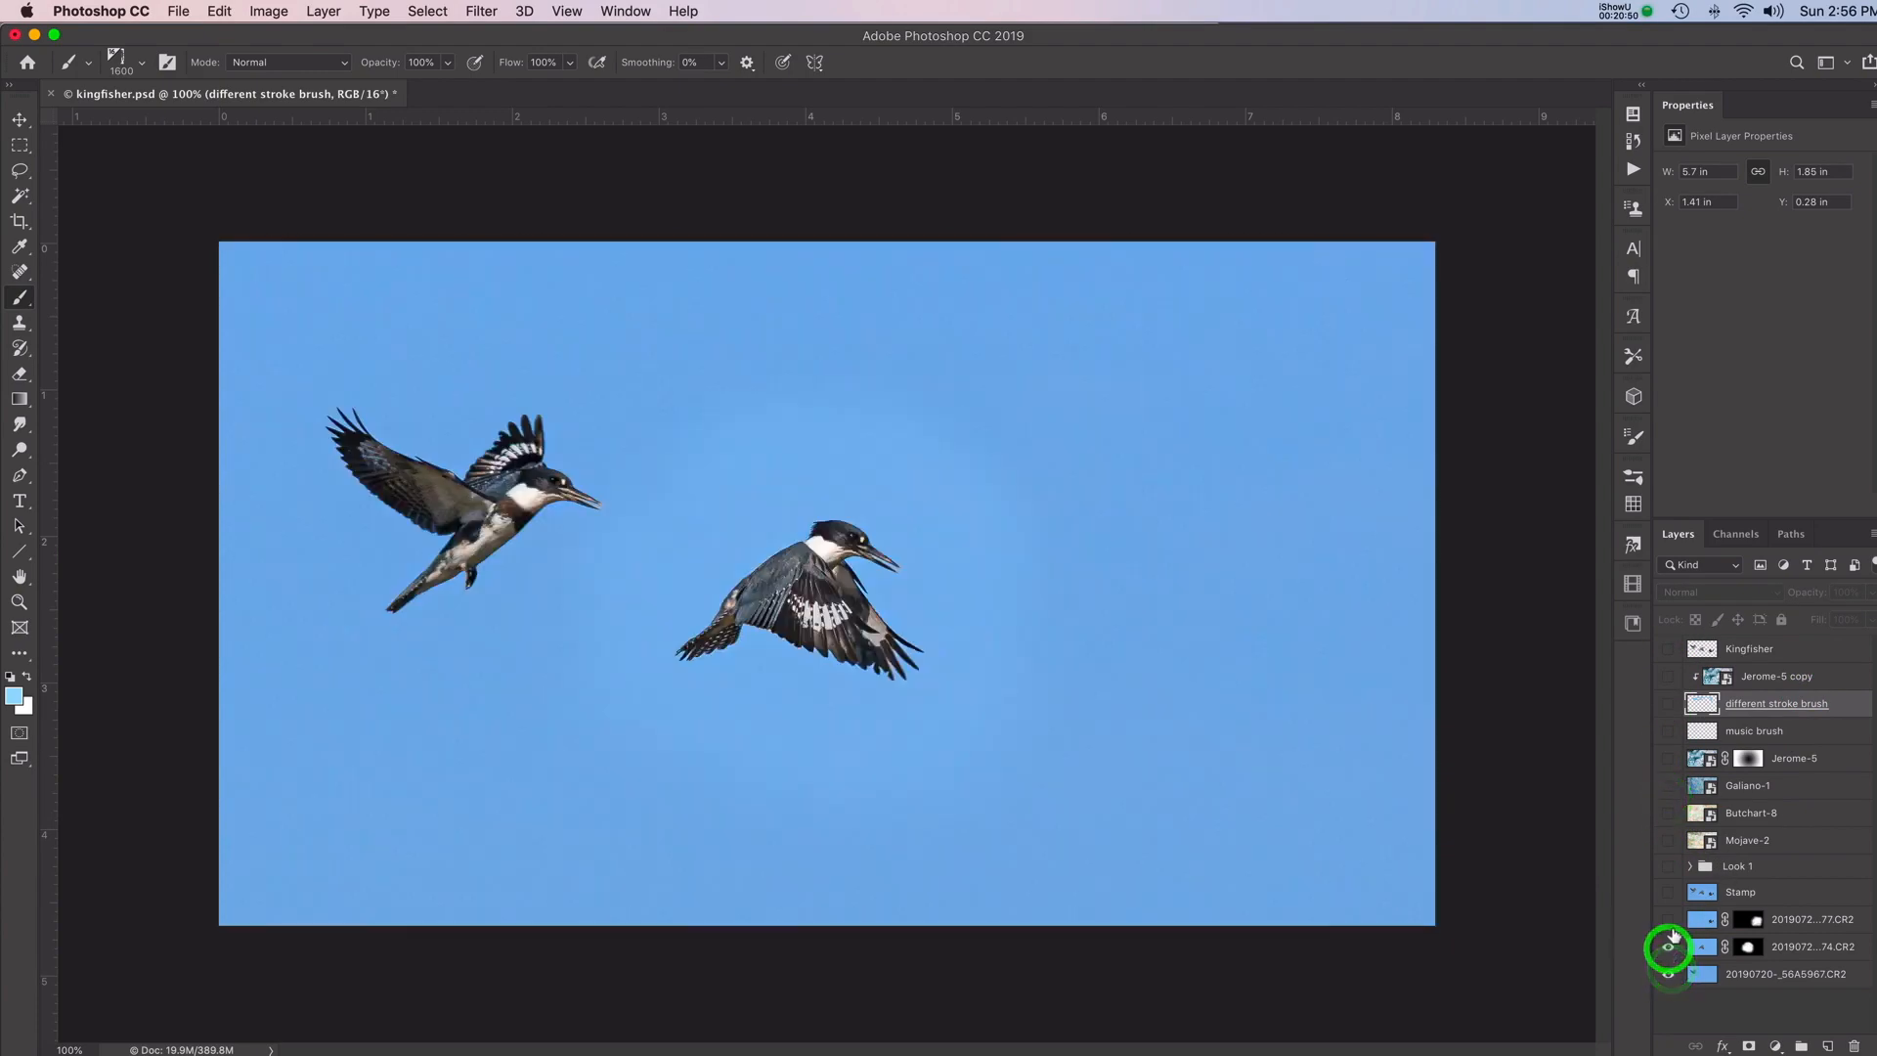
{"action": "left_click", "coordinate": [1668, 921]}
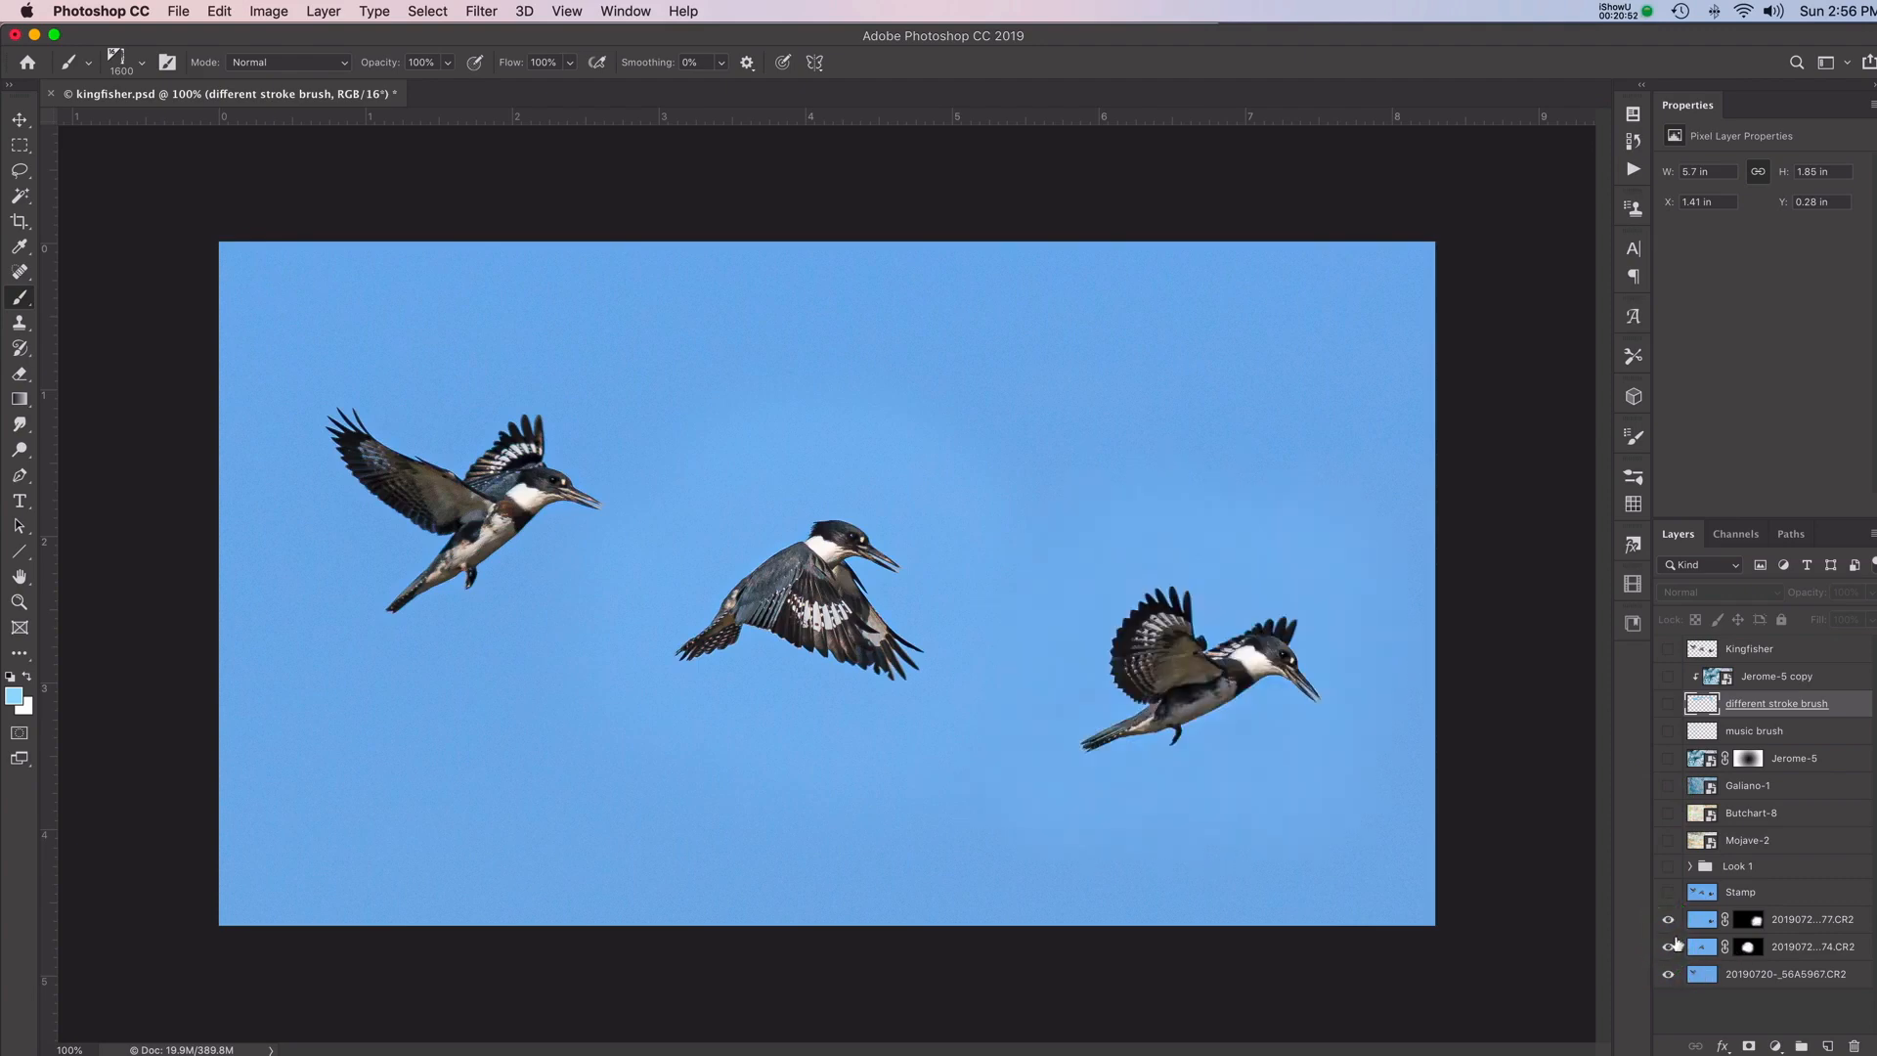
Review the Stamp layer, hide it with the photo layers, and show and select only the cut-out Kingfisher layer
{"action": "left_click", "coordinate": [1668, 892]}
{"action": "left_click_drag", "start_coordinate": [1668, 895], "coordinate": [1666, 968]}
{"action": "left_click", "coordinate": [1668, 651]}
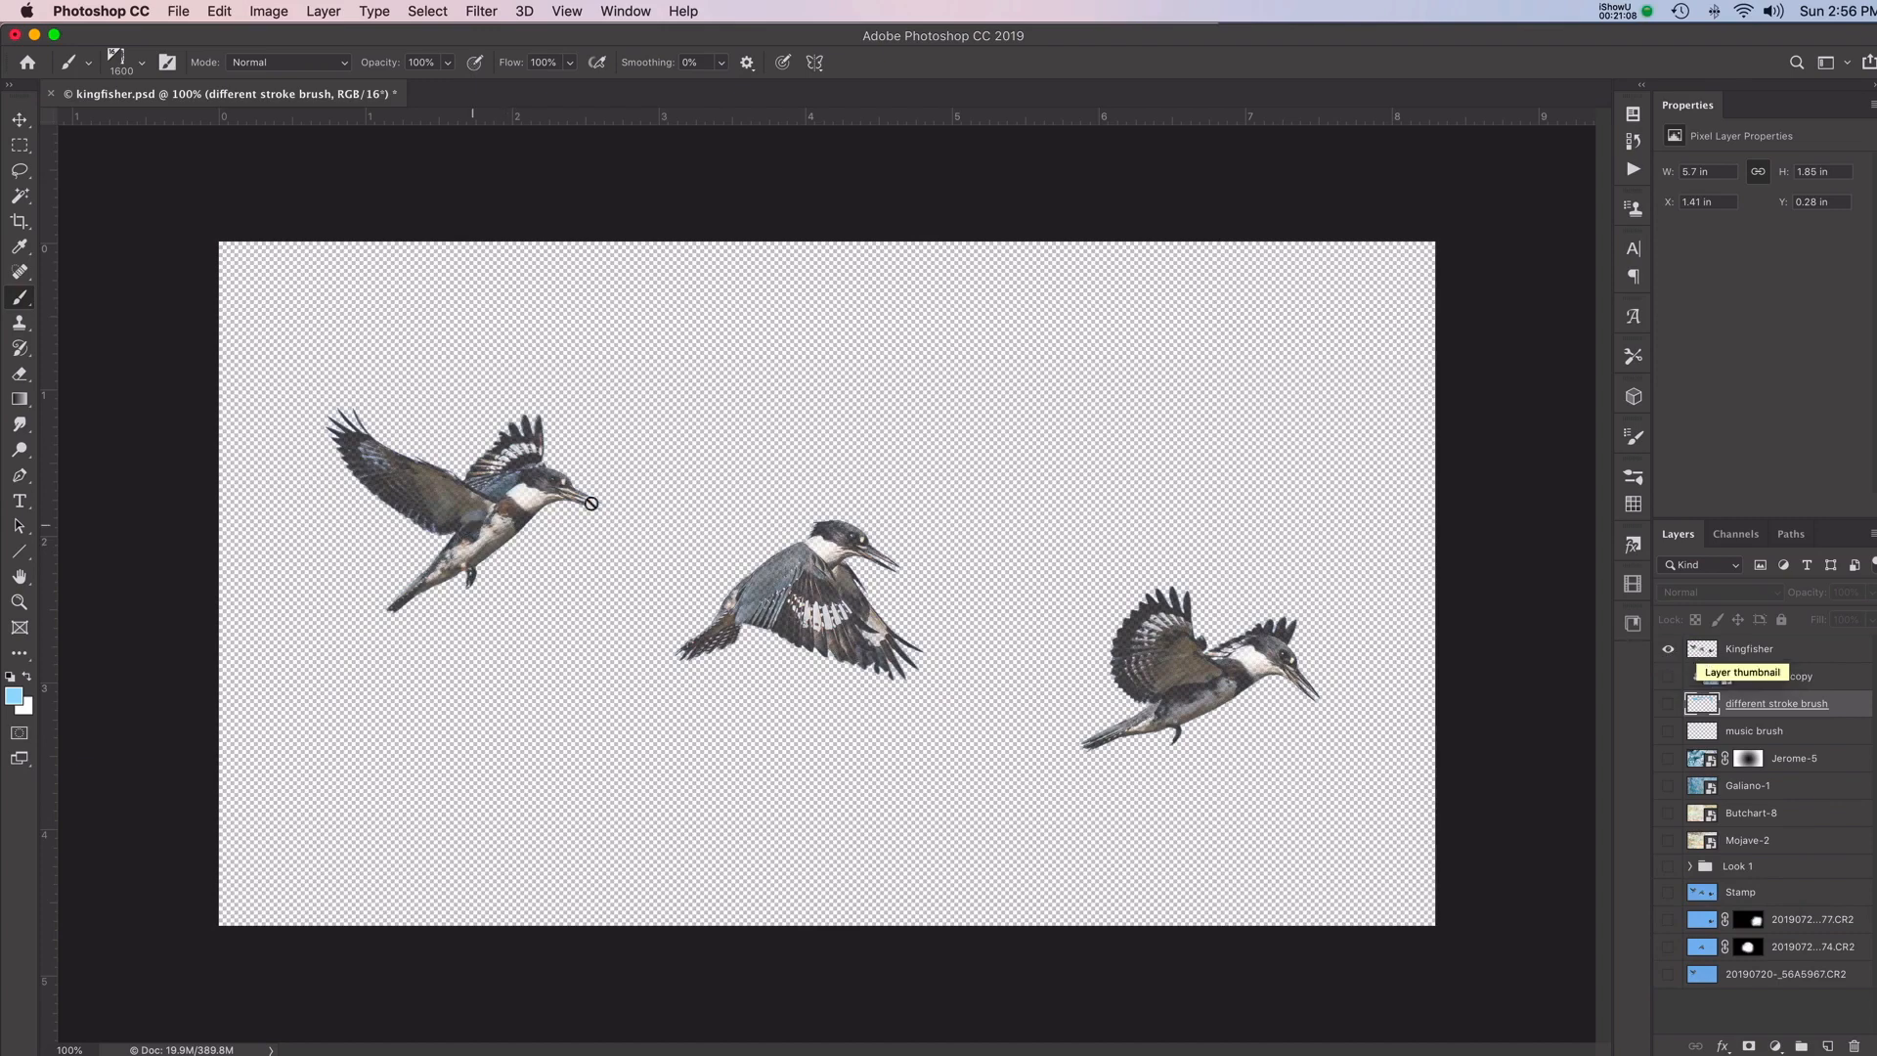
{"action": "left_click", "coordinate": [1695, 653]}
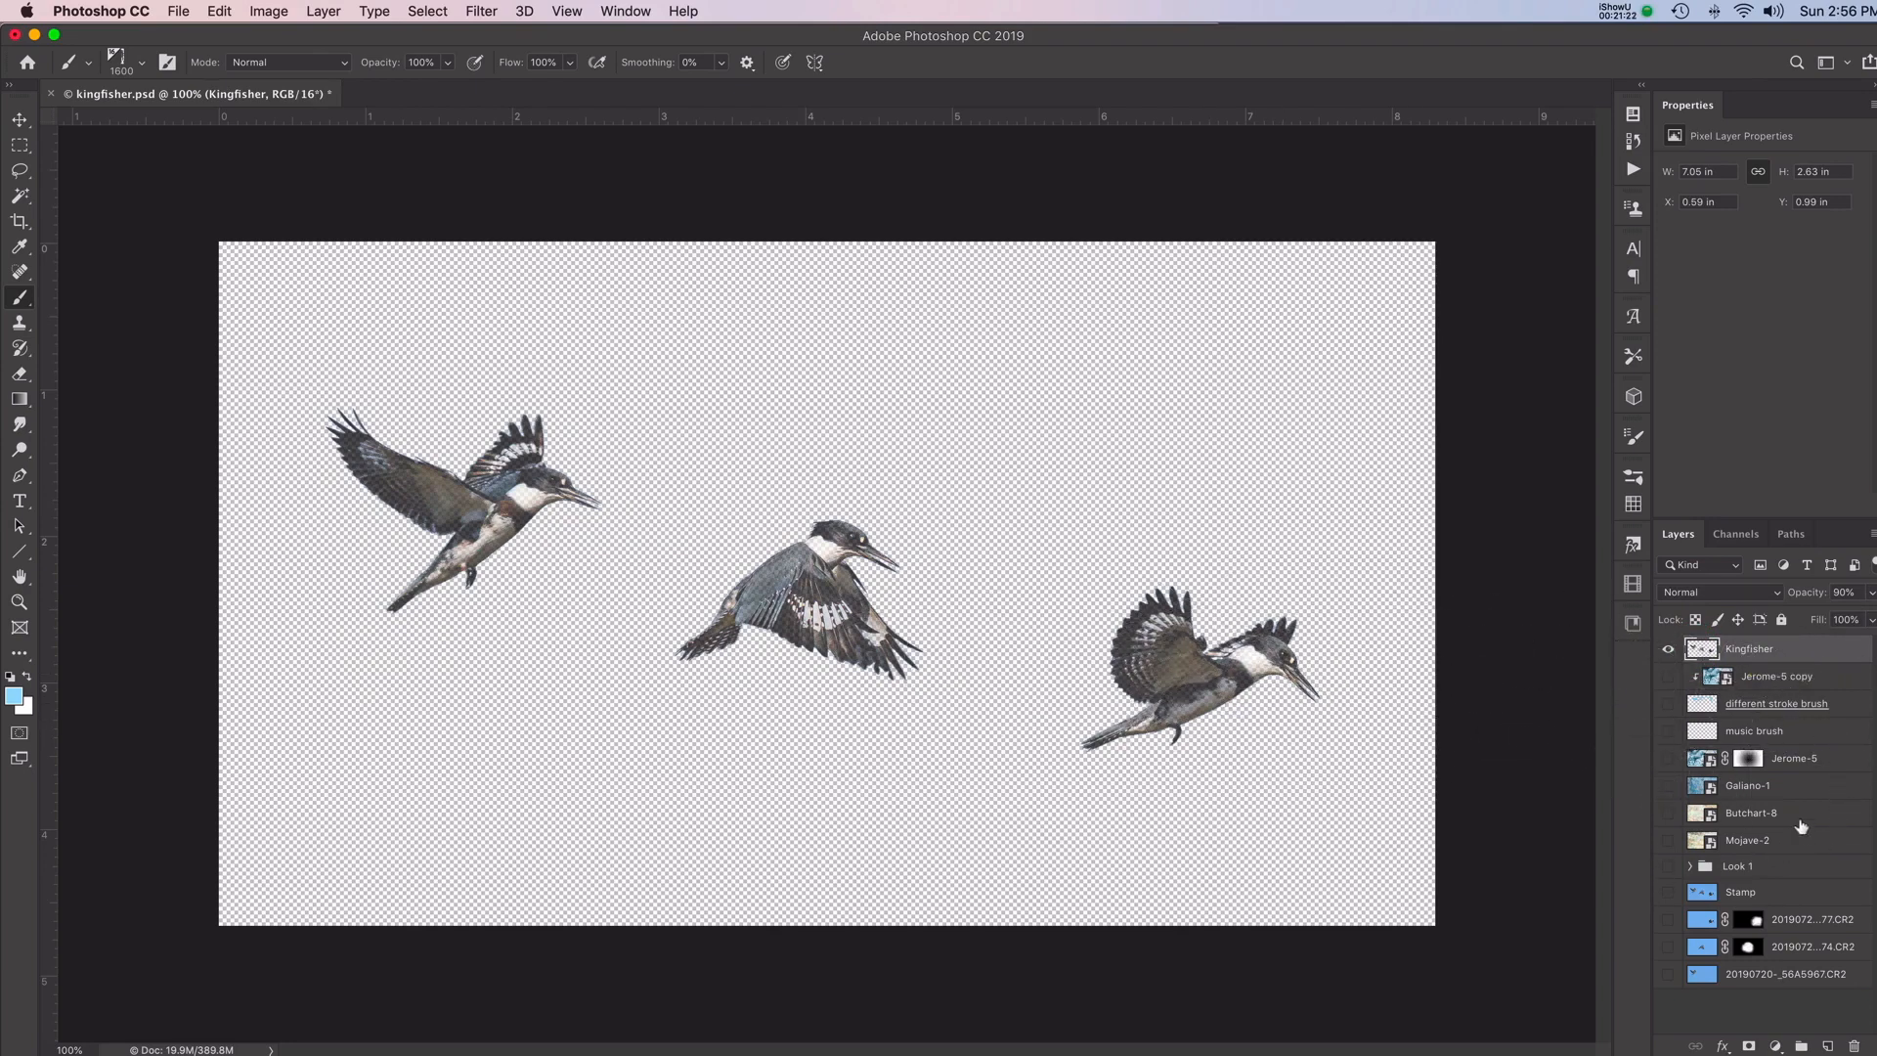
Show the Butchart-8, Galiano-1 and Jerome-5 texture layers one by one behind the birds
{"action": "left_click", "coordinate": [1669, 813]}
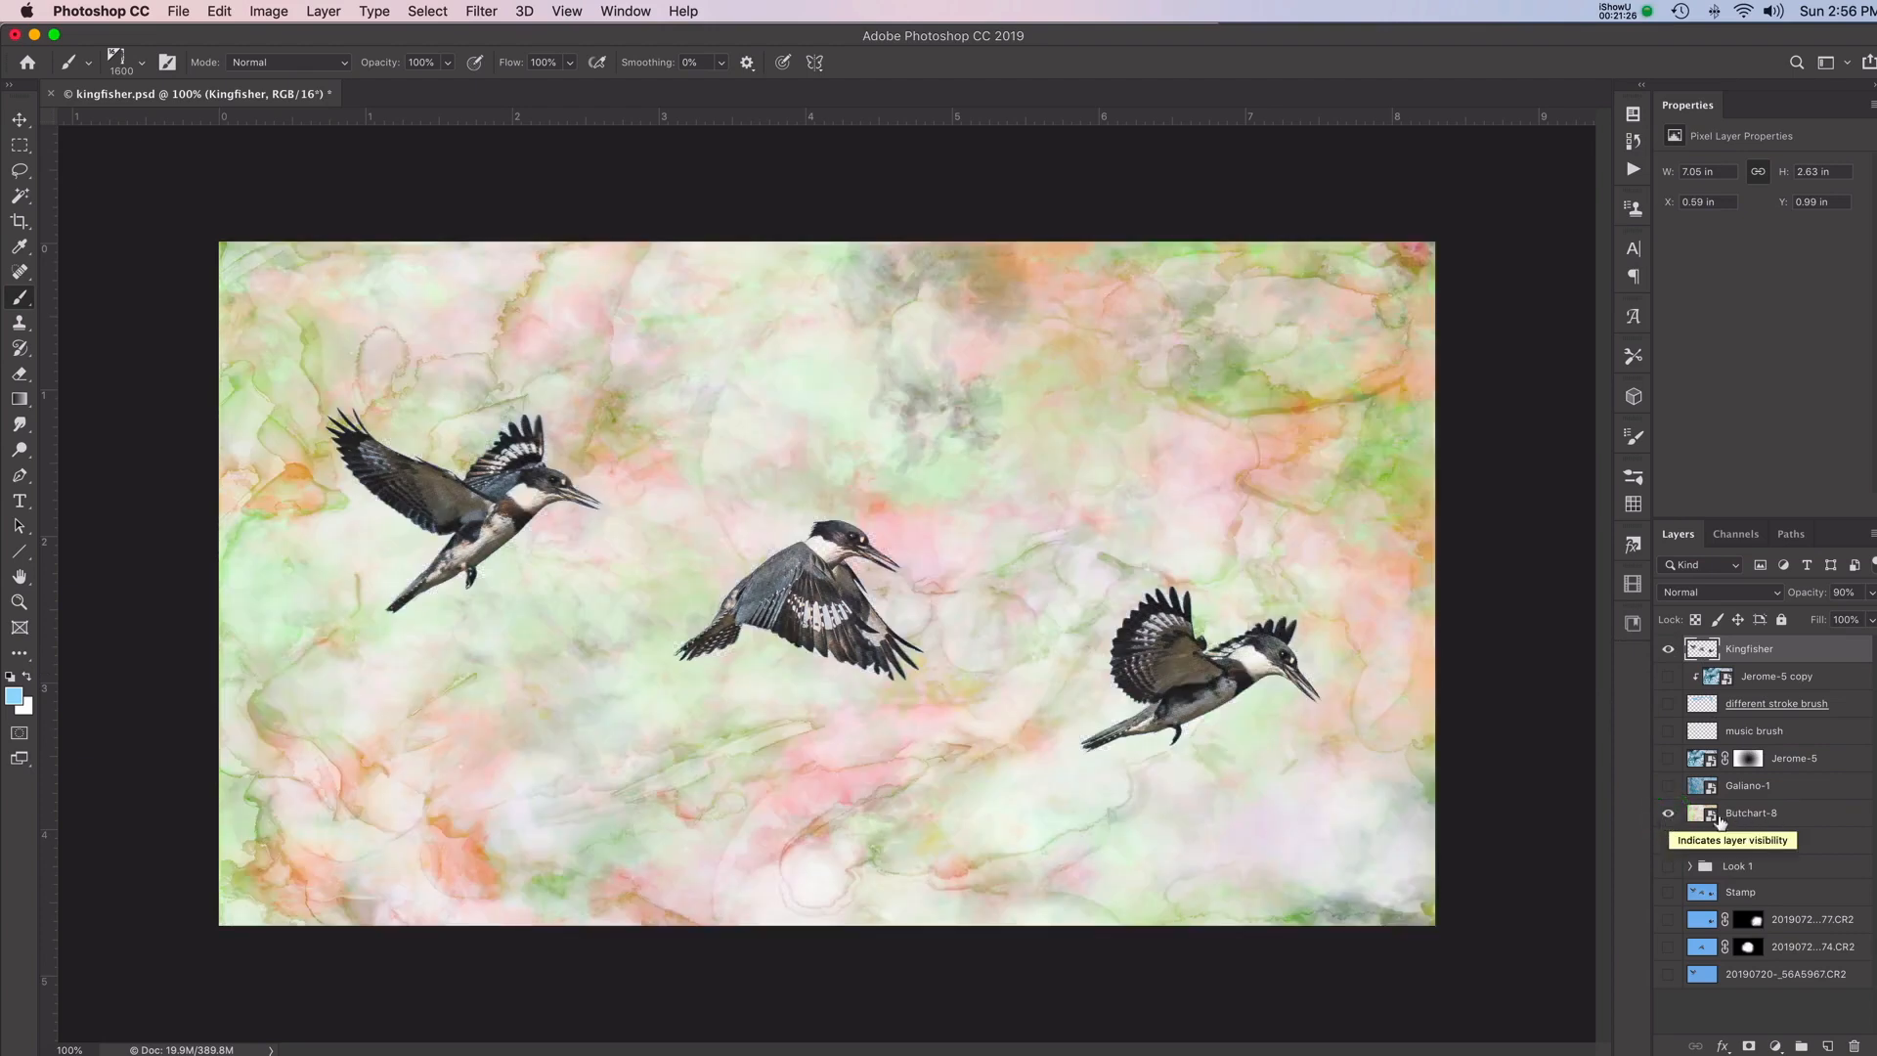
{"action": "left_click", "coordinate": [1668, 787]}
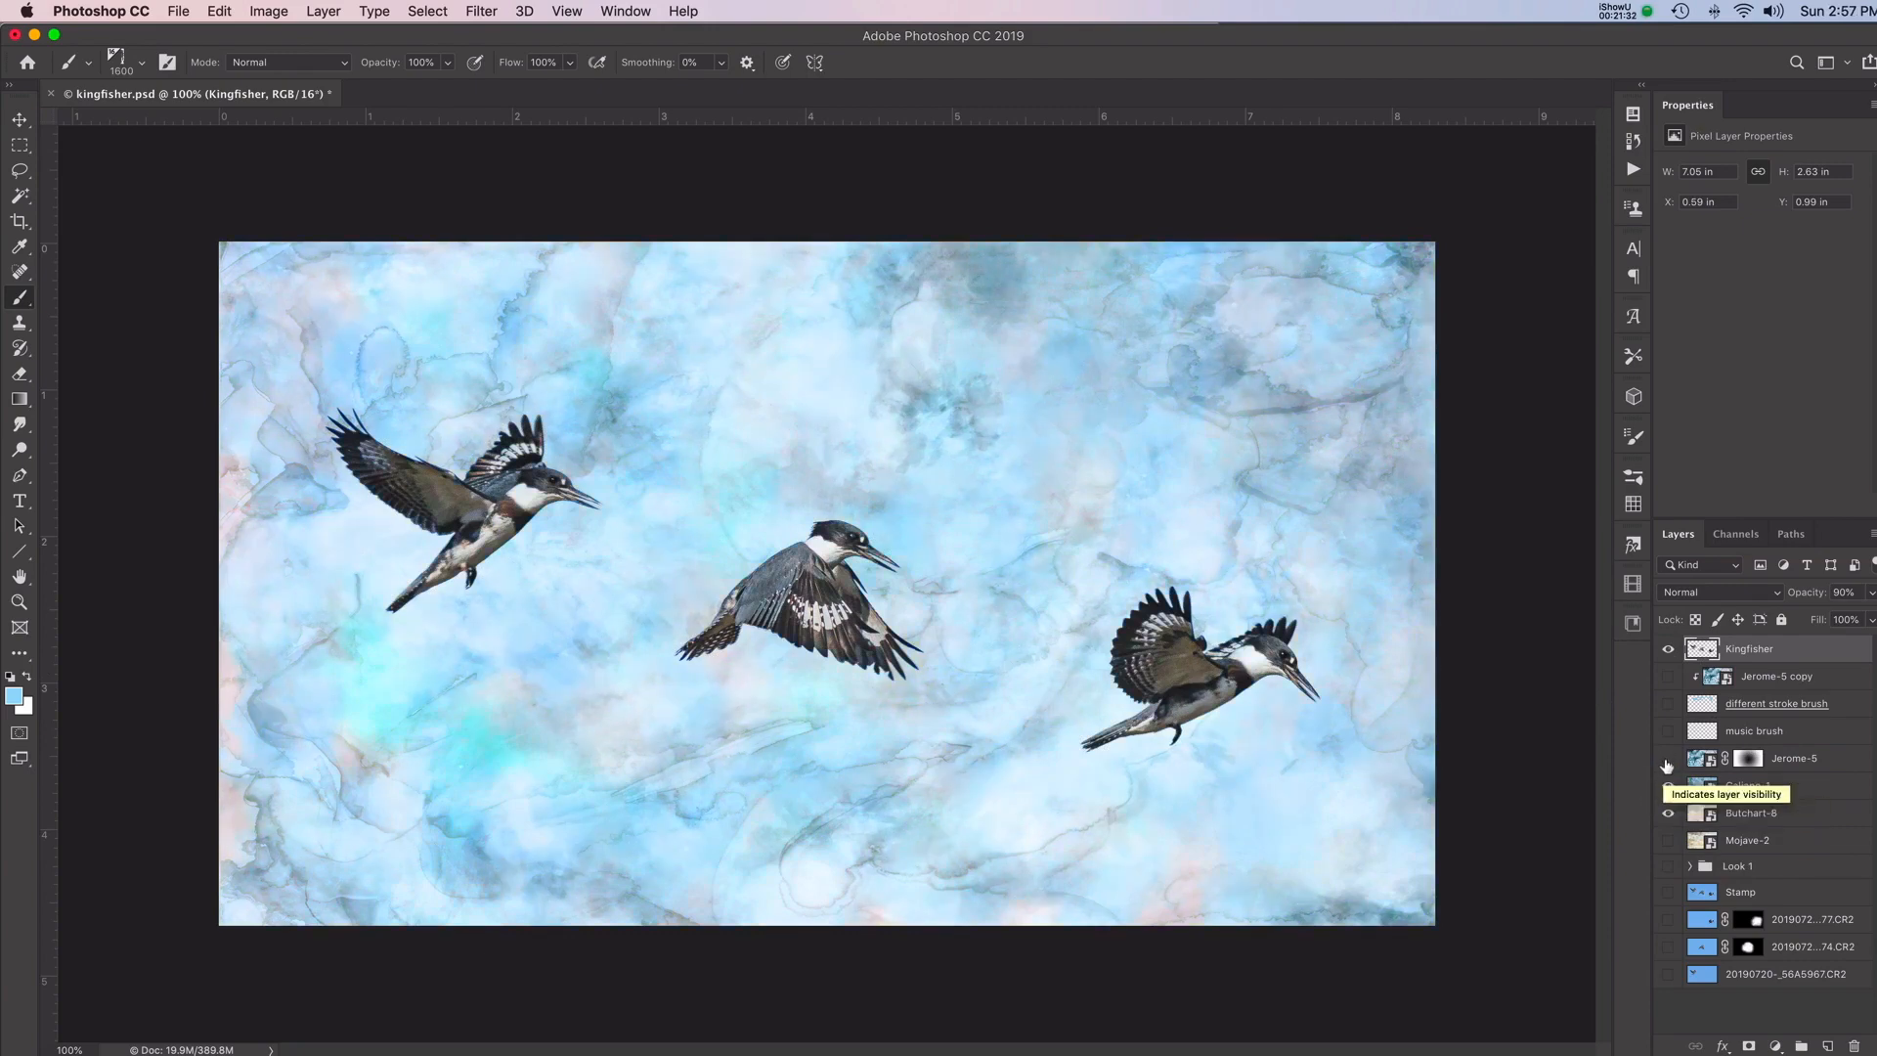
{"action": "left_click", "coordinate": [1667, 763]}
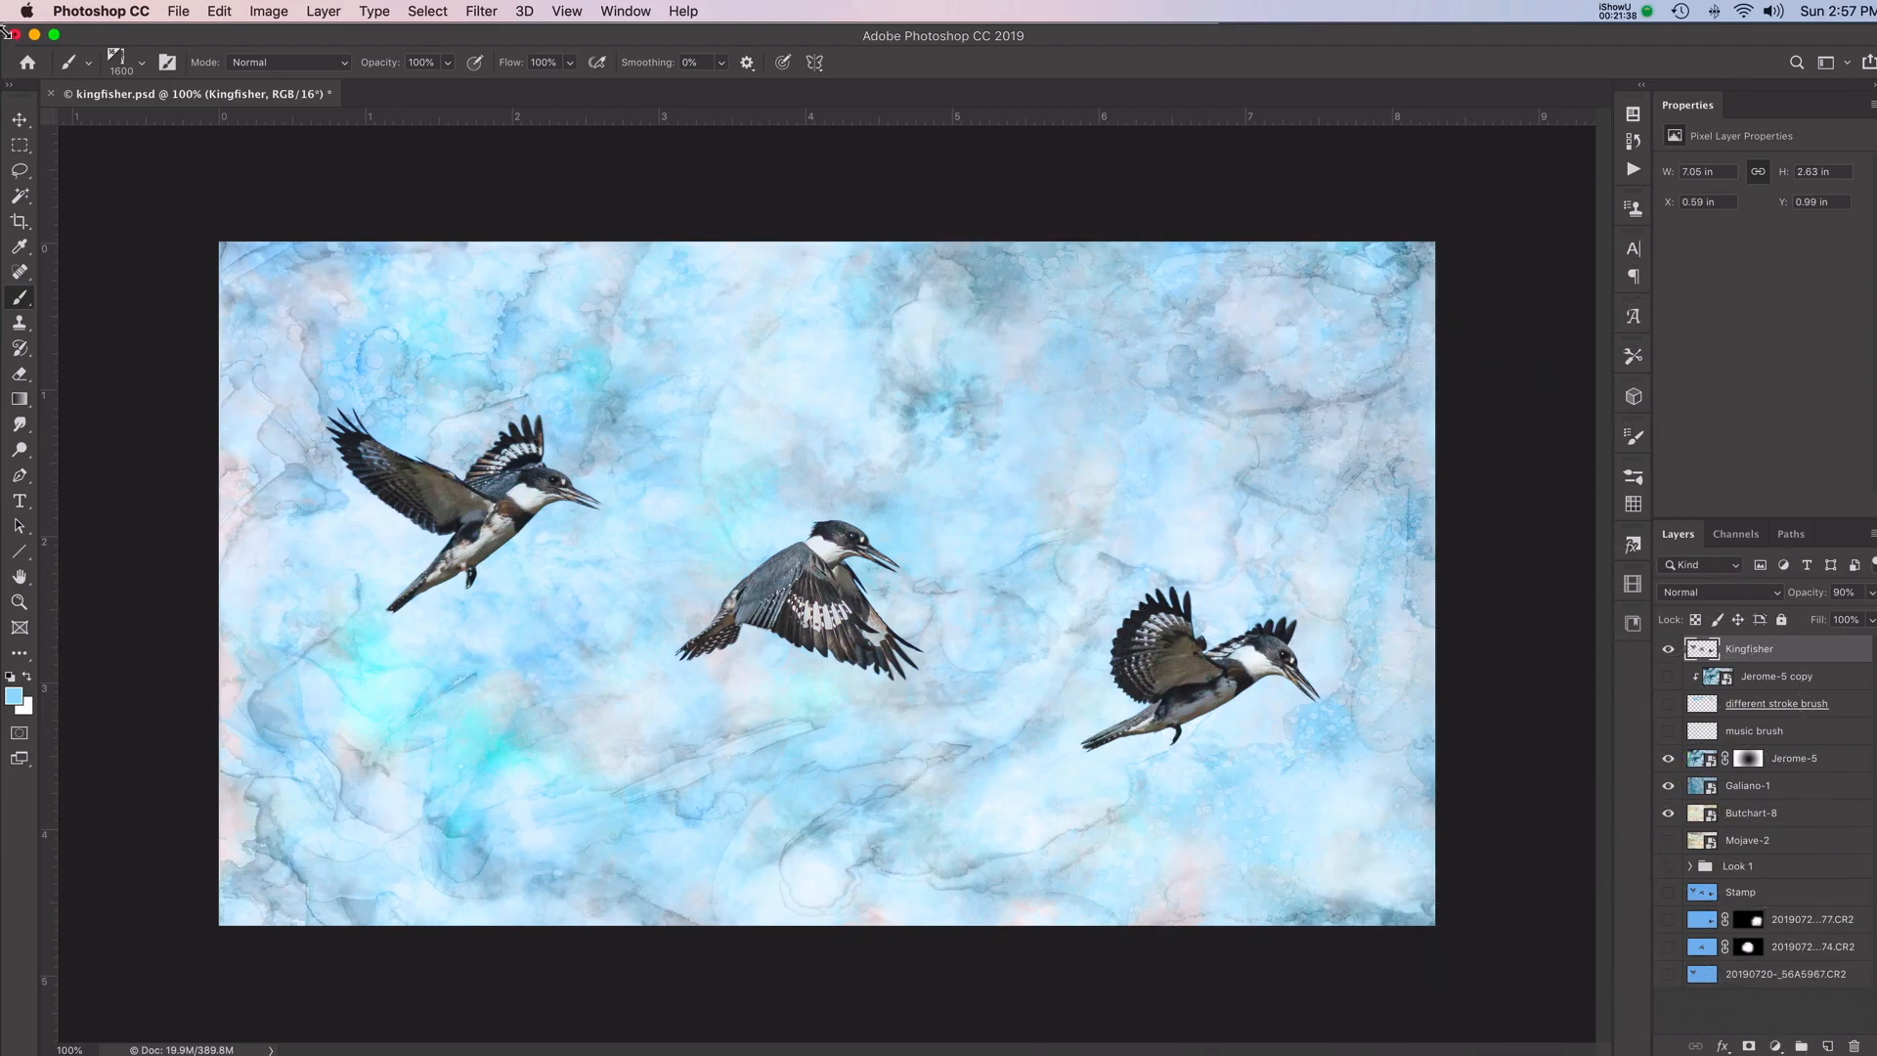
Choose the Soft Round brush preset and switch to the Move tool
{"action": "left_click", "coordinate": [137, 61]}
{"action": "left_click", "coordinate": [138, 321]}
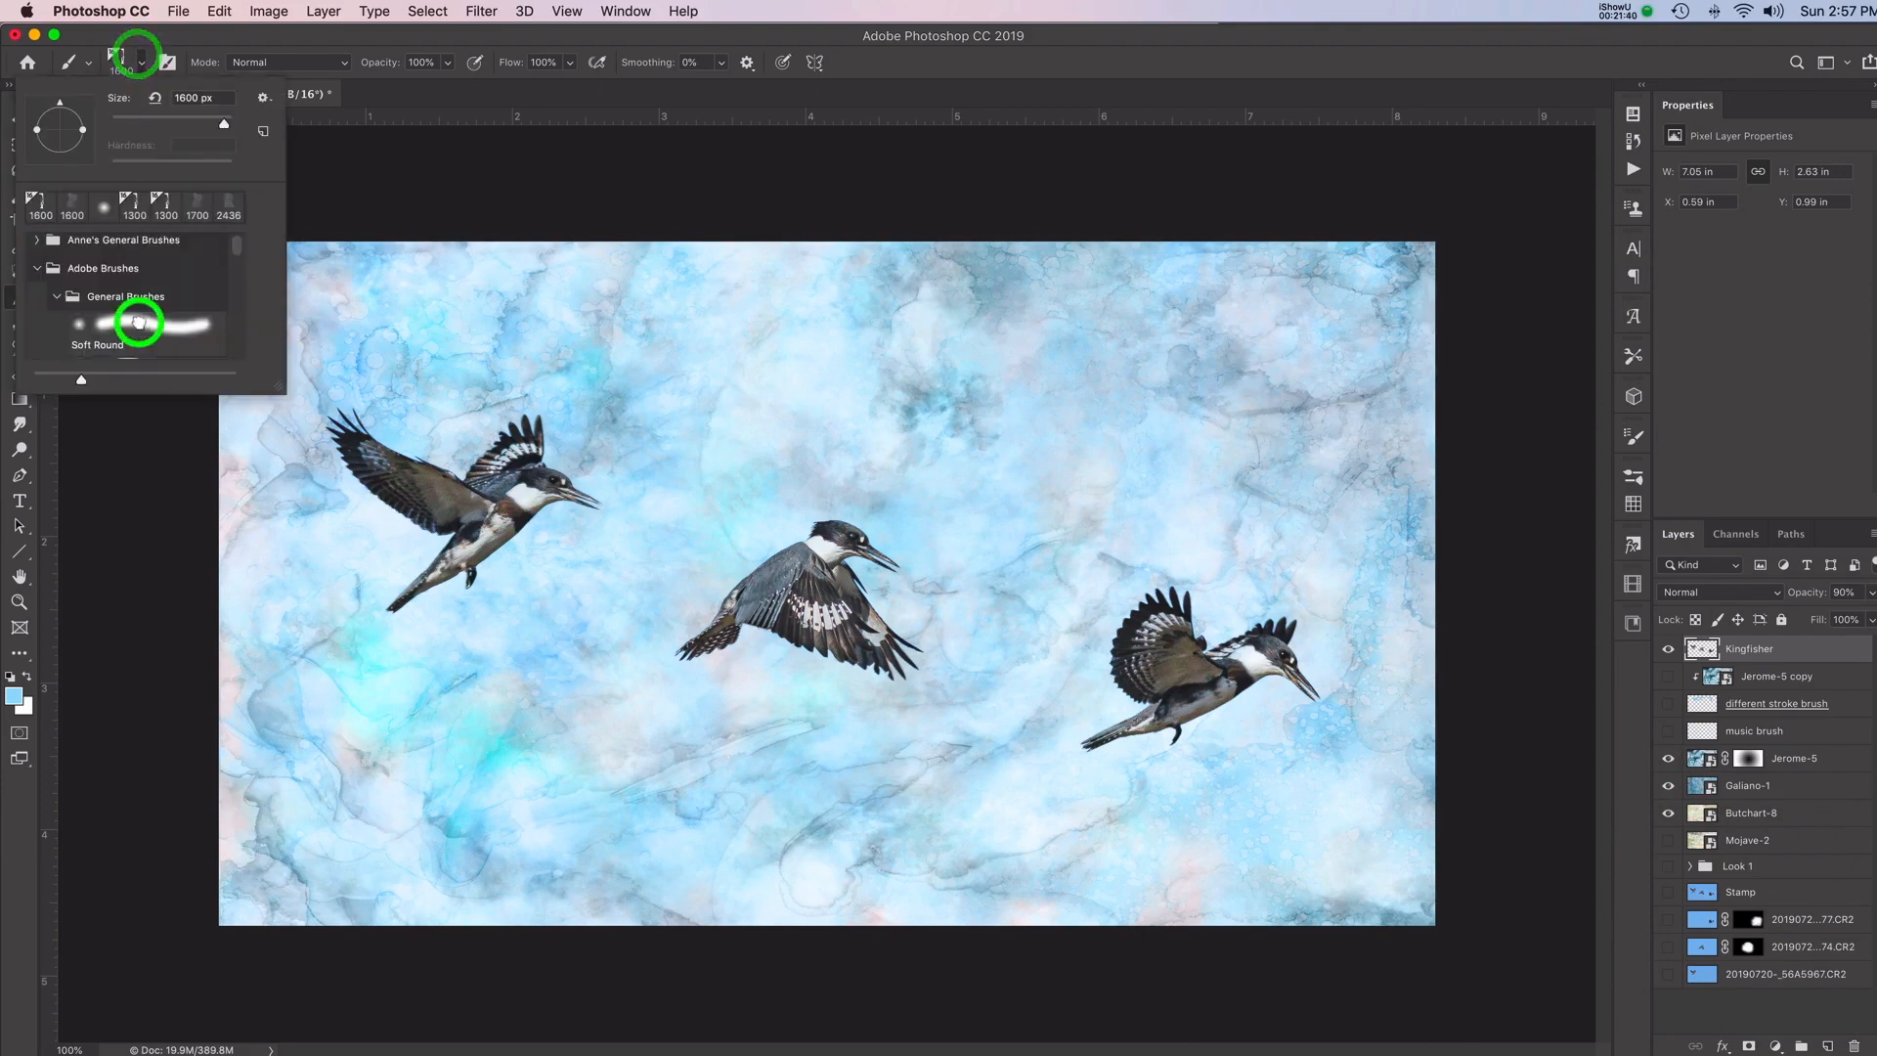
{"action": "left_click", "coordinate": [137, 61]}
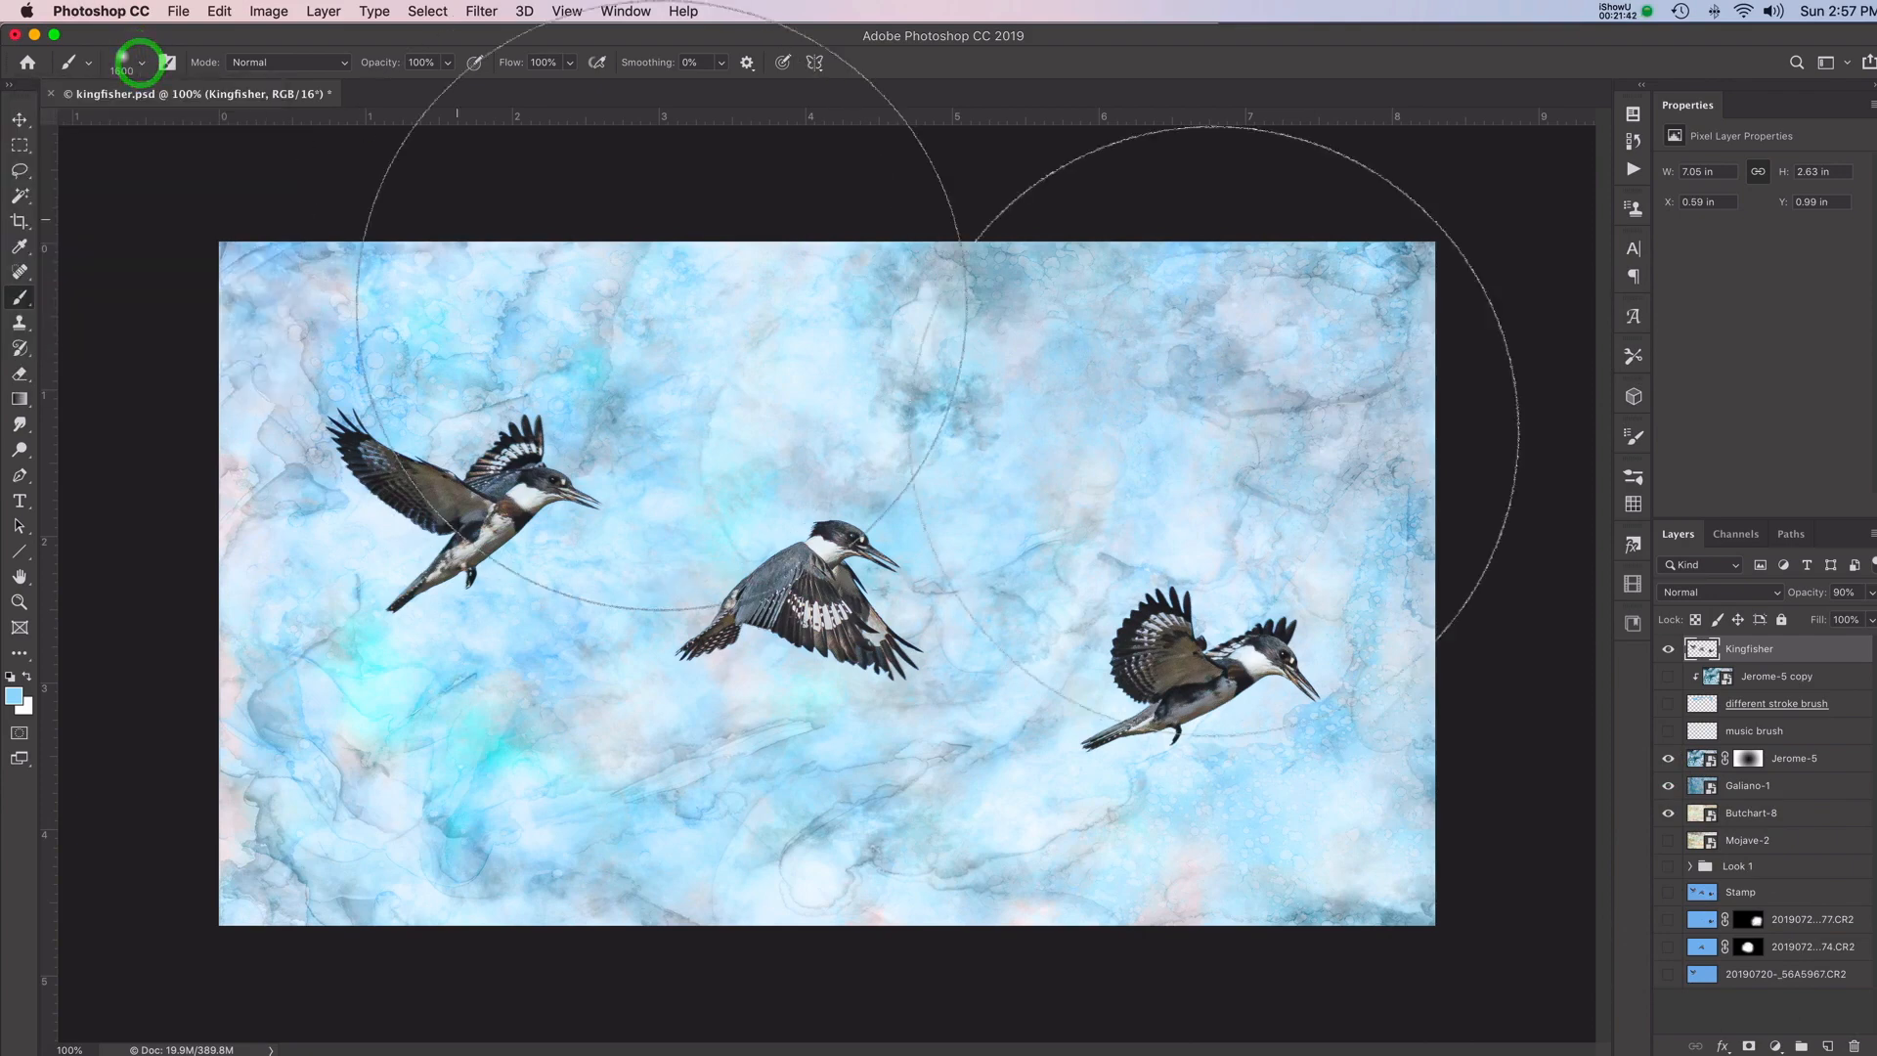
{"action": "key", "text": "v"}
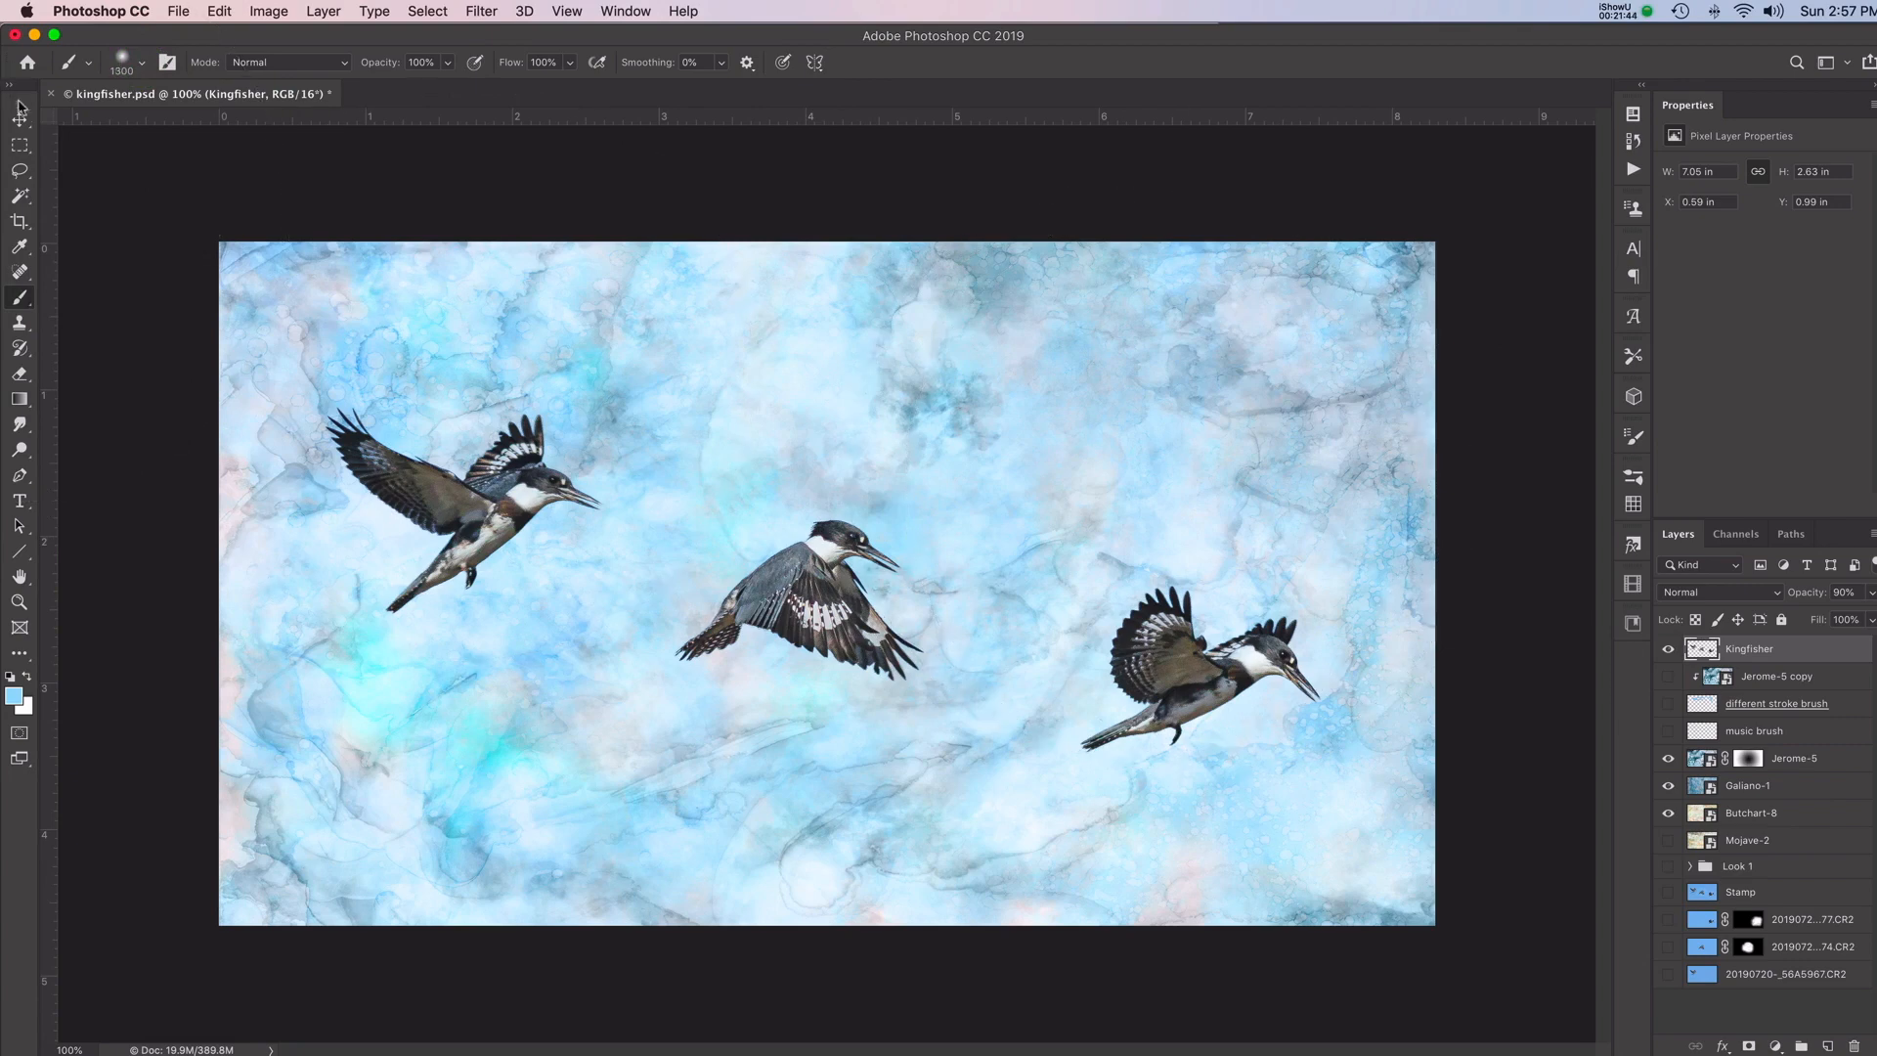
{"action": "left_click", "coordinate": [1296, 462]}
{"action": "left_click", "coordinate": [1466, 499]}
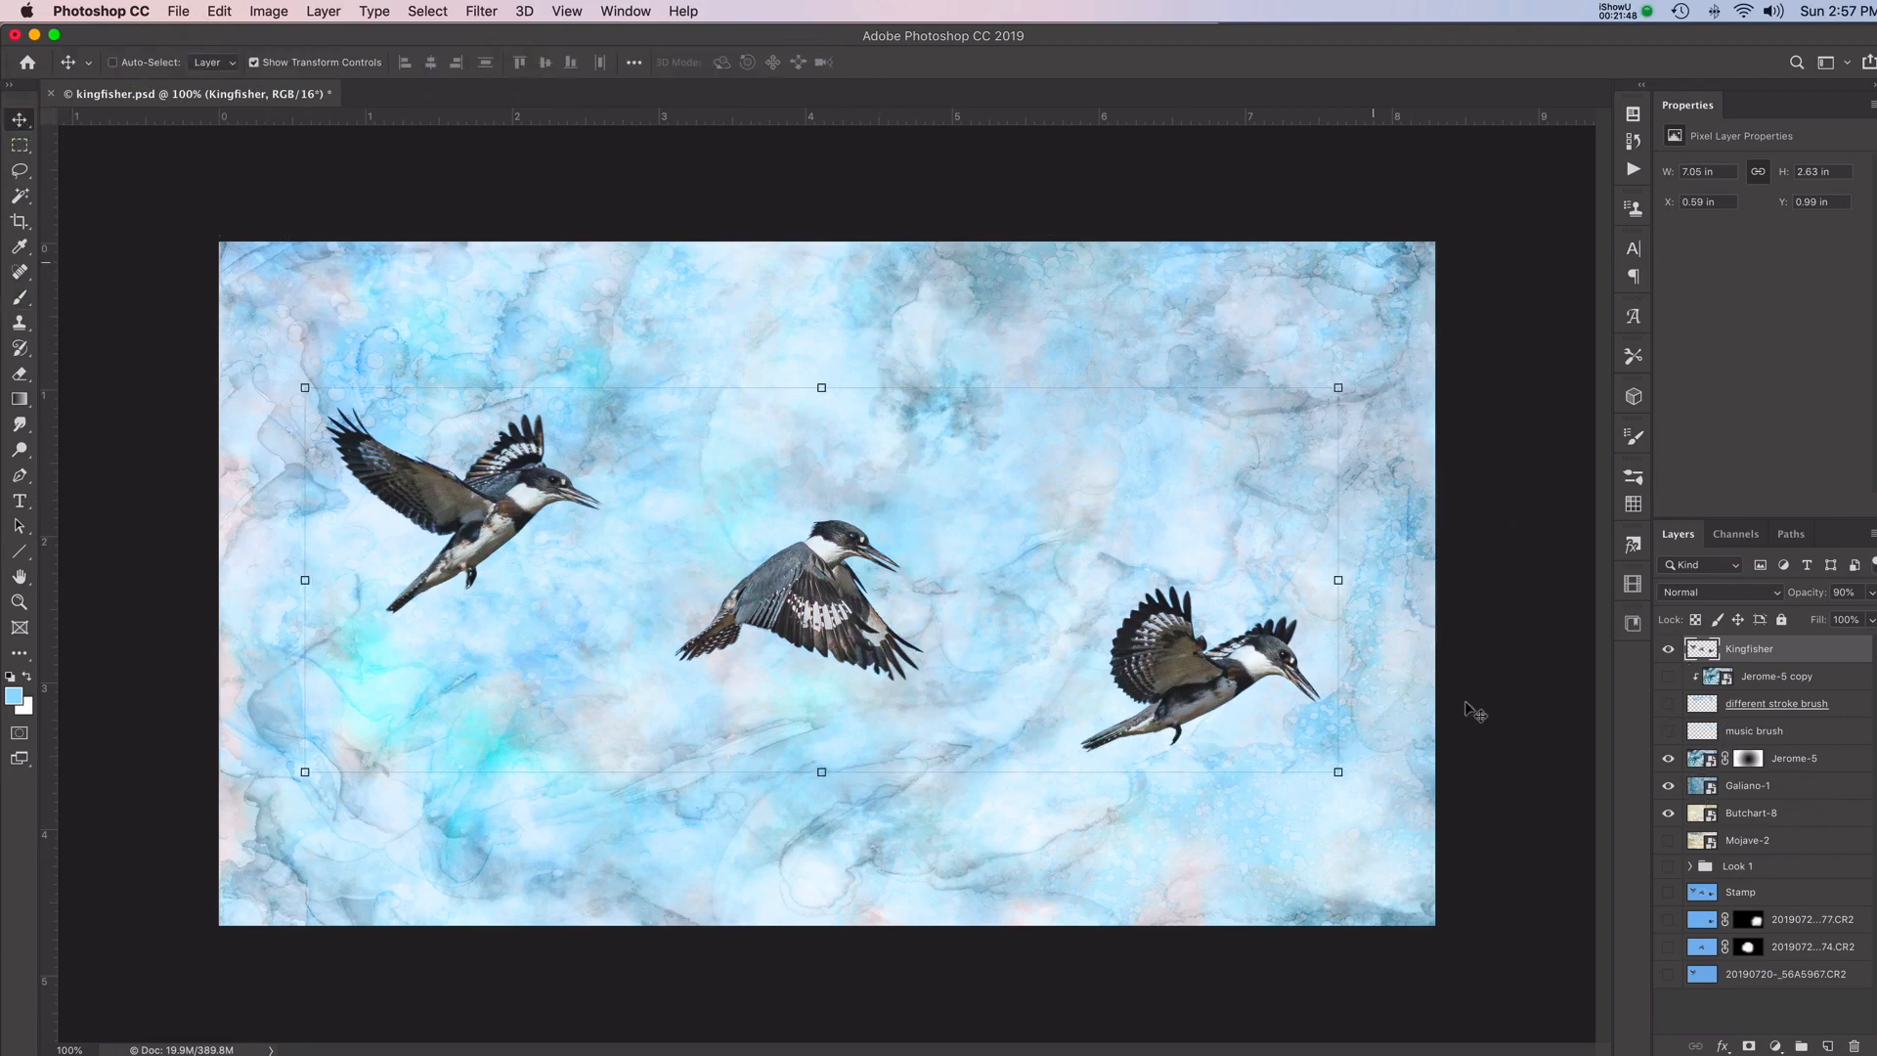
Switch to the Hand tool and show the music brush, different stroke brush and clipped Jerome-5 copy layers to review the full composite
{"action": "left_click", "coordinate": [1669, 733]}
{"action": "key", "text": "h"}
{"action": "left_click", "coordinate": [1669, 734]}
{"action": "left_click", "coordinate": [1669, 734]}
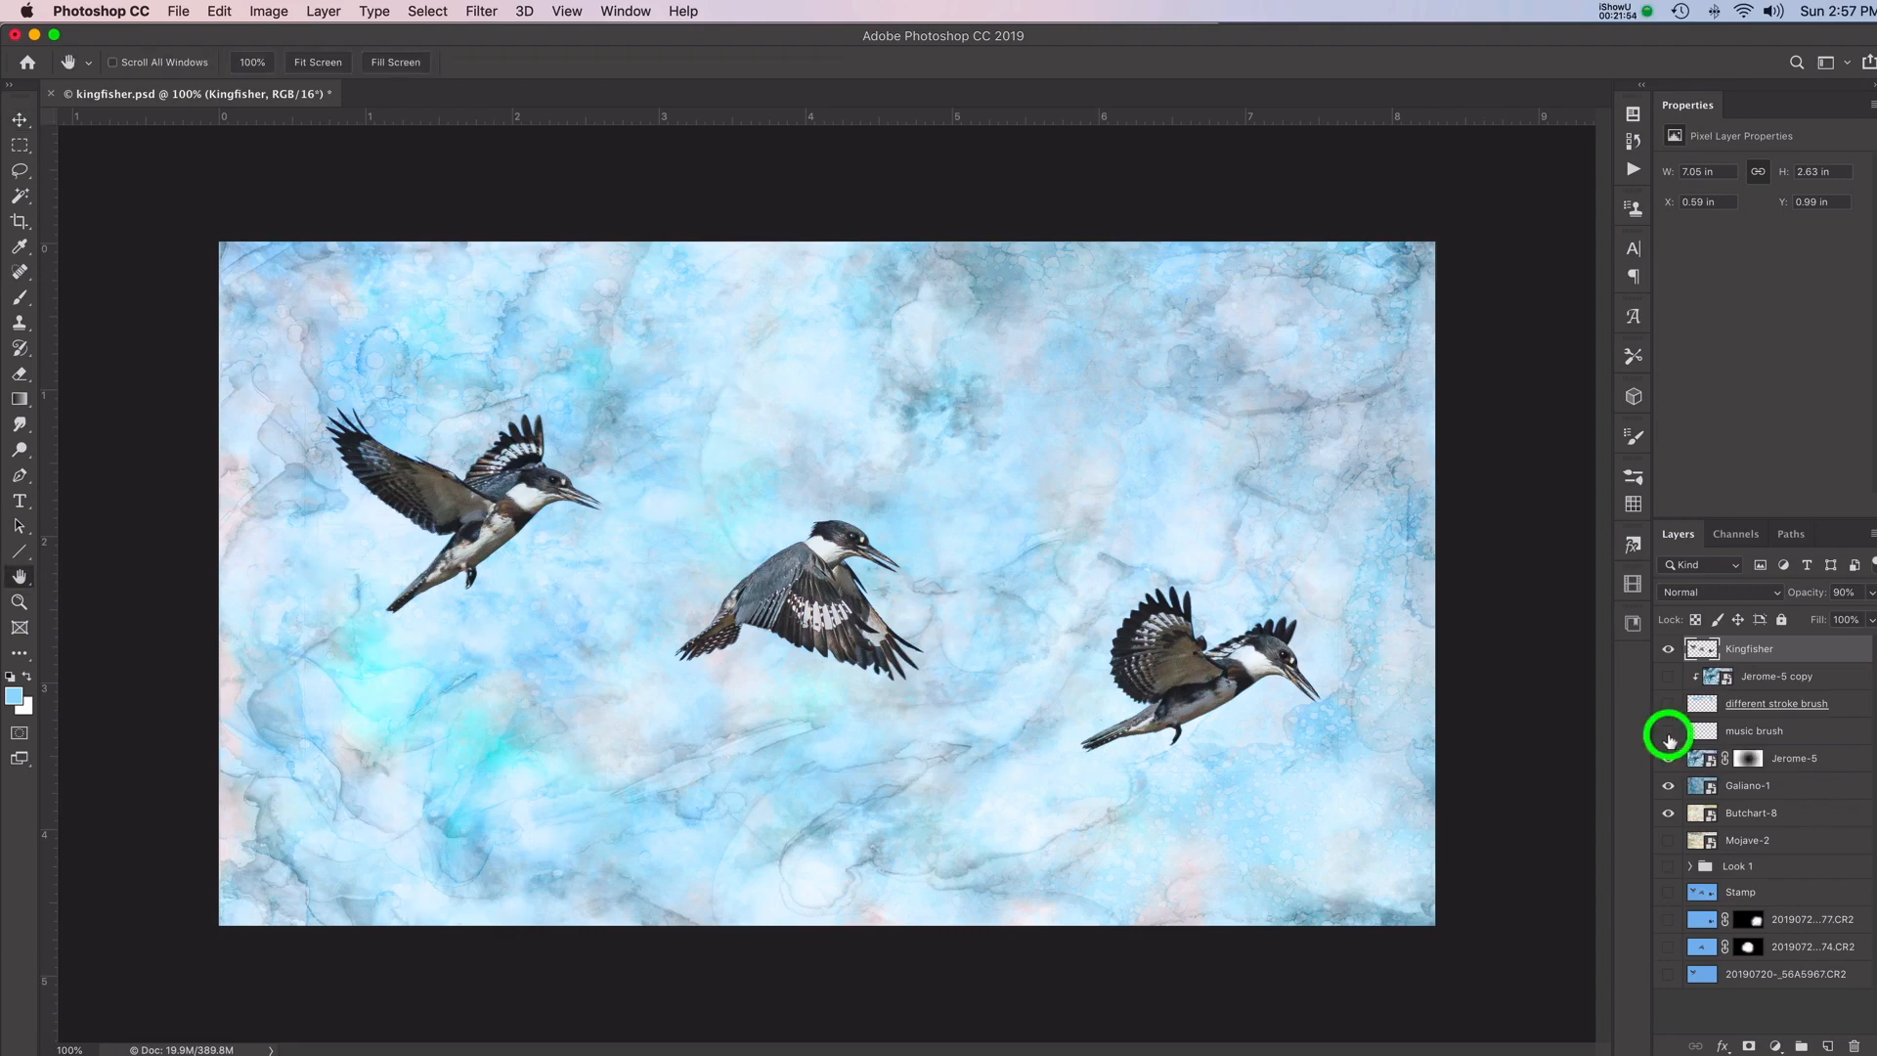
{"action": "left_click", "coordinate": [1668, 705]}
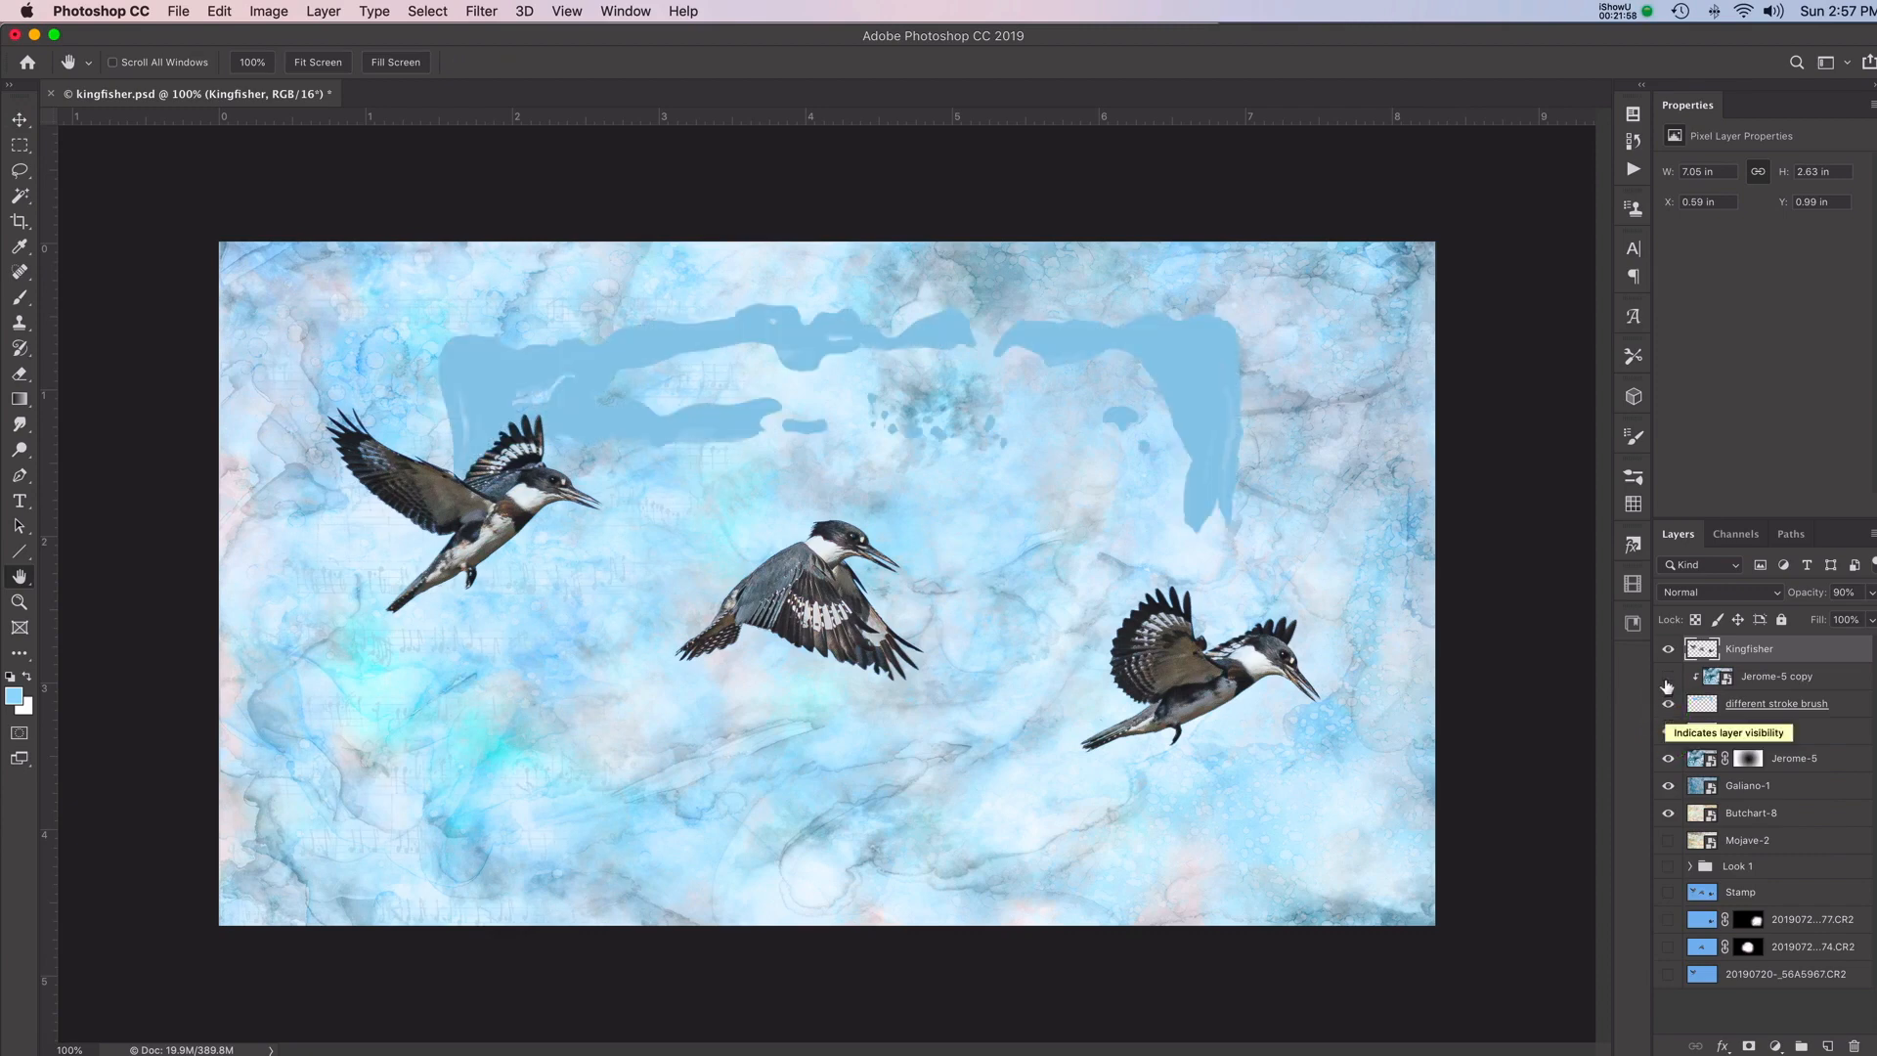
{"action": "left_click", "coordinate": [1669, 677]}
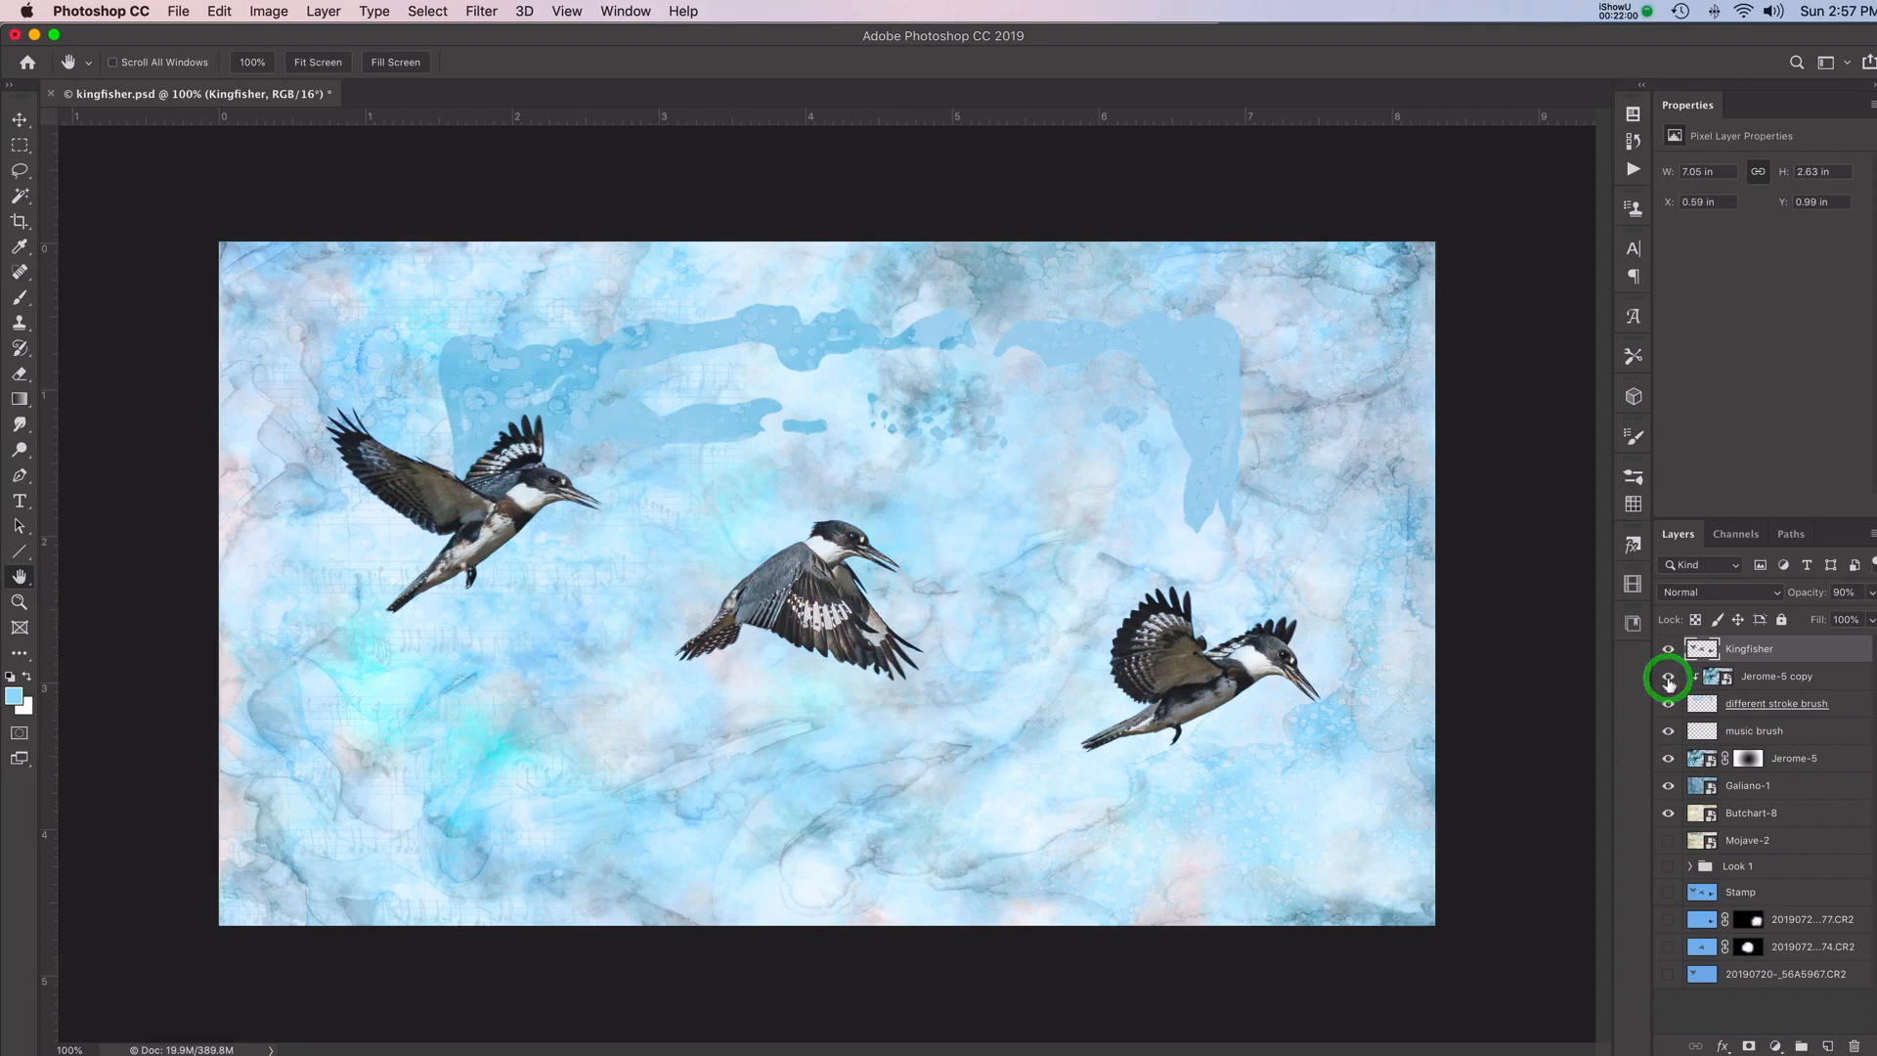